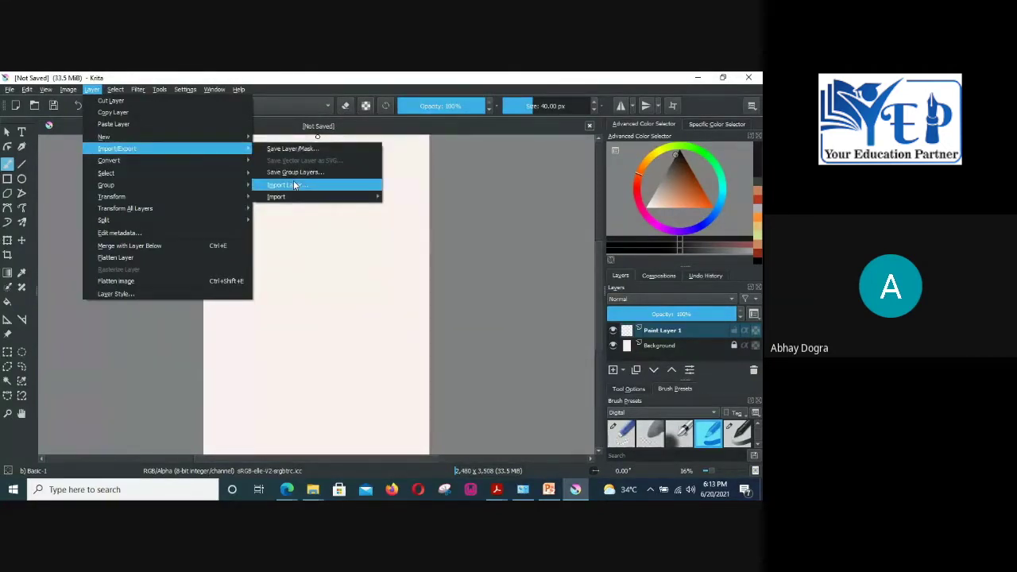
Step: Import the BCK1 image from the kRITA pictures folder as a new layer
left_click(278, 80)
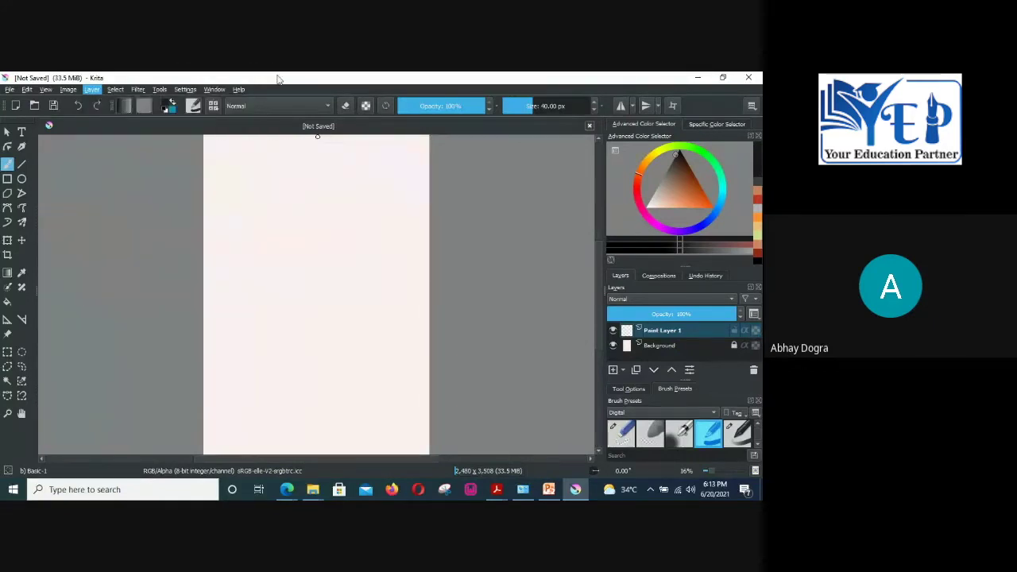
left_click(98, 90)
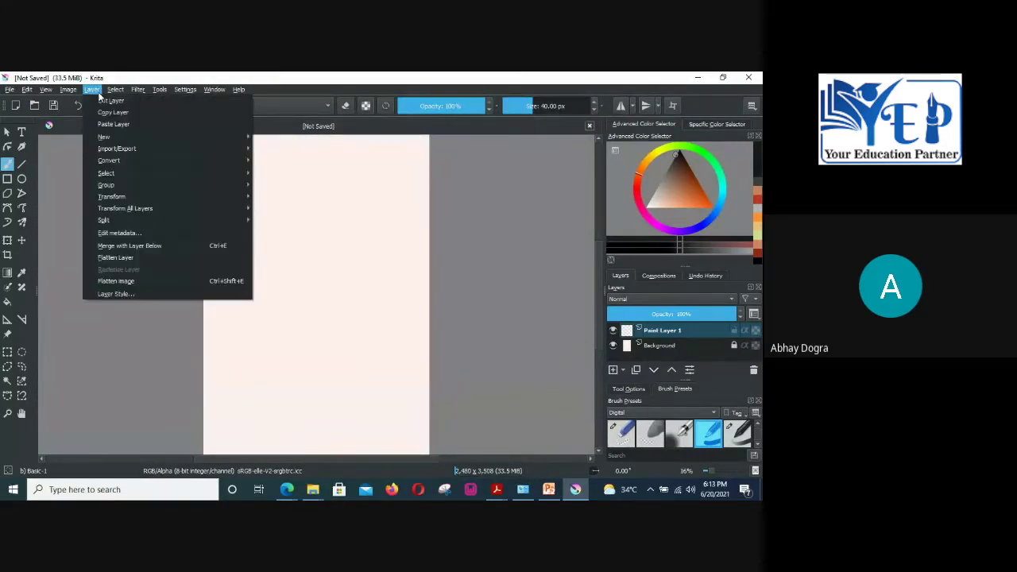
mouse_move(115, 152)
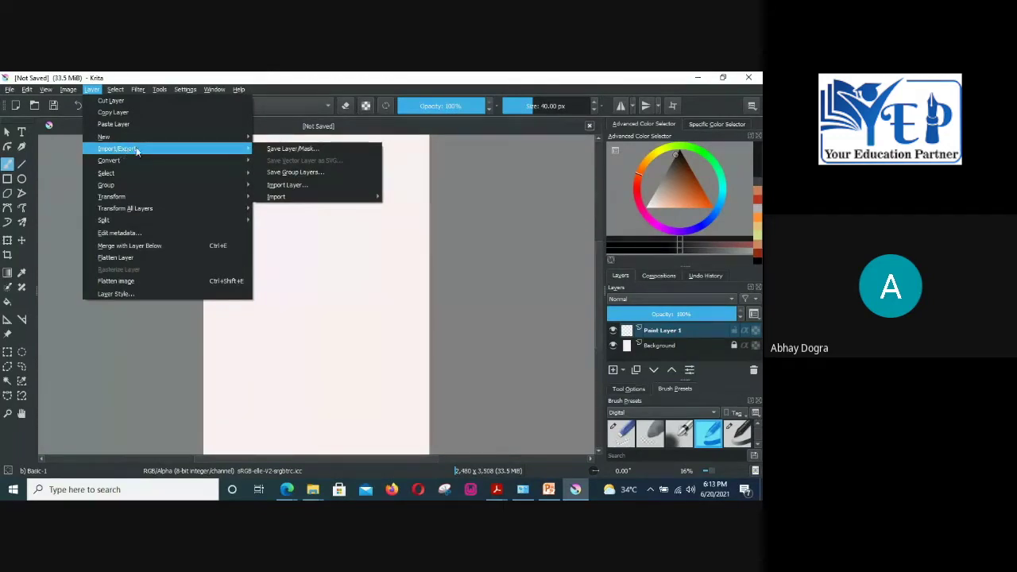
left_click(292, 184)
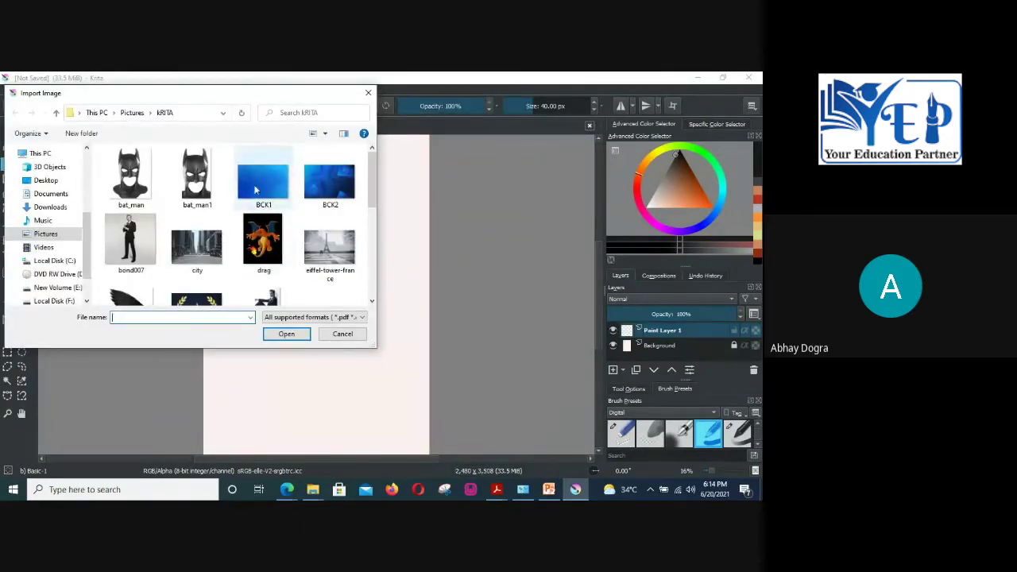
left_click(255, 187)
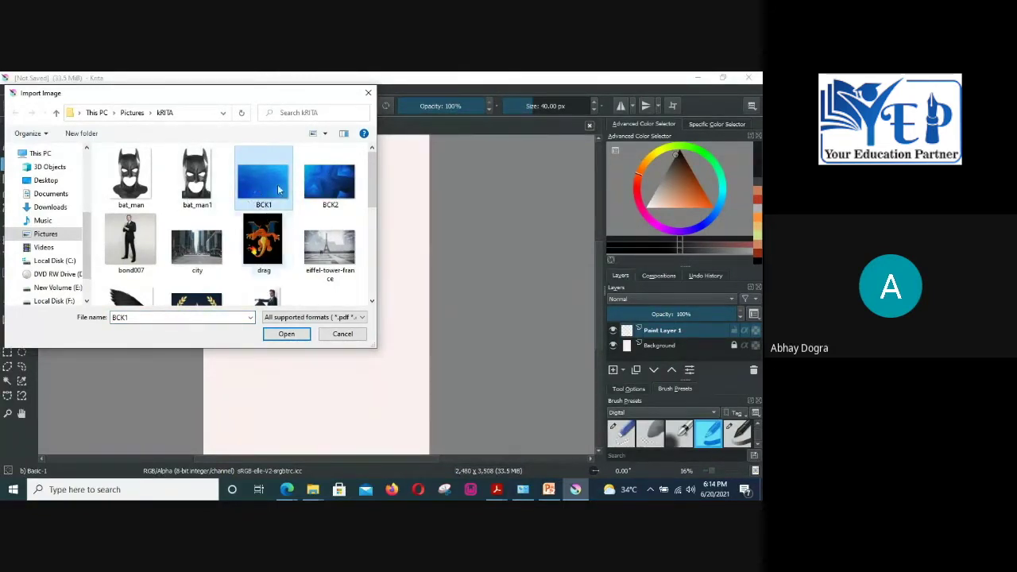
left_click(284, 327)
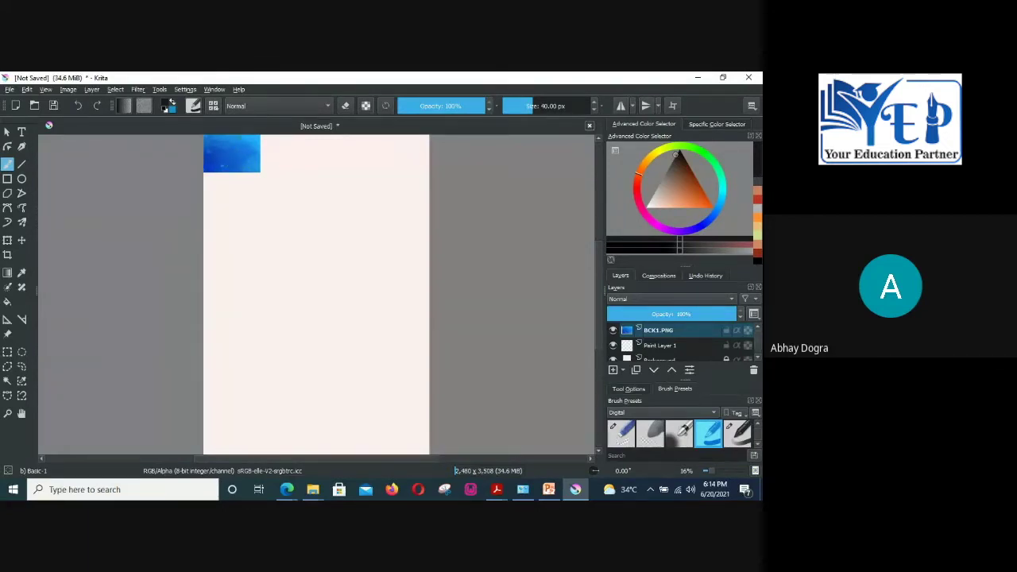
Step: Stretch the imported BCK1 background image with the Transform tool so it covers the entire canvas
left_click(8, 241)
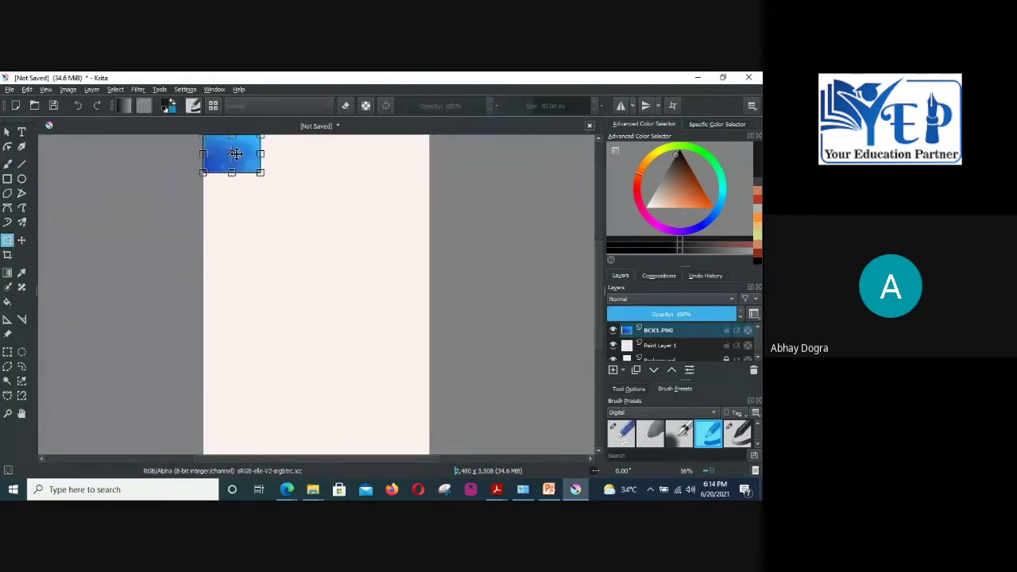
left_click_drag(262, 170, 434, 454)
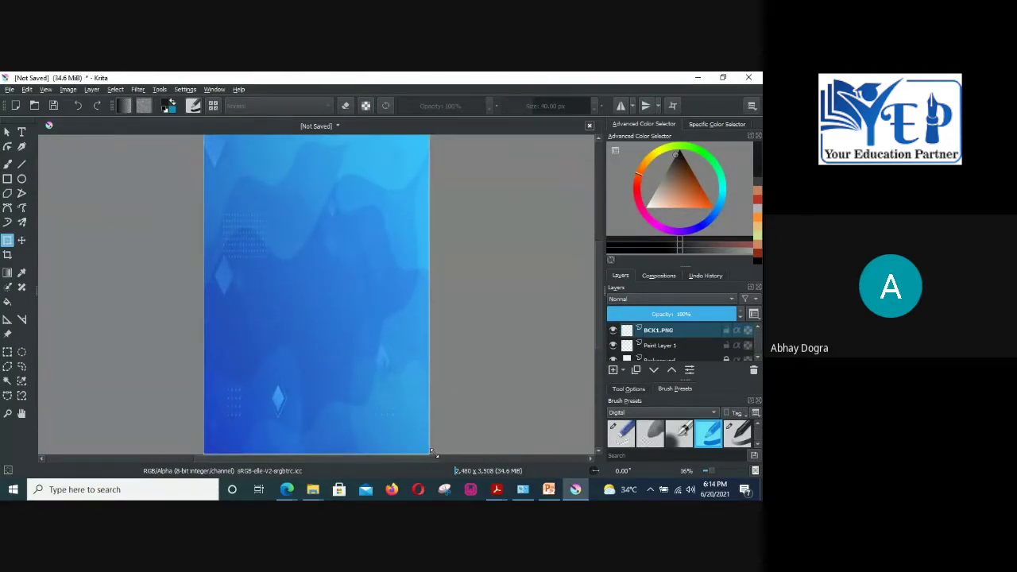
left_click(7, 132)
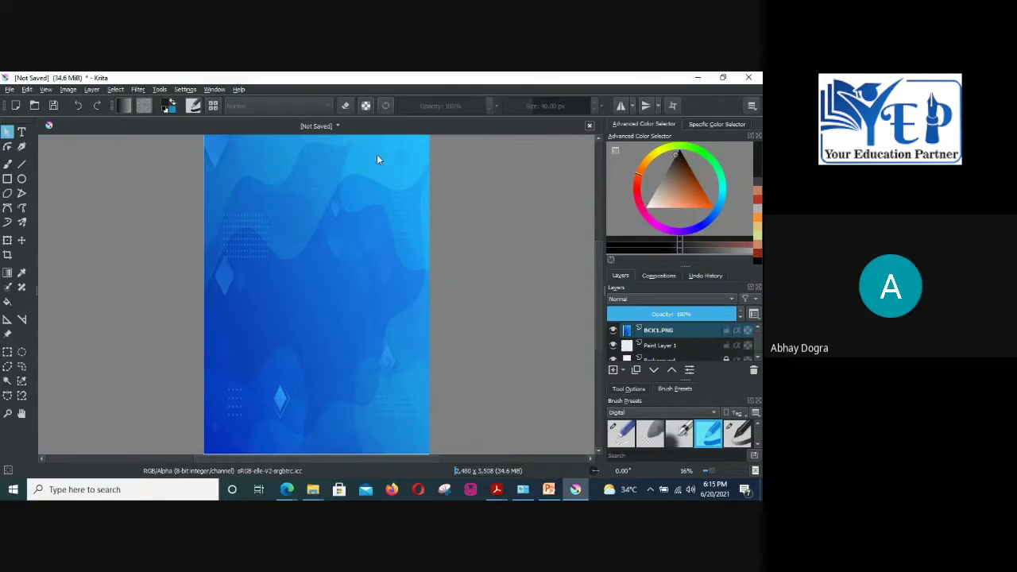
Step: Add a paint layer named "rec" and draw a wide filled black rectangle across the middle of the canvas
left_click(613, 372)
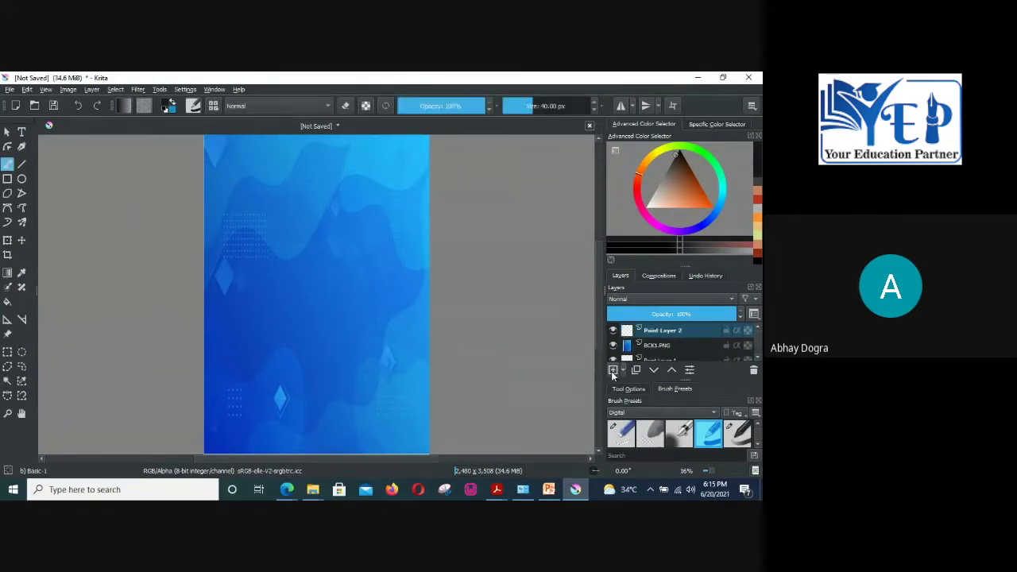
double_click(654, 331)
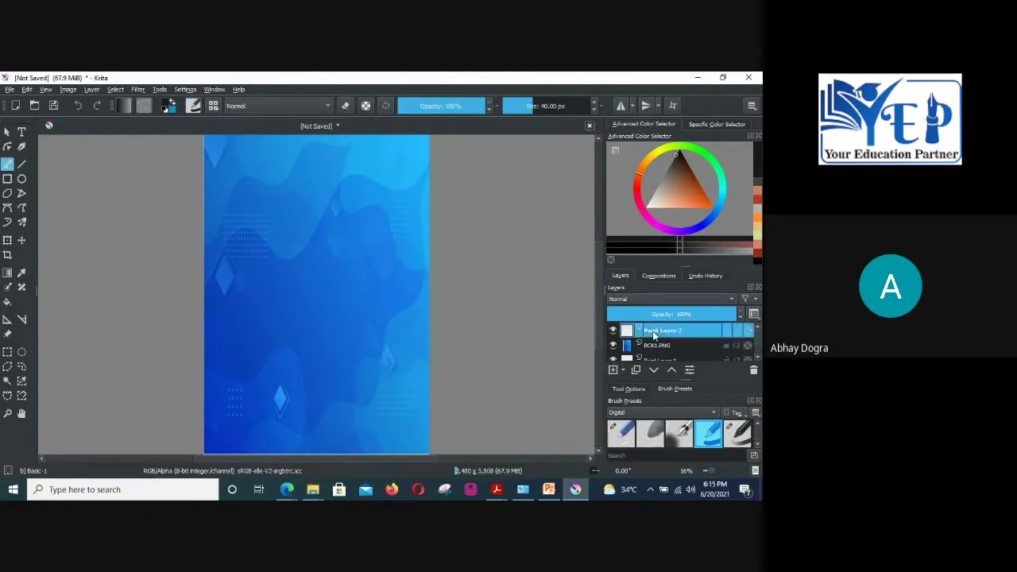
type("N")
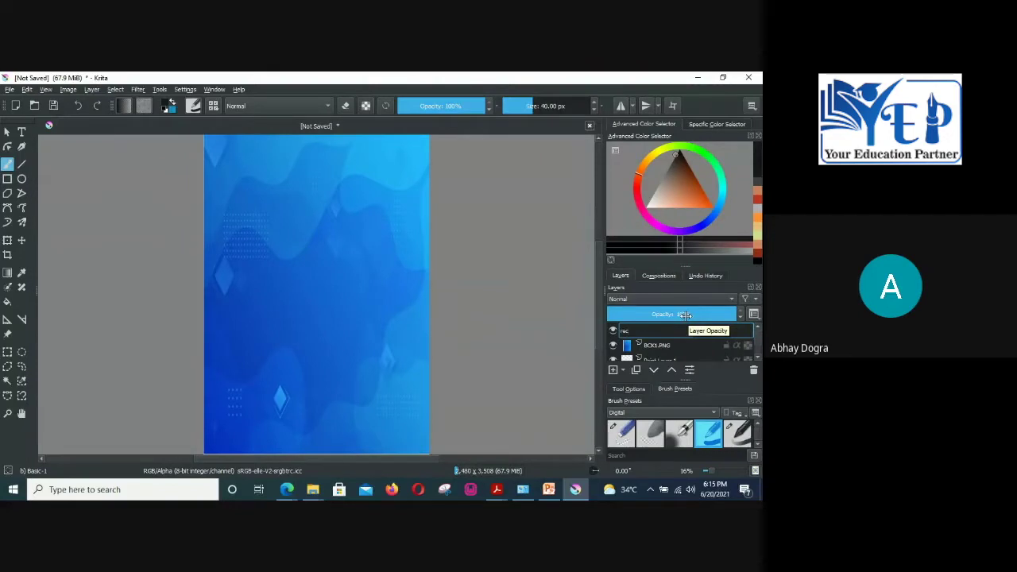
key("Return")
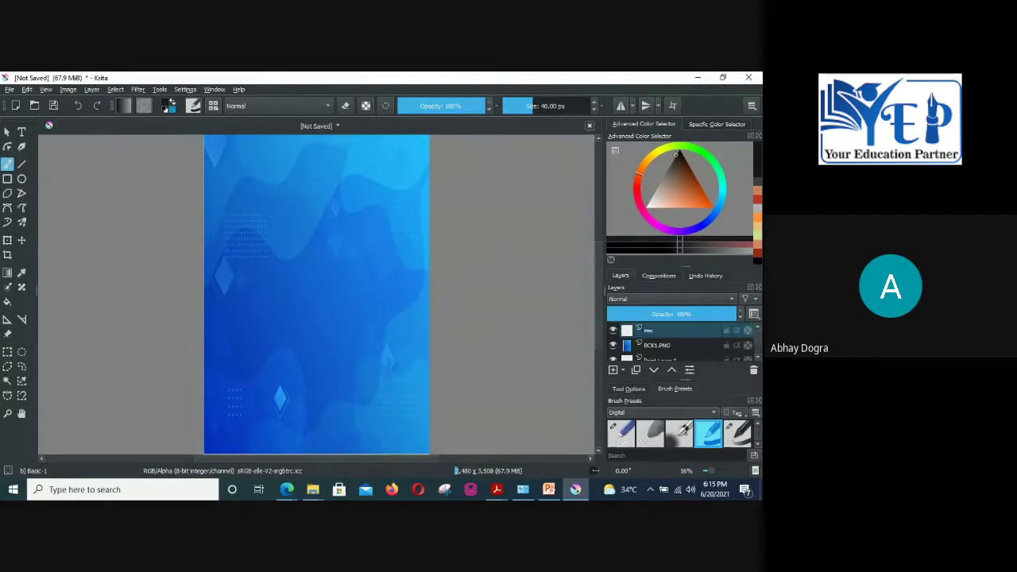
left_click(6, 182)
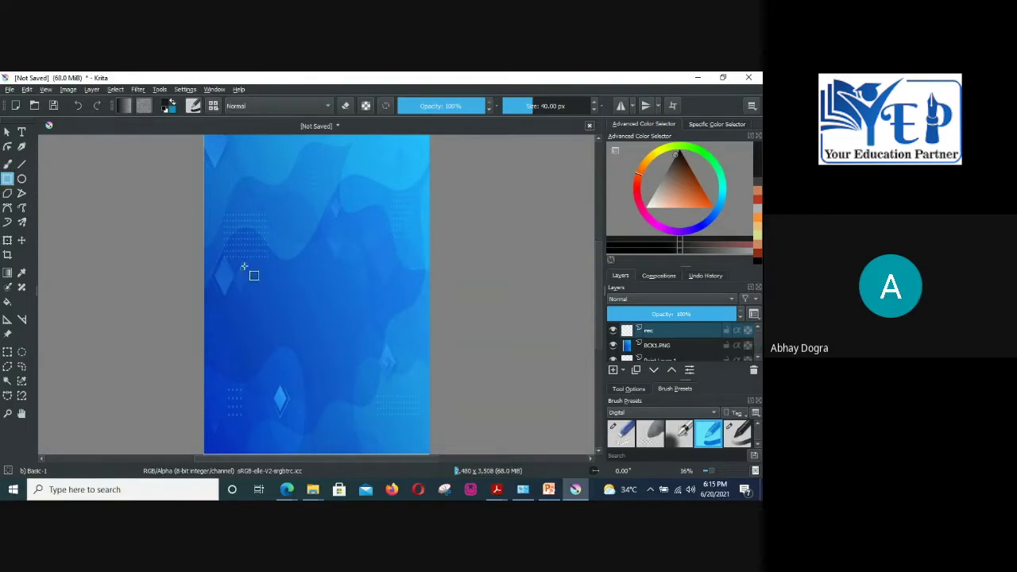
mouse_move(233, 260)
left_mouse_down()
mouse_move(295, 345)
mouse_move(397, 340)
left_mouse_up()
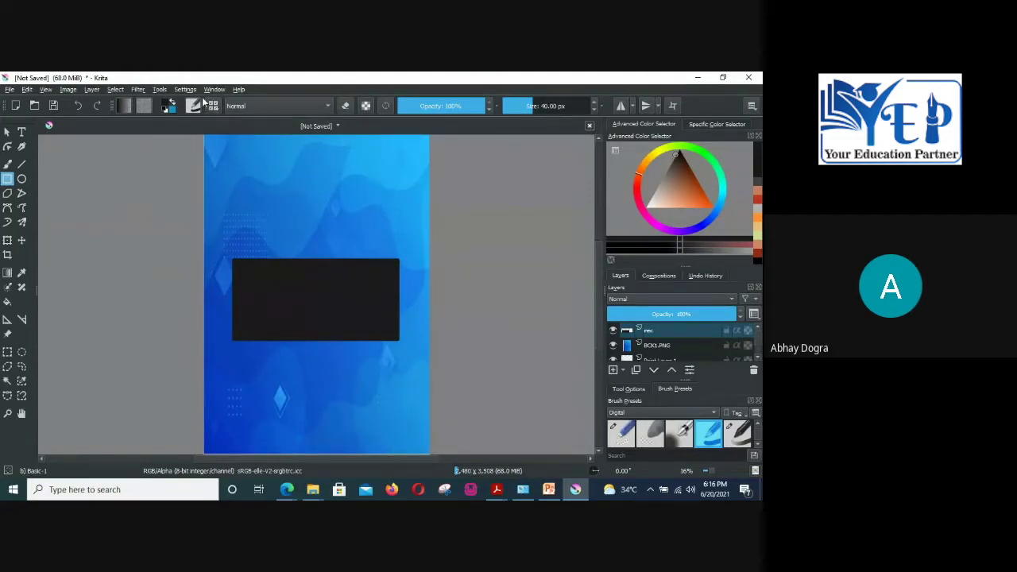
Step: Import the logo image as a layer and move it onto the middle of the black rectangle
left_click(92, 89)
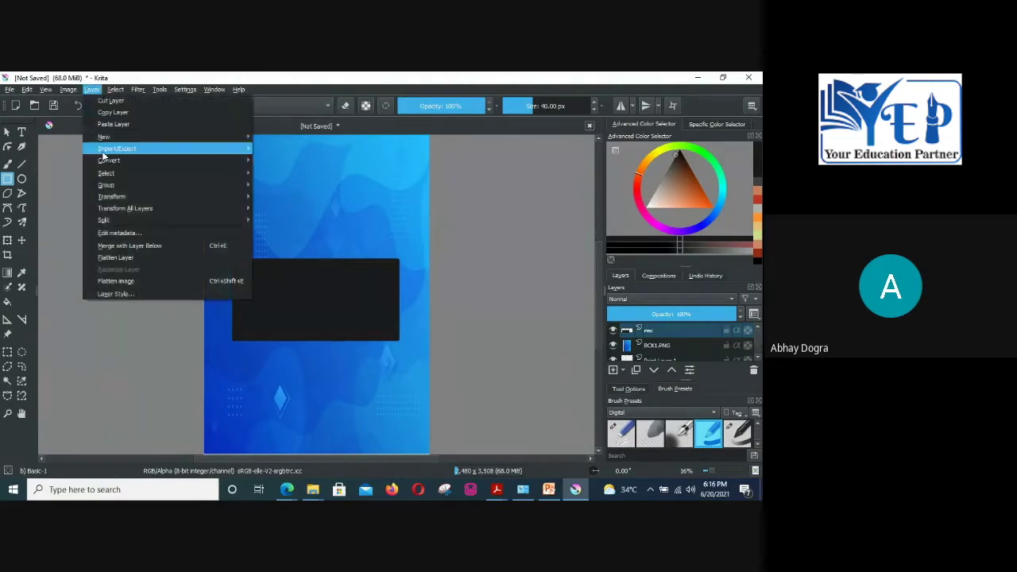
mouse_move(128, 154)
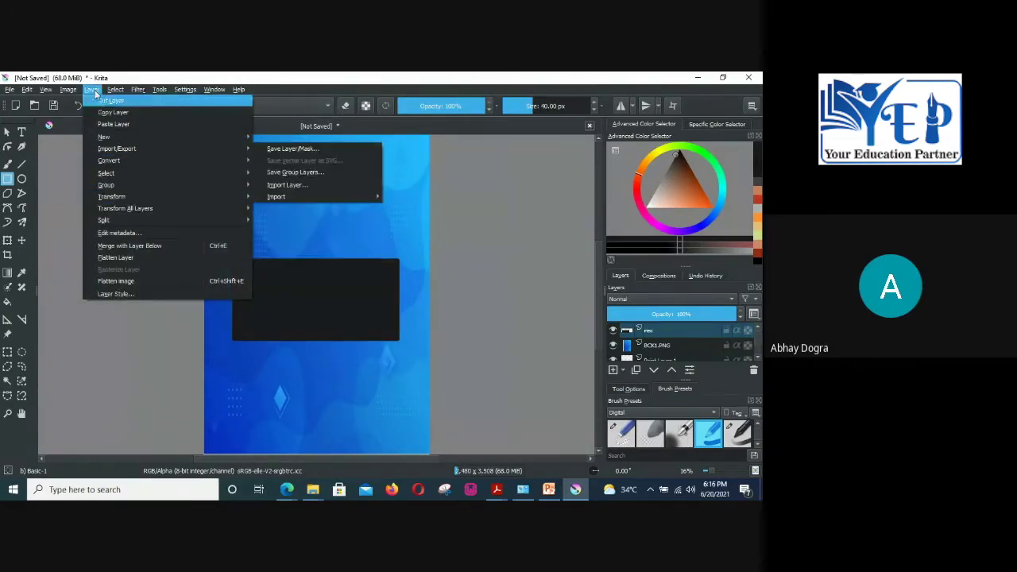
left_click(310, 187)
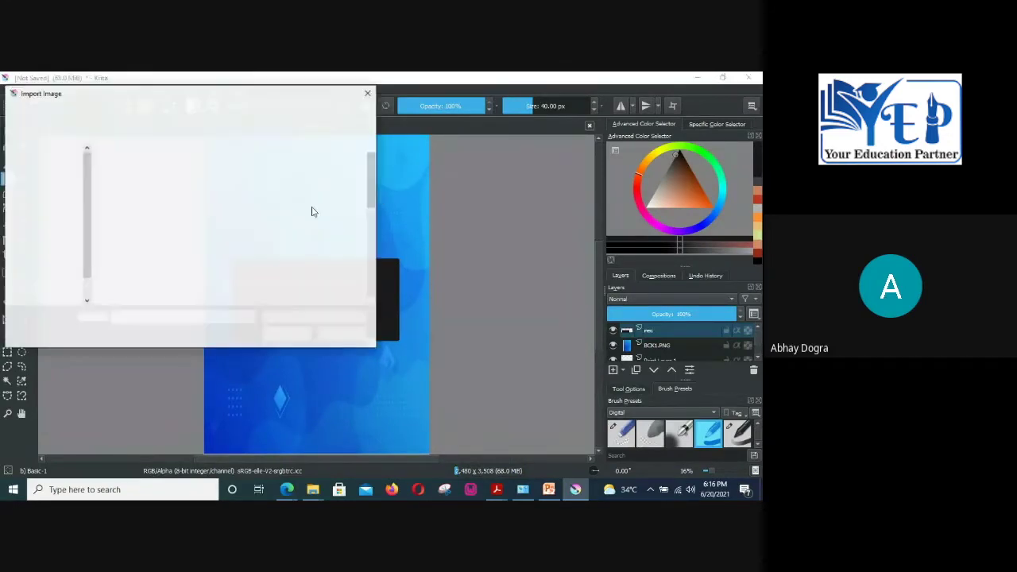
scroll(188, 248, "down", 3)
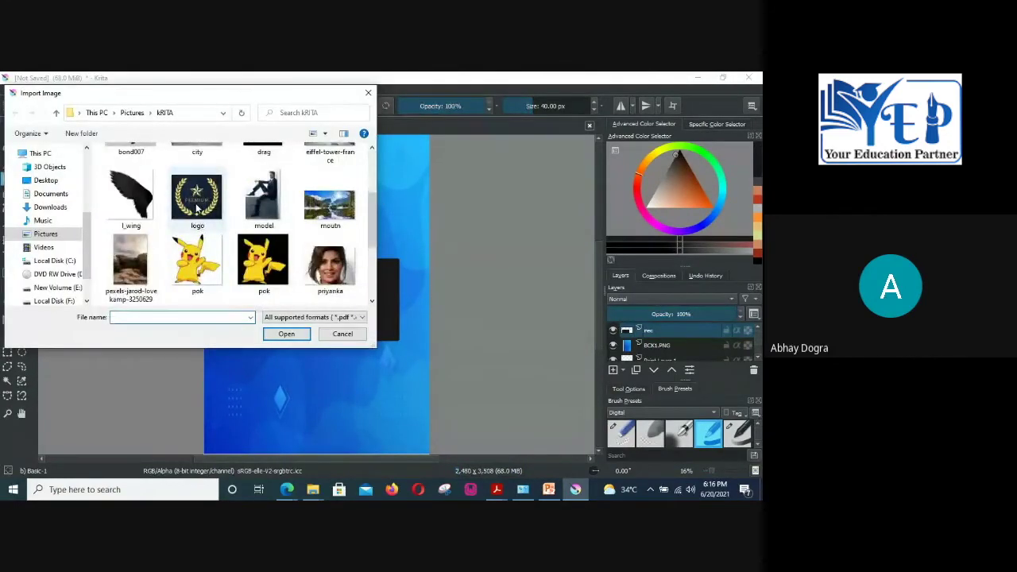
double_click(197, 205)
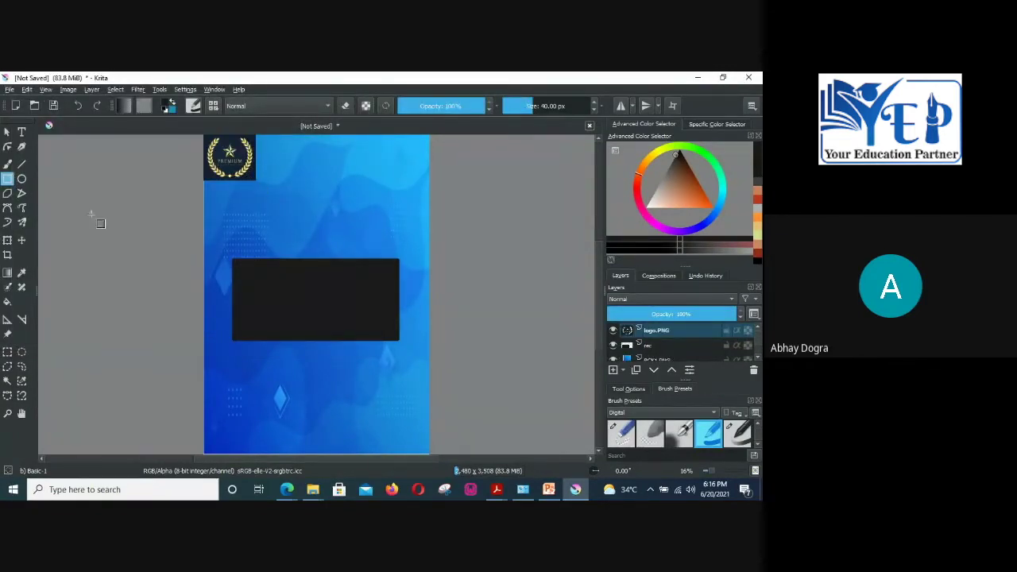
left_click(22, 241)
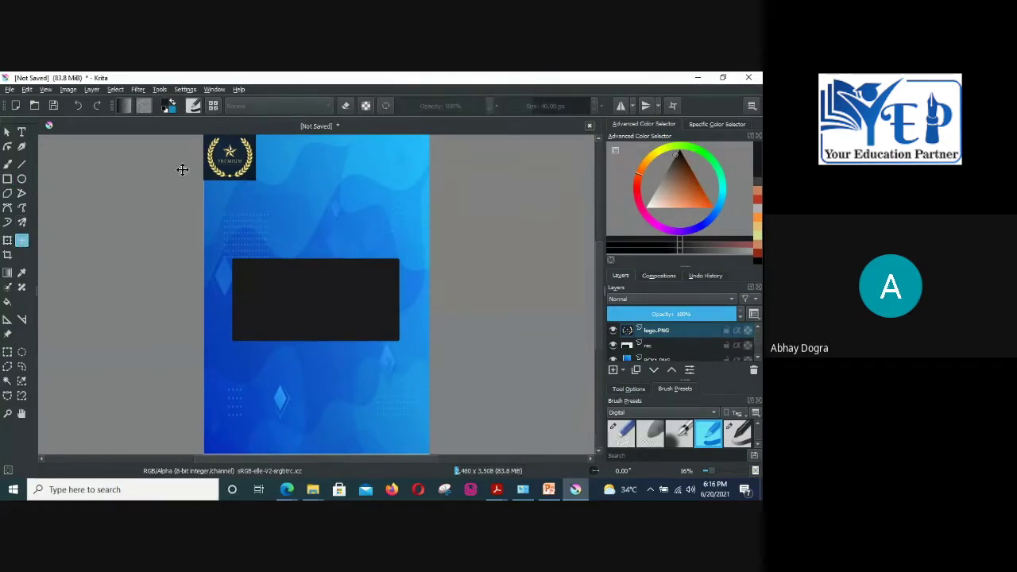
left_click_drag(229, 150, 317, 288)
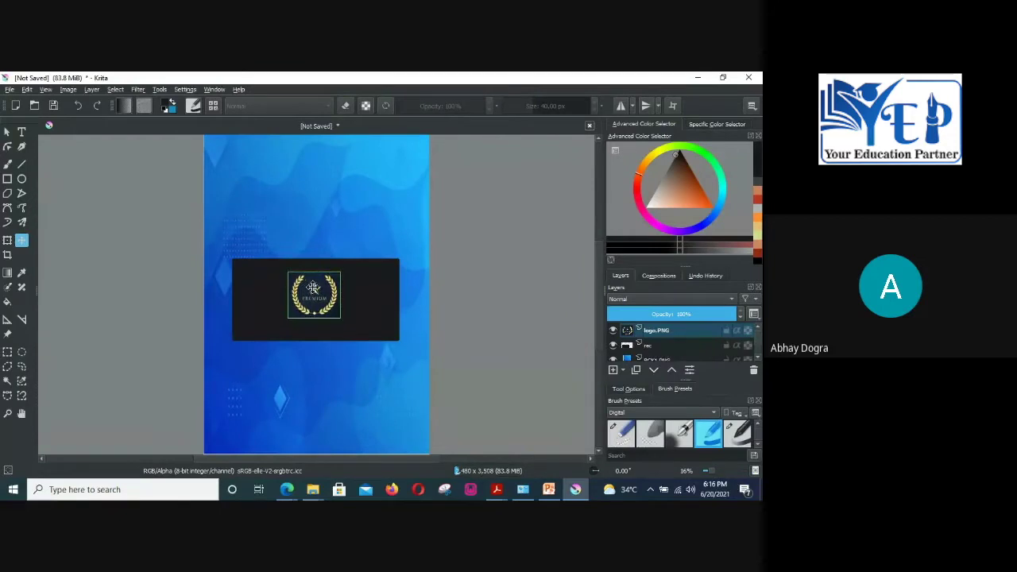
Step: Enlarge the logo in width and height to fill most of the rectangle's height, and recentre it in the rectangle
left_click(7, 240)
left_click_drag(343, 272, 356, 270)
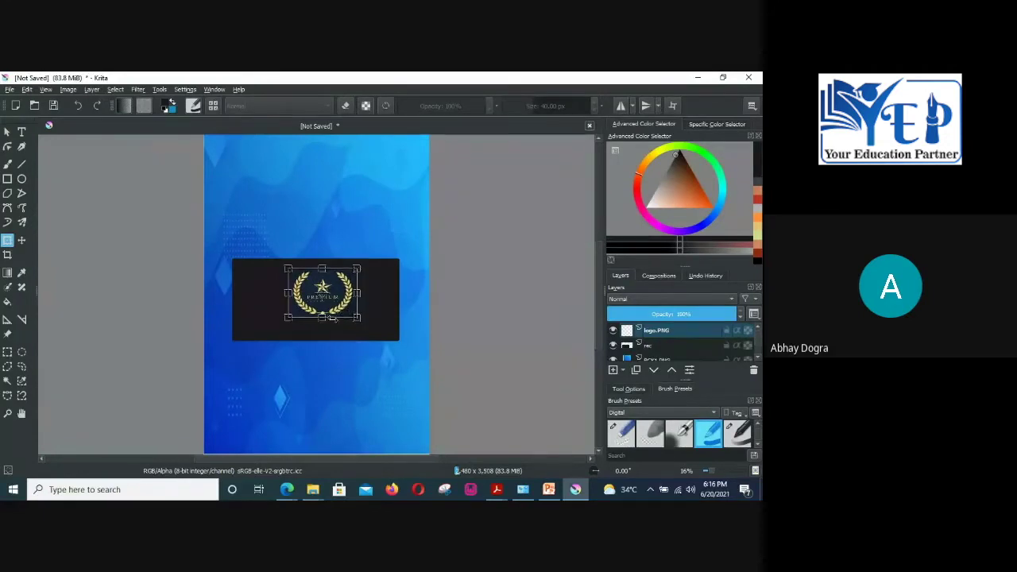
left_click_drag(322, 318, 323, 328)
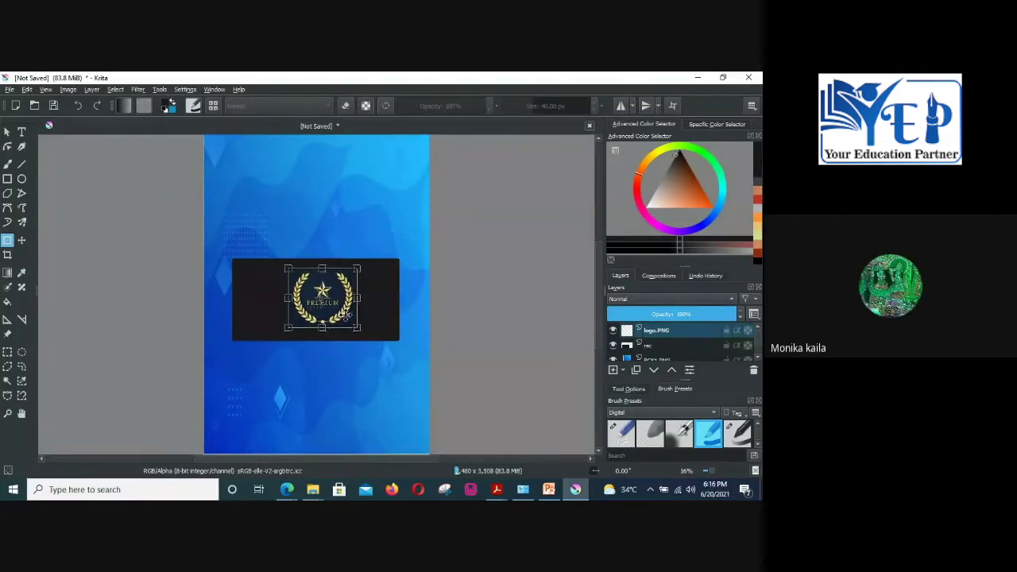
left_click_drag(359, 295, 369, 297)
left_click(21, 240)
left_click_drag(323, 302, 313, 302)
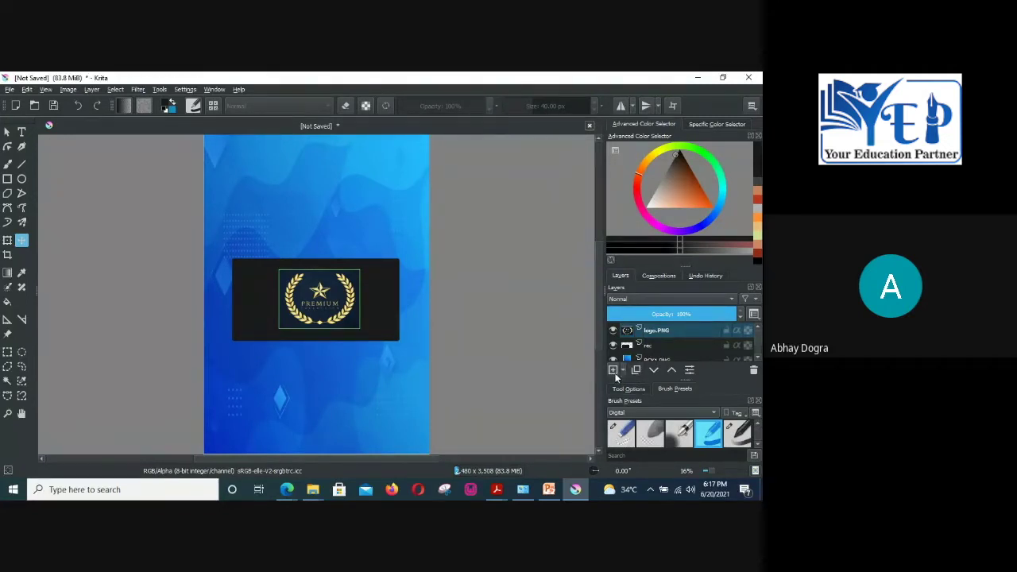
Step: Add a new paint layer above the logo and name it "text"
left_click(614, 371)
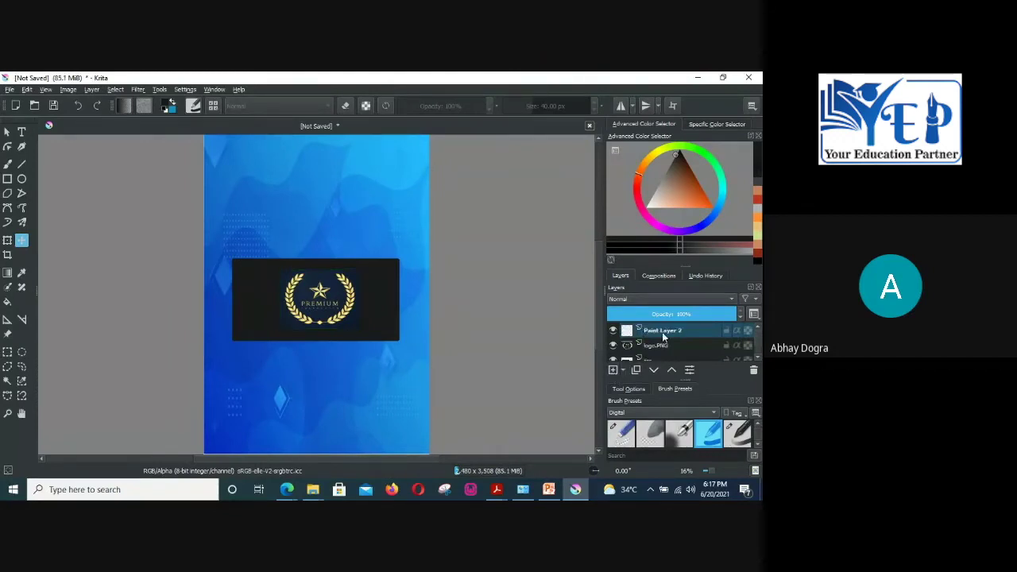
mouse_move(662, 333)
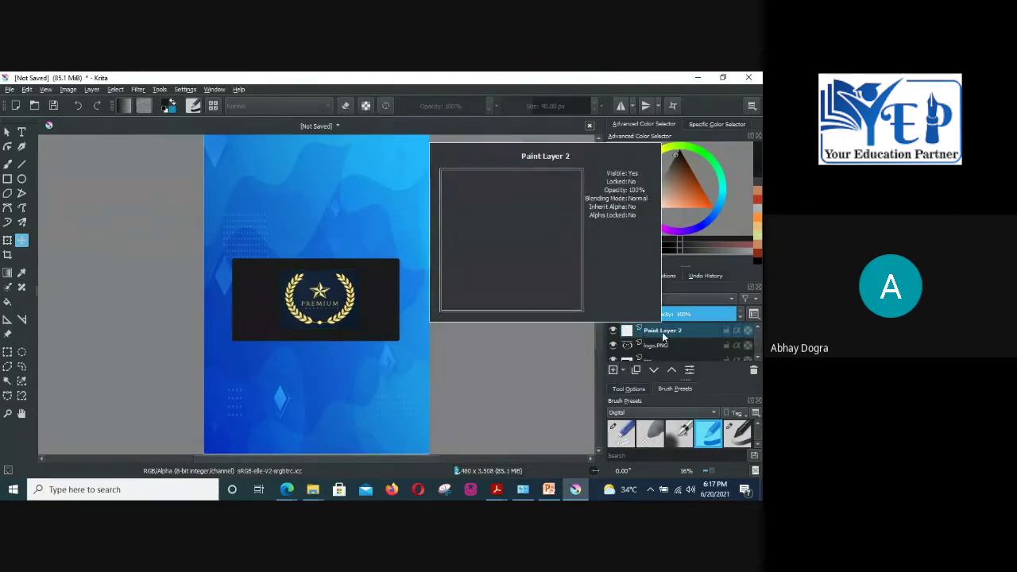
double_click(681, 329)
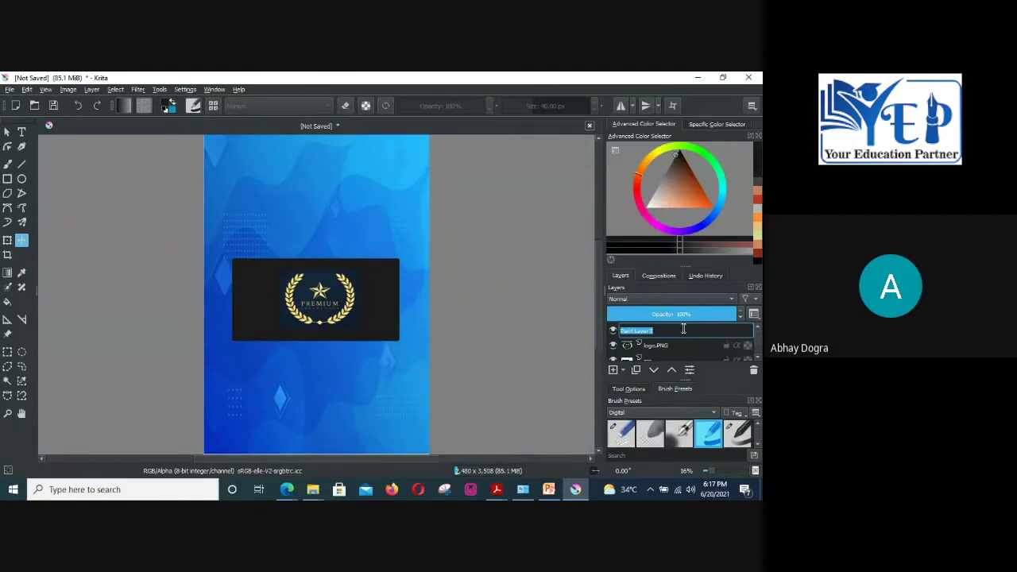
type("text")
key("Return")
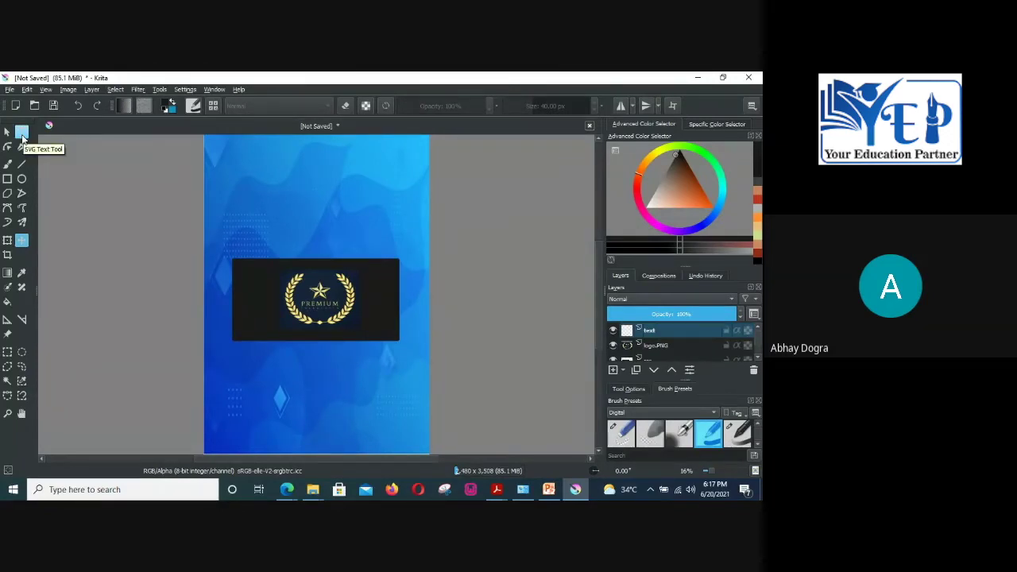
Step: Create a text box below the black rectangle and replace its placeholder text with "Premium User"
left_click(22, 134)
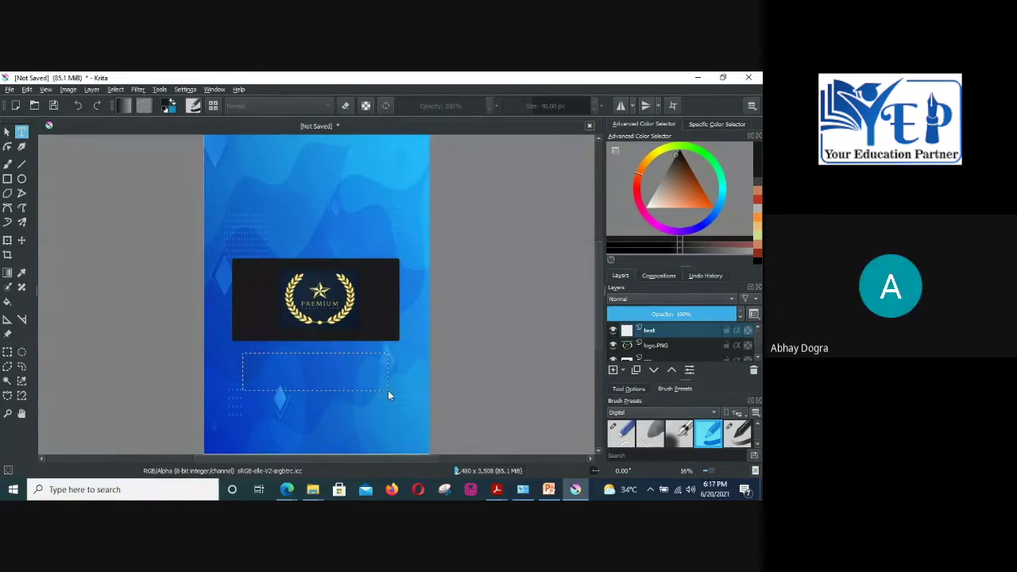
left_click_drag(388, 395, 389, 395)
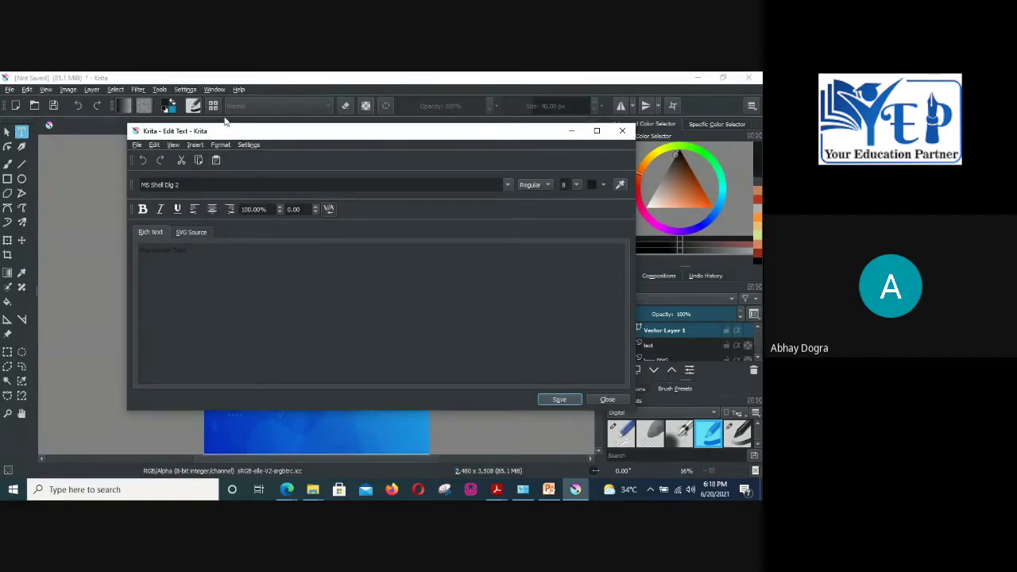
left_click(194, 251)
left_click_drag(195, 251, 132, 243)
key("Delete")
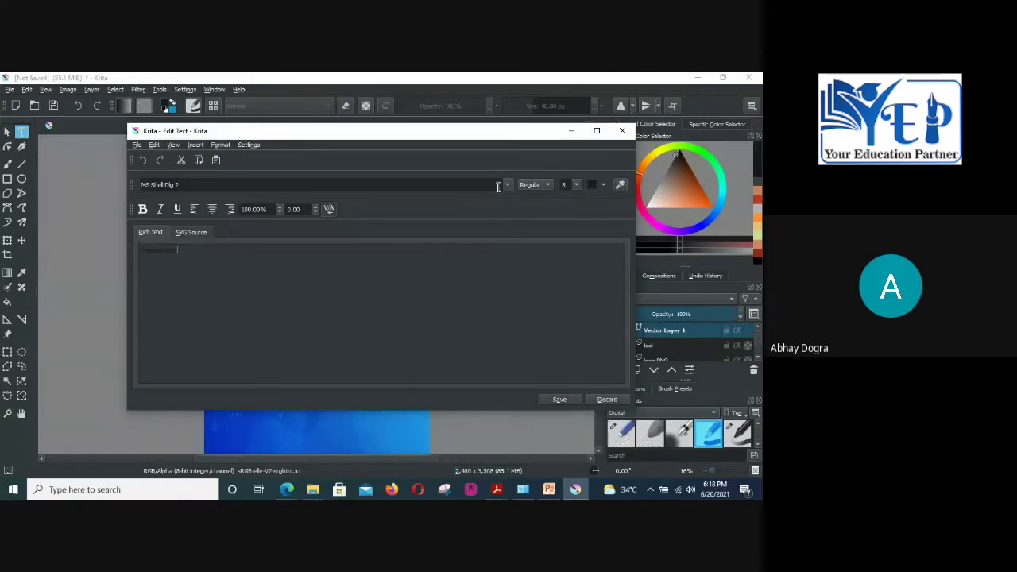
Step: Set the "Premium User" text to font size 28 and Bold style
left_click(577, 184)
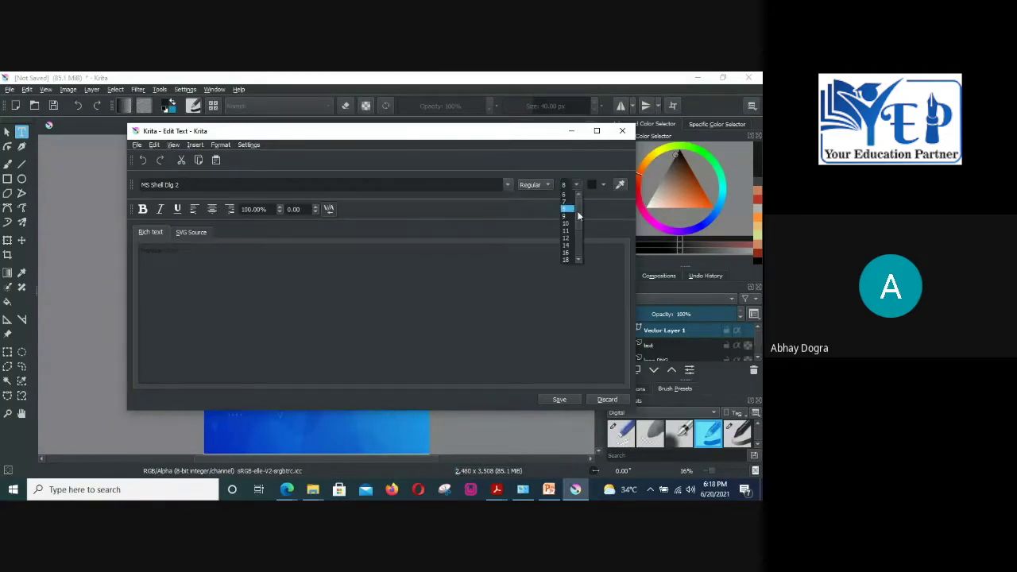
left_click(566, 245)
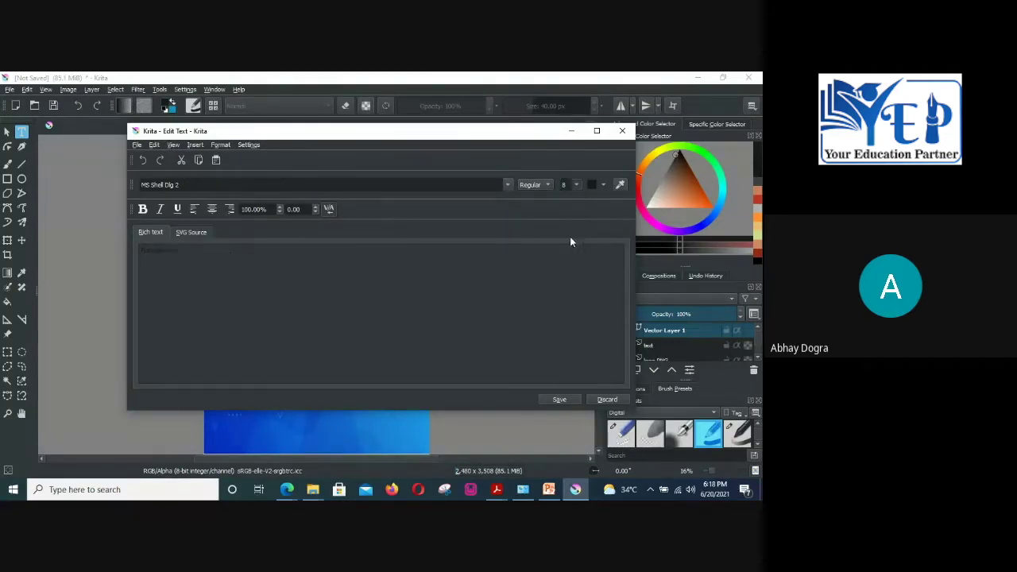
left_click(552, 186)
left_click(542, 169)
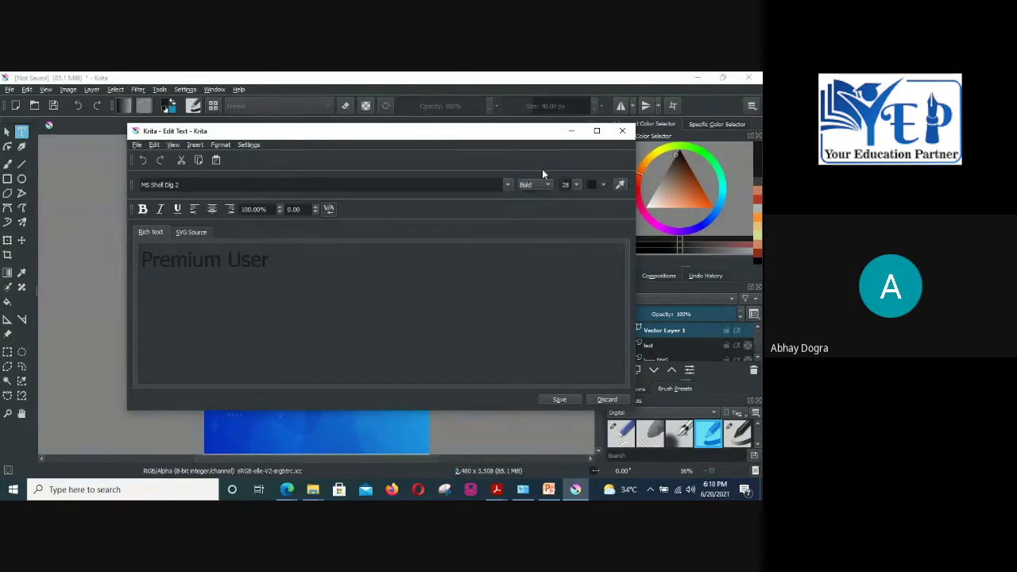
Step: Colour the "Premium User" text golden orange and set its font to Algerian
left_click(602, 185)
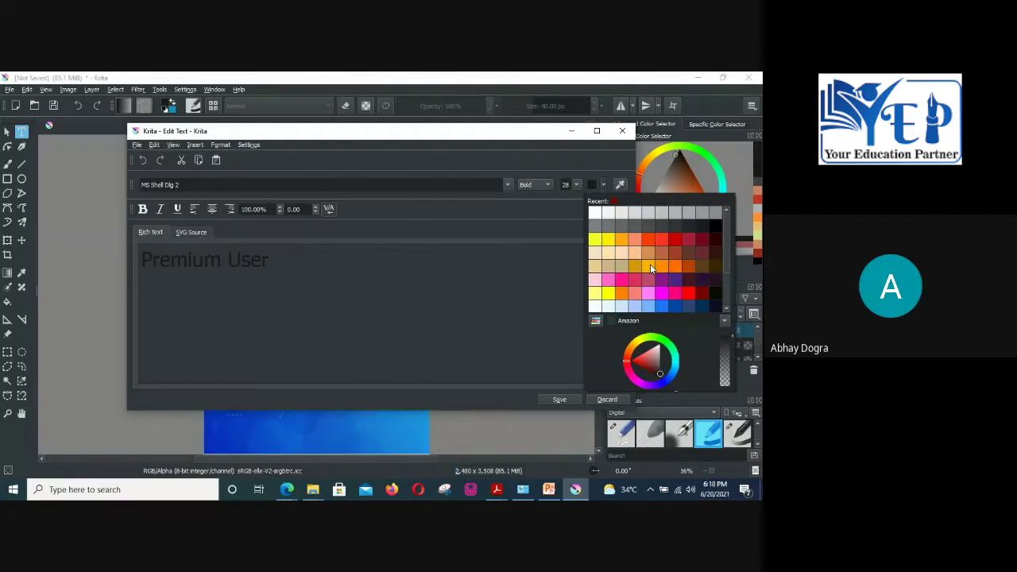
left_click(650, 267)
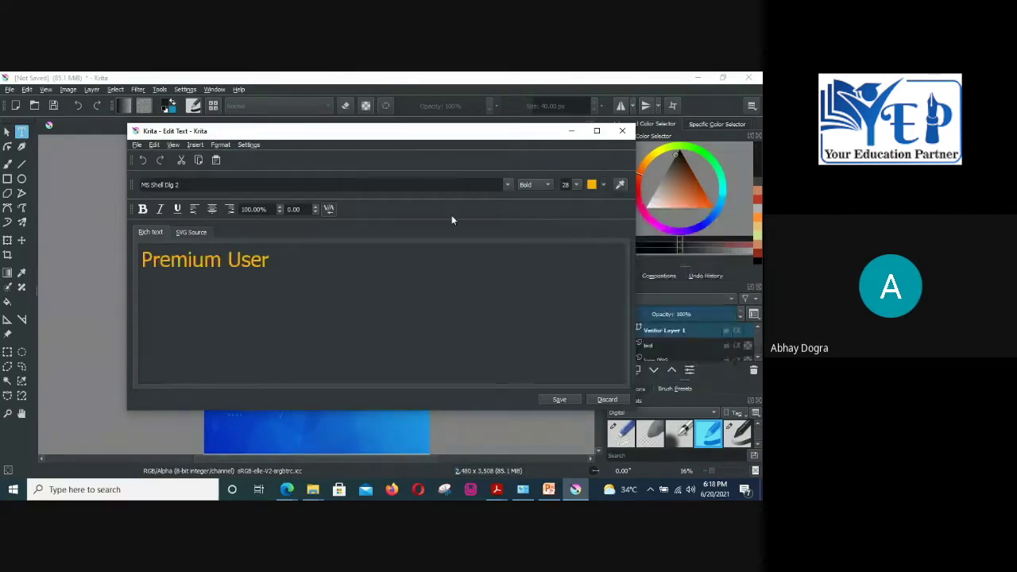
left_click(505, 185)
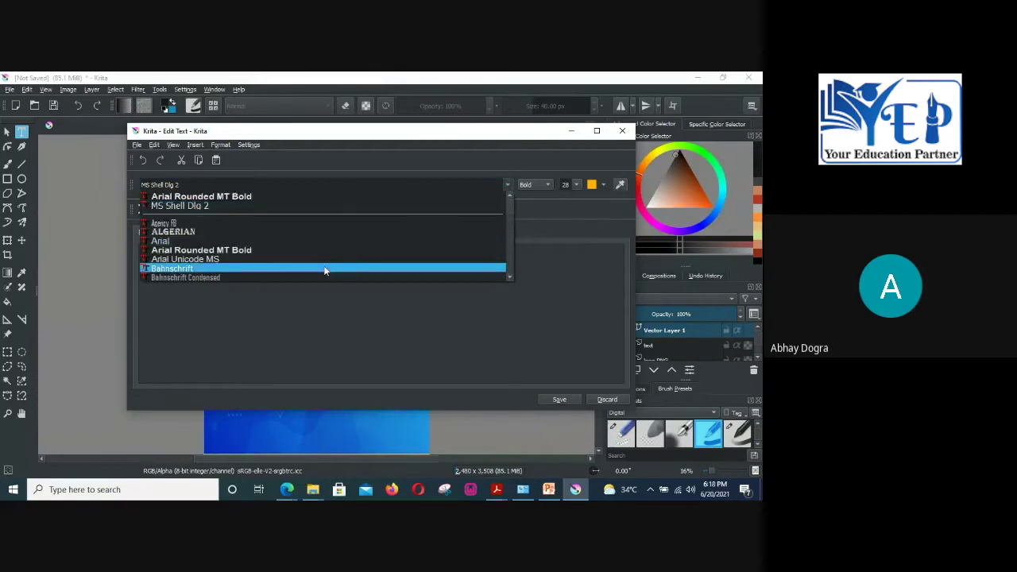
left_click(286, 232)
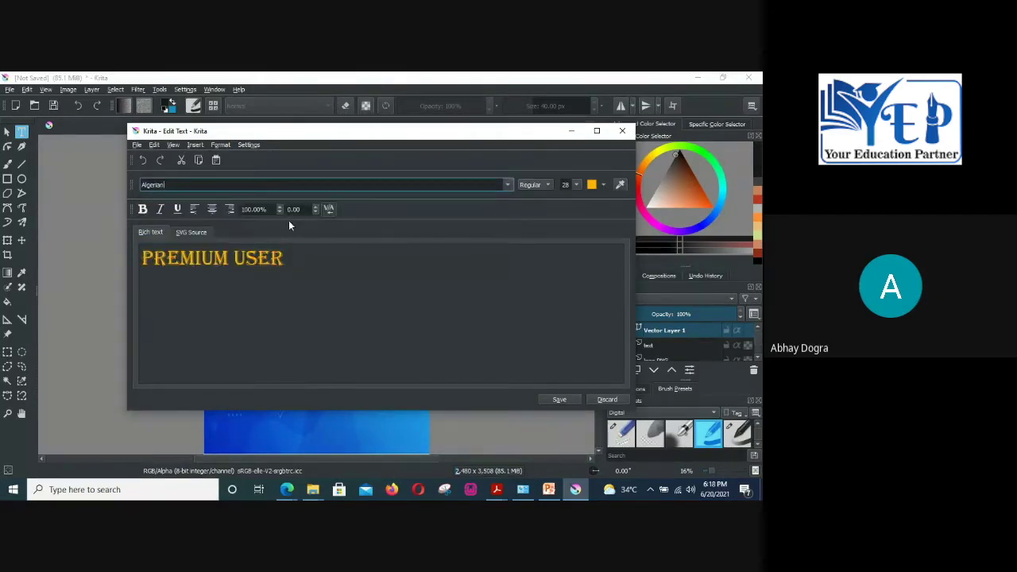
Step: Set the letter spacing of the "Premium User" text to 6.50
left_click(316, 207)
left_click(316, 206)
left_click(317, 207)
left_click(317, 208)
left_click(317, 207)
left_click(317, 208)
left_click(317, 207)
left_click(317, 208)
left_click(317, 208)
left_click(317, 208)
left_click(317, 208)
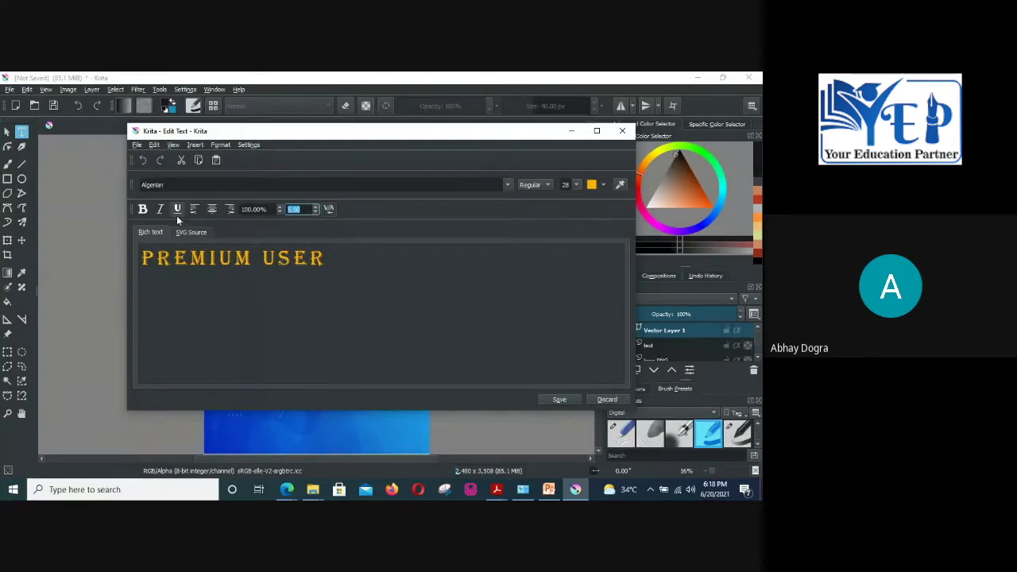
Step: Save the text changes and move the text slightly lower so it sits centred below the black rectangle
left_click(550, 399)
left_click(609, 399)
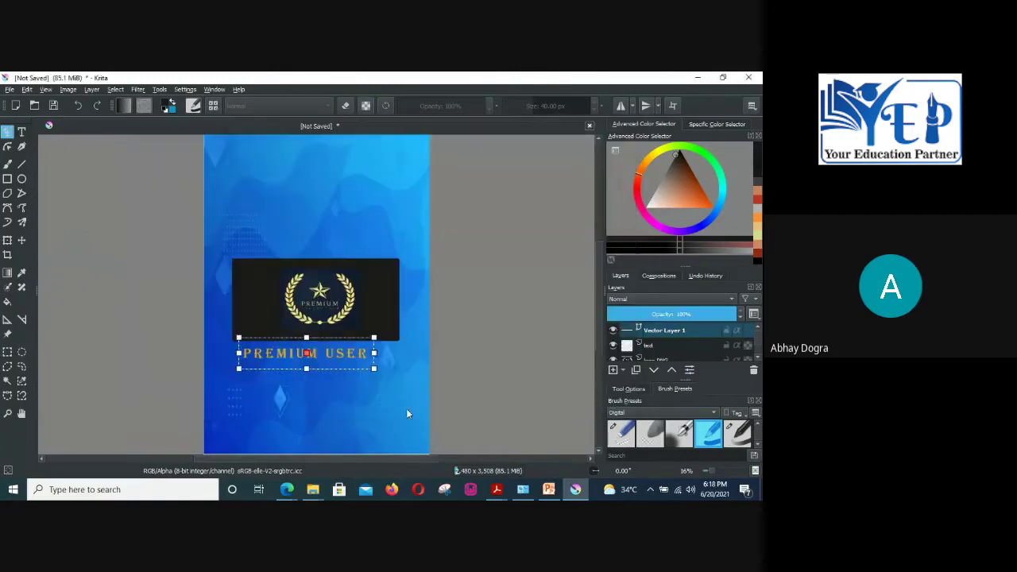
left_click_drag(311, 356, 318, 367)
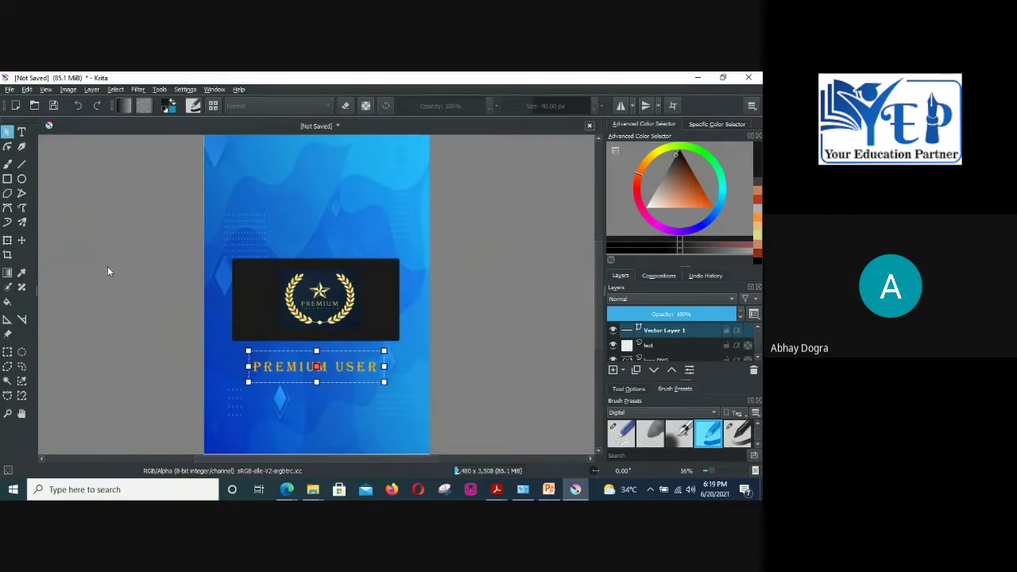
Step: Set the "Premium User" text to font size 36 and recentre it below the black rectangle
key("t")
left_click(340, 356)
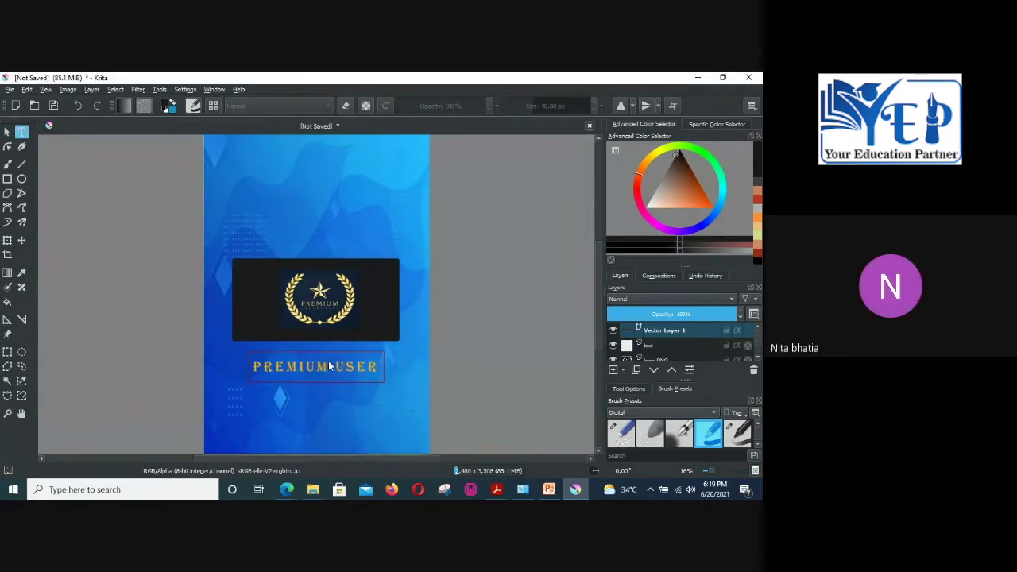
double_click(329, 364)
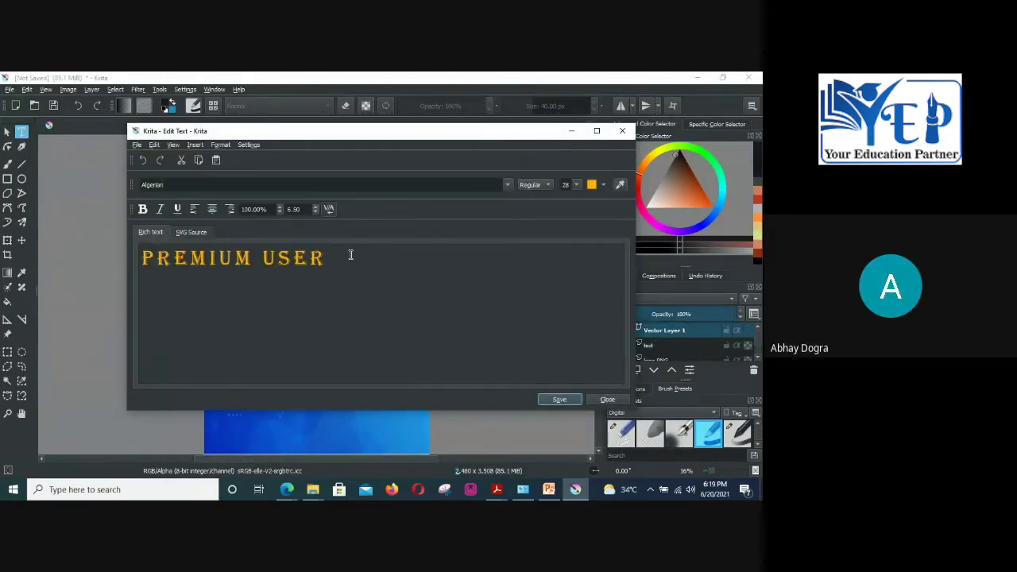
left_click_drag(344, 254, 194, 238)
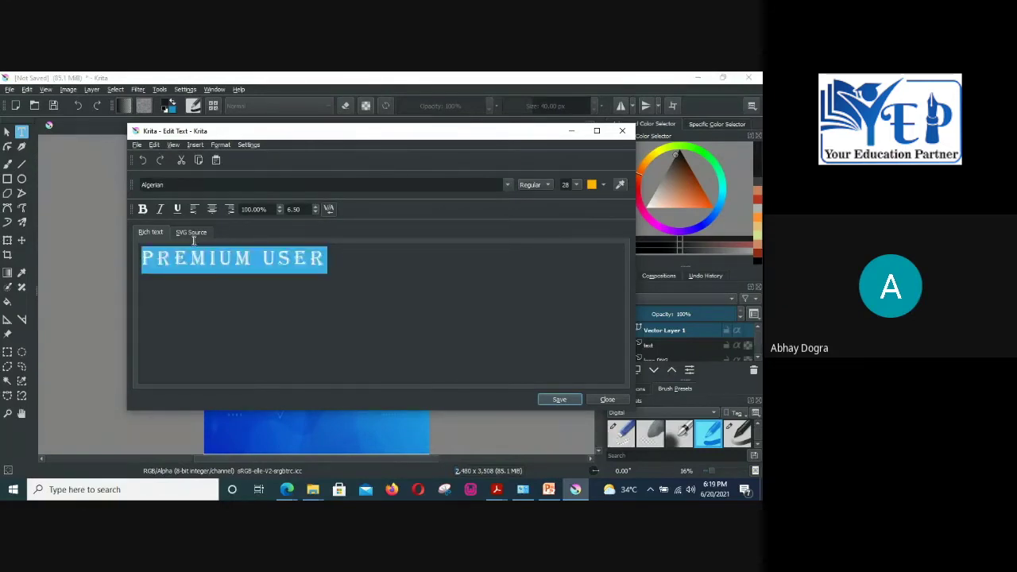
left_click(576, 185)
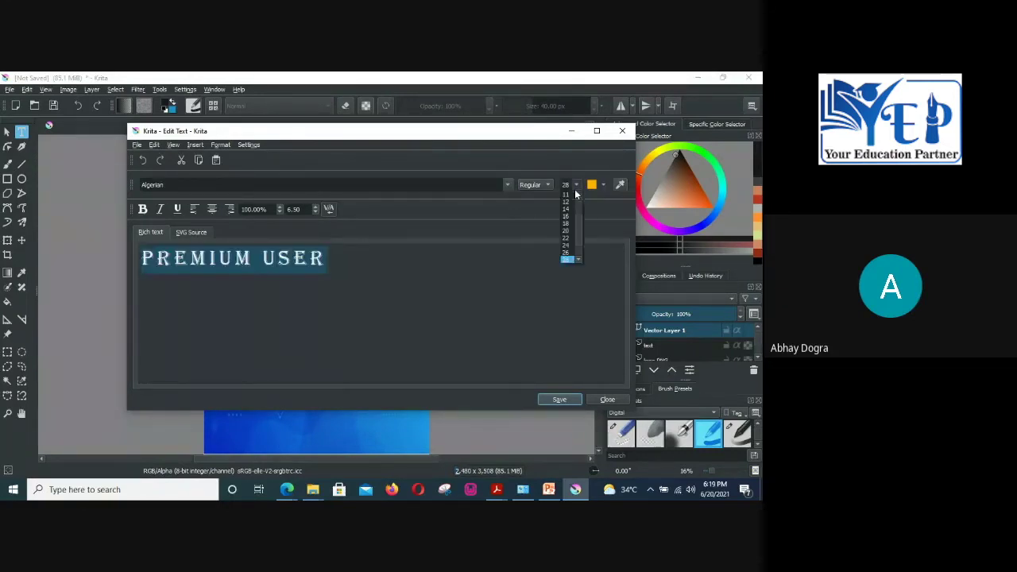
scroll(566, 256, "down", 2)
left_click(569, 256)
left_click(556, 399)
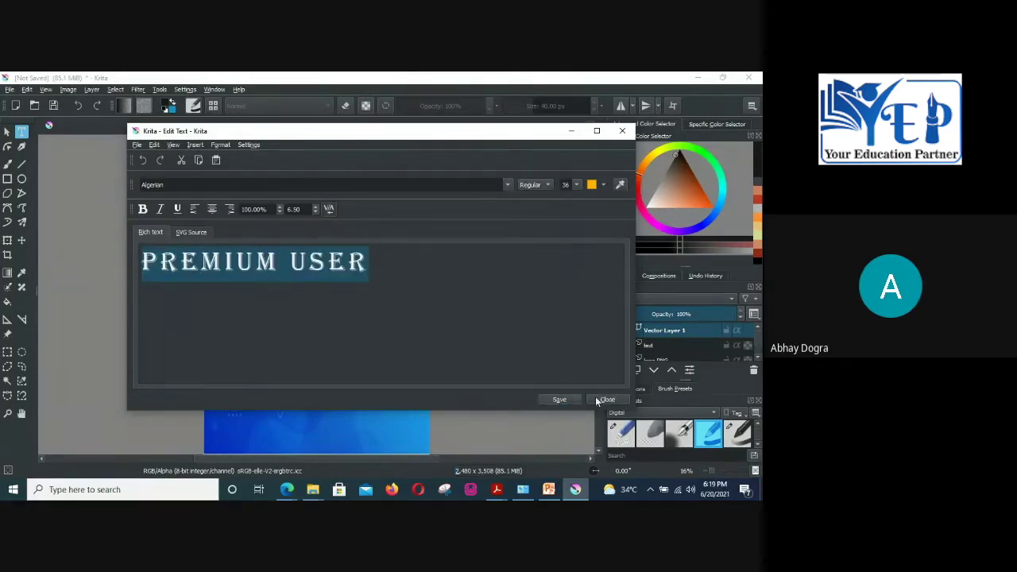
left_click(607, 400)
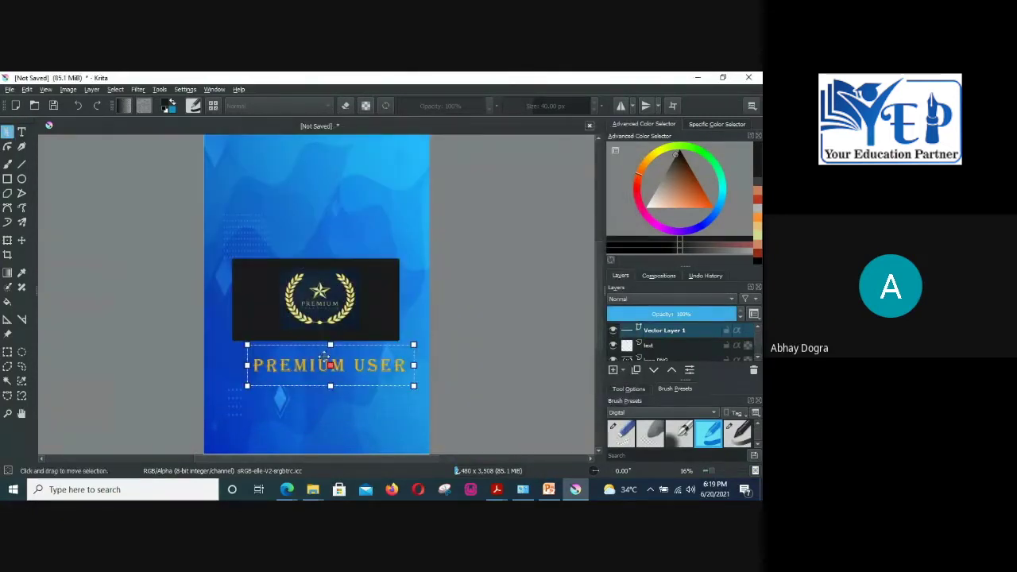
left_click_drag(323, 358, 308, 358)
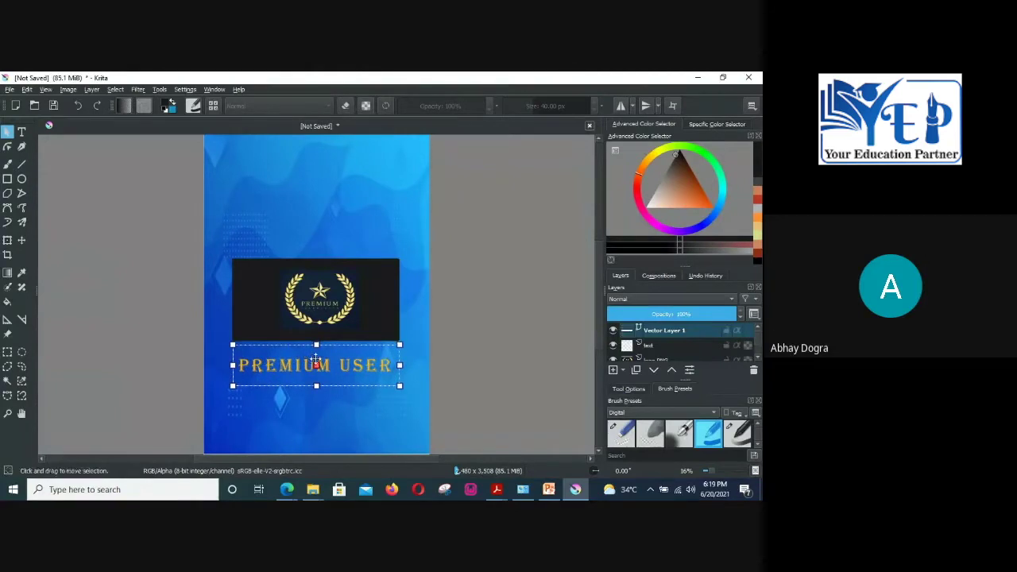
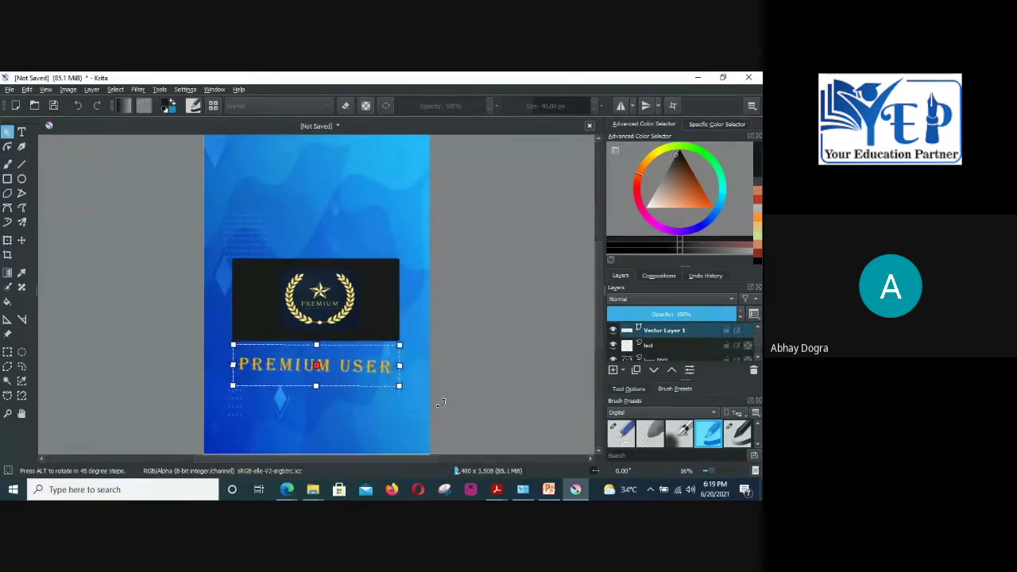
key("Return")
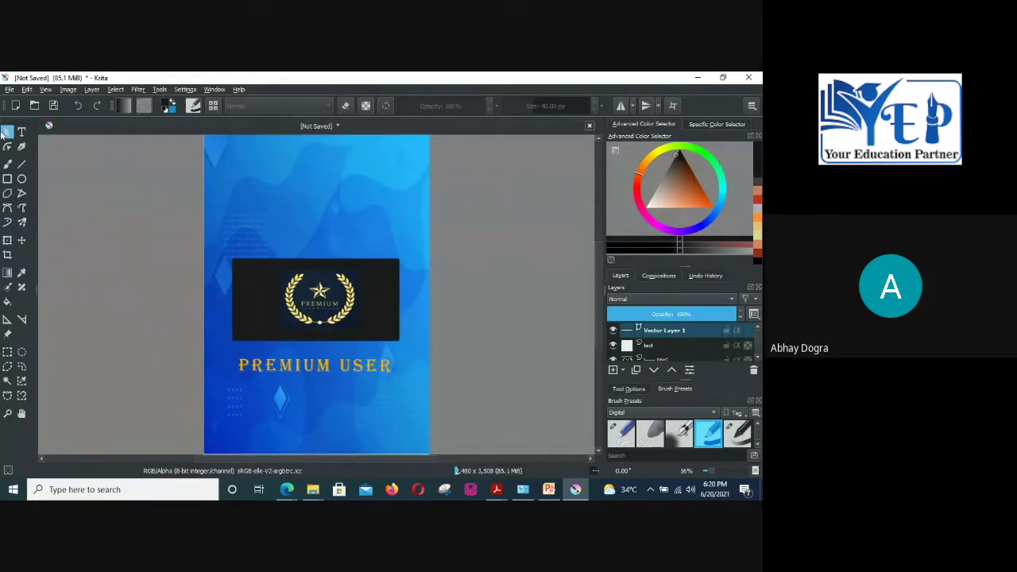
Step: Save the design as poster.jpg in the kRITA folder, allowing all supported formats and setting the JPEG quality to about 78%
left_click(9, 90)
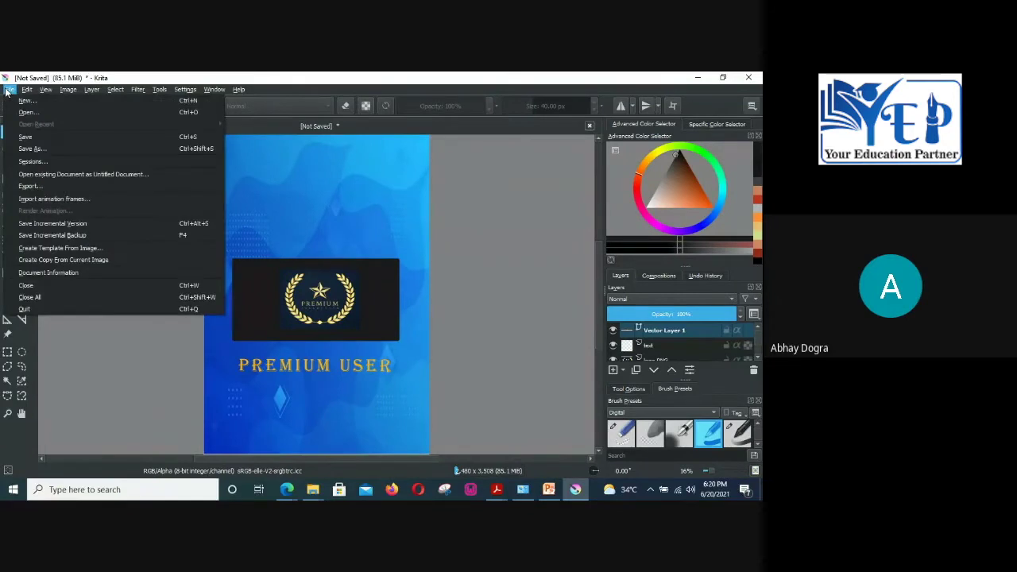
left_click(32, 149)
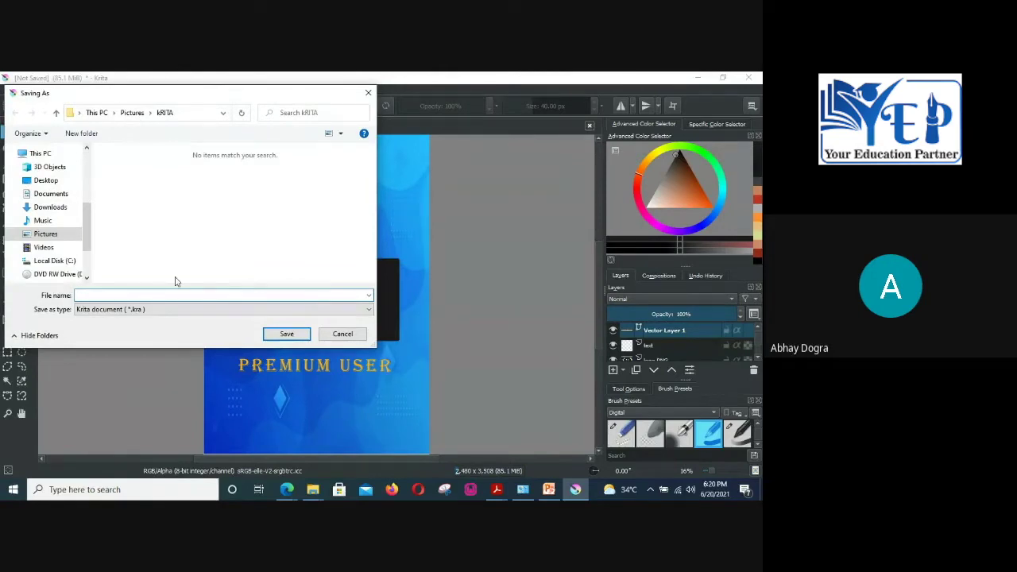
type("poster")
left_click(204, 313)
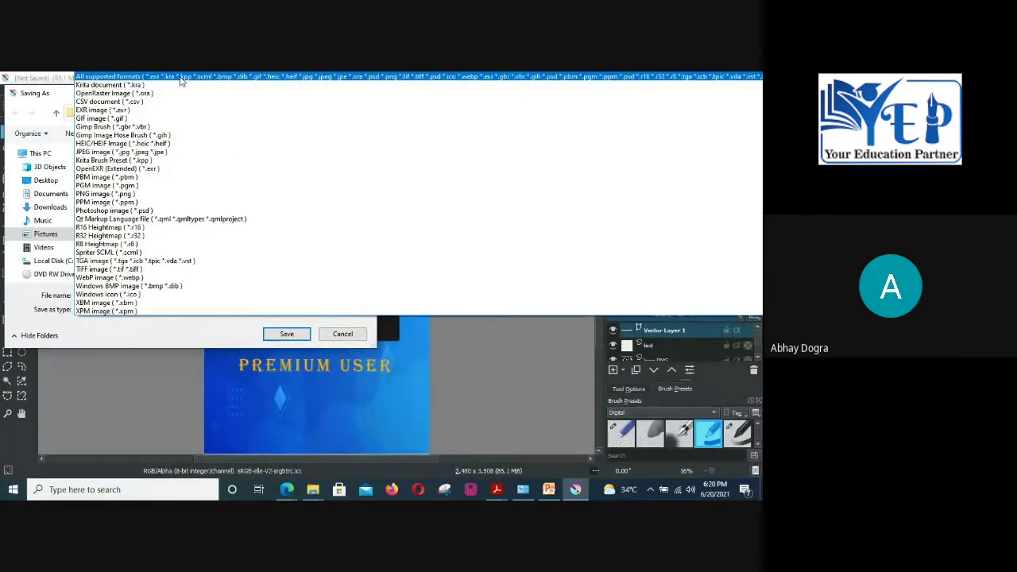
left_click(211, 77)
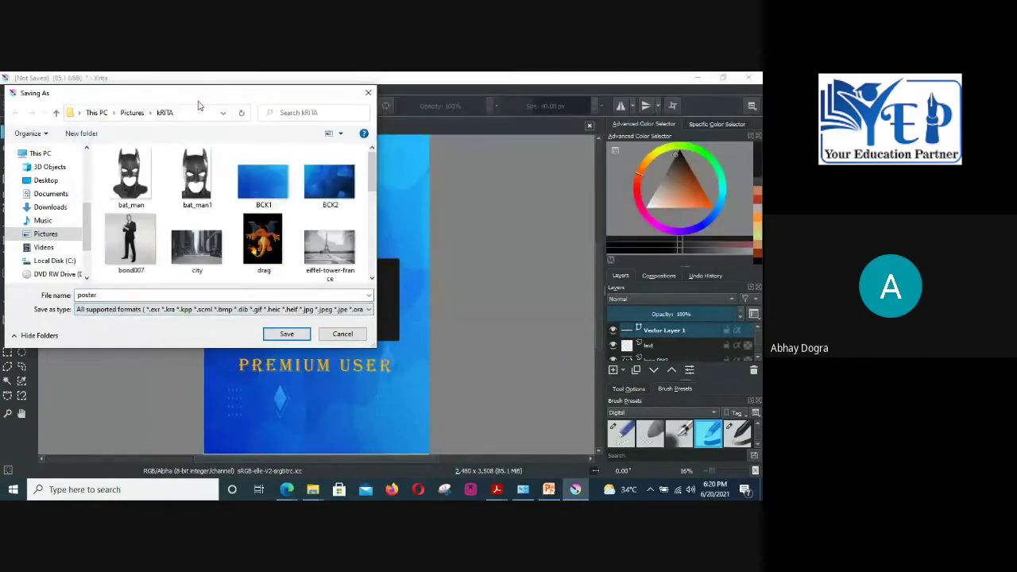
left_click(160, 295)
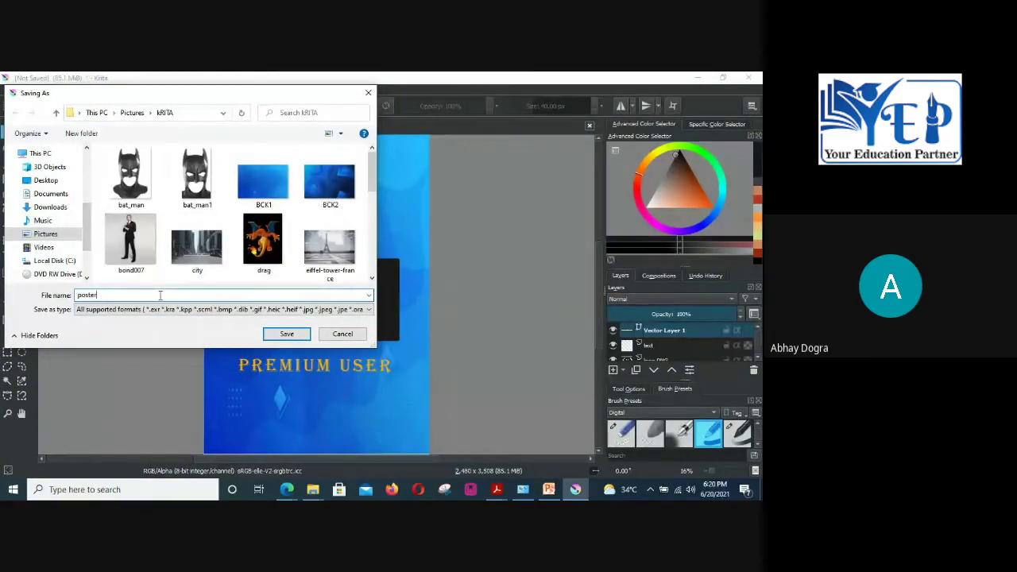
type(".jpg")
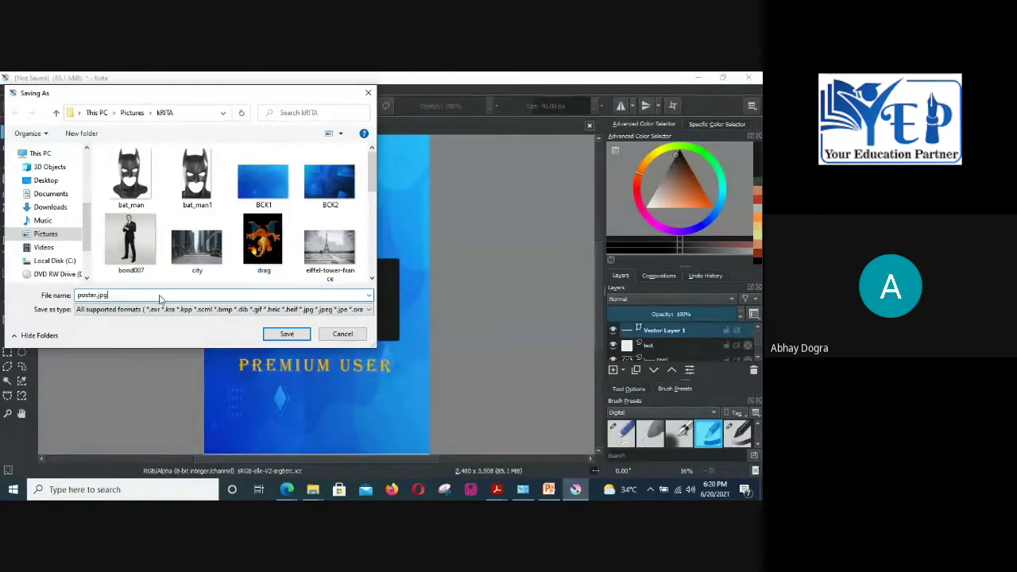
key("Return")
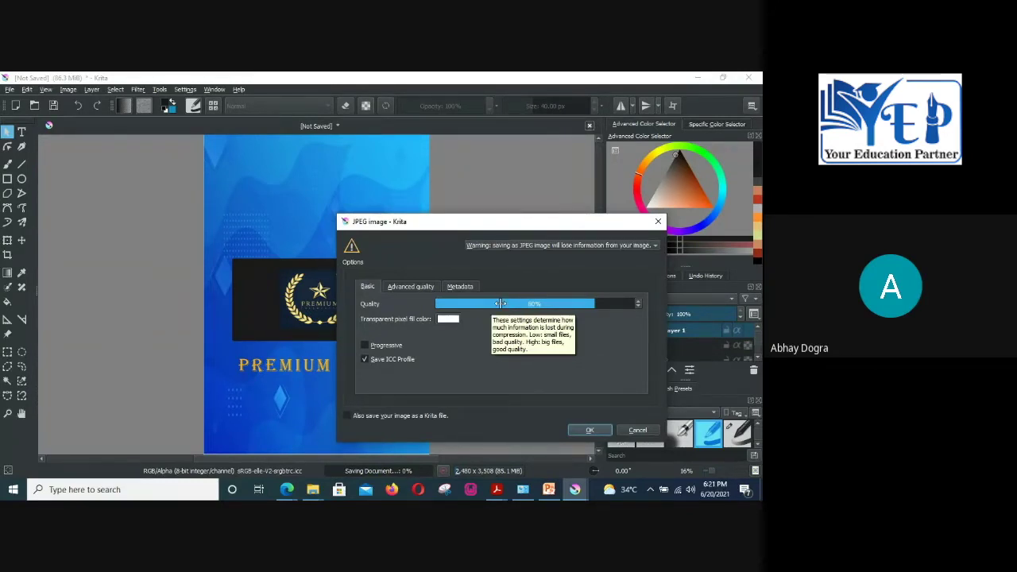
left_click_drag(568, 303, 590, 314)
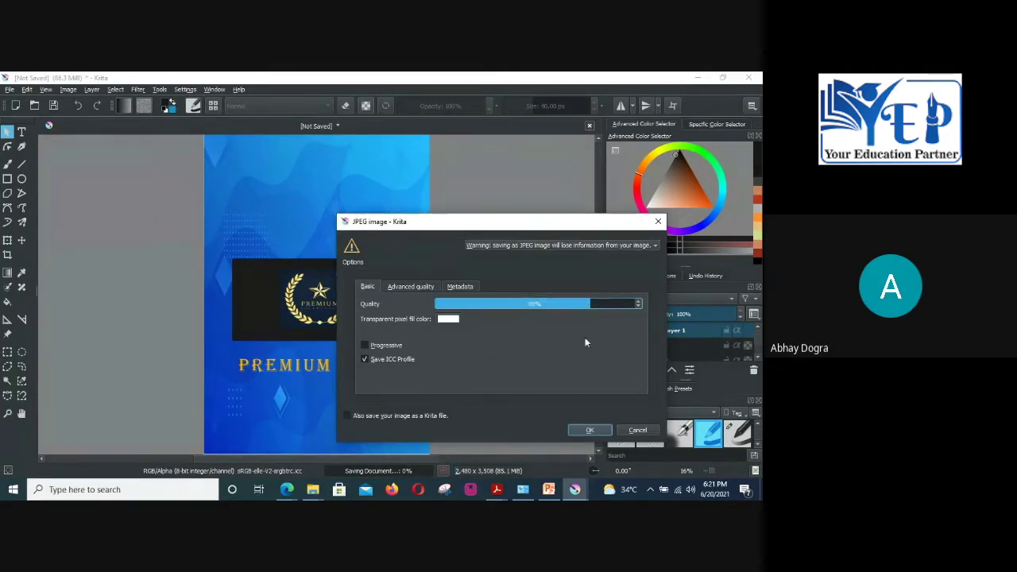
left_click(582, 433)
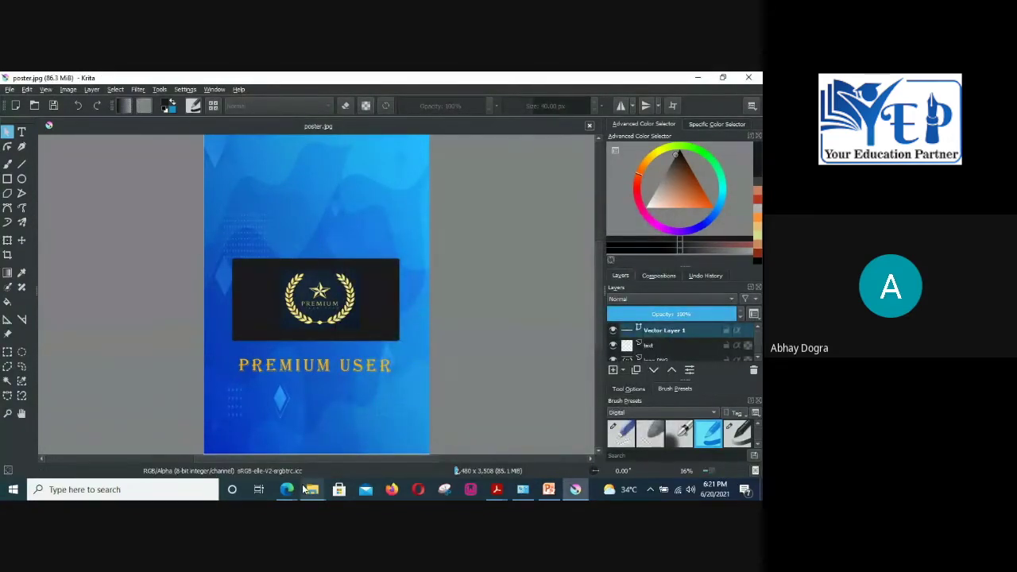
Step: Switch to File Explorer, check the saved poster image in the kRITA folder, and return to Krita
mouse_move(304, 489)
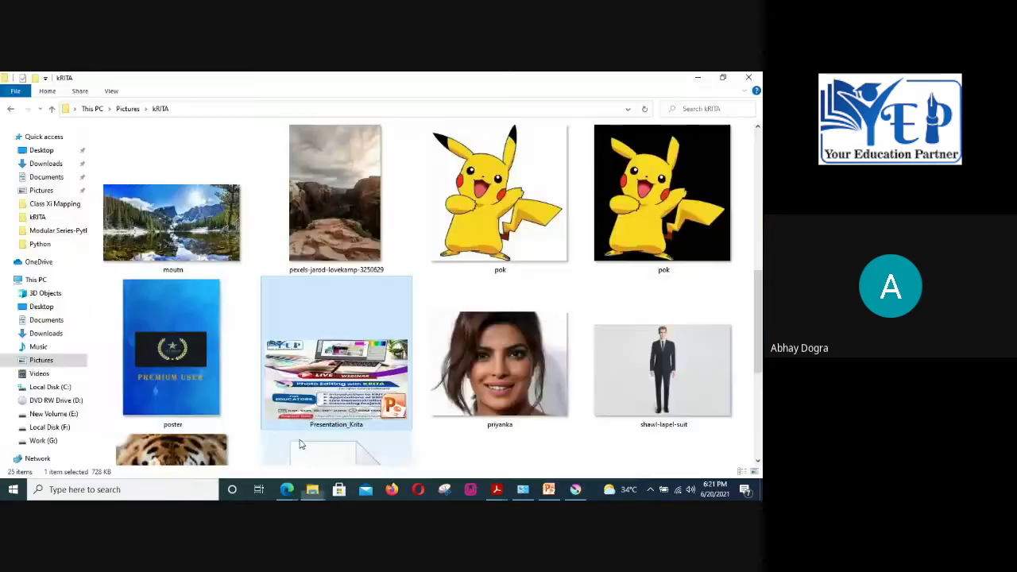
left_click(312, 437)
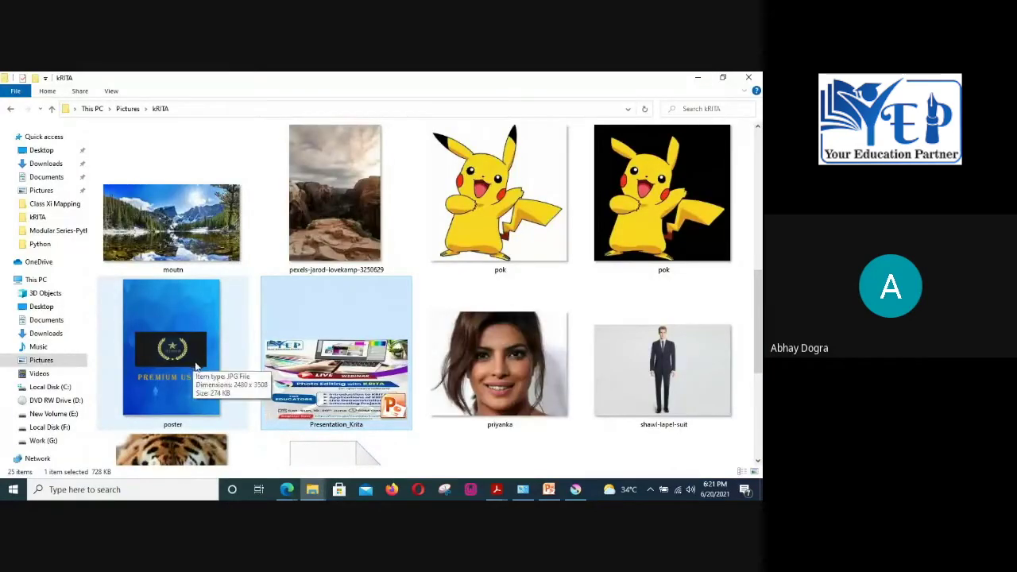
left_click(177, 313)
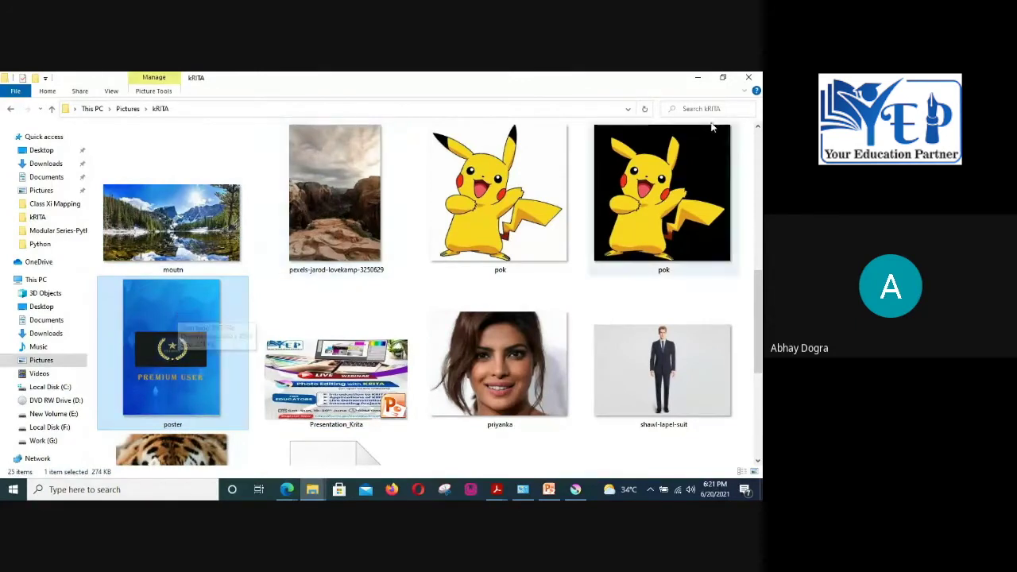
left_click(693, 80)
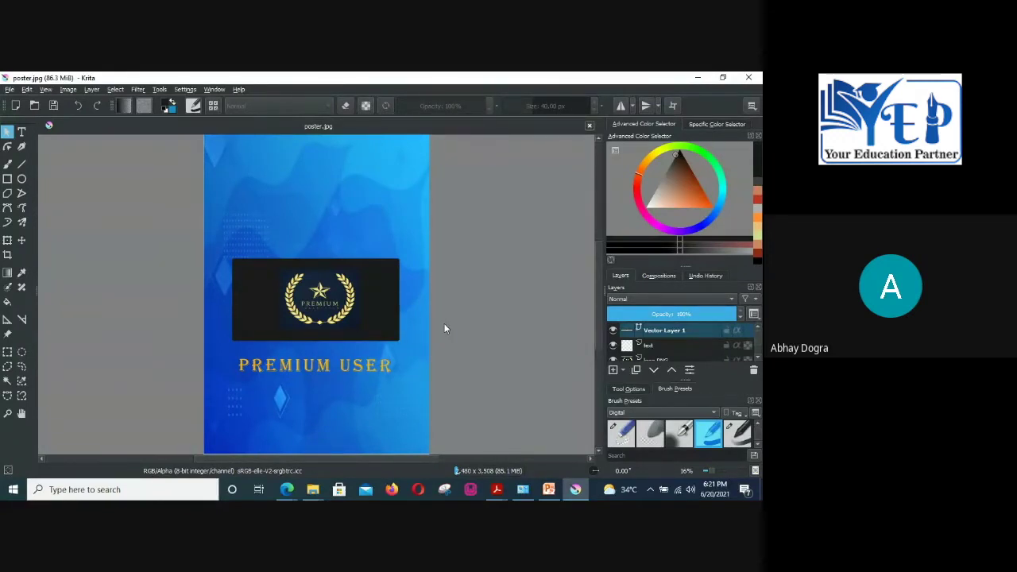
Step: Close the layered document and reopen poster.jpg from the recent documents
left_click(589, 124)
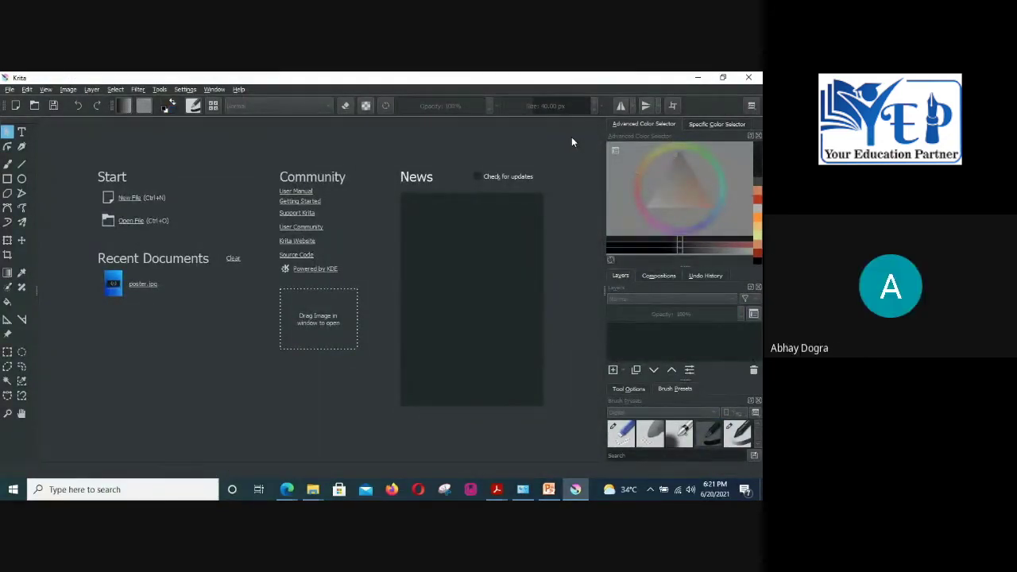
left_click(138, 285)
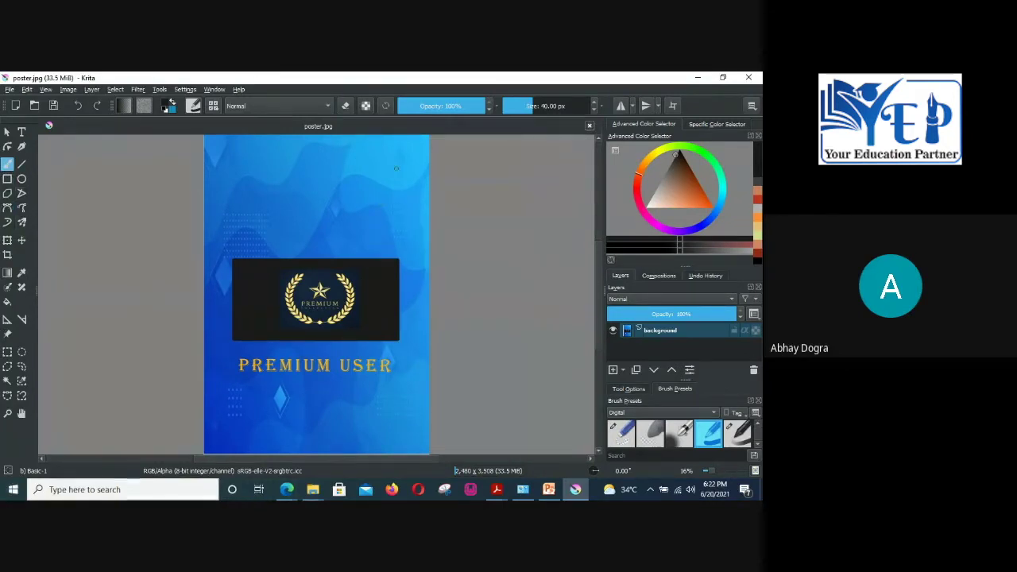
Step: Close poster.jpg and clear the list of recent documents
left_click(588, 127)
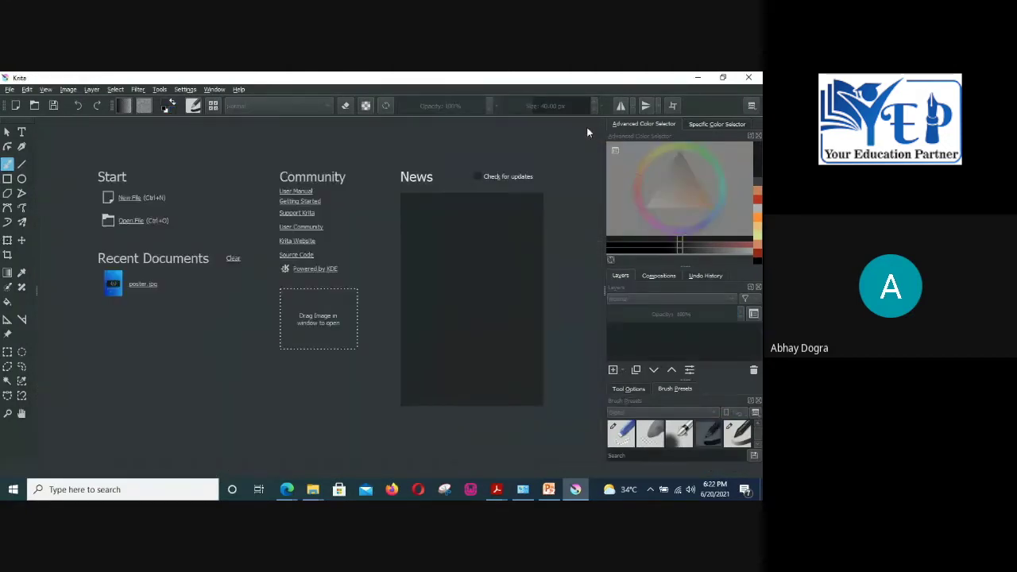
left_click(232, 259)
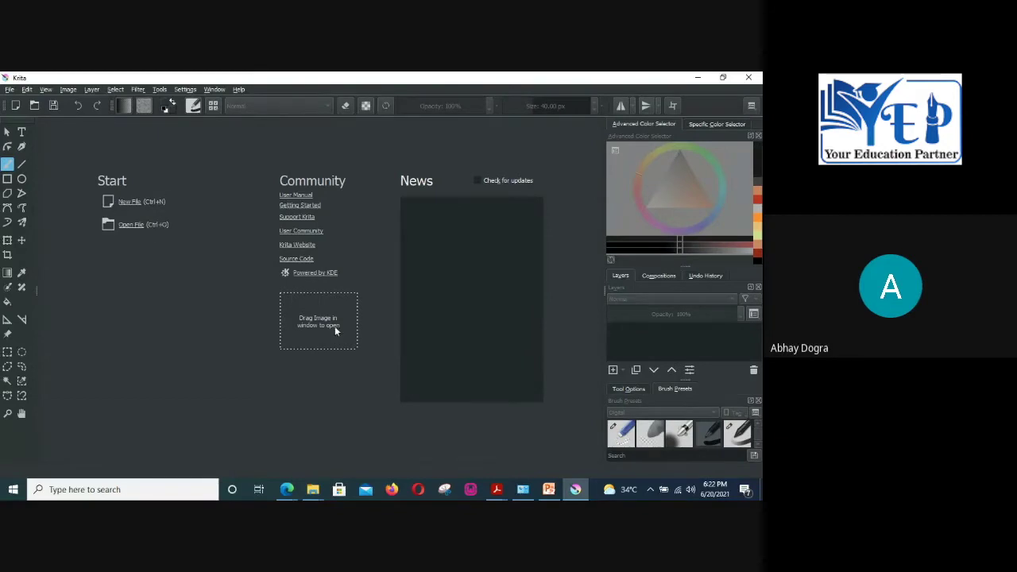
Step: Open the pexels-jarod-lovekamp-3250629 canyon photo in Krita from the kRITA image folder, using a reduced File Explorer window
mouse_move(313, 489)
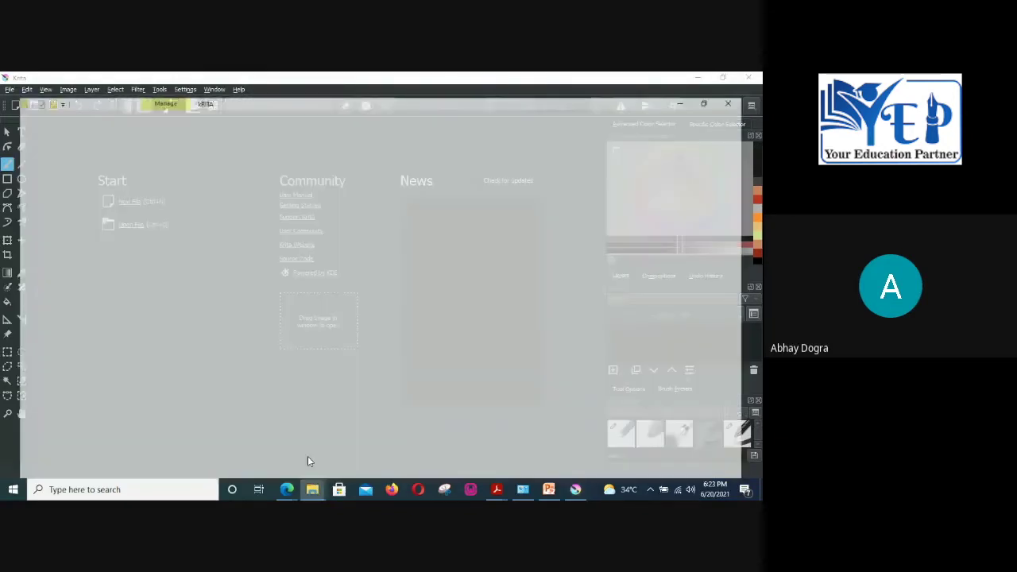
left_click(309, 459)
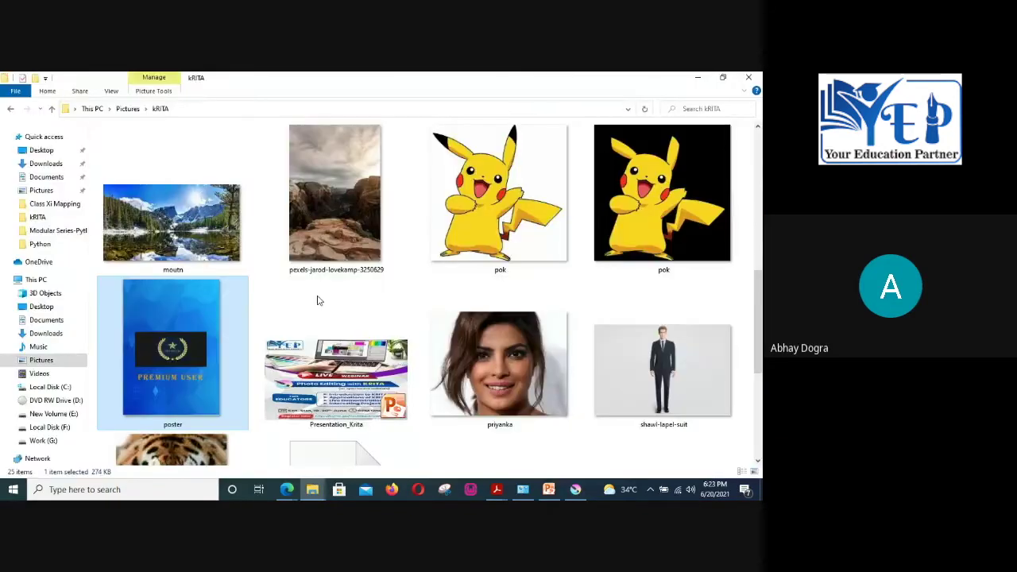
left_click(725, 79)
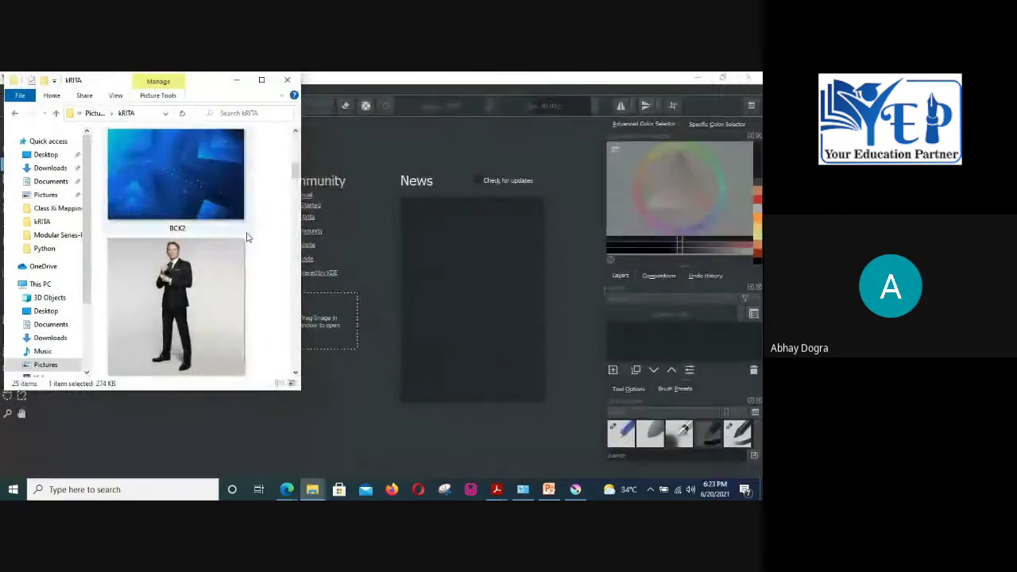
scroll(247, 237, "down", 3)
scroll(247, 237, "down", 10)
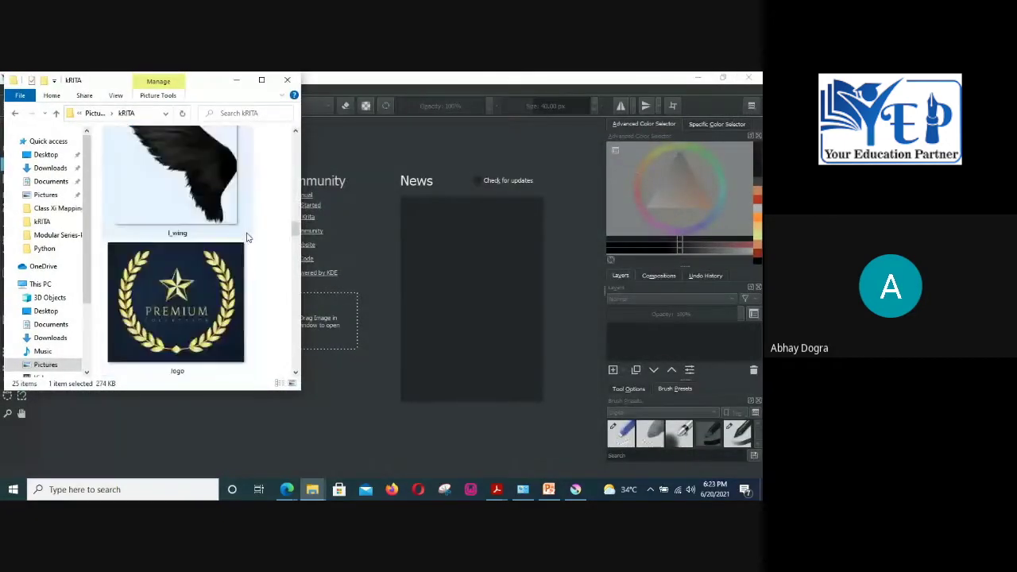
left_click_drag(175, 304, 328, 342)
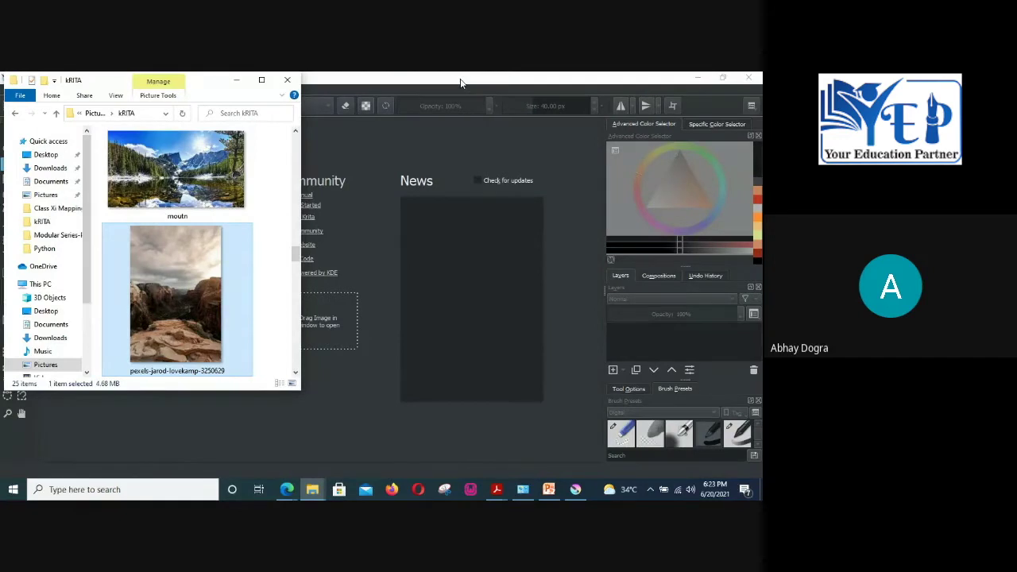
left_click(382, 92)
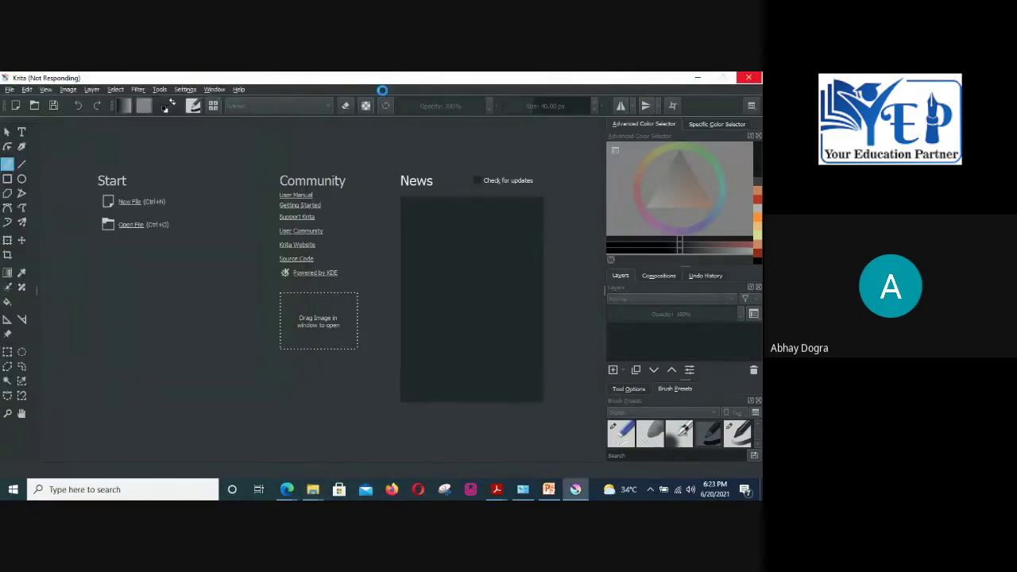
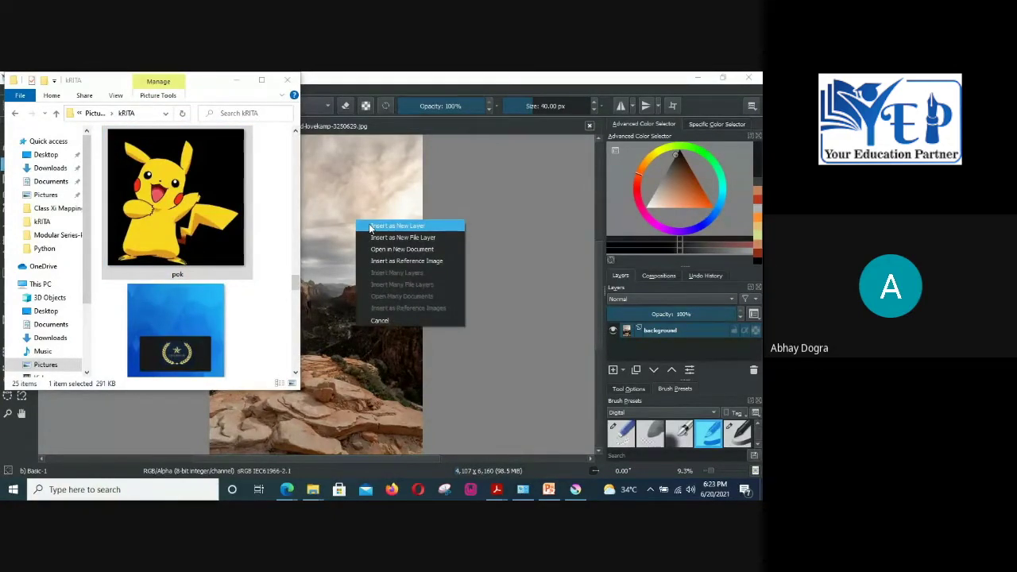
Step: Try inserting the Pikachu image as a new layer and moving it over the canyon, and undo both changes
left_click(370, 227)
left_click(237, 80)
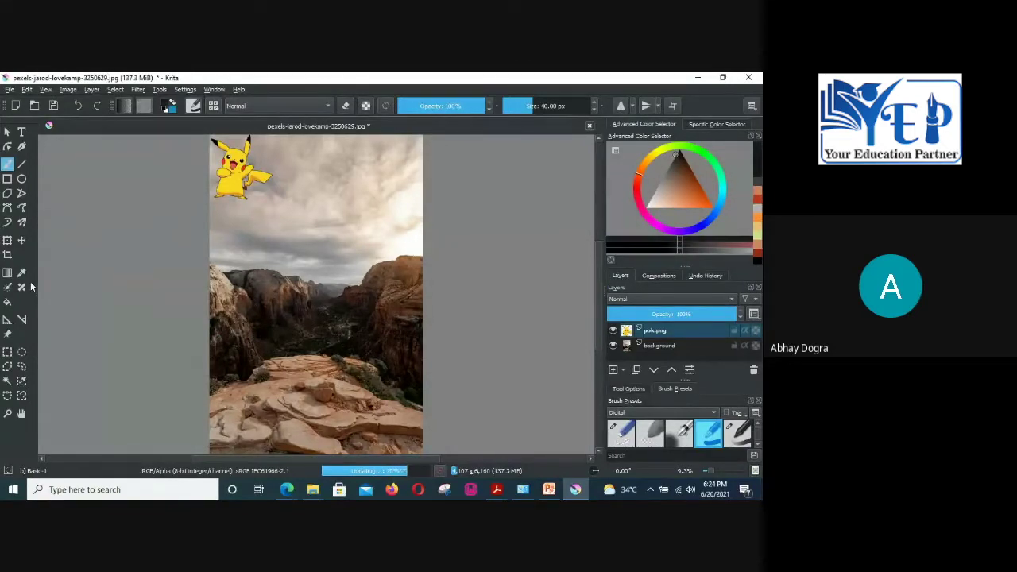
left_click(22, 243)
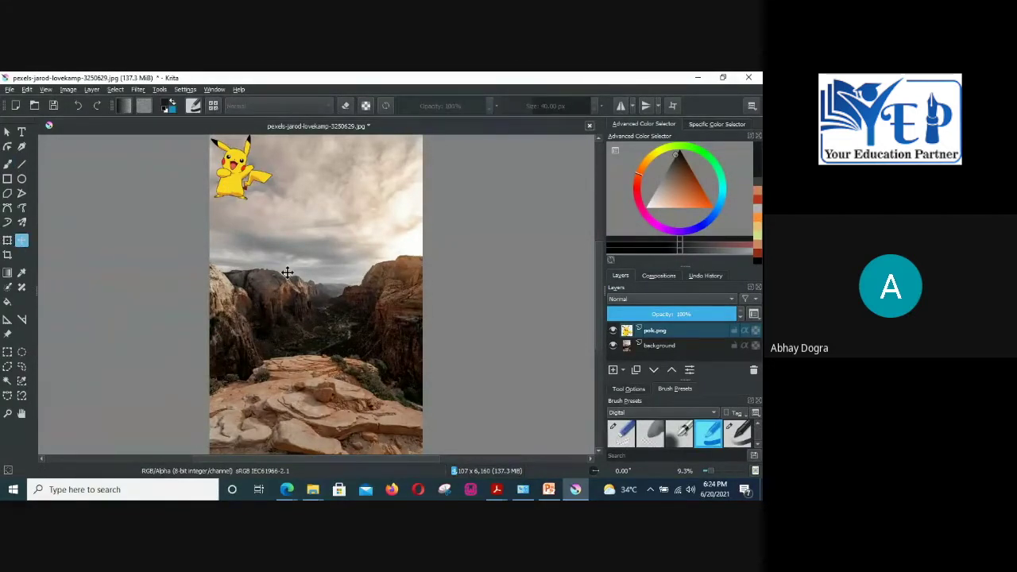
left_click_drag(240, 169, 294, 287)
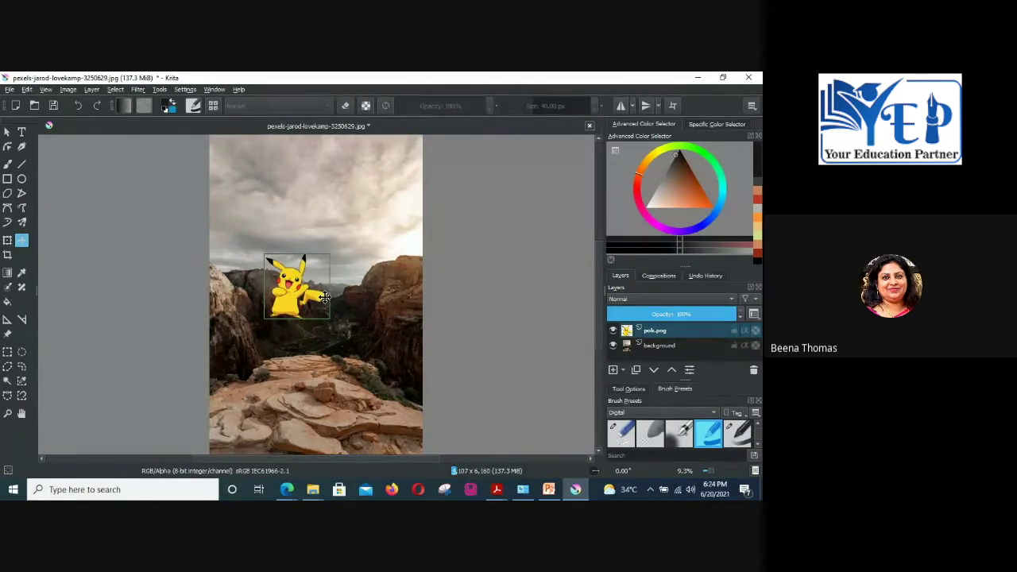
key("ctrl+z")
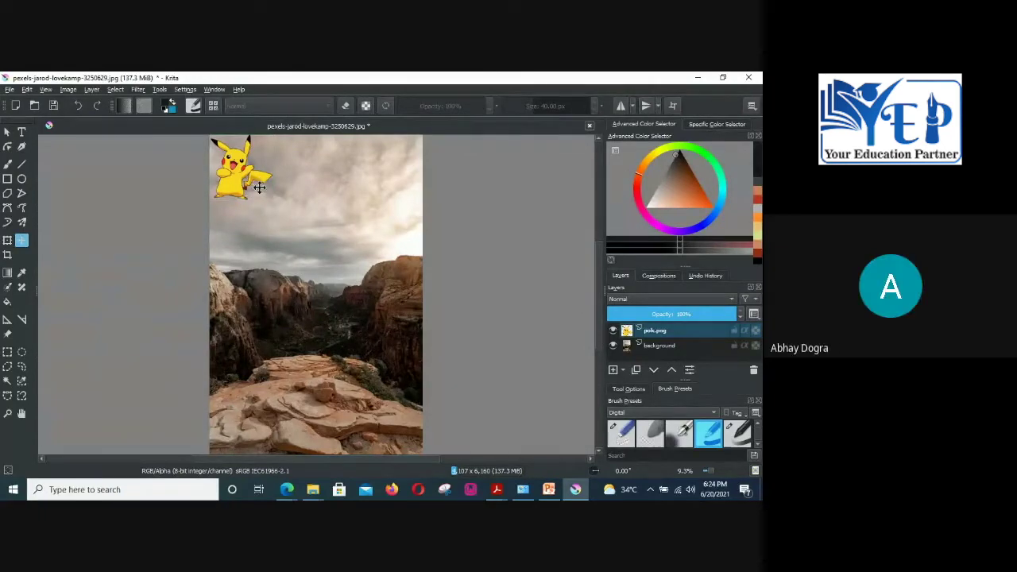
key("ctrl+z")
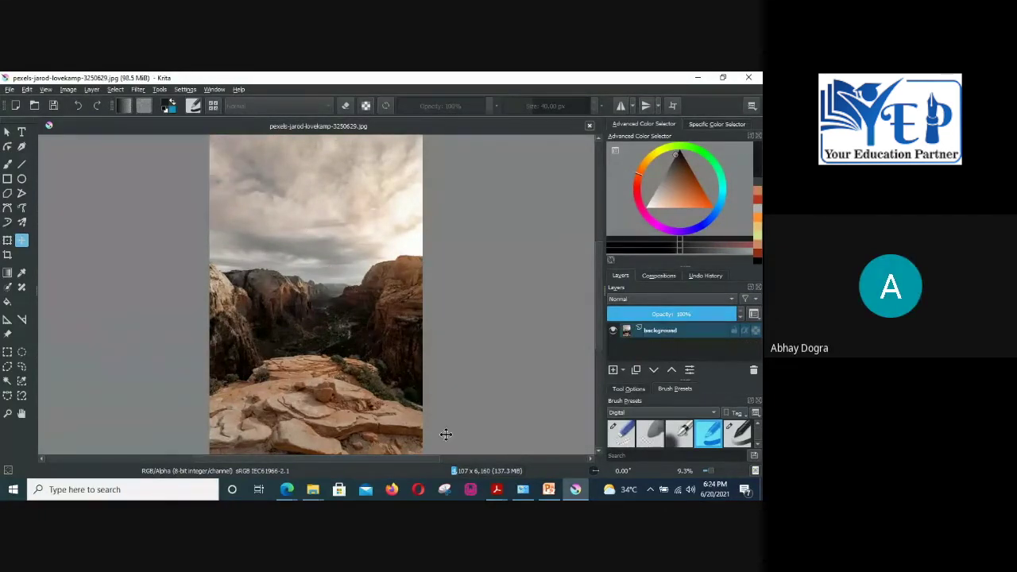
Step: Insert the black-background pok image from the kRITA folder as a new layer and move it above the end of the rock ledge
left_click(312, 489)
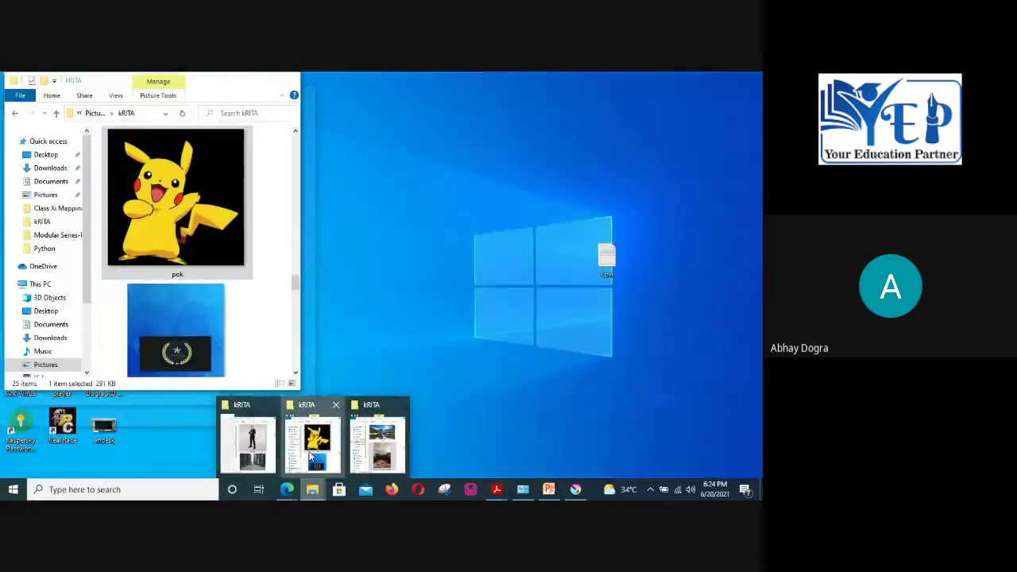
left_click(313, 449)
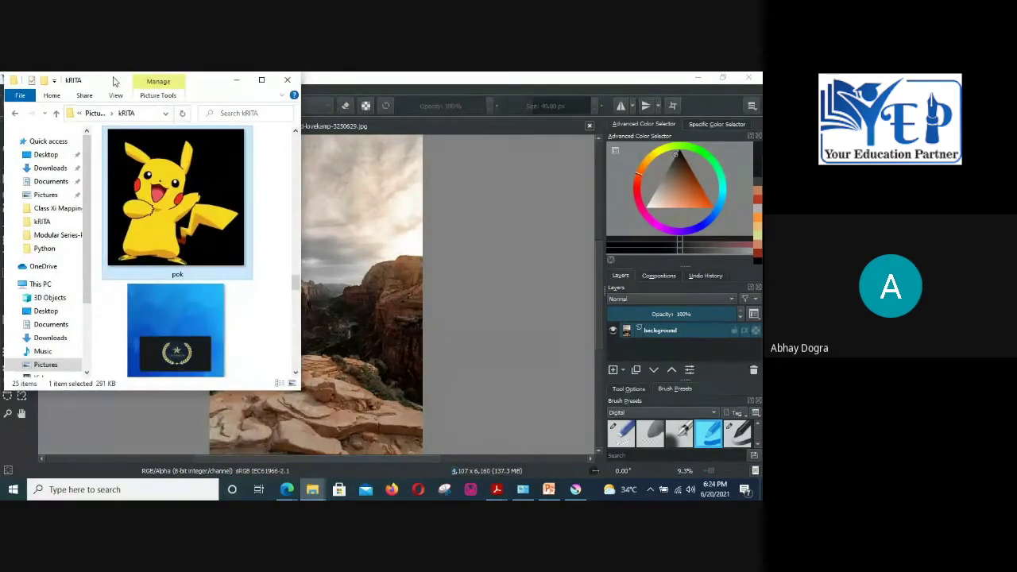
left_click_drag(114, 76, 97, 83)
left_click_drag(137, 189, 354, 221)
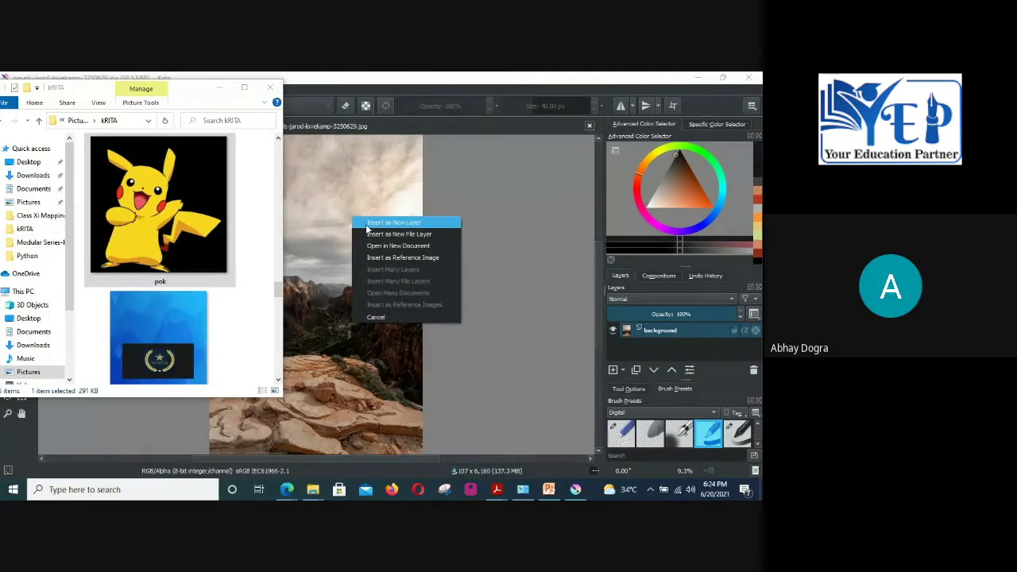
left_click(407, 228)
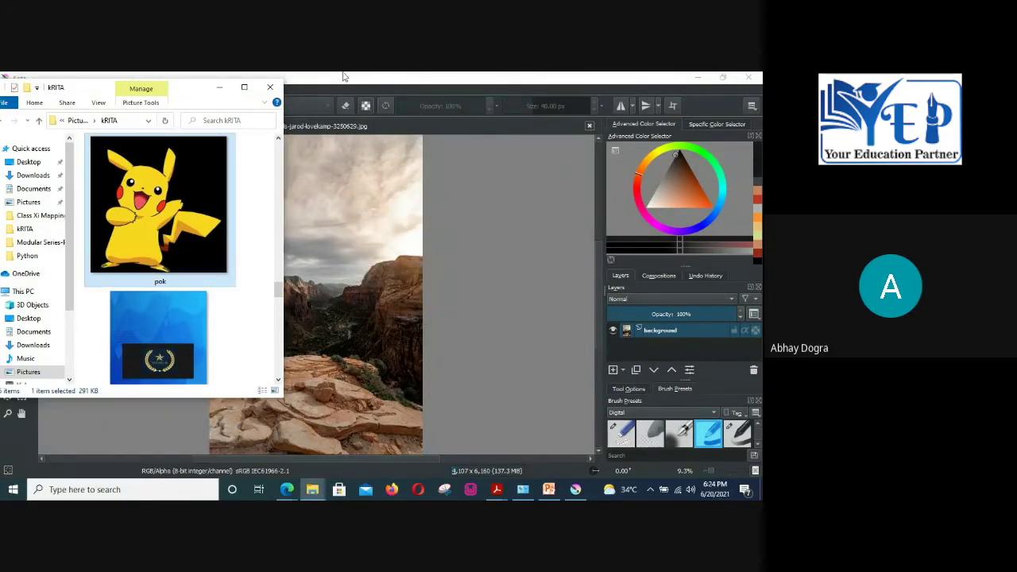
left_click(220, 87)
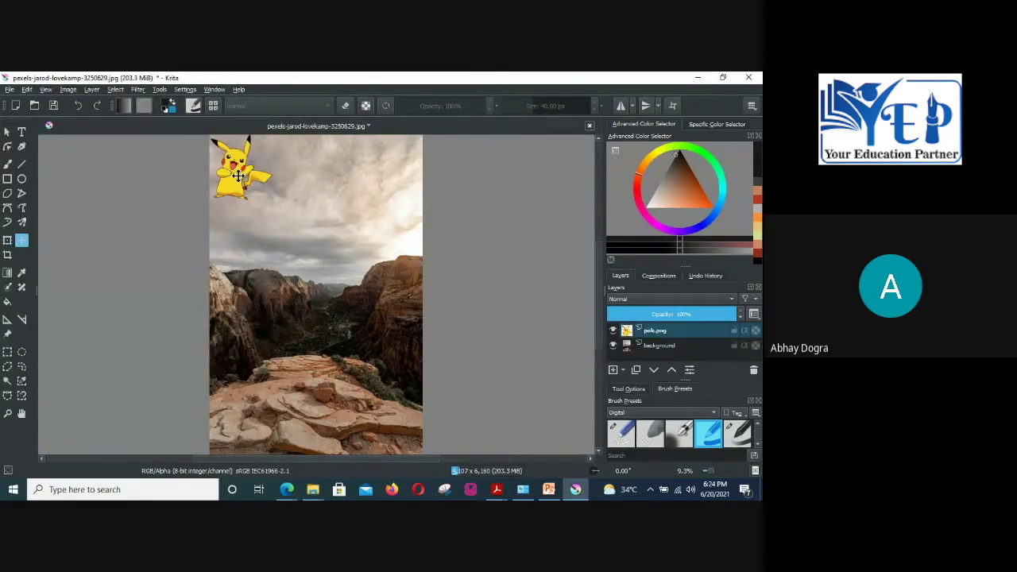
left_click_drag(239, 177, 307, 331)
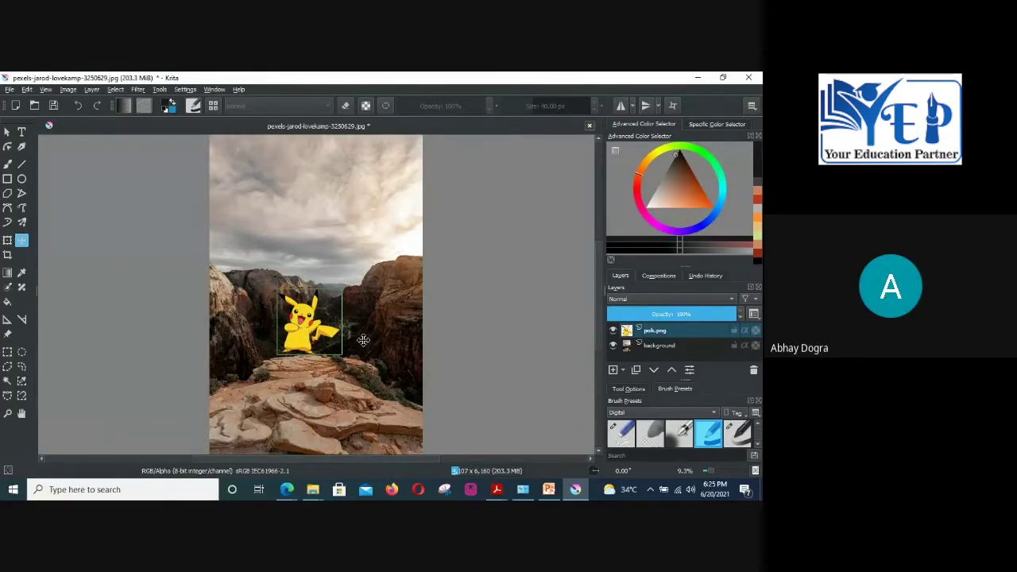
Step: Transform the Pikachu layer by stretching it taller from its upper edge and tilting it slightly
left_click(9, 243)
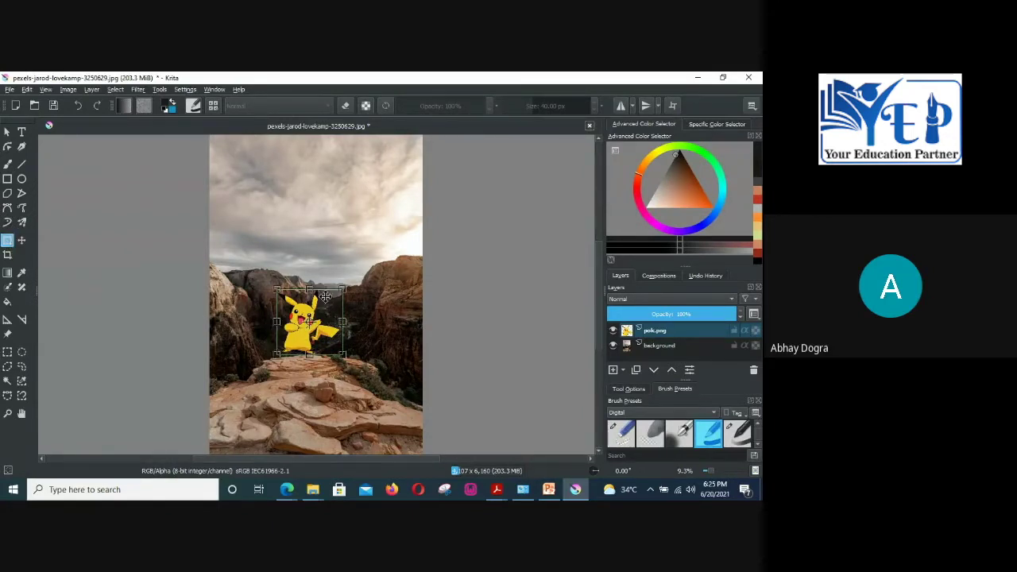
left_click_drag(310, 289, 312, 259)
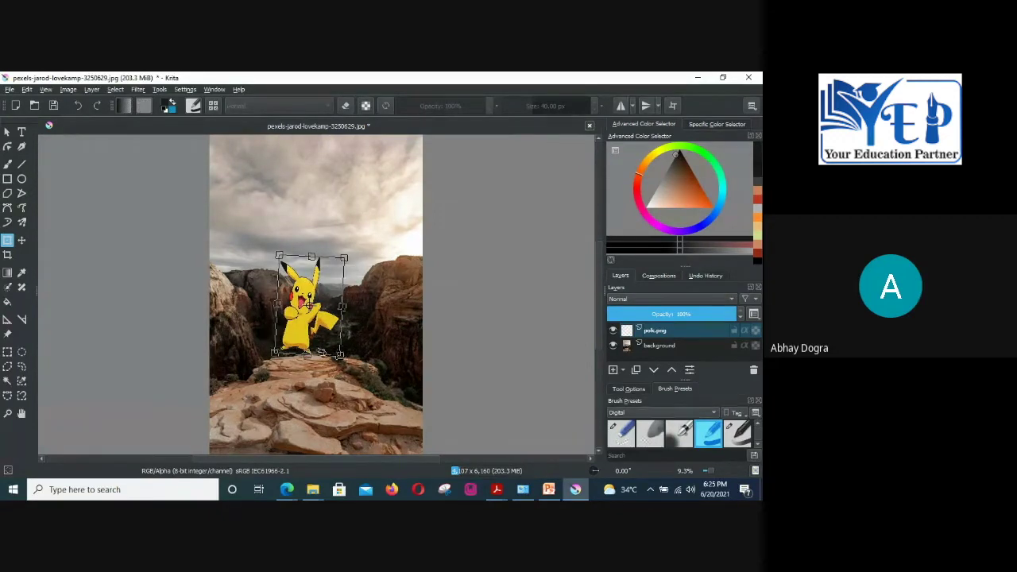
key("Return")
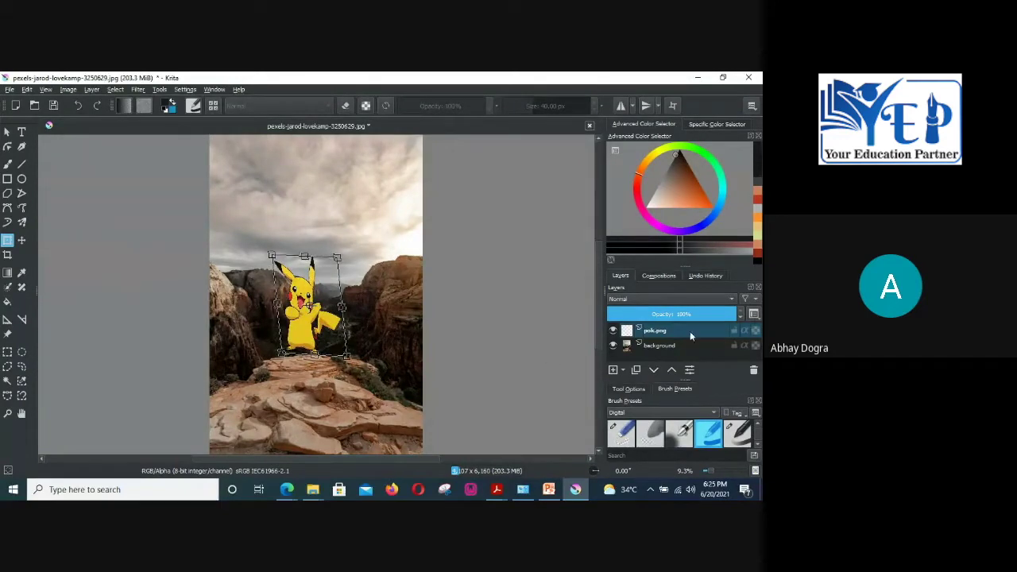
Step: Lower the pok.png layer's opacity to about 58% and remove the layer from the canyon image
left_click(671, 316)
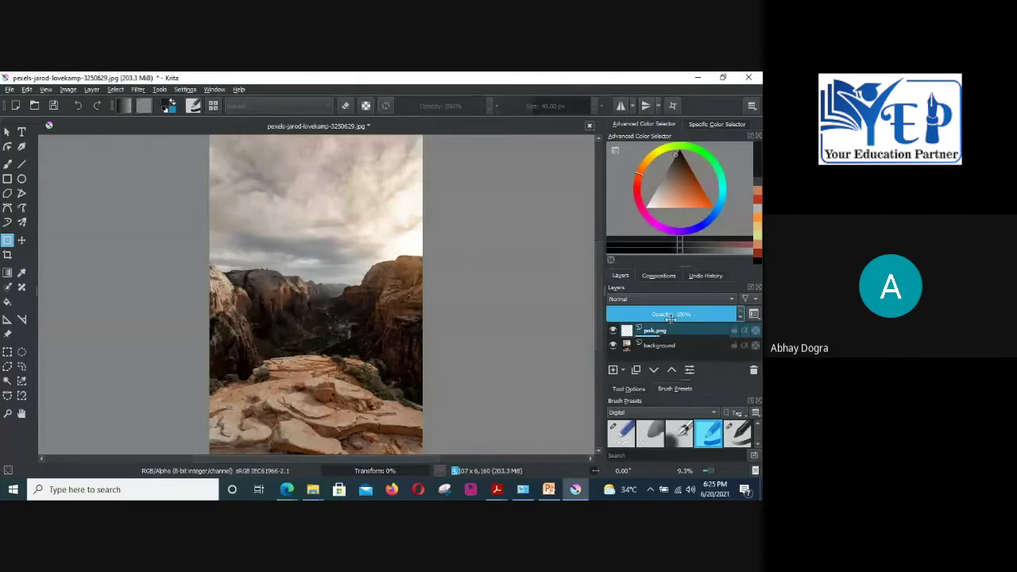
left_click_drag(670, 316, 681, 315)
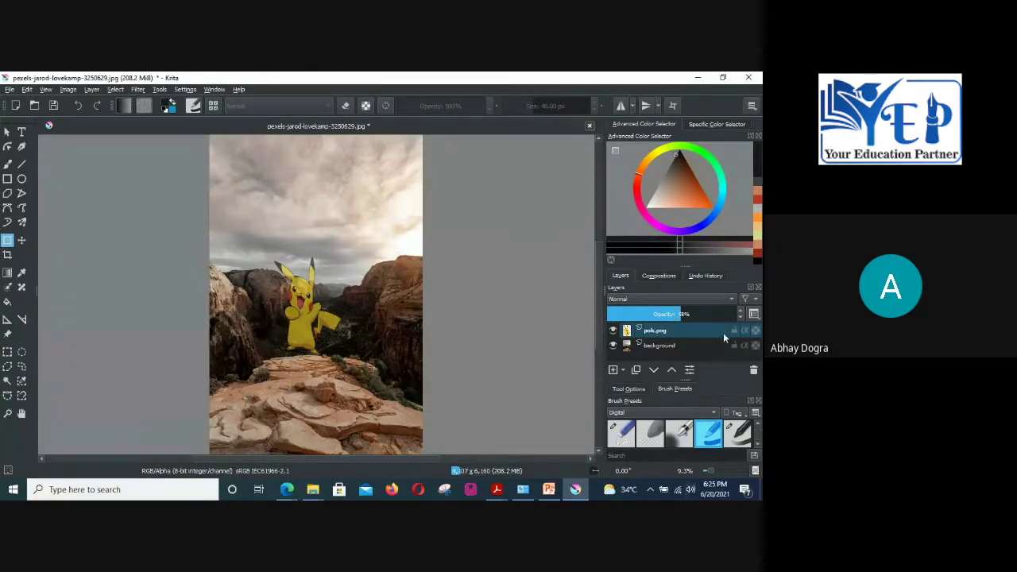
right_click(705, 331)
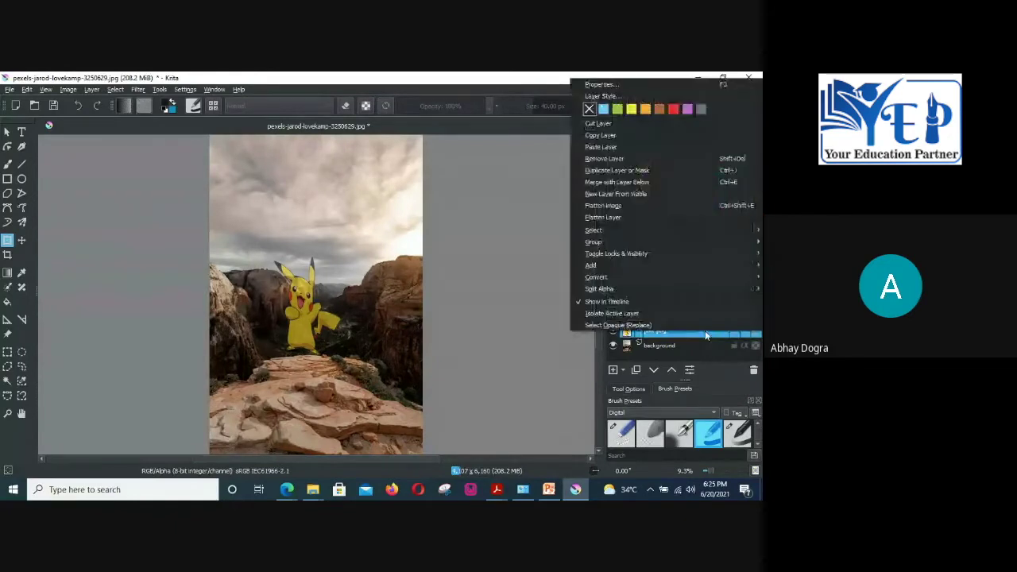
left_click(650, 182)
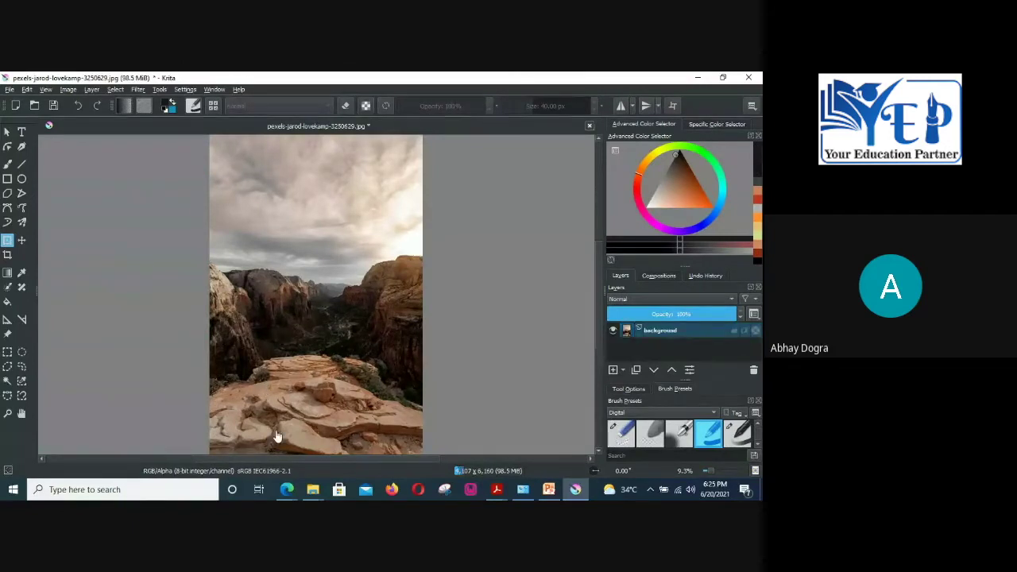
Step: Insert bond007.jpg from the kRITA folder as a new layer and move it above the end of the rock ledge
left_click(312, 487)
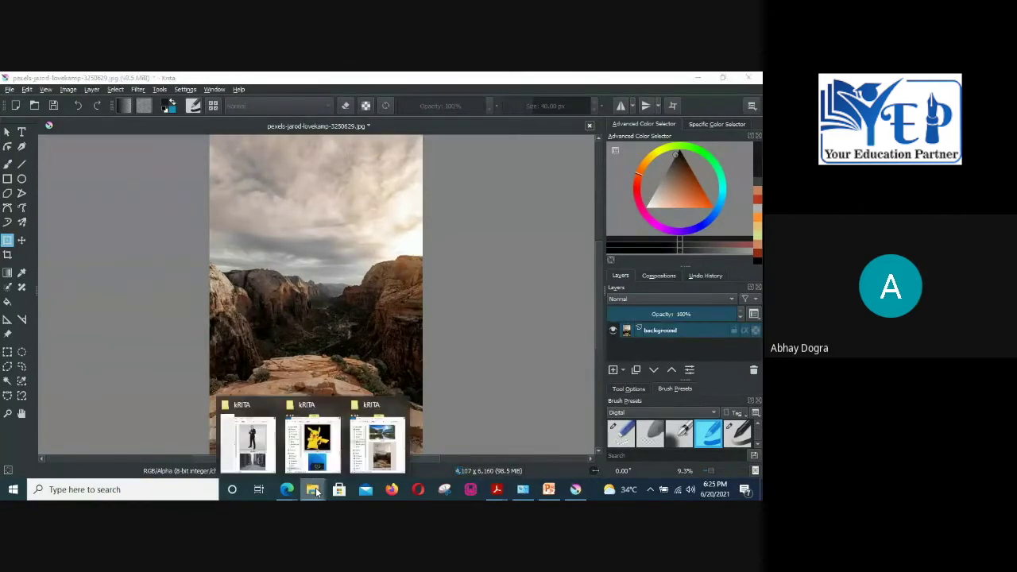
left_click(266, 445)
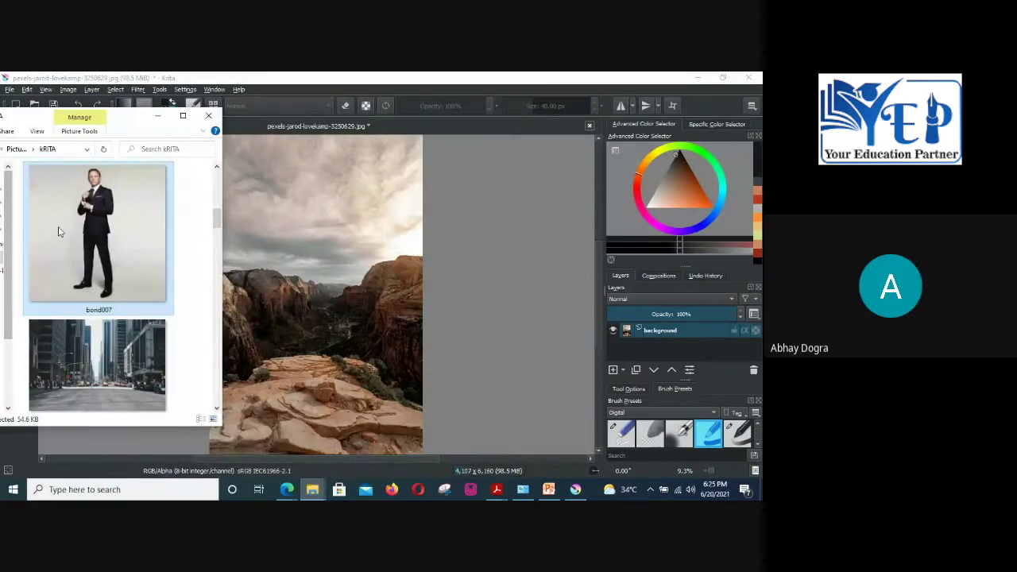
left_click_drag(136, 235, 262, 198)
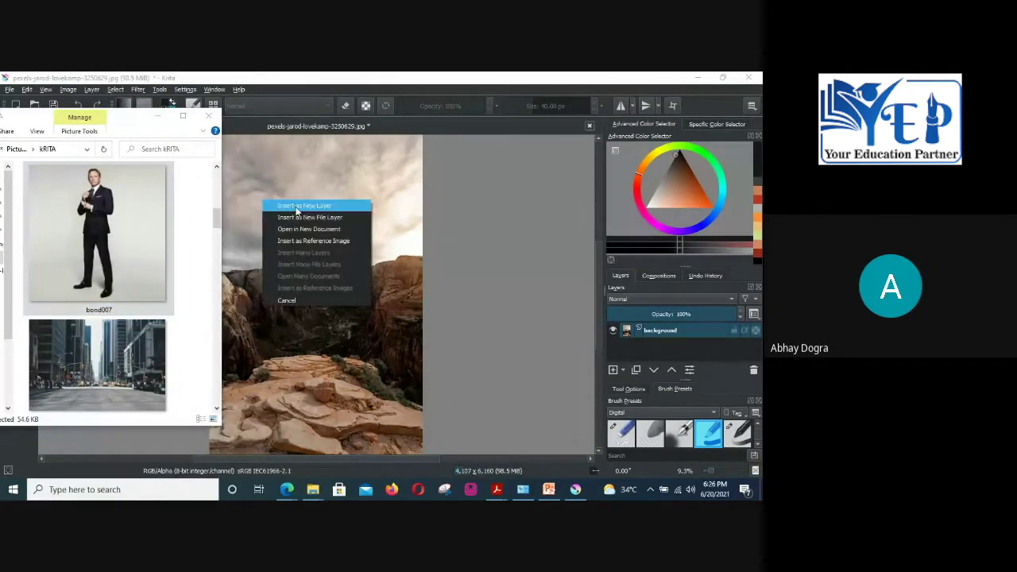
left_click(296, 205)
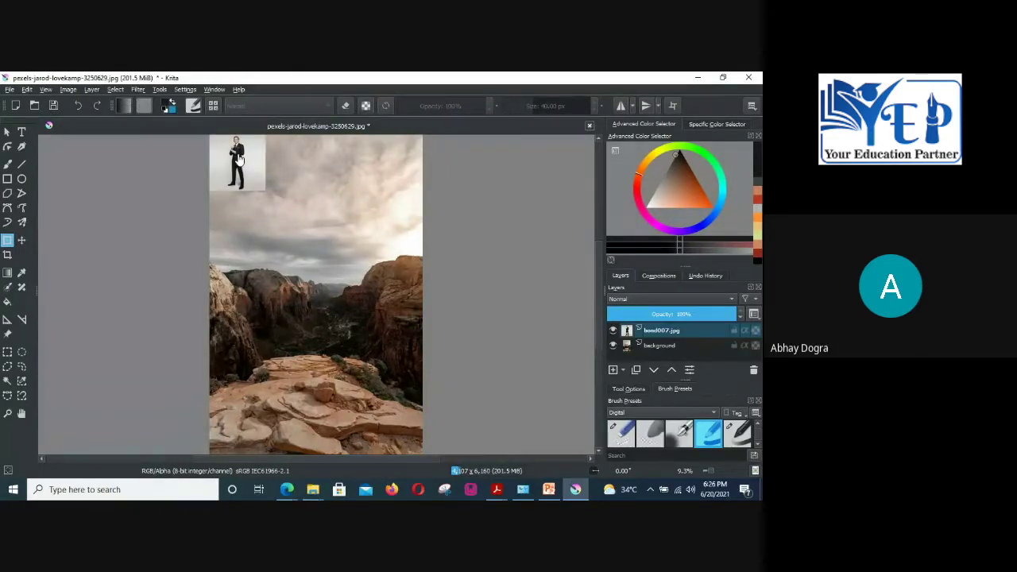
left_click(21, 240)
left_click_drag(220, 164, 287, 331)
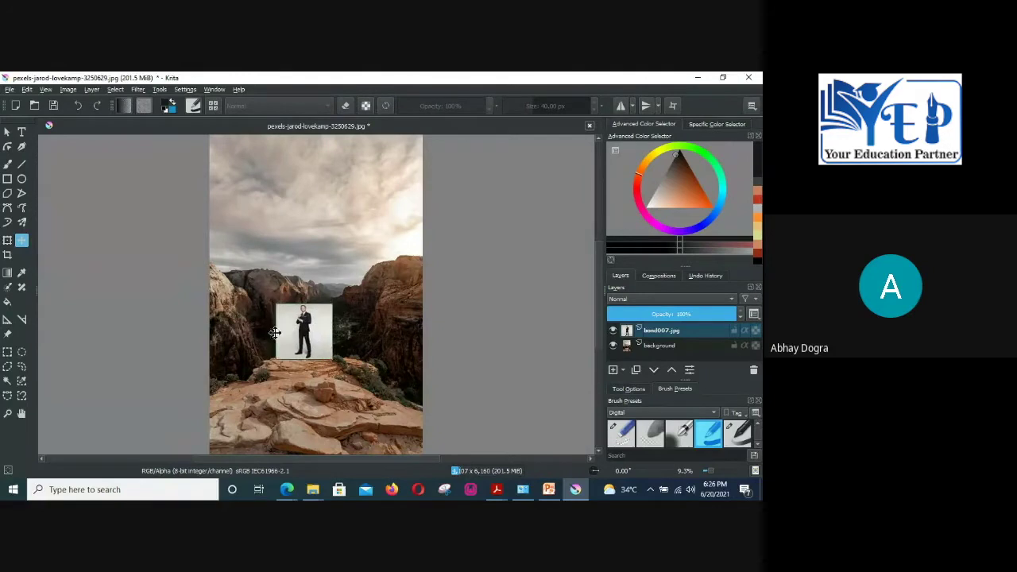
Step: Transform the bond007.jpg layer by stretching it taller and wider so that the man's feet reach the rock ledge
left_click(8, 240)
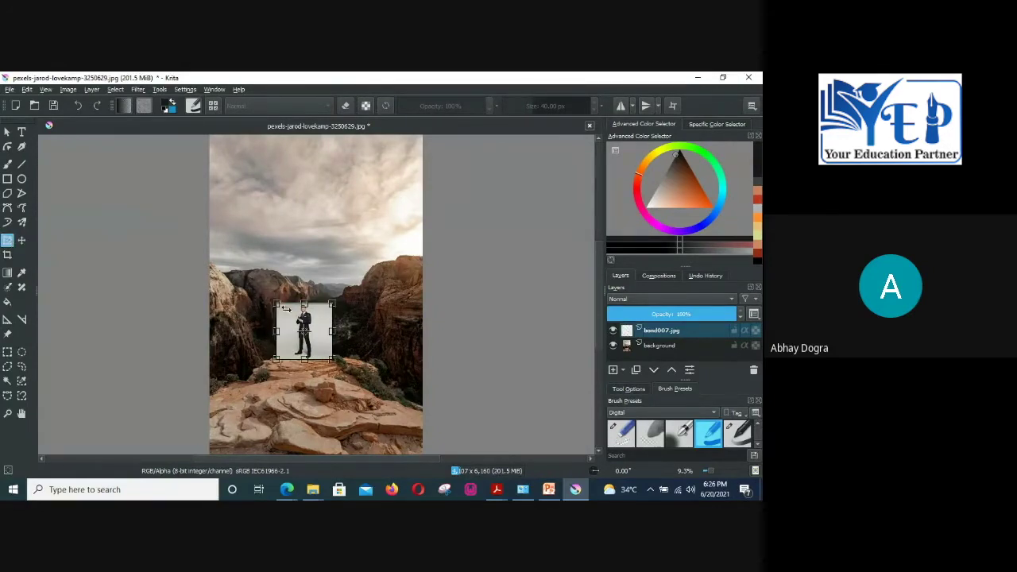
left_click_drag(303, 303, 304, 263)
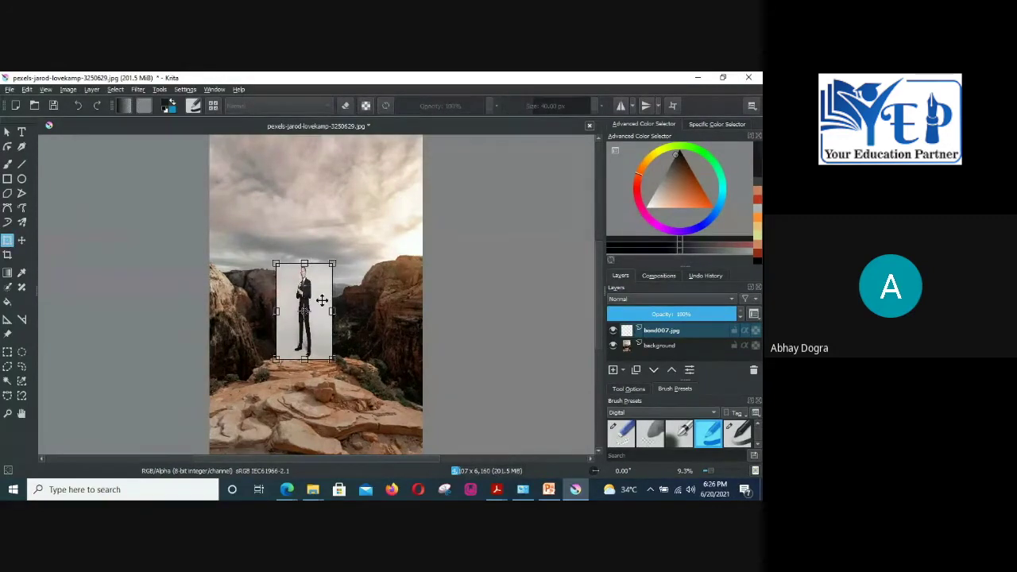
left_click_drag(335, 311, 350, 311)
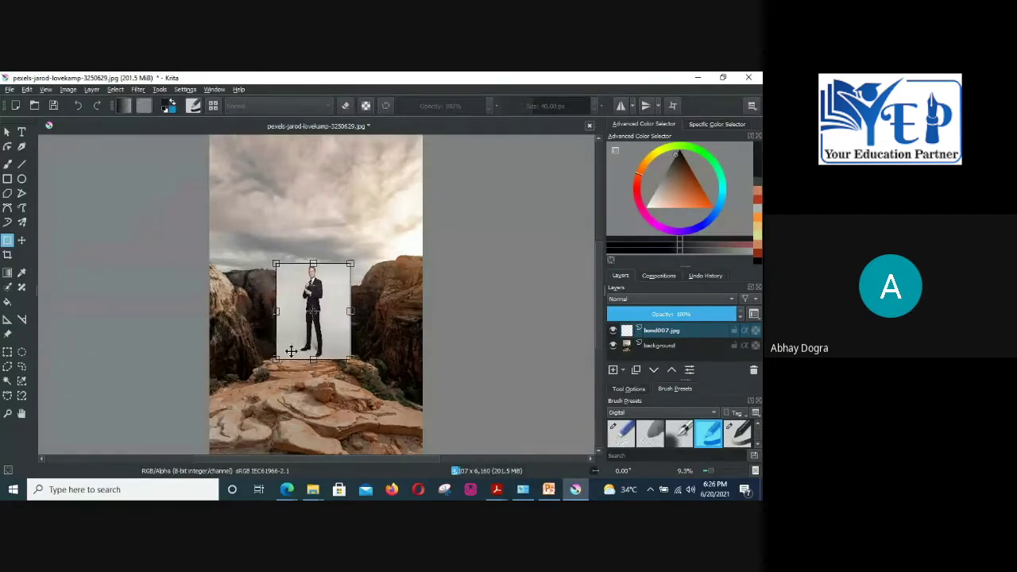
left_click_drag(275, 359, 278, 347)
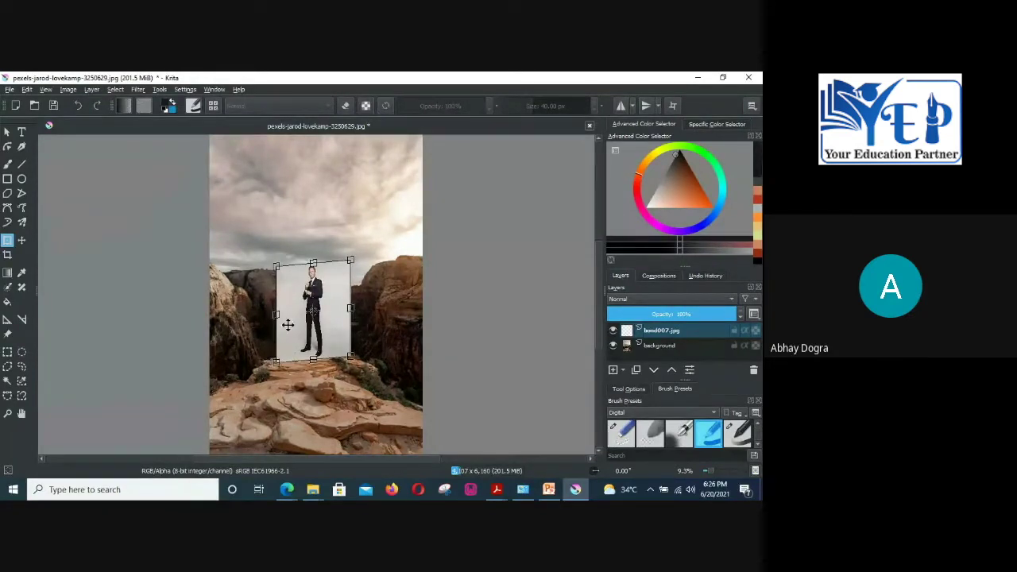
key("ctrl+z")
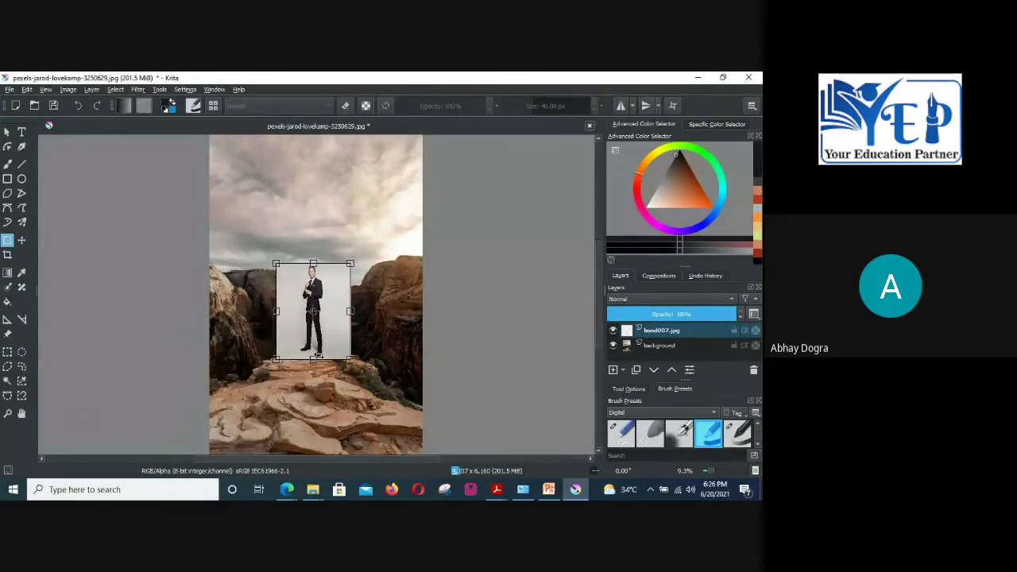
left_click_drag(311, 361, 311, 378)
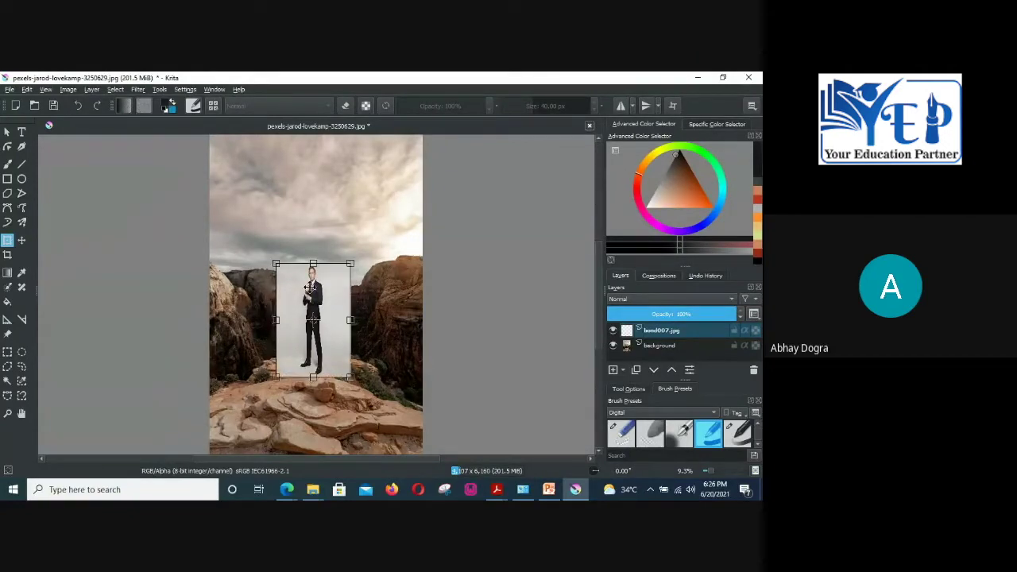
left_click_drag(313, 263, 313, 242)
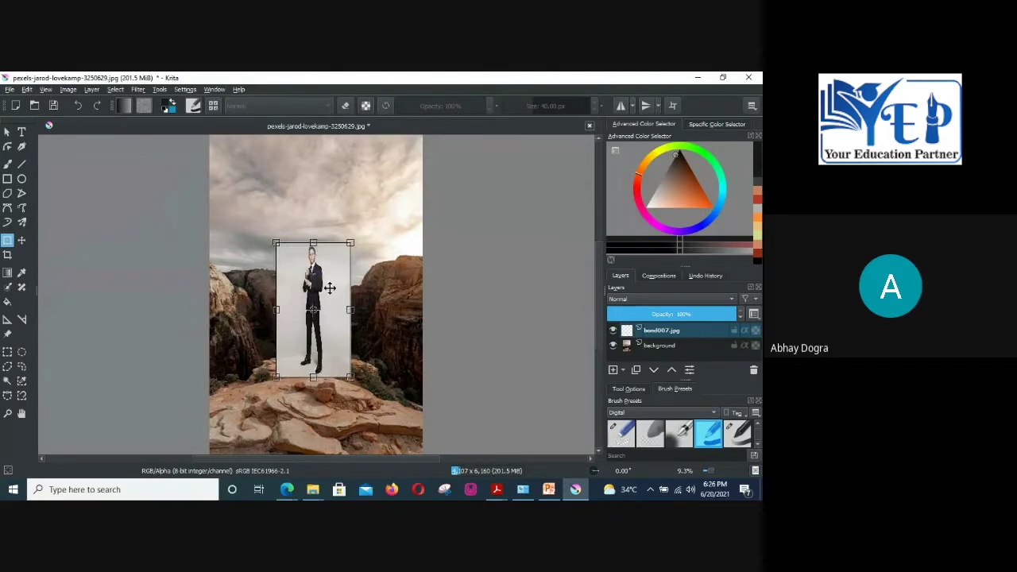
left_click_drag(351, 309, 359, 310)
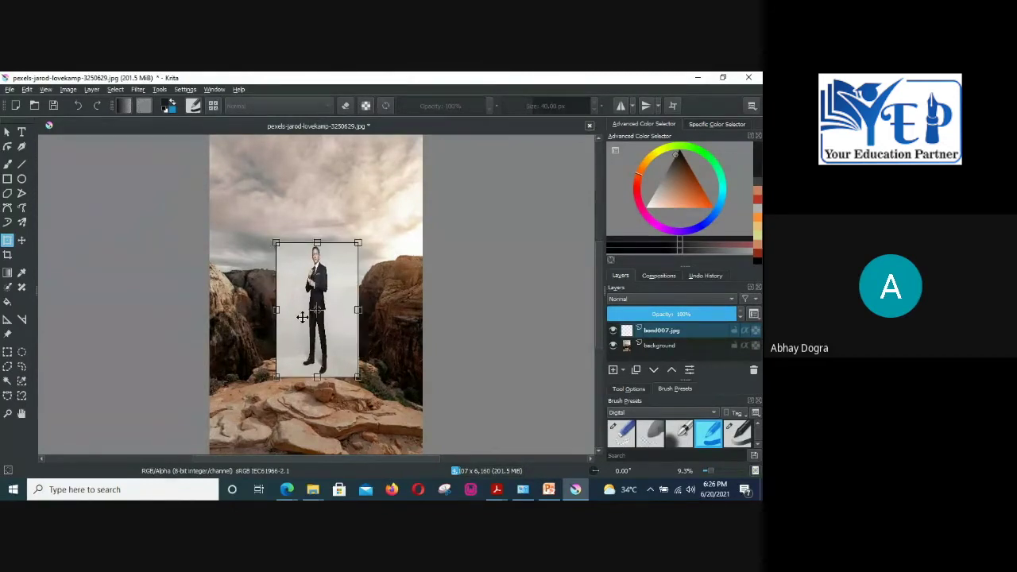
left_click_drag(276, 310, 267, 310)
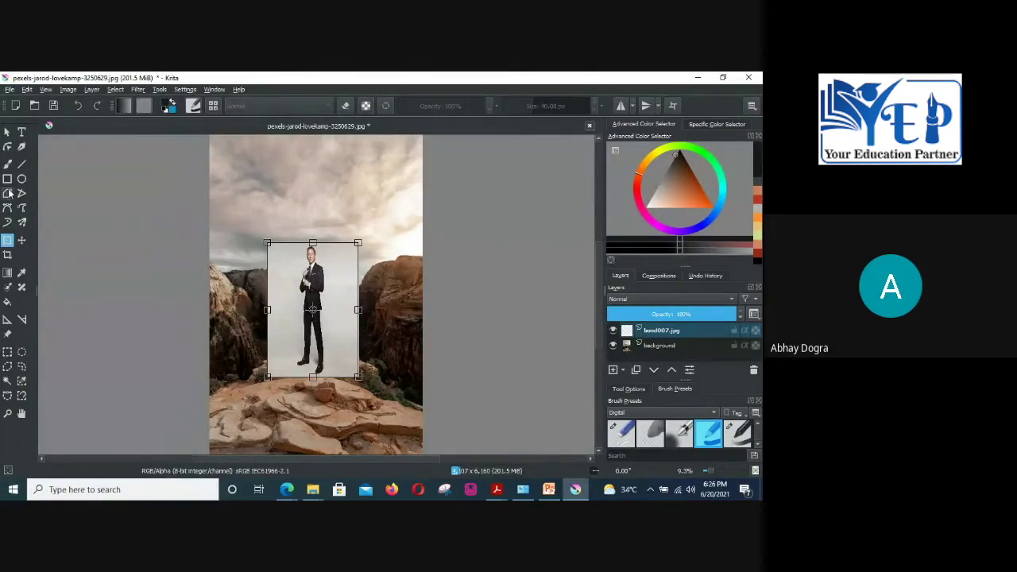
right_click(669, 332)
left_click(502, 81)
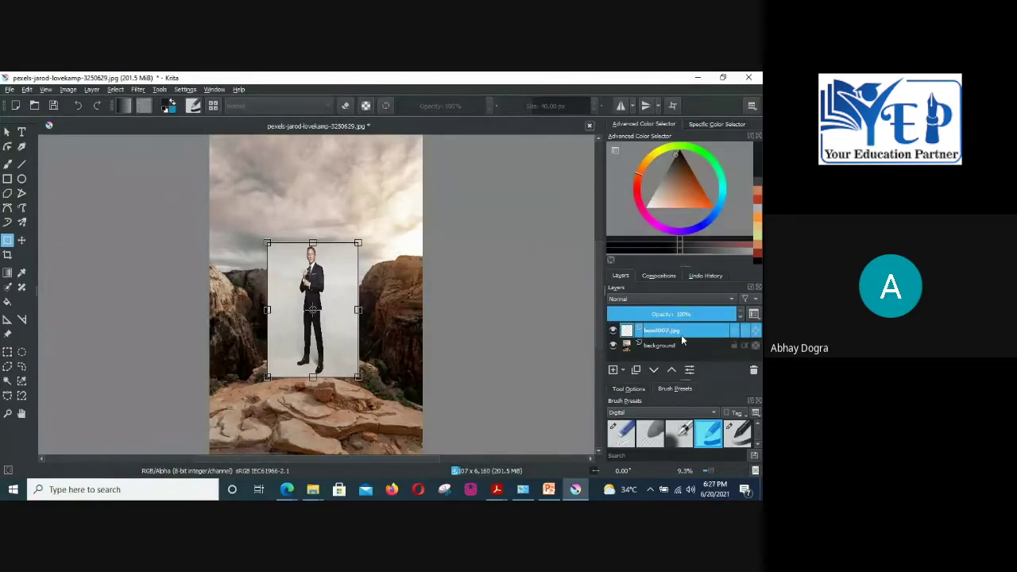
key("Return")
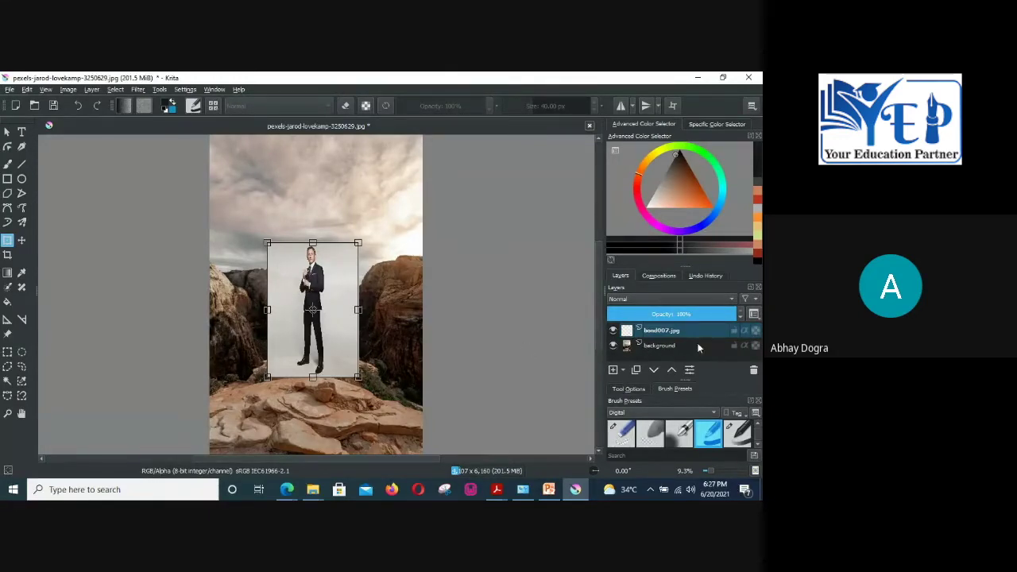
mouse_move(694, 331)
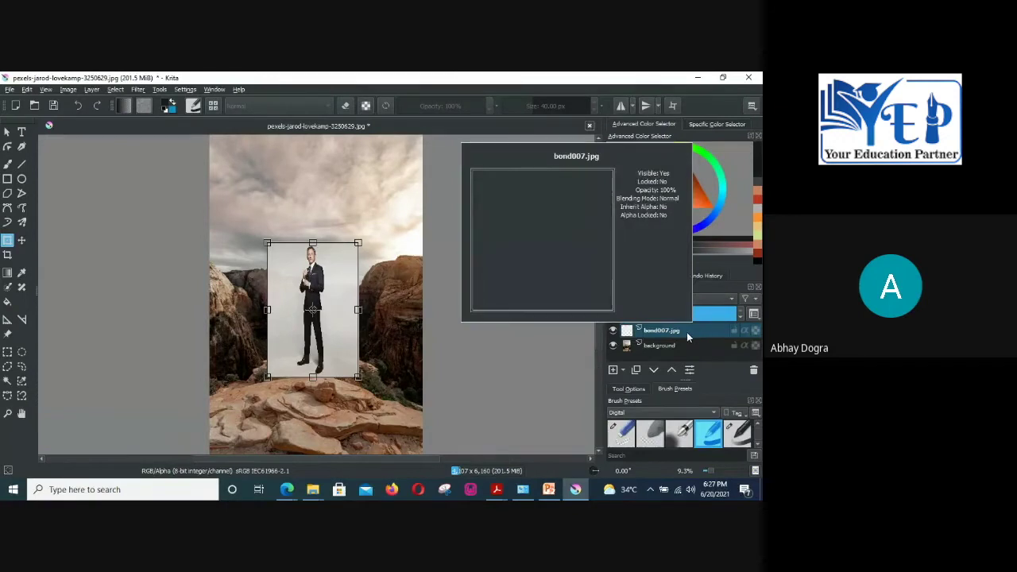
right_click(675, 334)
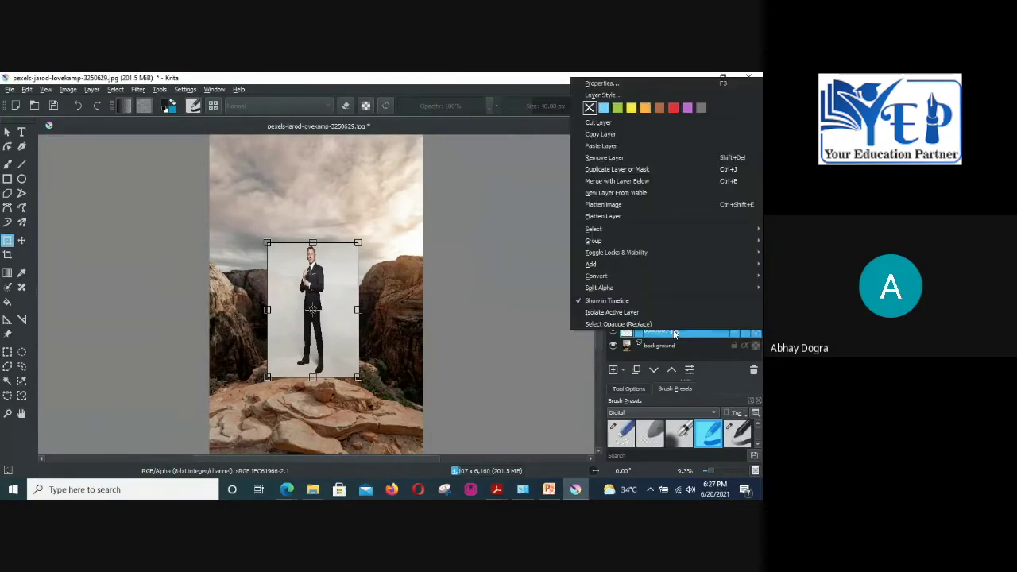
mouse_move(674, 267)
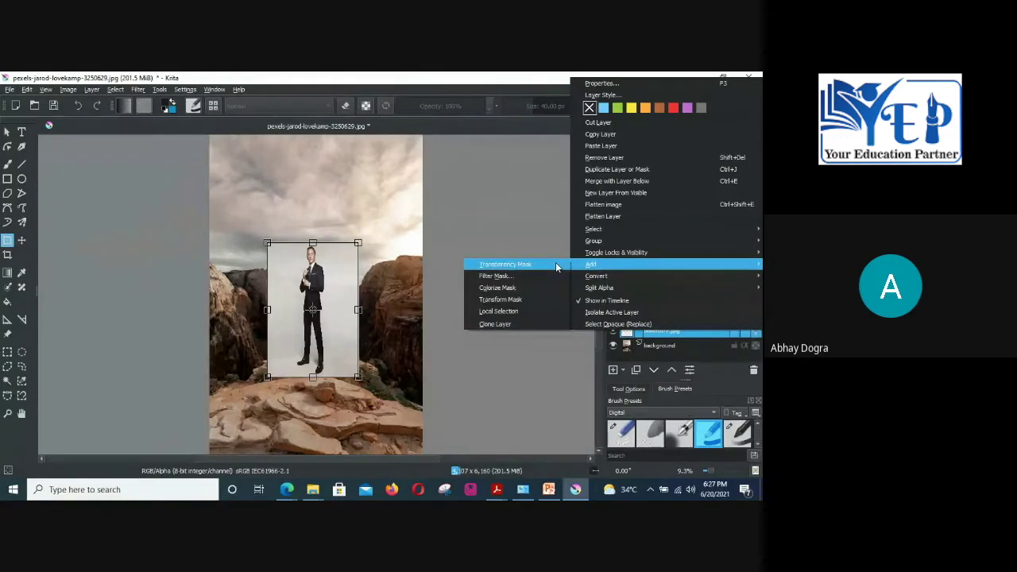
left_click(443, 77)
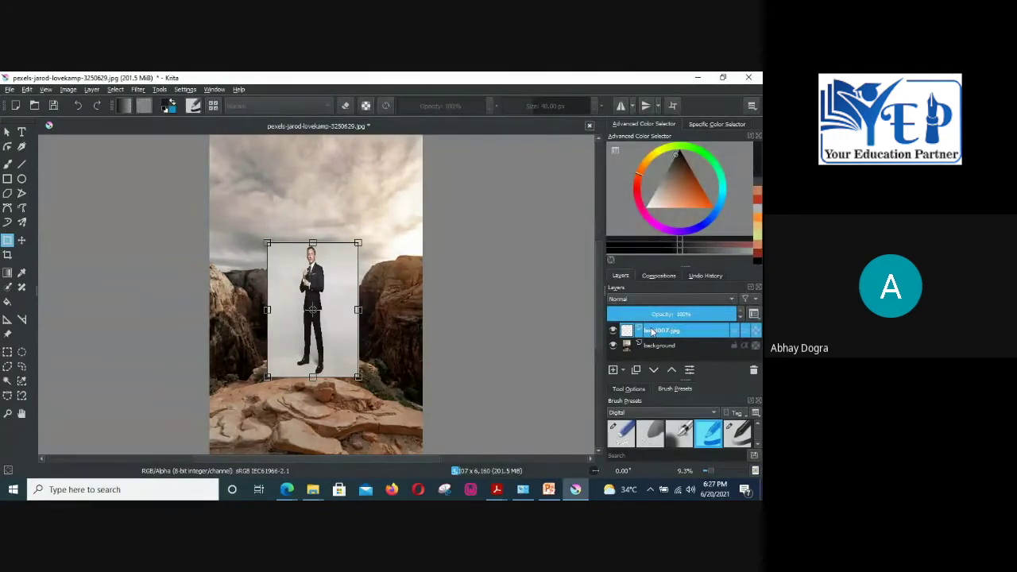
Step: Add a transparency mask to the bond007.jpg layer
right_click(653, 332)
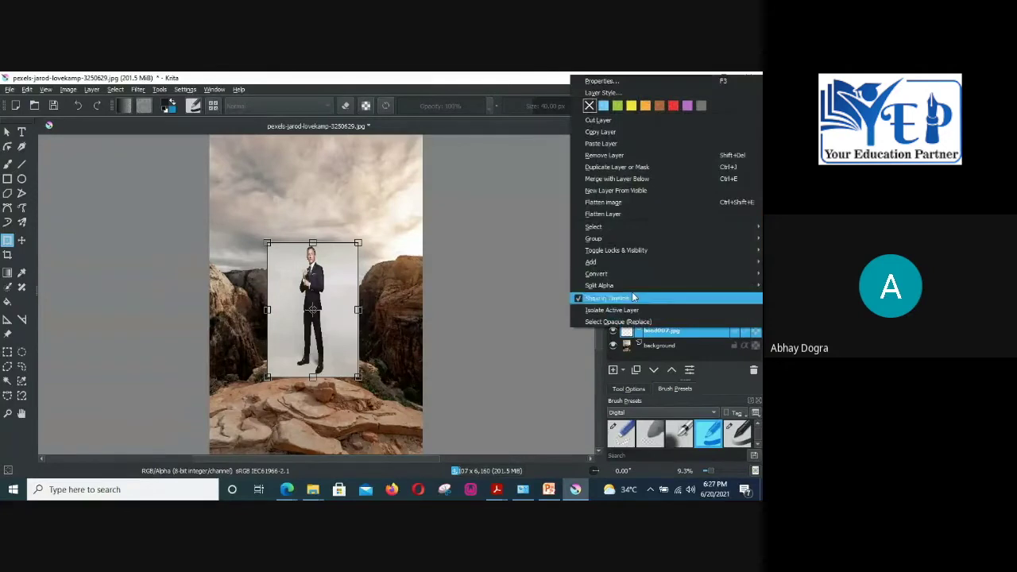
mouse_move(636, 262)
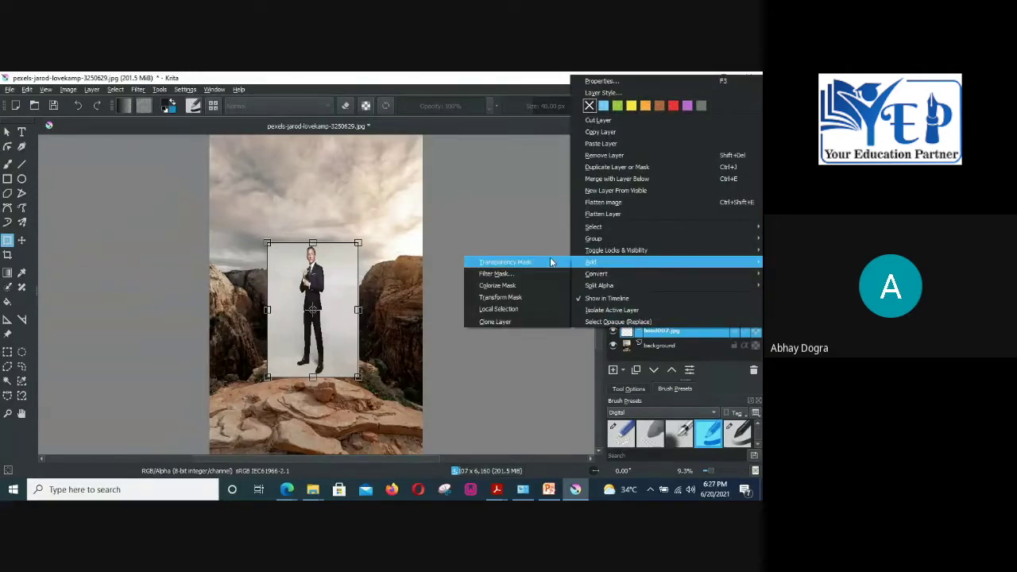
left_click(551, 262)
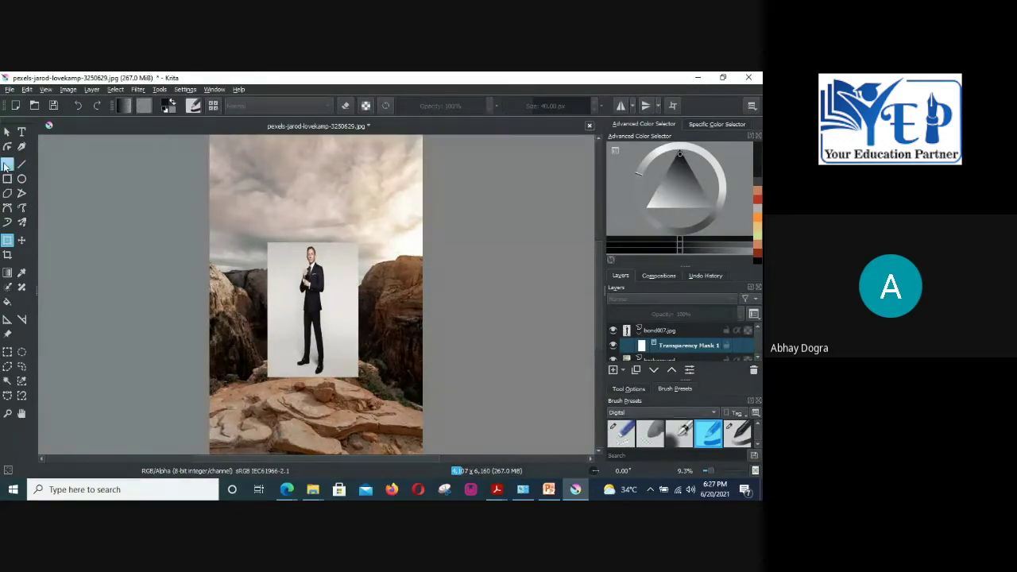
Step: Paint black on the transparency mask with a brush of about 540 px to hide most of the white background on both sides of the man
left_click(6, 166)
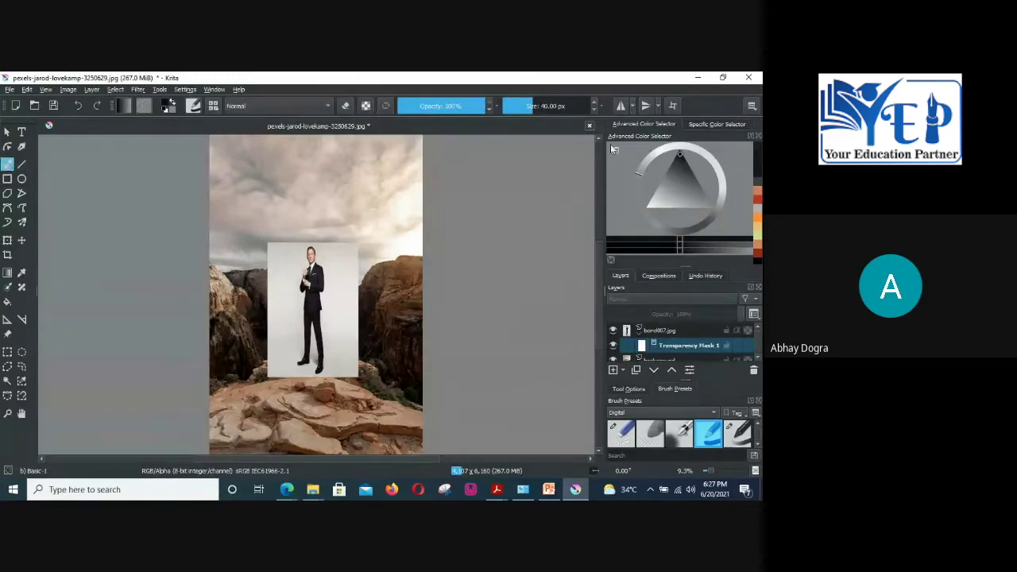
left_click_drag(539, 106, 543, 105)
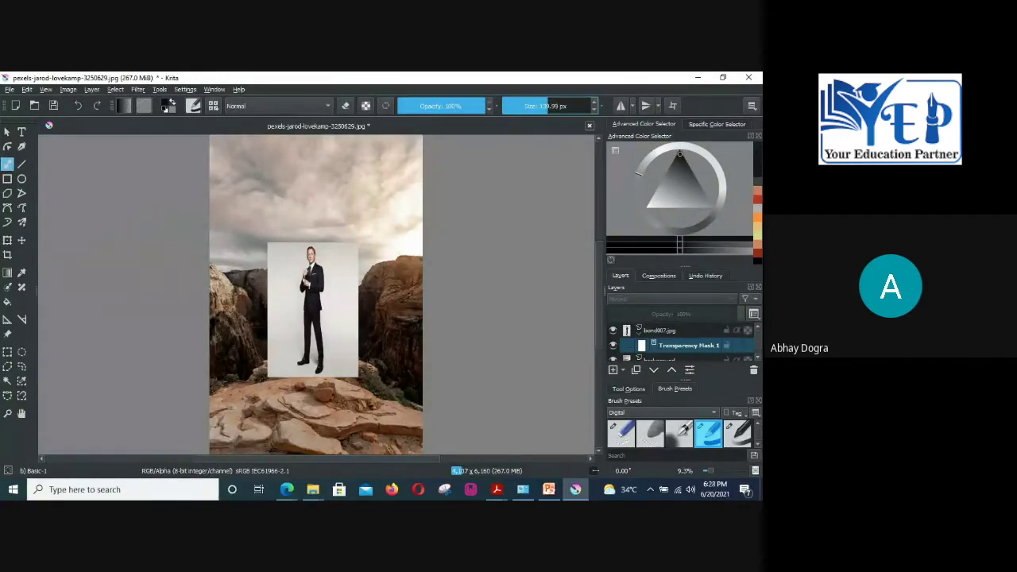
scroll(398, 250, "up", 1)
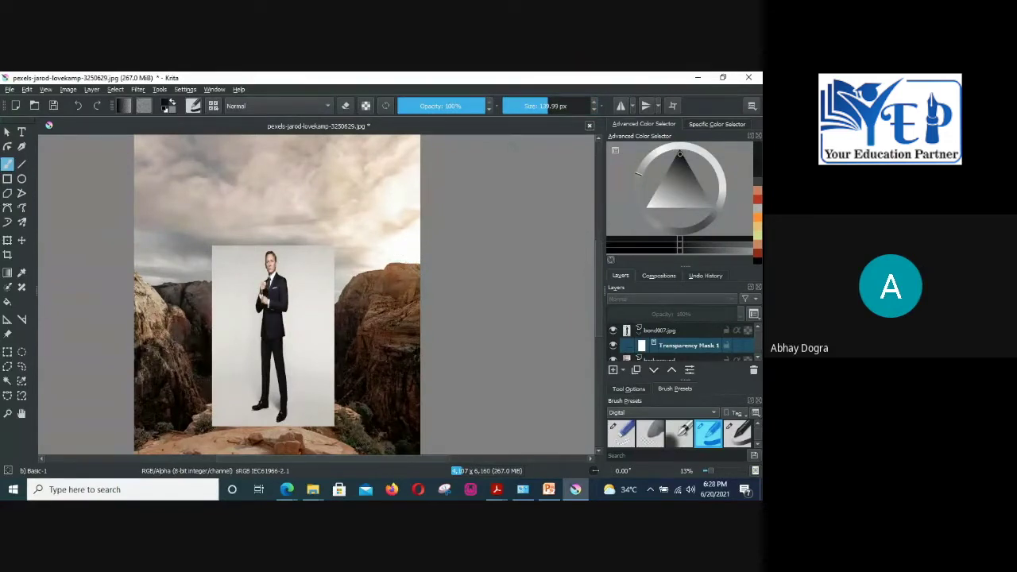
left_click_drag(565, 108, 574, 107)
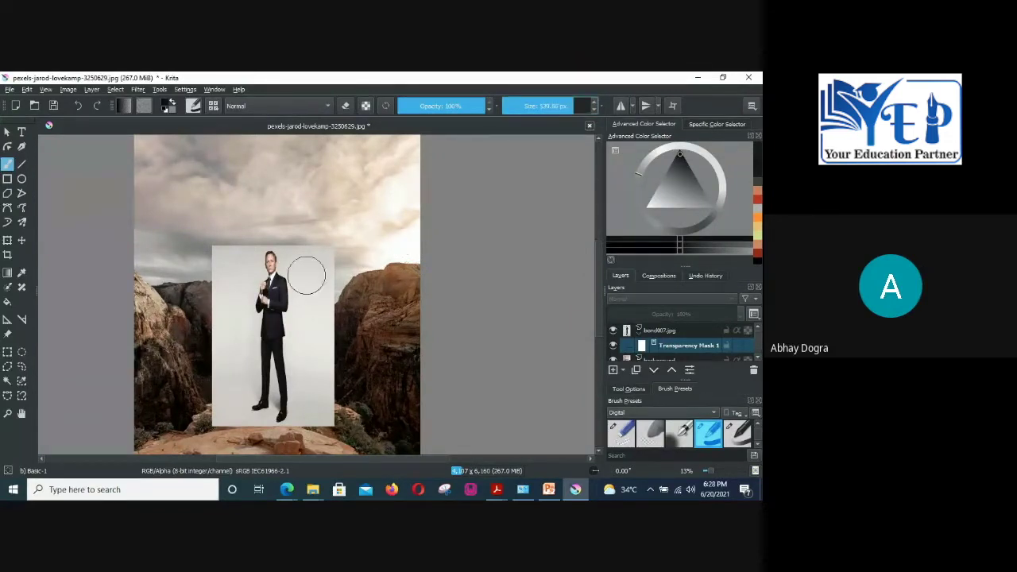
left_click_drag(324, 248, 321, 410)
mouse_move(294, 246)
left_mouse_down()
mouse_move(311, 299)
mouse_move(301, 412)
left_mouse_up()
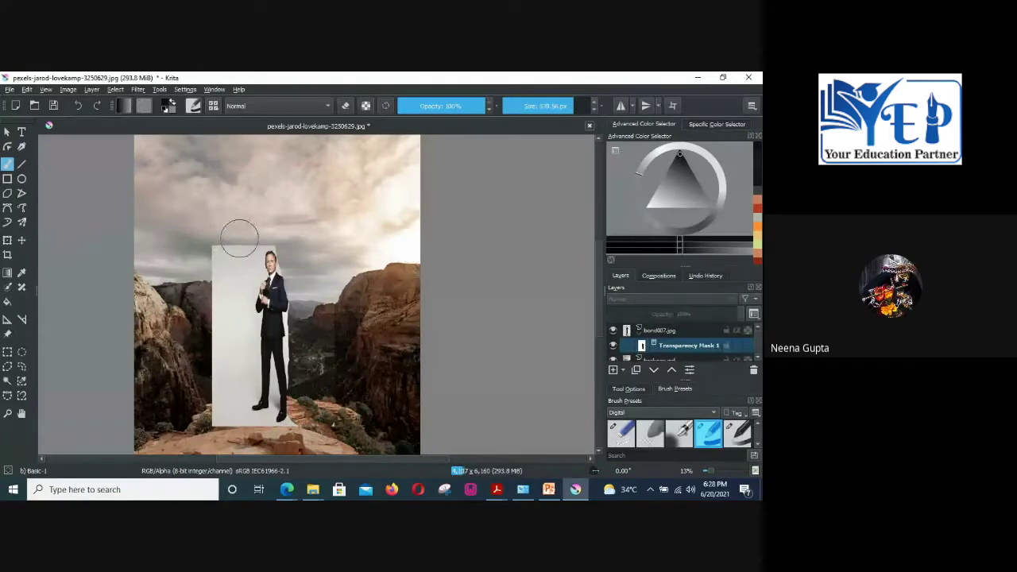
mouse_move(225, 231)
left_mouse_down()
mouse_move(213, 417)
mouse_move(216, 402)
left_mouse_up()
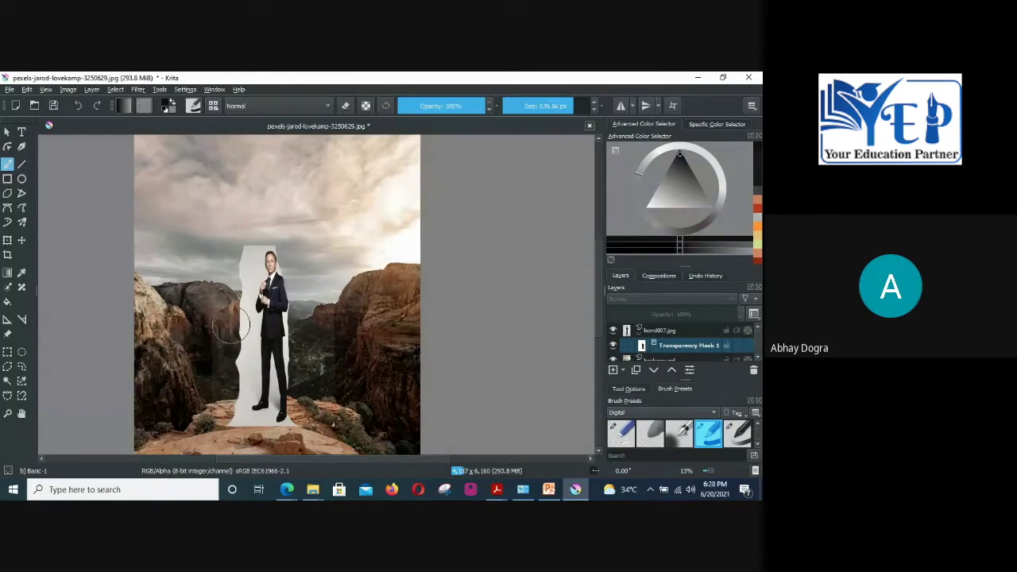
mouse_move(239, 324)
left_mouse_down()
mouse_move(231, 402)
mouse_move(214, 425)
left_mouse_up()
left_click_drag(241, 257, 238, 285)
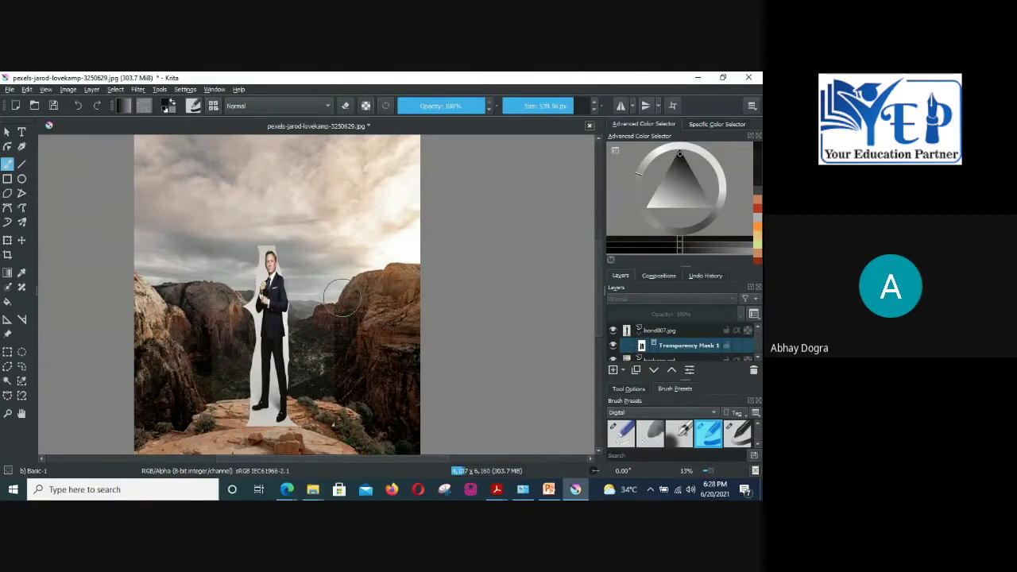
Step: Mask out the white area around the man's head, torso and upper legs with a brush of about 280 px
scroll(341, 297, "up", 1)
scroll(339, 297, "up", 1)
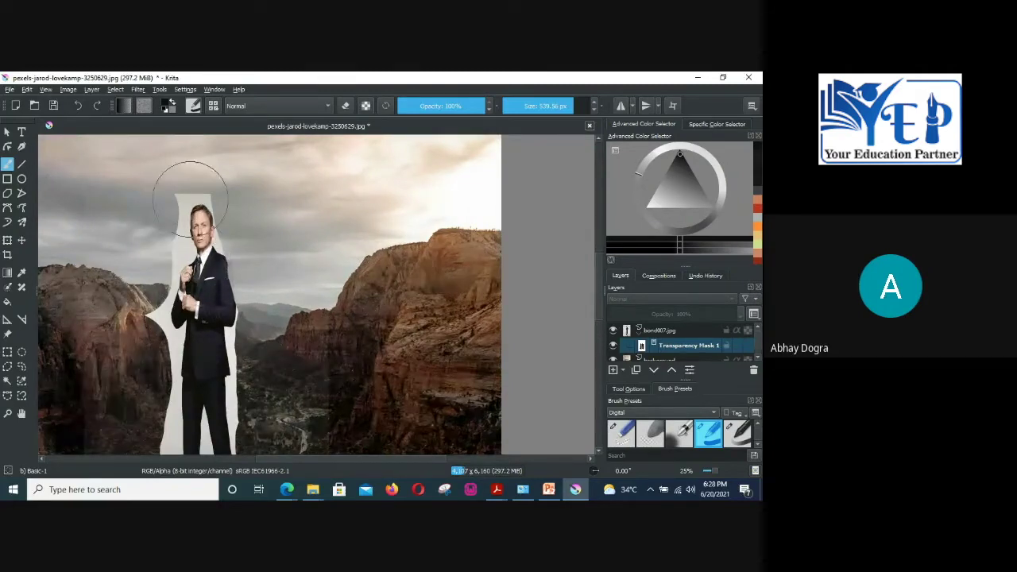
left_click(558, 104)
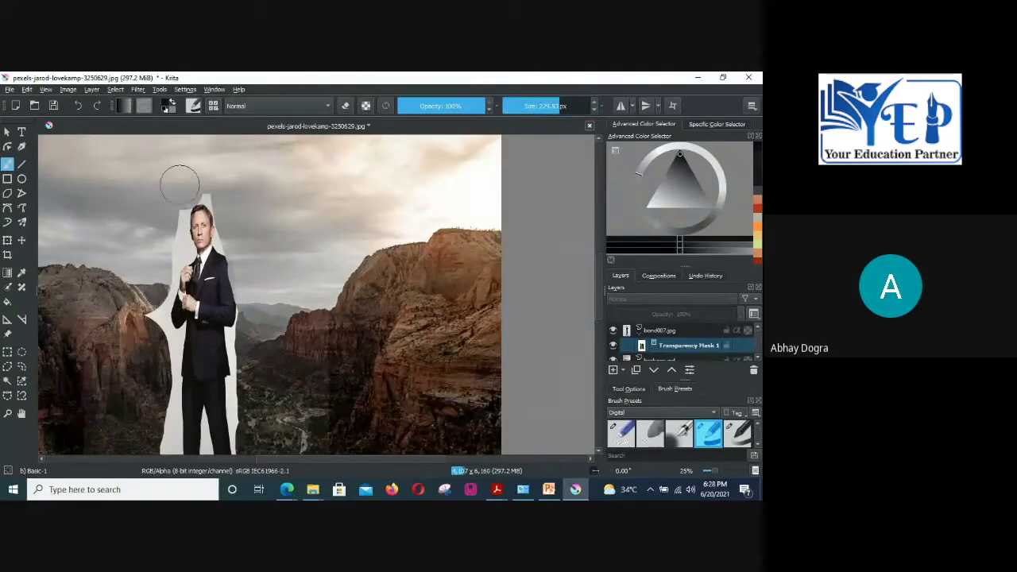
mouse_move(192, 185)
left_mouse_down()
mouse_move(207, 180)
mouse_move(221, 191)
mouse_move(175, 204)
mouse_move(170, 247)
mouse_move(155, 242)
mouse_move(175, 252)
left_mouse_up()
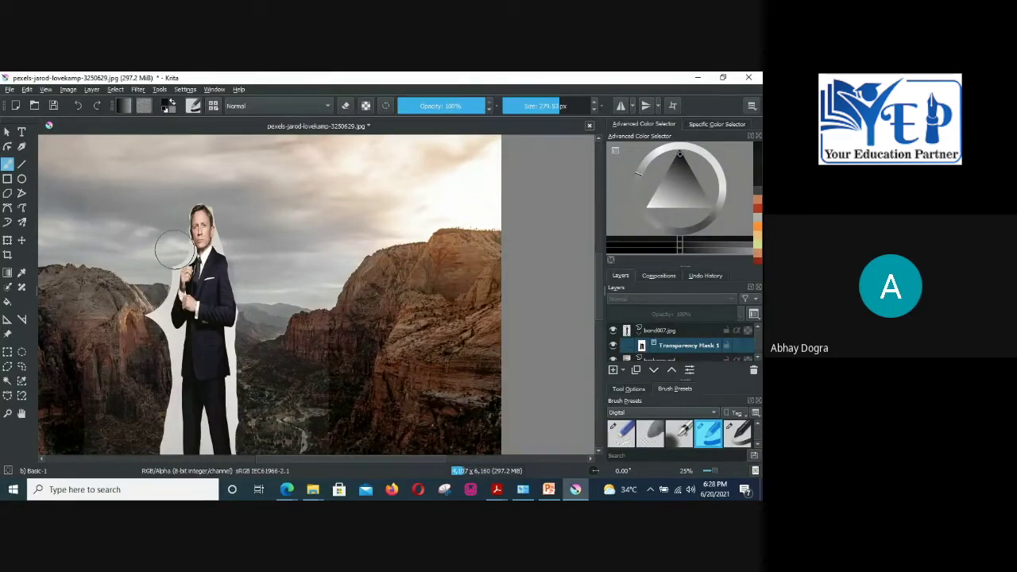
mouse_move(173, 248)
left_mouse_down()
mouse_move(151, 268)
mouse_move(168, 282)
mouse_move(158, 282)
mouse_move(163, 322)
mouse_move(151, 335)
mouse_move(162, 345)
mouse_move(162, 409)
mouse_move(159, 390)
left_mouse_up()
mouse_move(236, 346)
left_mouse_down()
mouse_move(245, 341)
mouse_move(249, 357)
mouse_move(248, 430)
left_mouse_up()
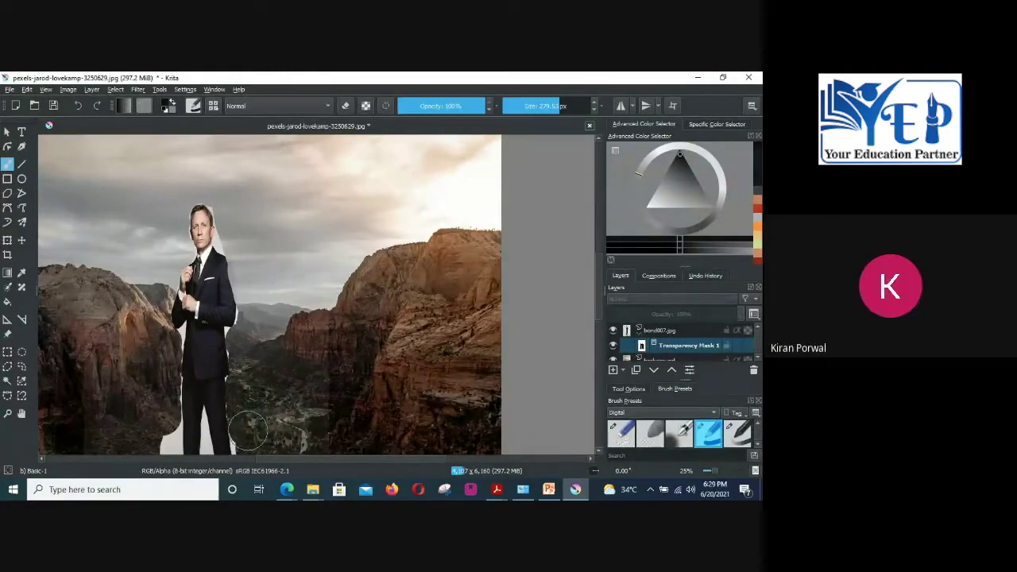
Step: Mask out the white background beside the man's lower leg and below his shoes on the rock ledge
scroll(325, 353, "down", 1)
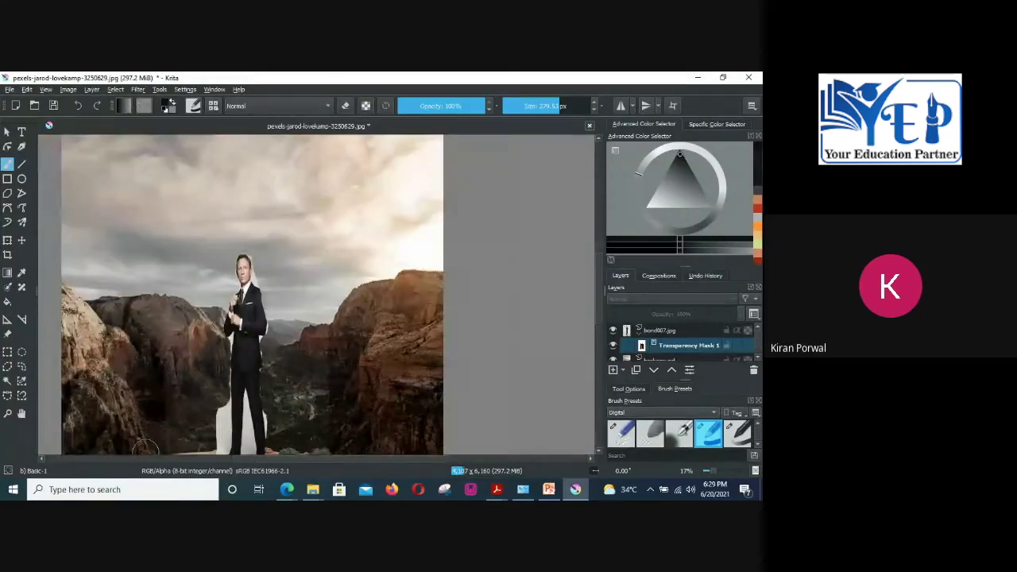
left_click(22, 414)
left_click_drag(207, 407, 208, 281)
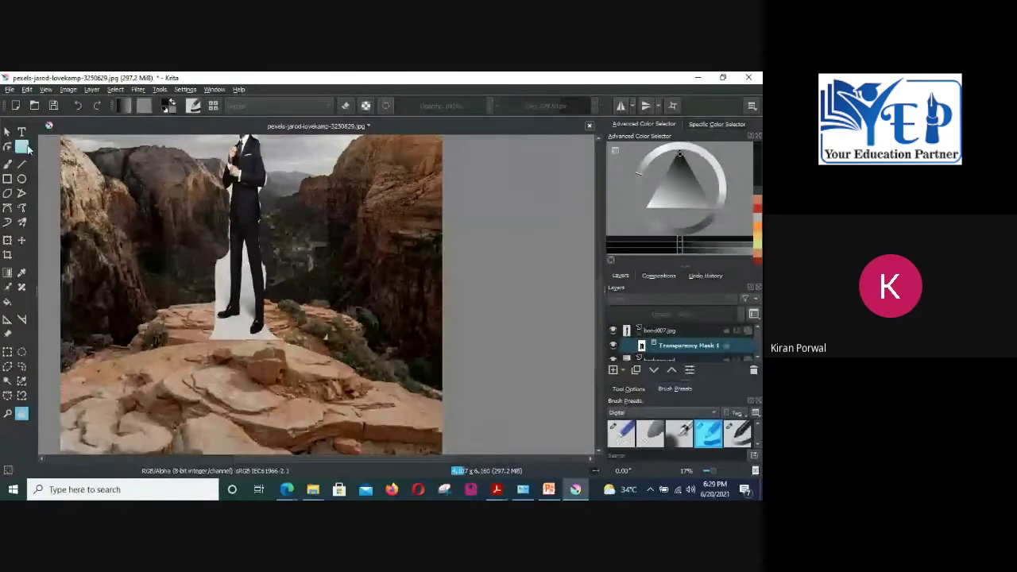
left_click(7, 163)
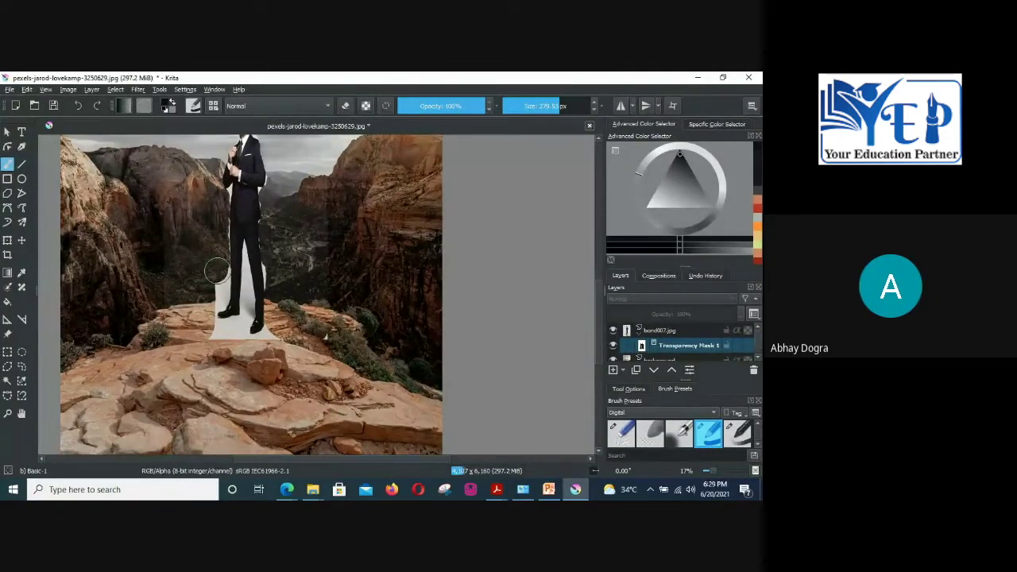
mouse_move(219, 282)
left_mouse_down()
mouse_move(226, 334)
mouse_move(221, 326)
mouse_move(237, 330)
mouse_move(251, 309)
mouse_move(238, 312)
mouse_move(245, 321)
mouse_move(245, 292)
mouse_move(244, 311)
mouse_move(261, 334)
mouse_move(242, 343)
mouse_move(238, 282)
left_mouse_up()
Step: Reduce the brush to about 69 px and mask out the white gap between the legs and the remnants beside the lower leg
left_click_drag(548, 108, 538, 108)
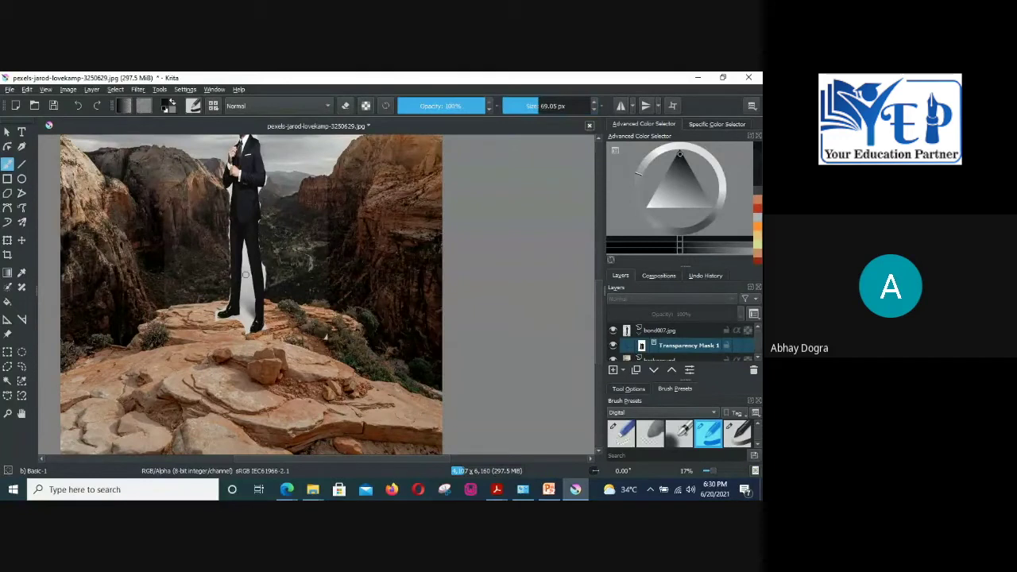
left_click_drag(247, 279, 248, 288)
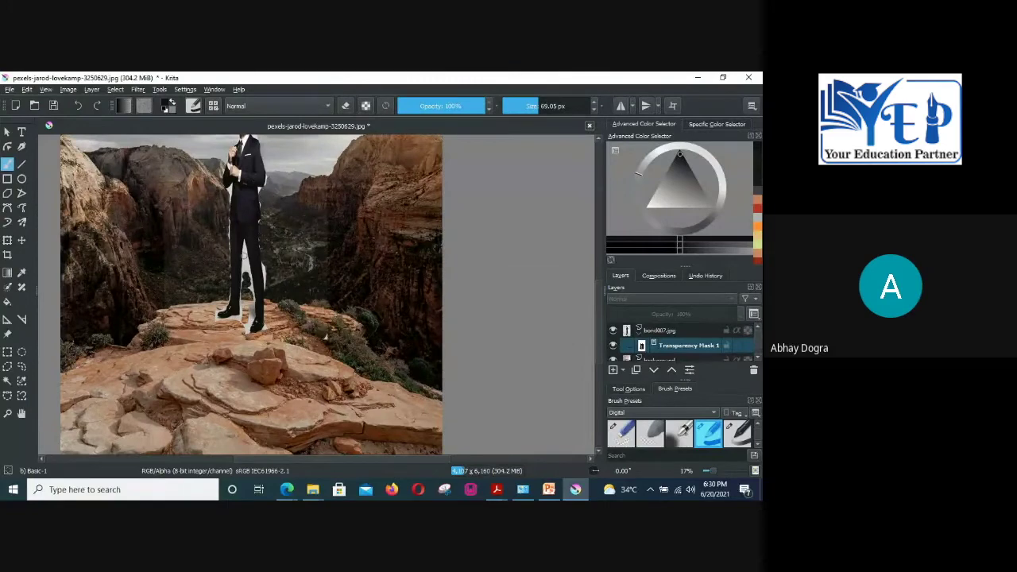
scroll(254, 270, "up", 1)
left_click_drag(260, 275, 266, 290)
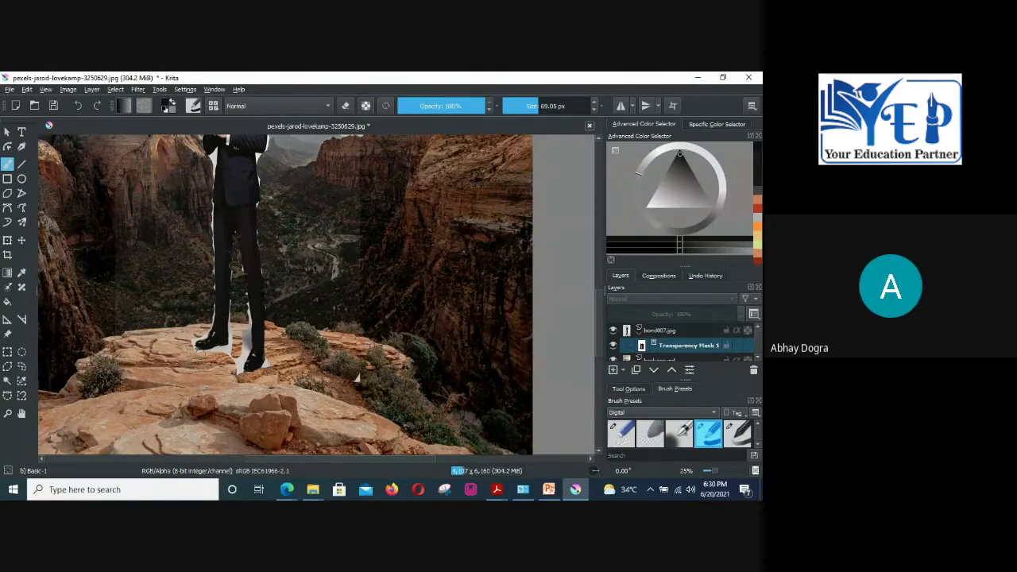
Step: Mask out the white remnants between the man's shoes and beside his front foot on the rock ledge
left_click_drag(229, 346, 229, 359)
left_click_drag(240, 339, 239, 362)
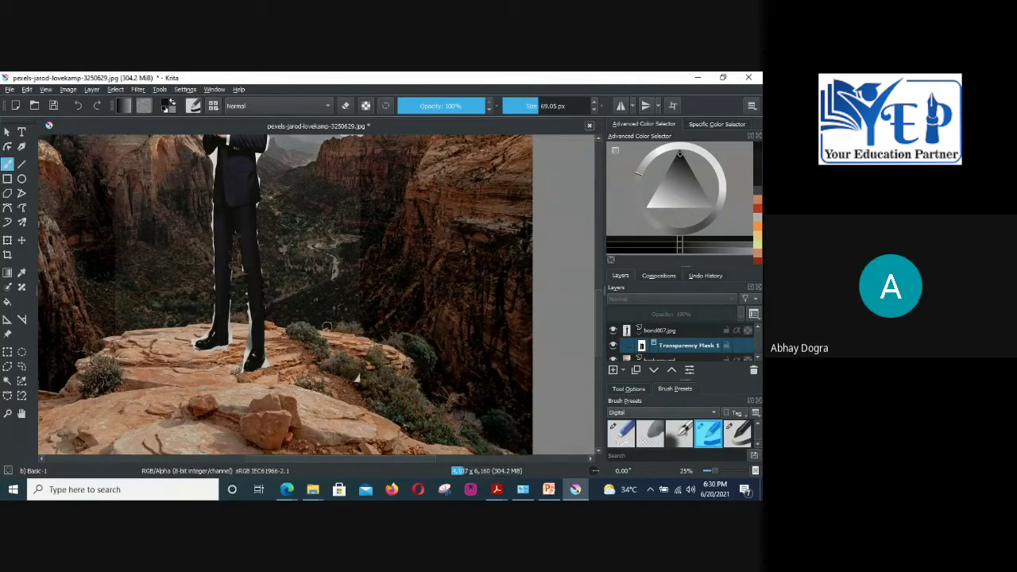
scroll(344, 245, "down", 1)
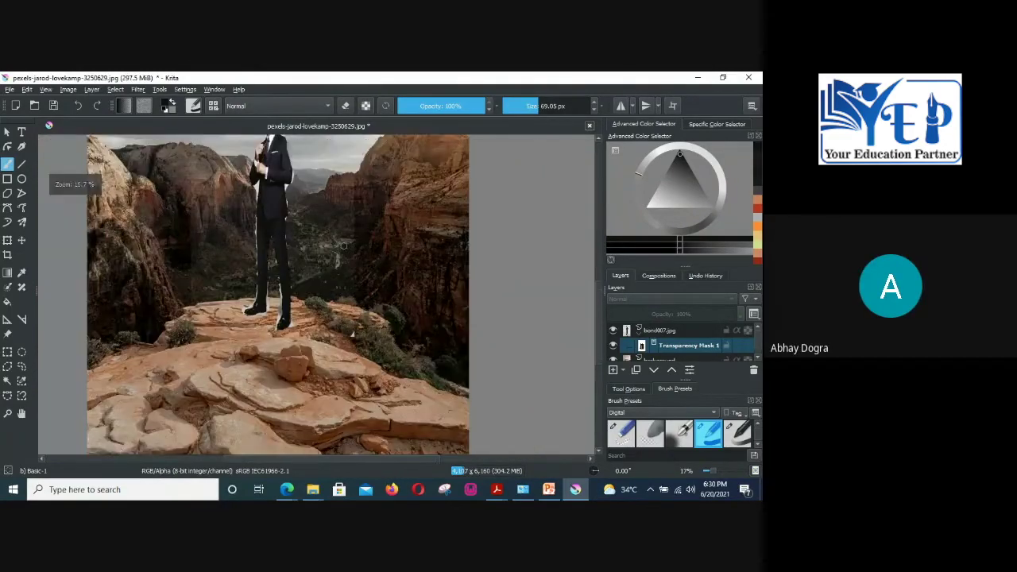
scroll(596, 319, "up", 1)
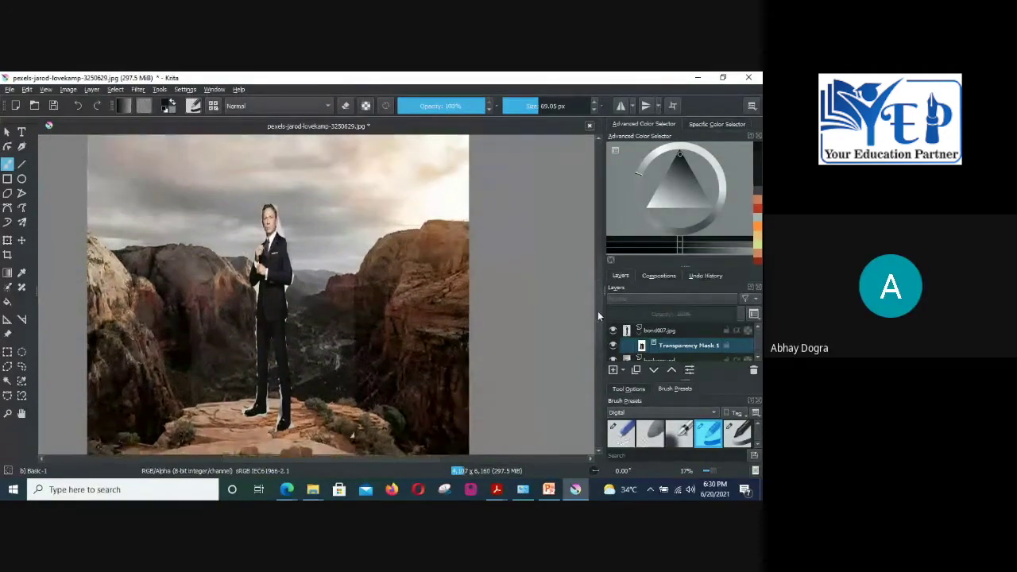
scroll(286, 231, "up", 1)
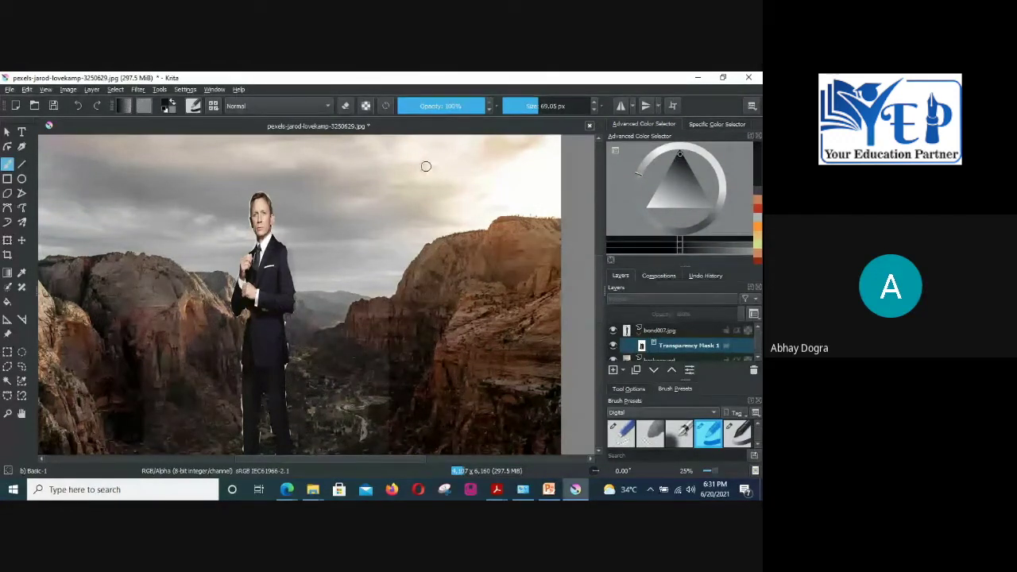
scroll(421, 169, "down", 1)
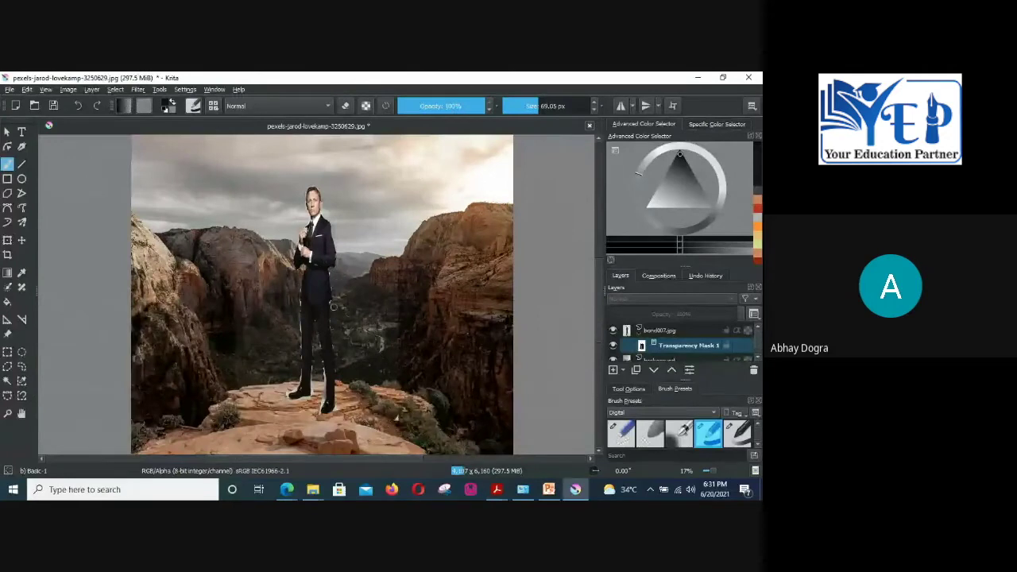
scroll(334, 308, "up", 2)
scroll(335, 307, "down", 2)
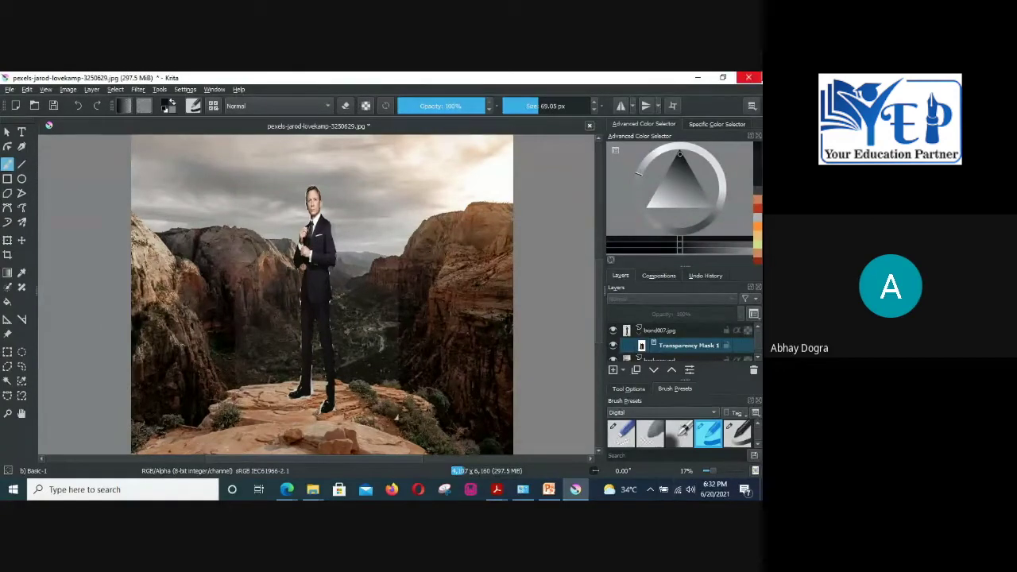
Step: Try inserting the wings image from the kRITA folder as a new layer, and undo the insertion
mouse_move(313, 489)
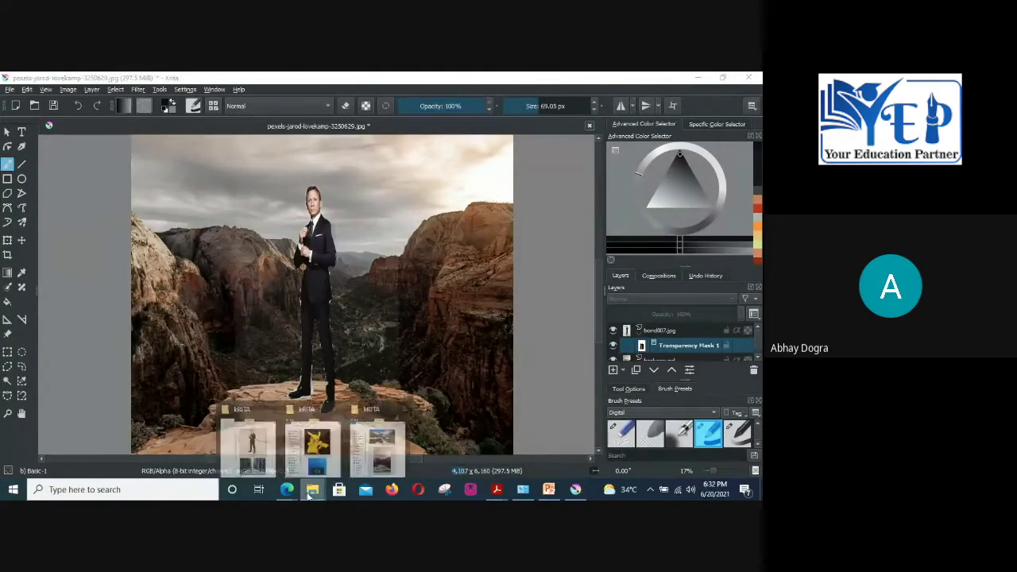
left_click(254, 449)
scroll(155, 300, "down", 10)
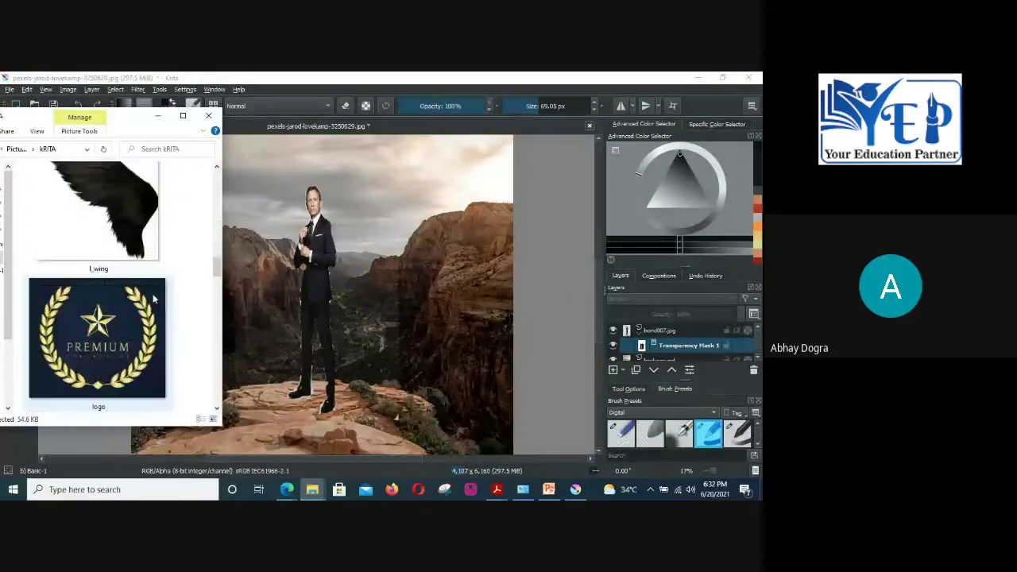
scroll(155, 300, "down", 10)
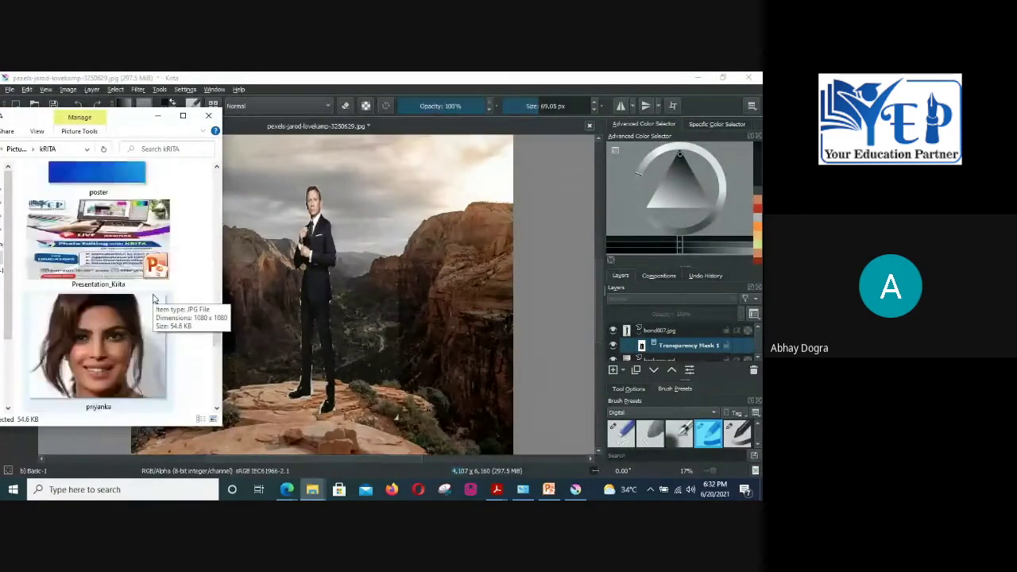
scroll(155, 300, "down", 4)
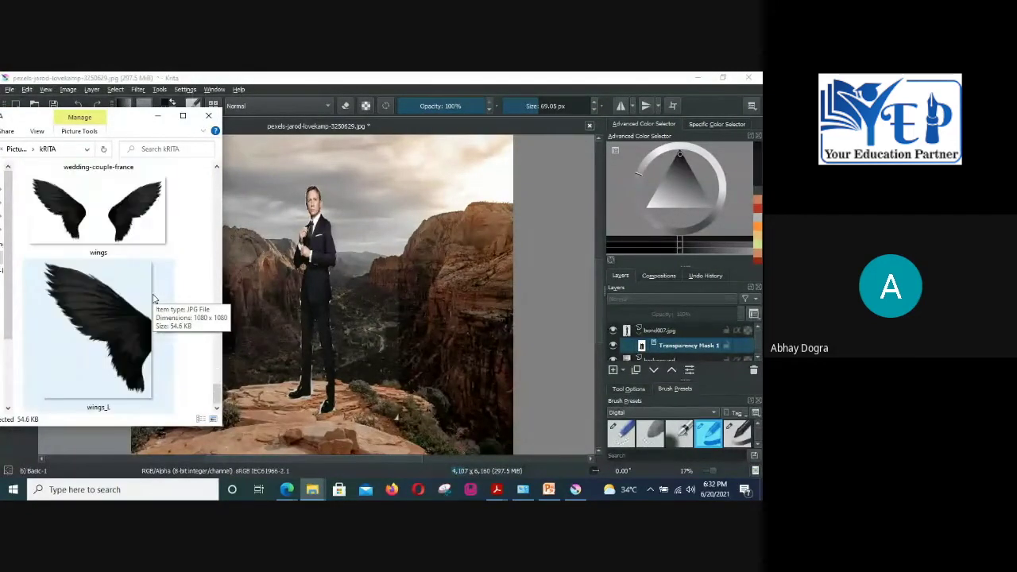
left_click_drag(114, 203, 446, 196)
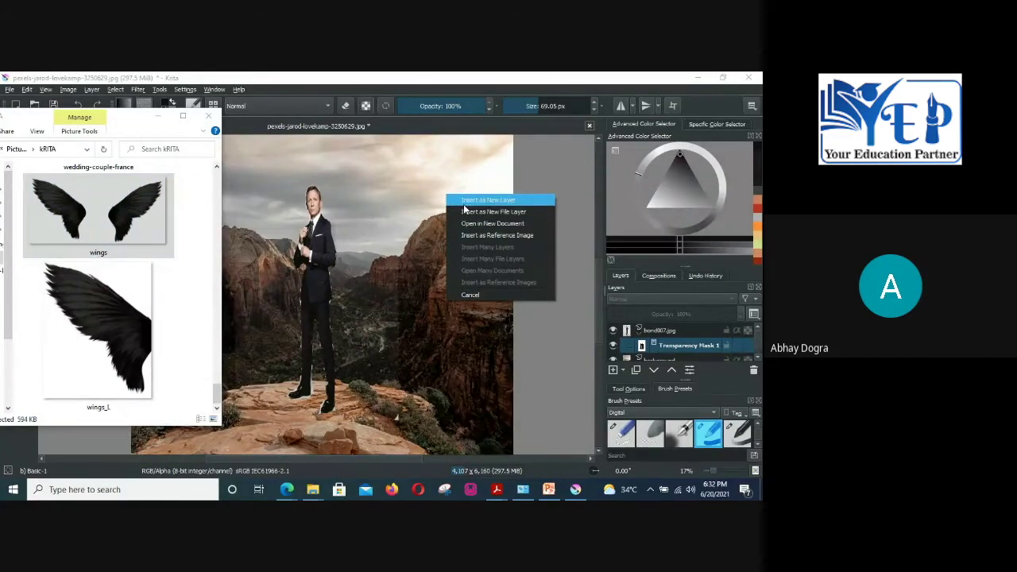
left_click(463, 204)
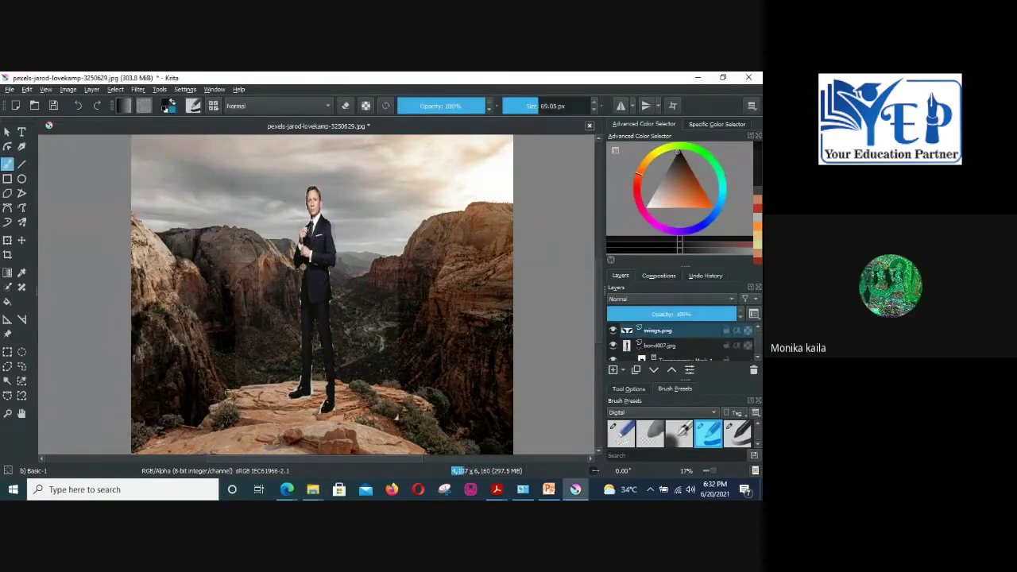
key("minus")
key("minus")
key("minus")
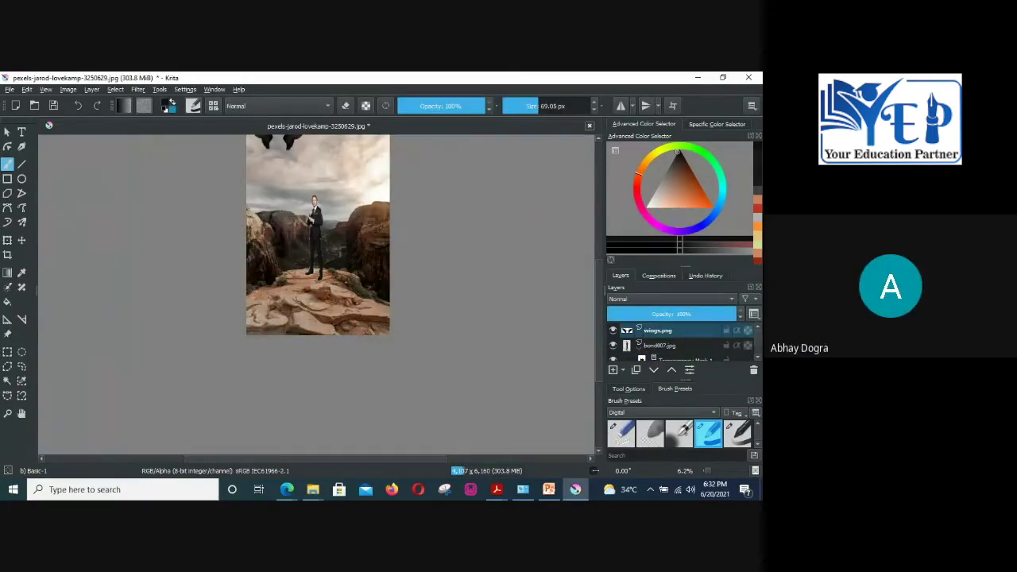
scroll(598, 330, "up", 3)
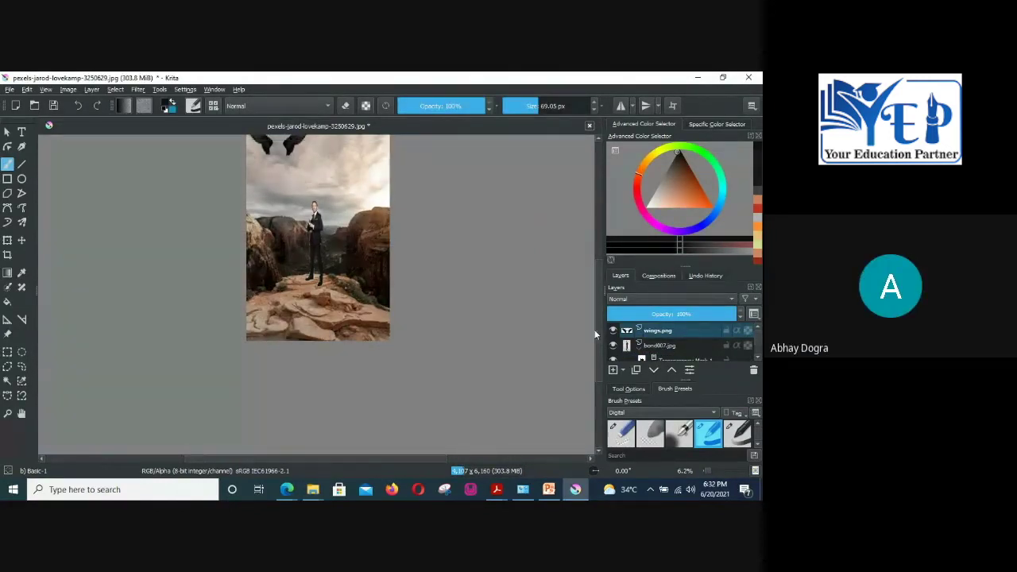
scroll(598, 300, "up", 1)
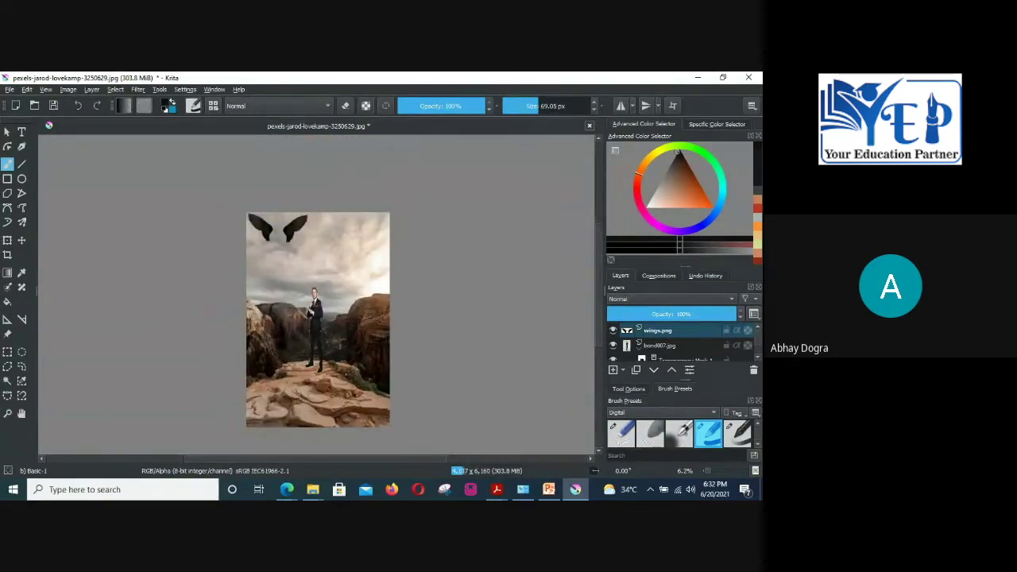
key("ctrl+z")
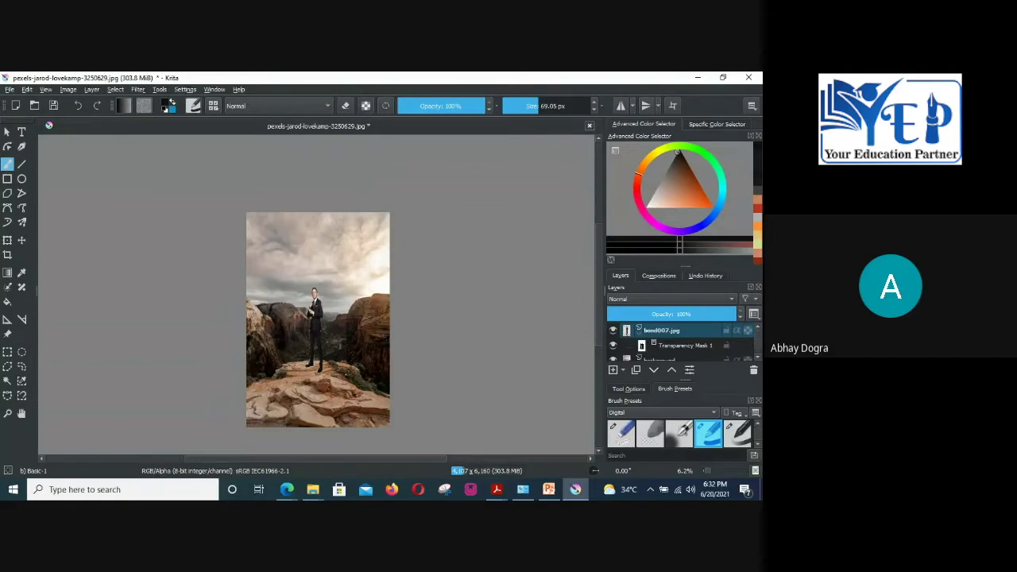
scroll(342, 236, "up", 1)
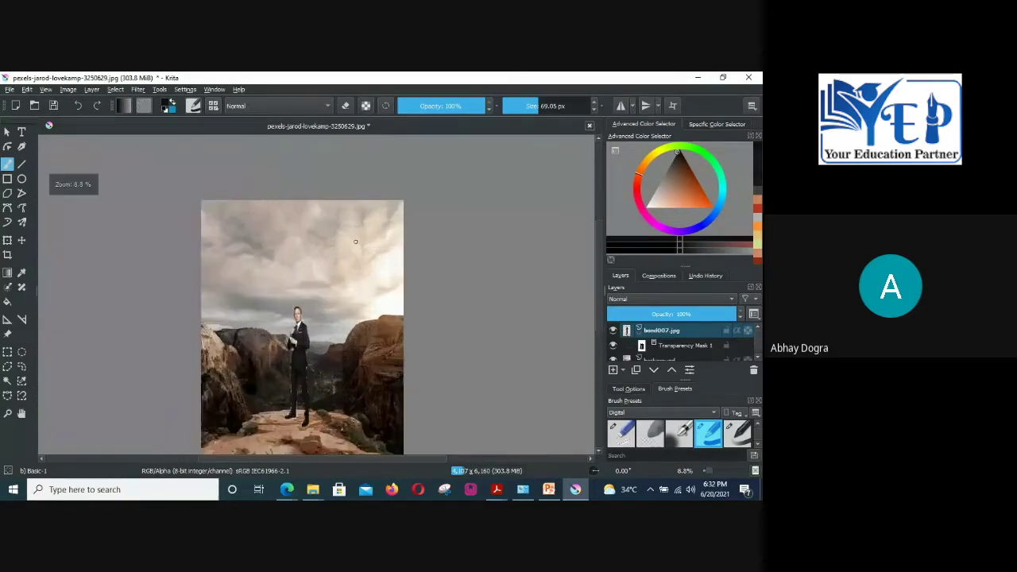
scroll(390, 244, "up", 2)
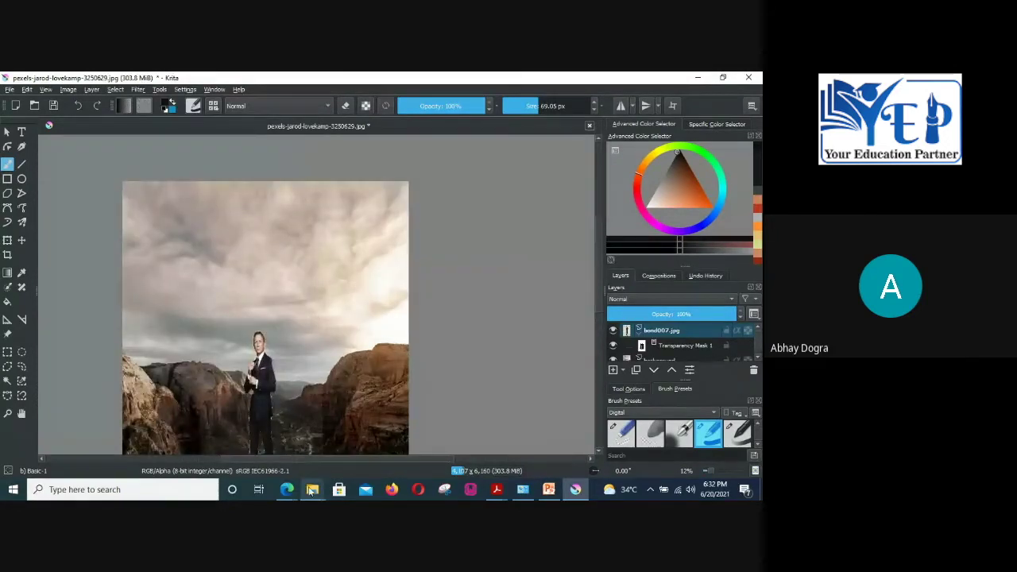
Step: Open the wings image from the kRITA folder as a separate new document
left_click(313, 490)
left_click(270, 462)
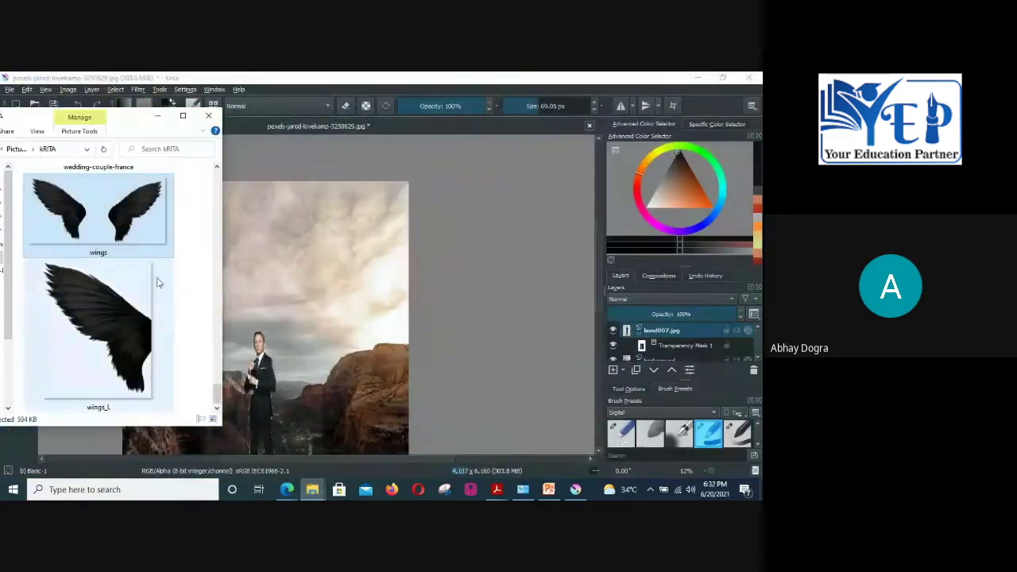
left_click_drag(136, 228, 339, 252)
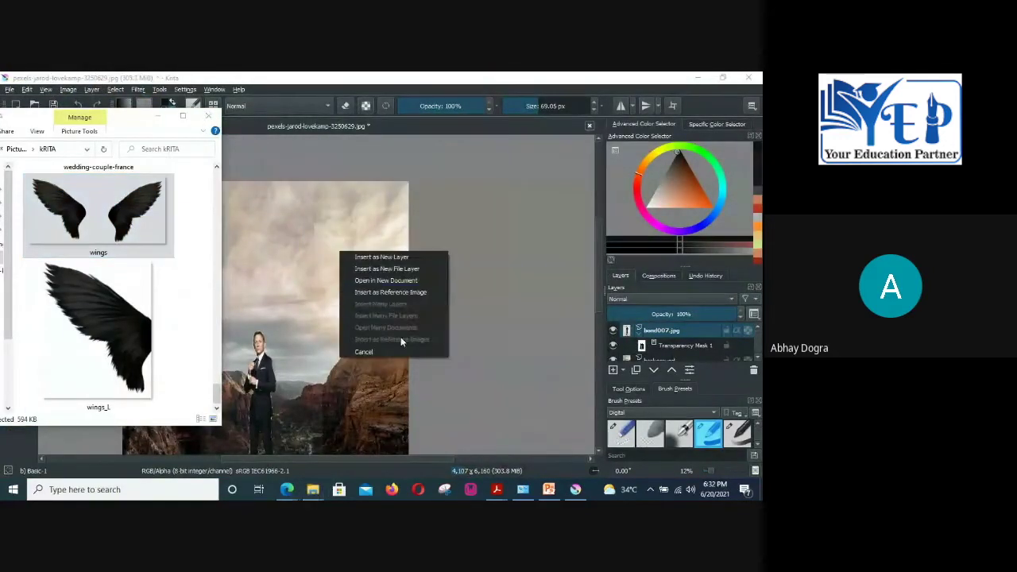
left_click(401, 283)
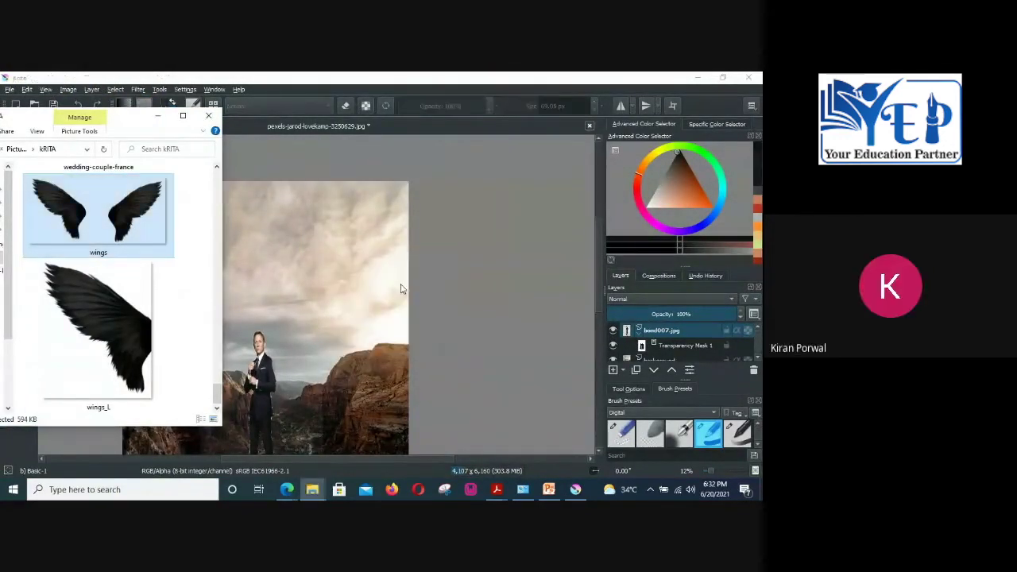
left_click(426, 76)
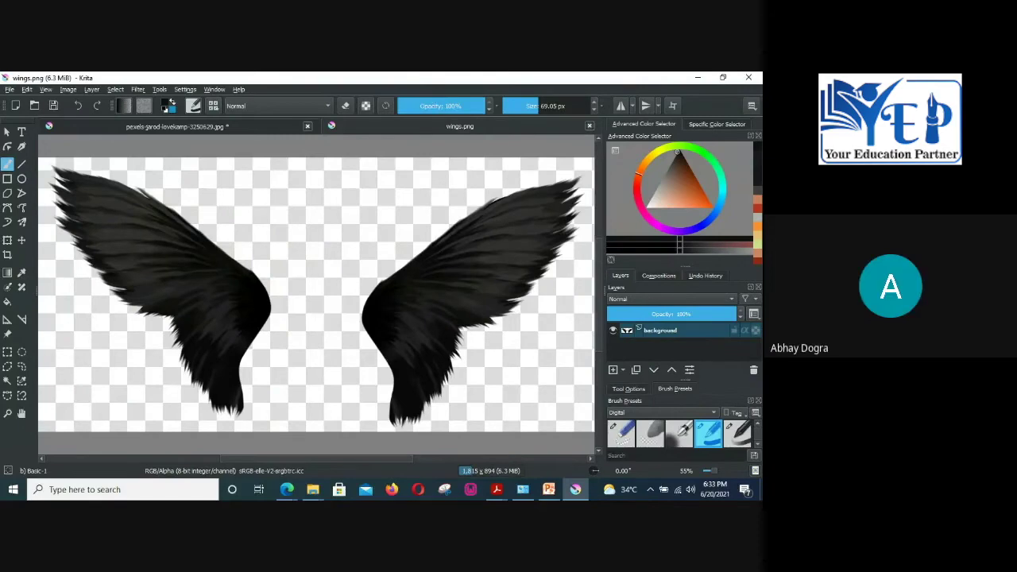
left_click(218, 128)
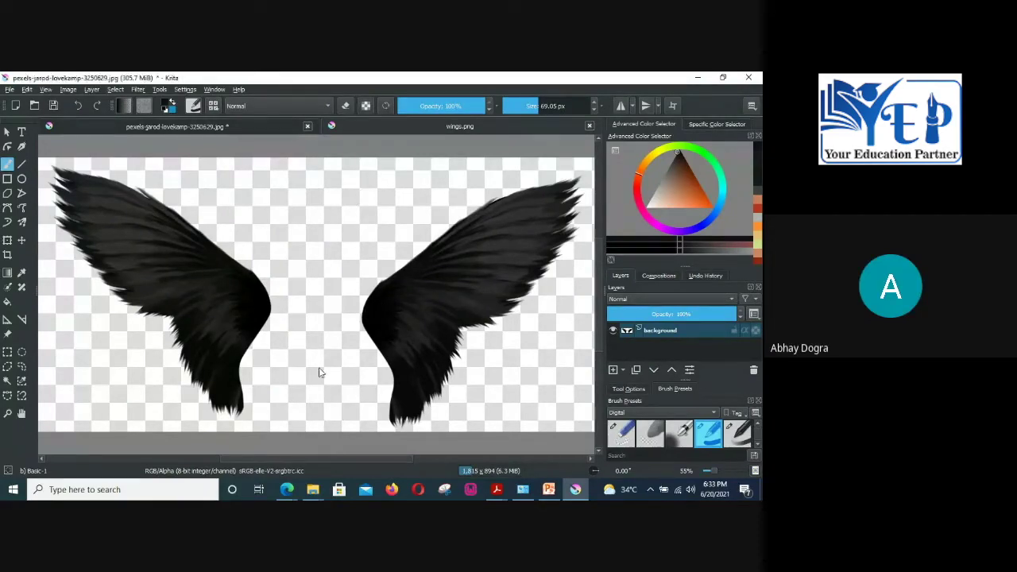
mouse_move(312, 490)
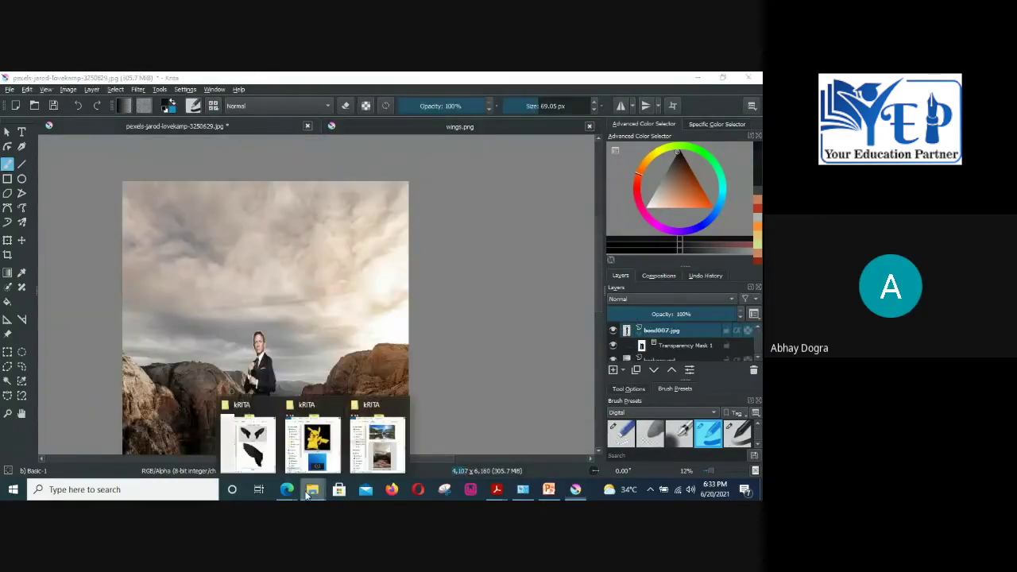
left_click(256, 457)
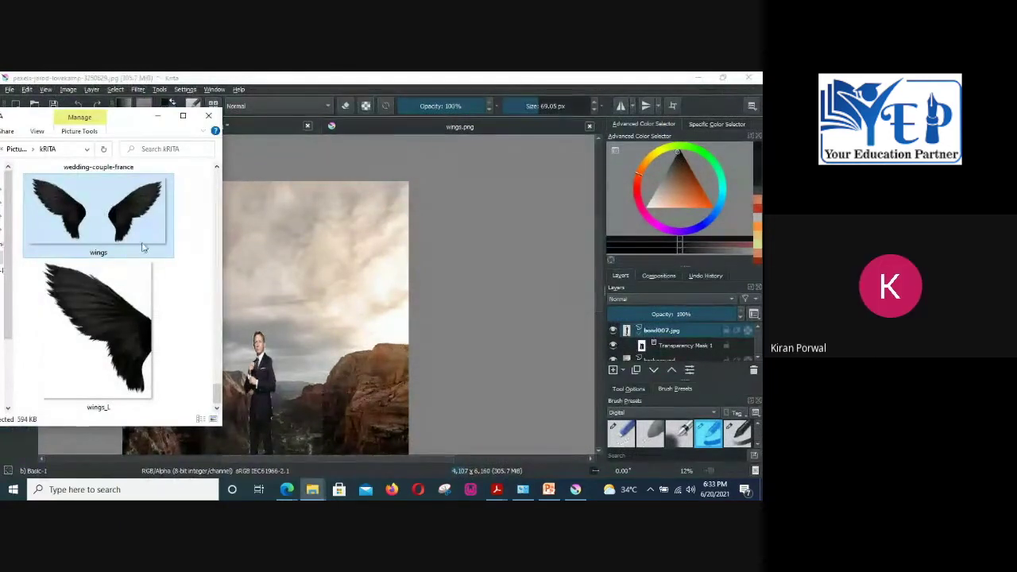
left_click(413, 77)
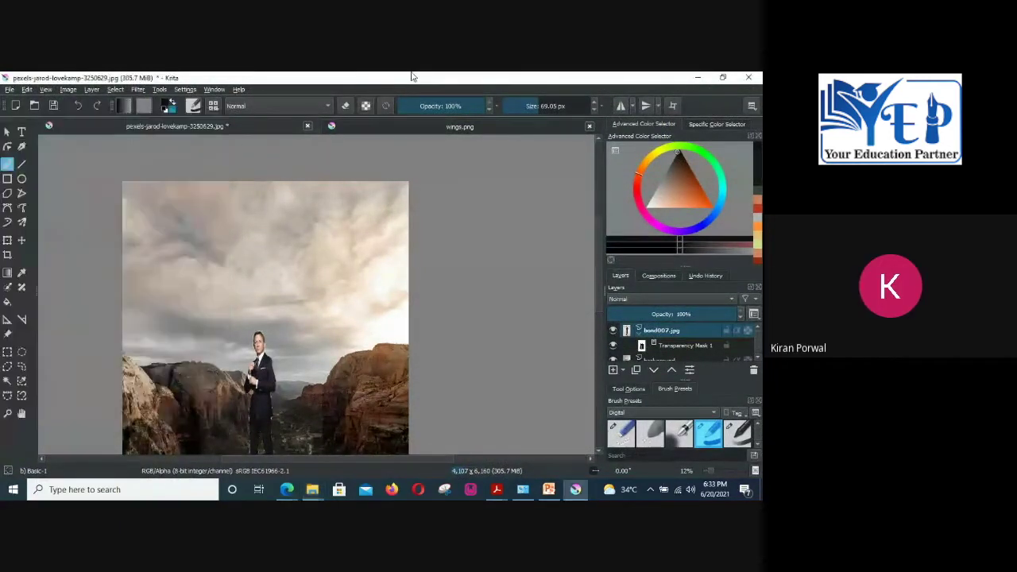
left_click(399, 123)
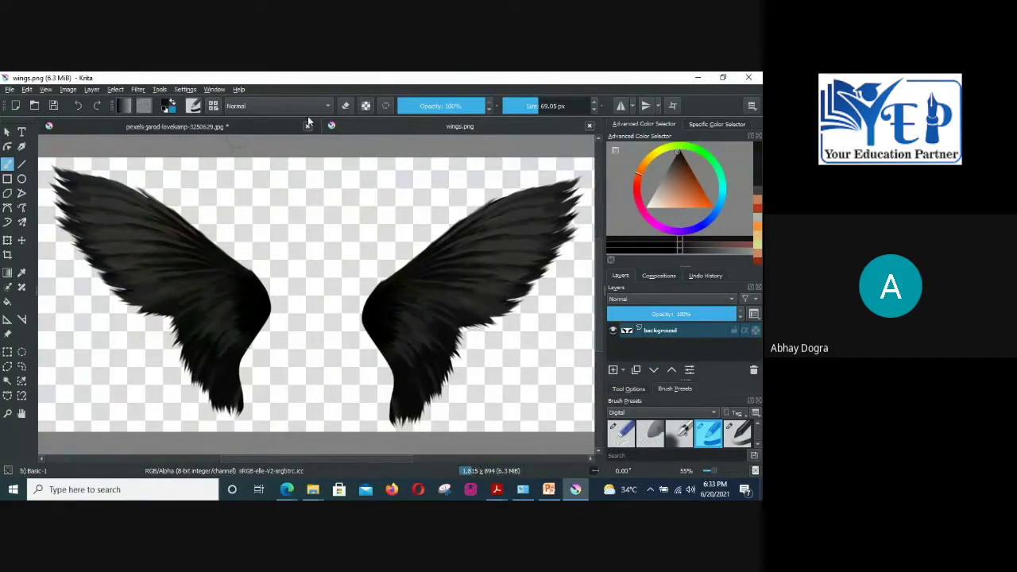
left_click(184, 128)
Step: Crop the wings image to only the left wing, about 728 × 821 px
left_click(7, 254)
left_click_drag(48, 165, 279, 424)
key("Return")
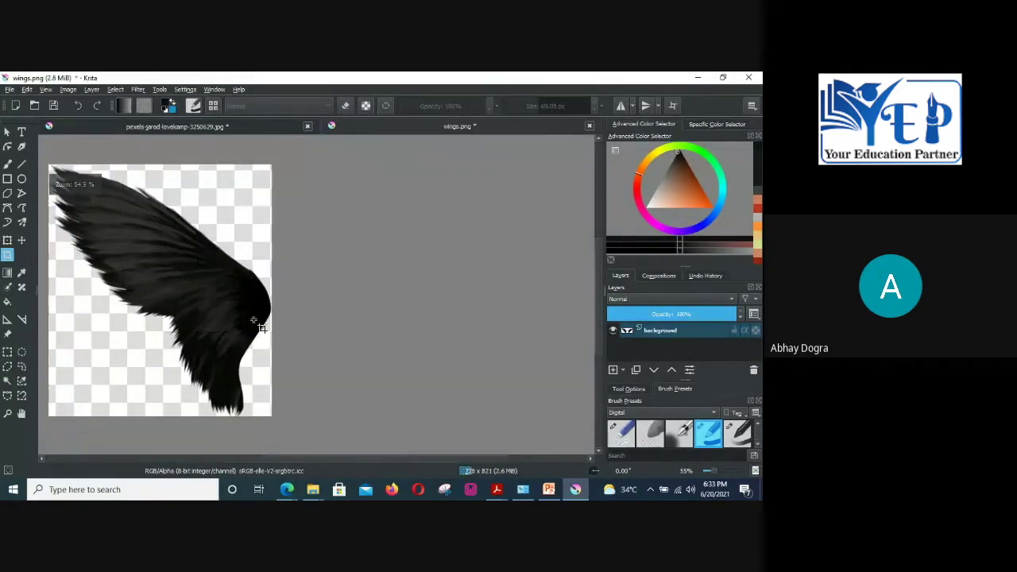
Step: Save the cropped wing as the PNG image wings_left in the kRITA folder with the default export options, and close its document
left_click(9, 89)
left_click(34, 150)
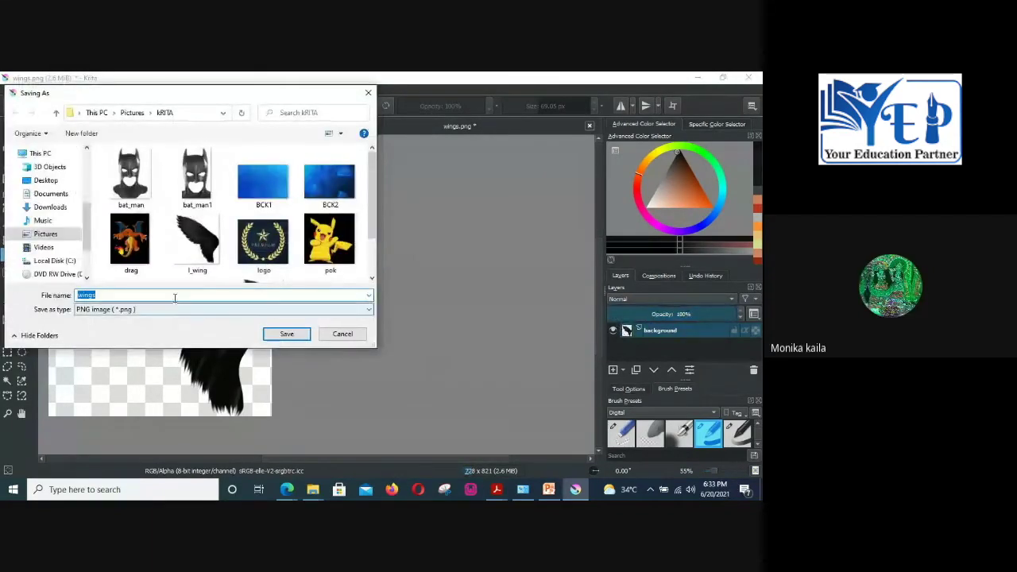
left_click(171, 294)
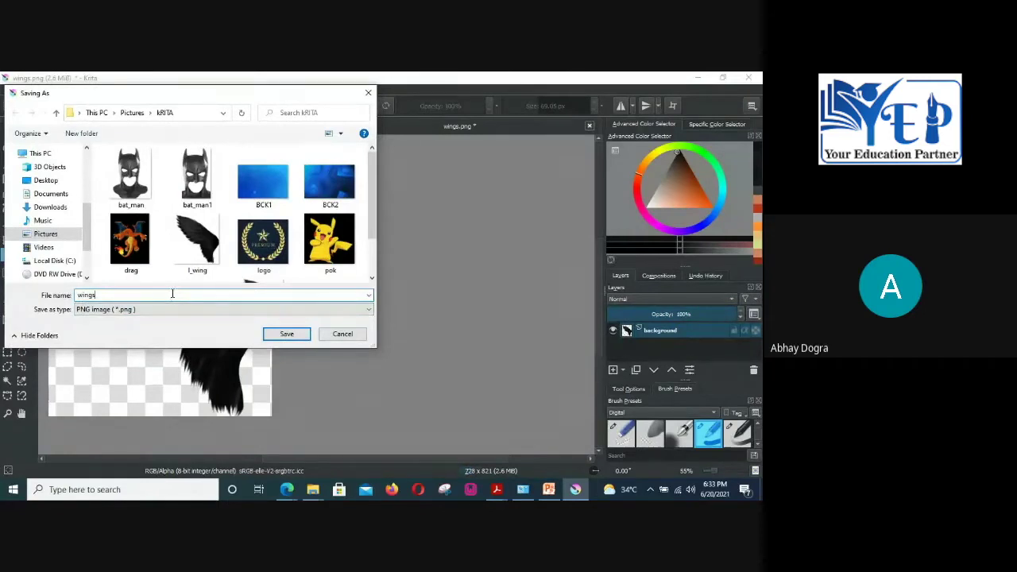
type("_left")
left_click(282, 334)
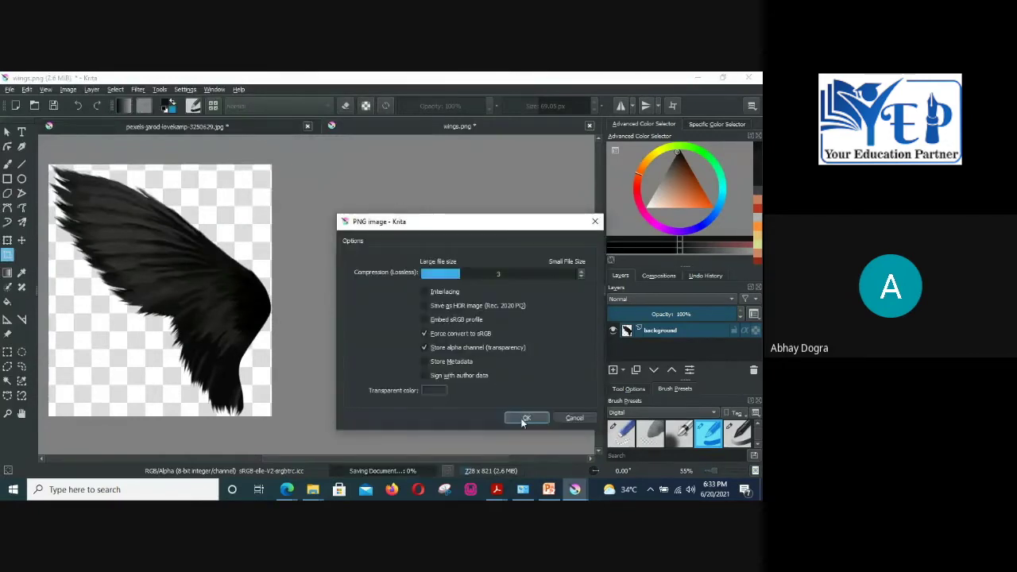
left_click(525, 419)
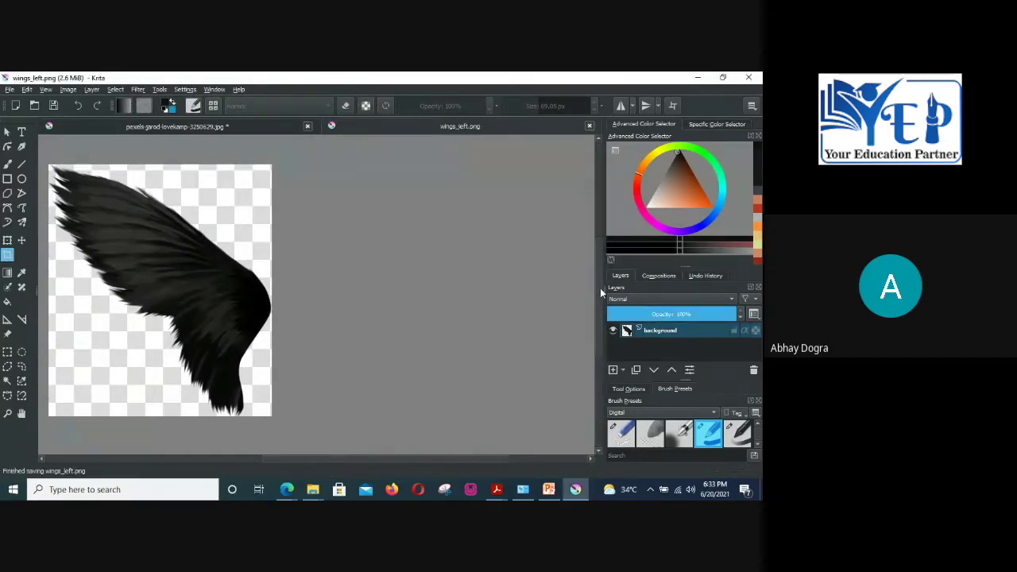
left_click(589, 129)
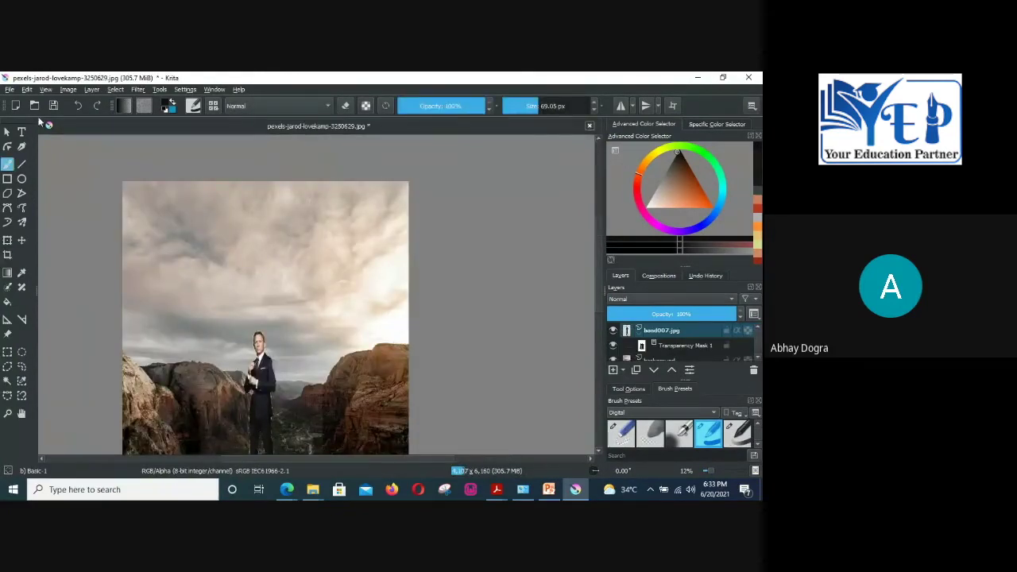
Step: Open the original wings image from the kRITA folder as a new document
left_click(313, 489)
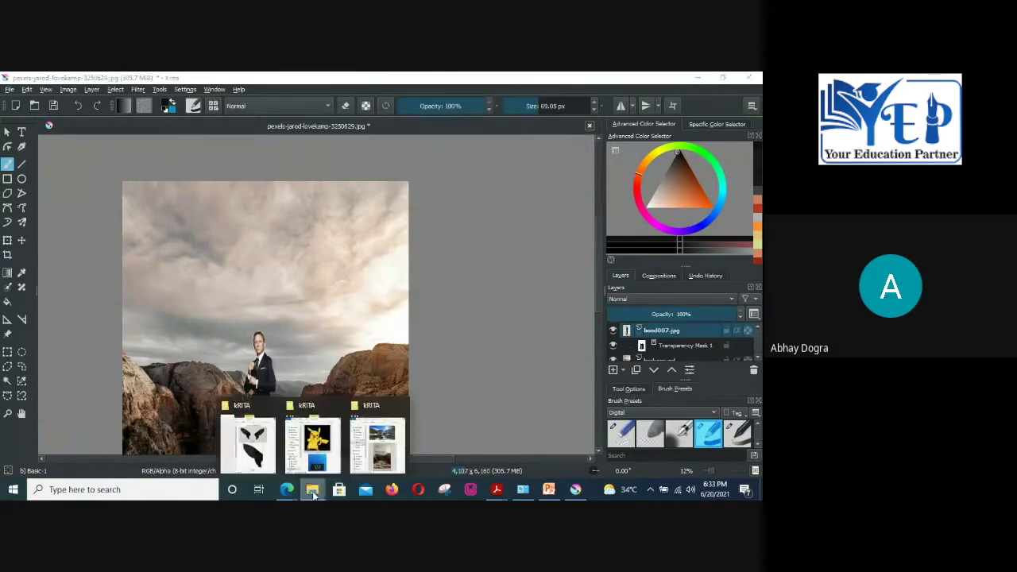
left_click(271, 460)
left_click_drag(142, 224, 365, 232)
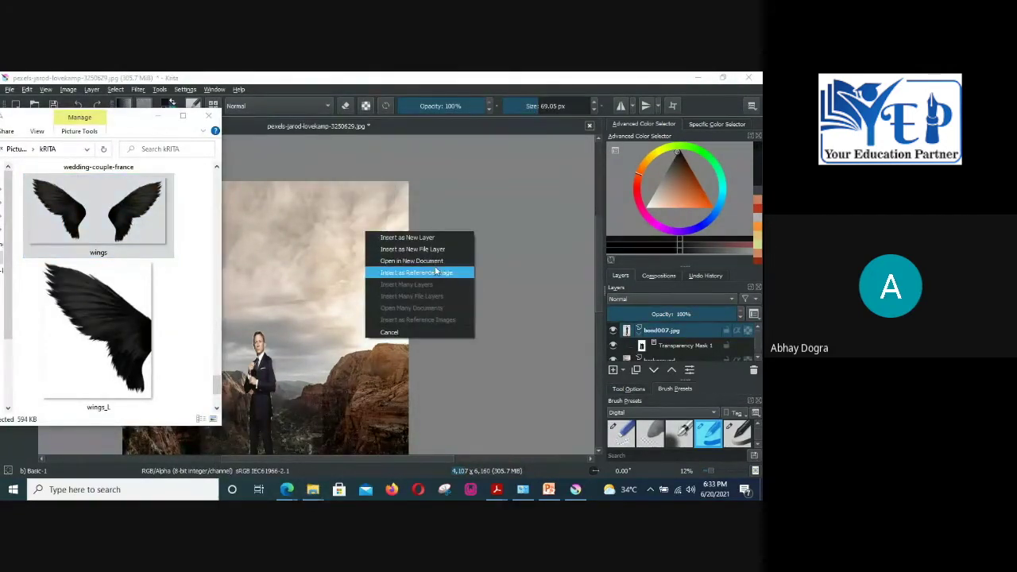
left_click(436, 272)
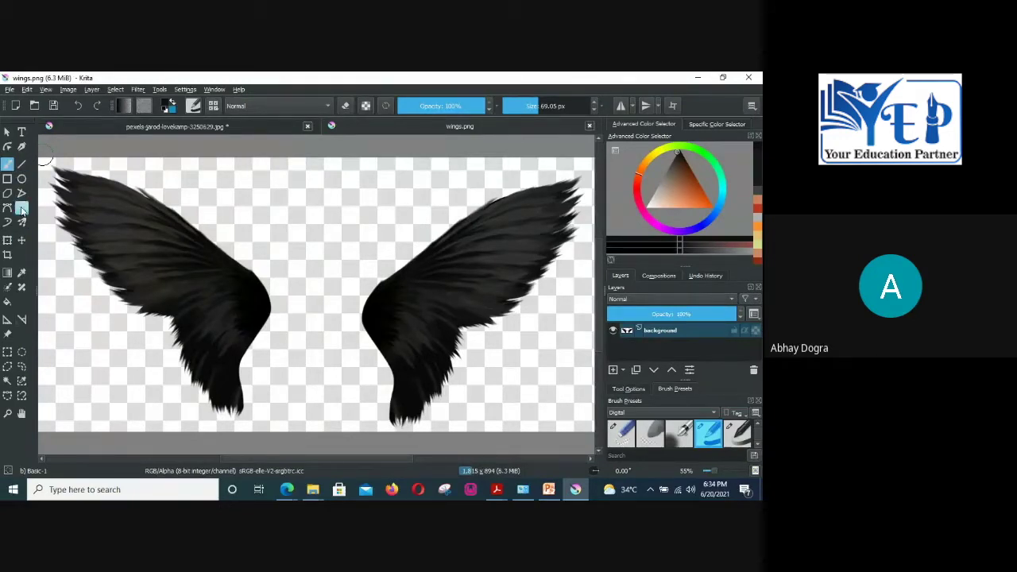
Step: Crop the wings image to only the right wing, about 729 × 799 px
left_click(8, 254)
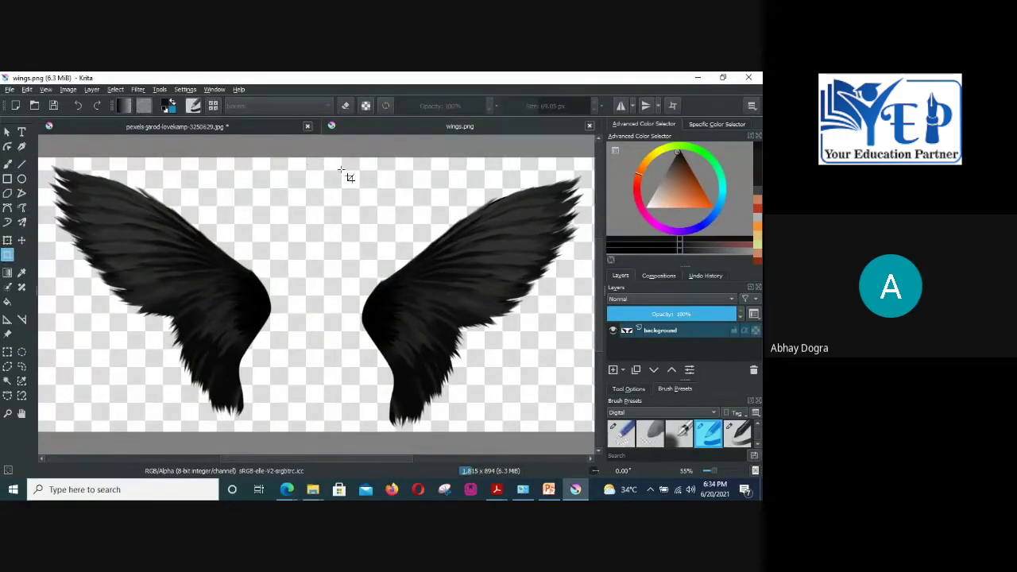
left_click_drag(342, 170, 592, 431)
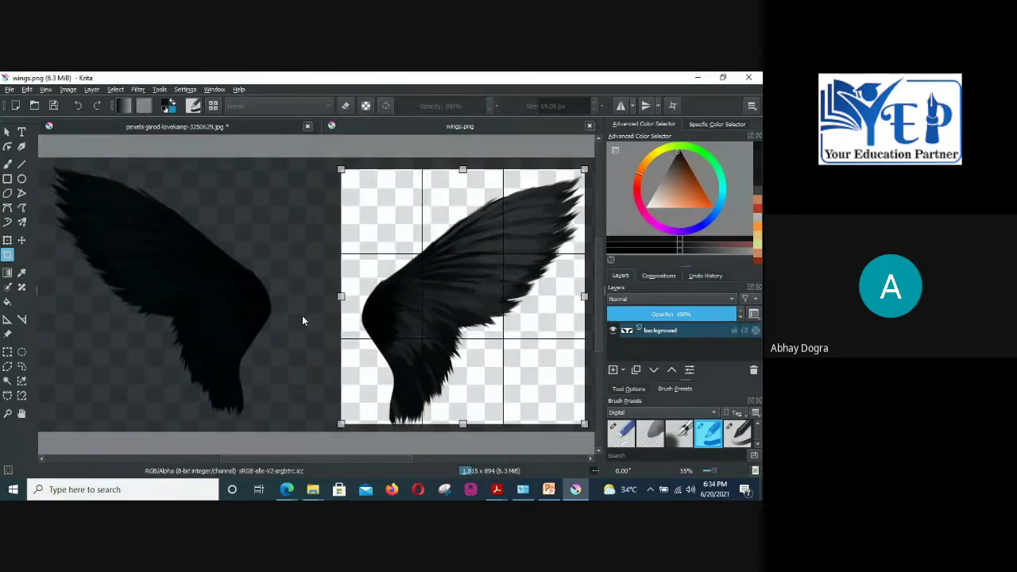
left_click_drag(342, 296, 360, 298)
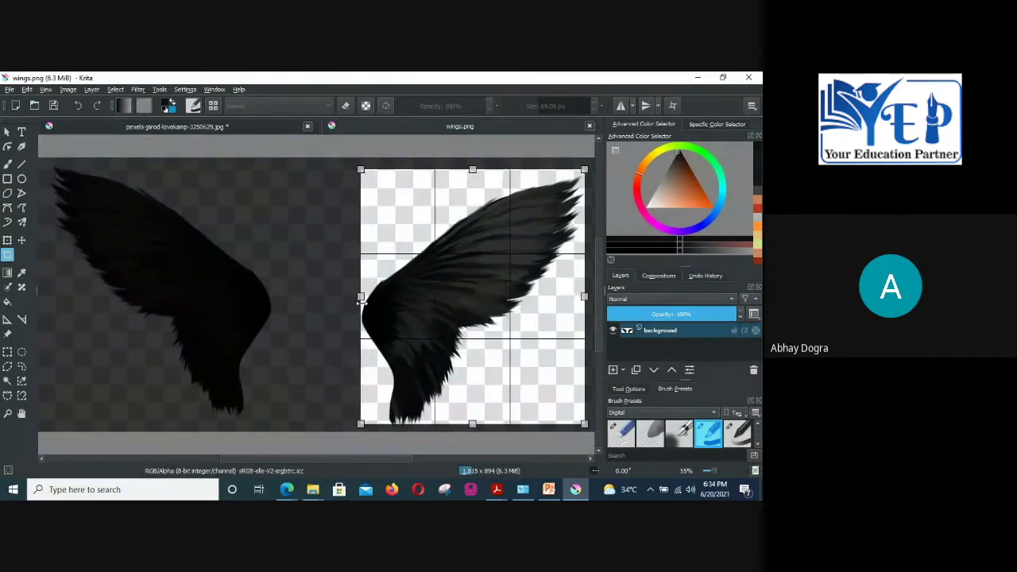
left_click_drag(472, 168, 472, 179)
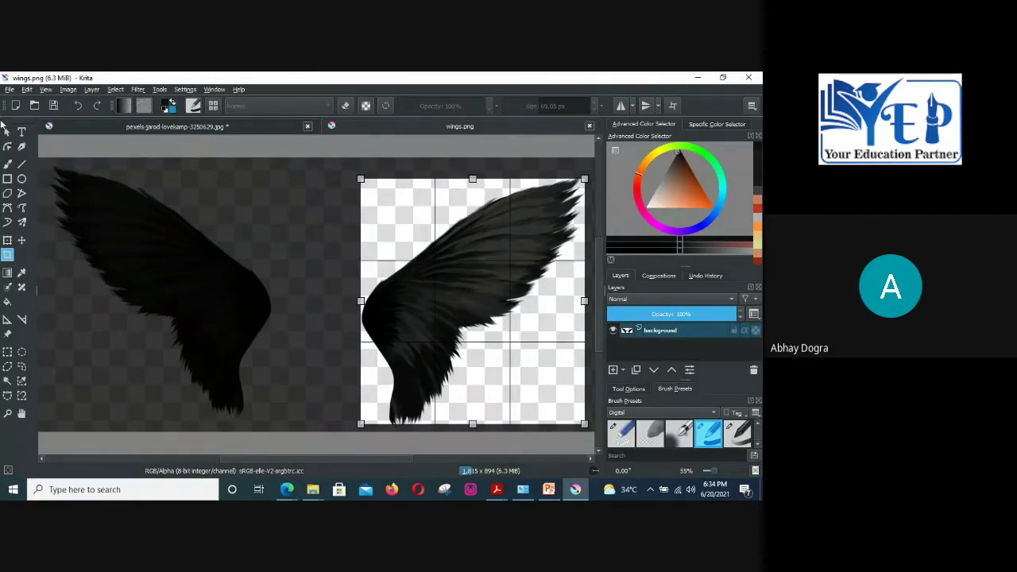
double_click(437, 205)
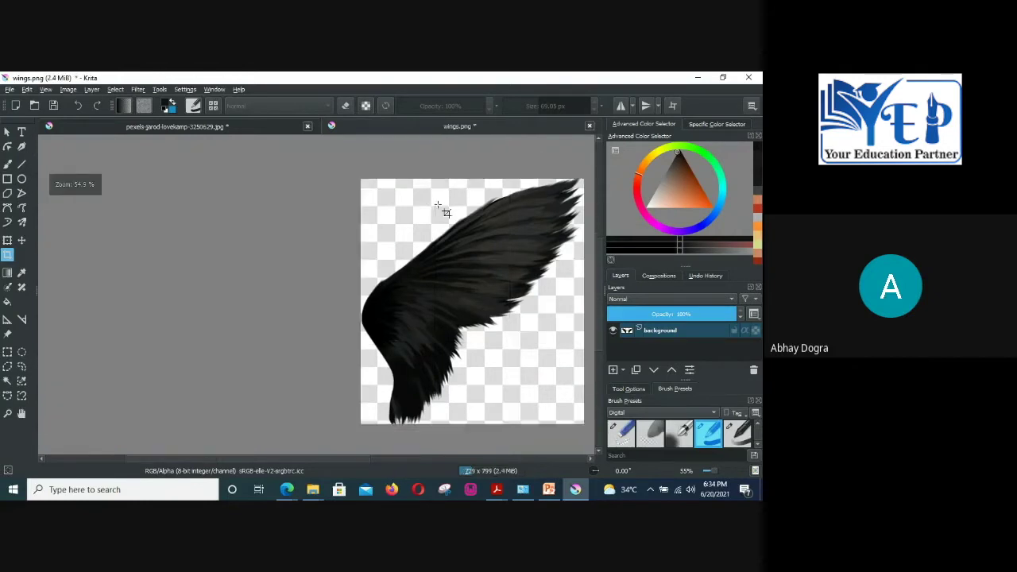
Step: Save the cropped right wing as the PNG image wings_rigt in the kRITA folder with the default export options, and close its document
left_click(10, 90)
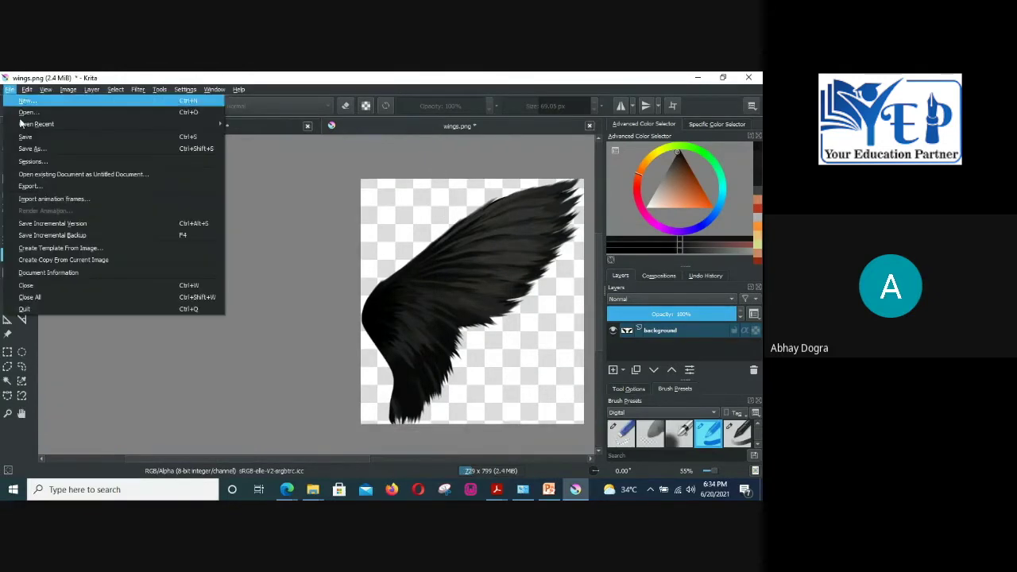
left_click(32, 145)
left_click(168, 294)
type("_rigt")
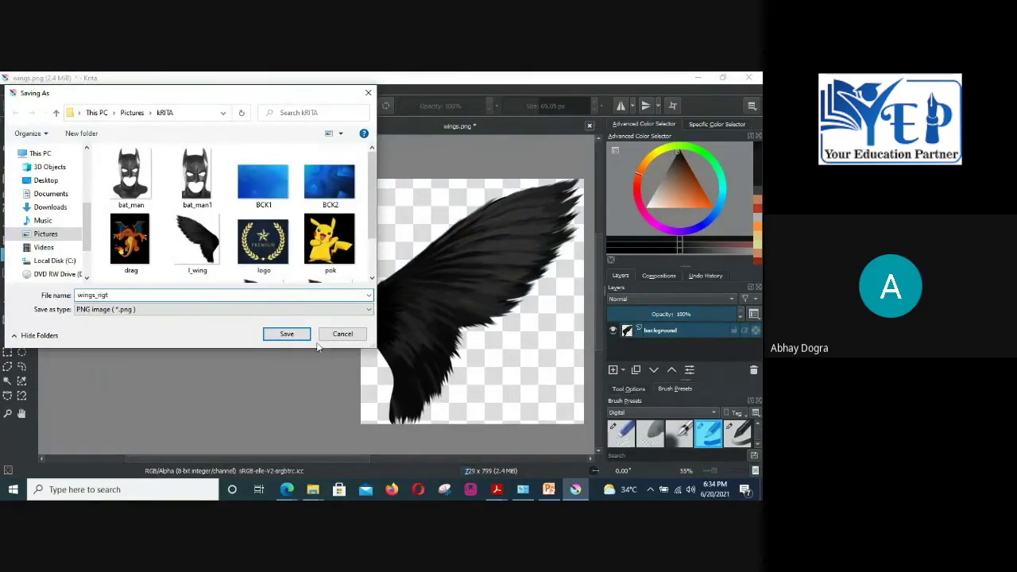
left_click(287, 334)
left_click(522, 416)
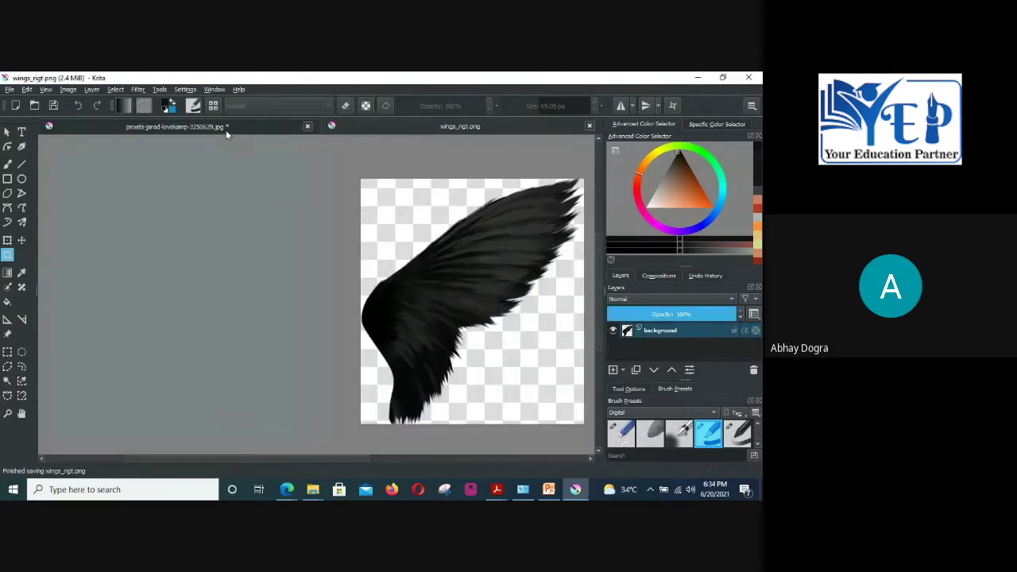
left_click(590, 126)
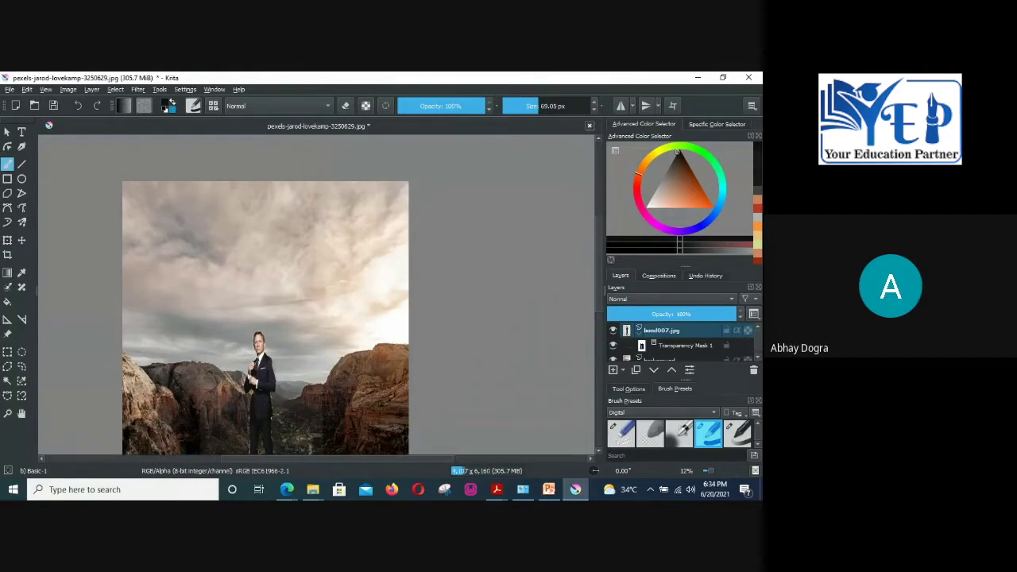
Step: Insert the wings_left image from the kRITA folder into the canyon composite as a new layer
left_click(312, 489)
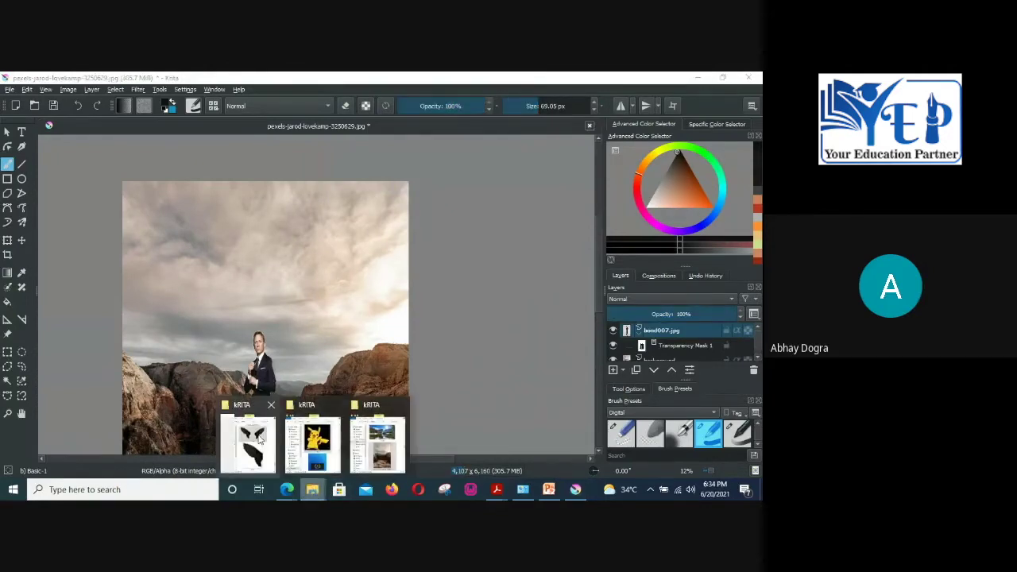
left_click(253, 439)
scroll(117, 296, "down", 3)
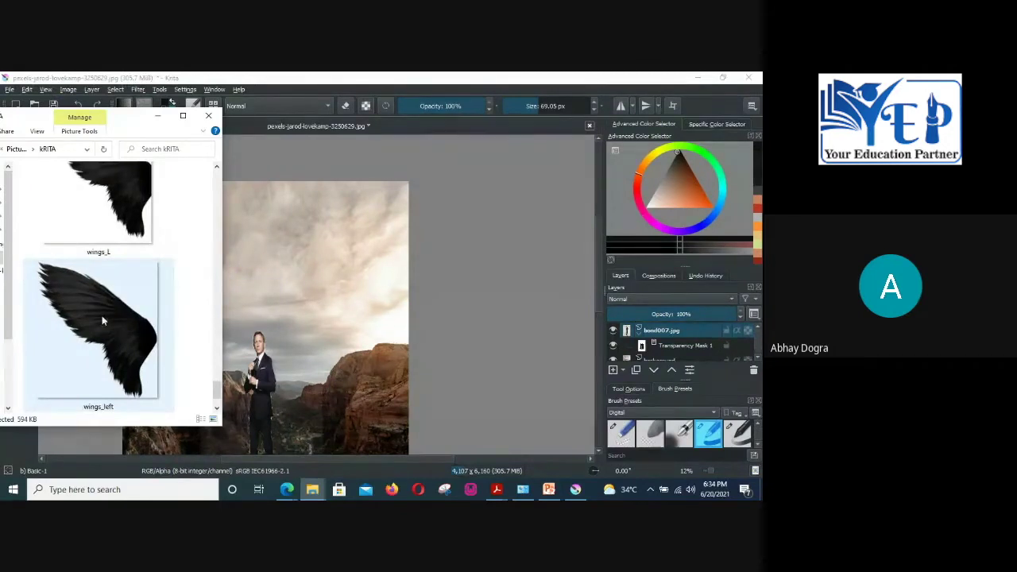
left_click_drag(100, 317, 326, 237)
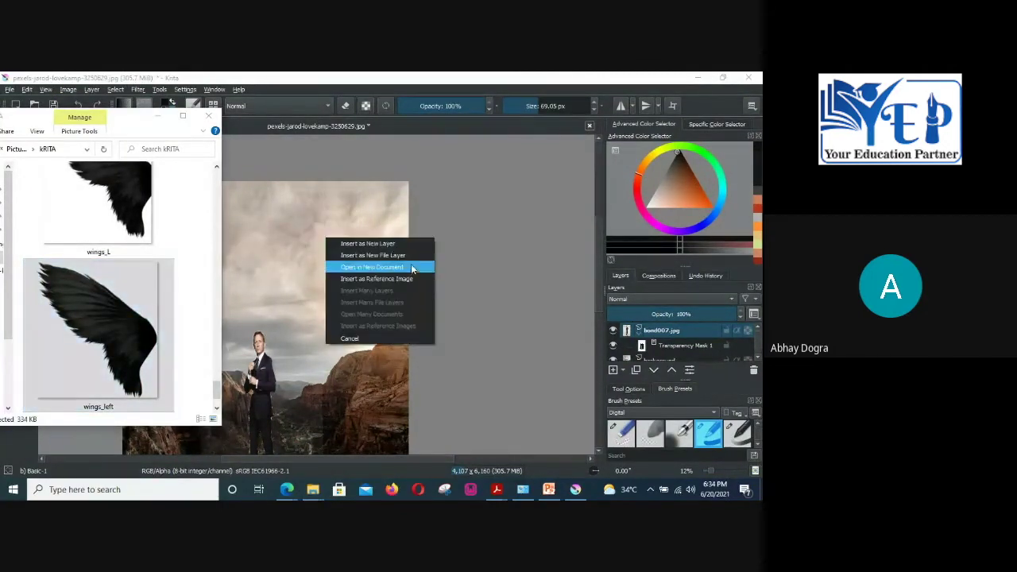
left_click(389, 244)
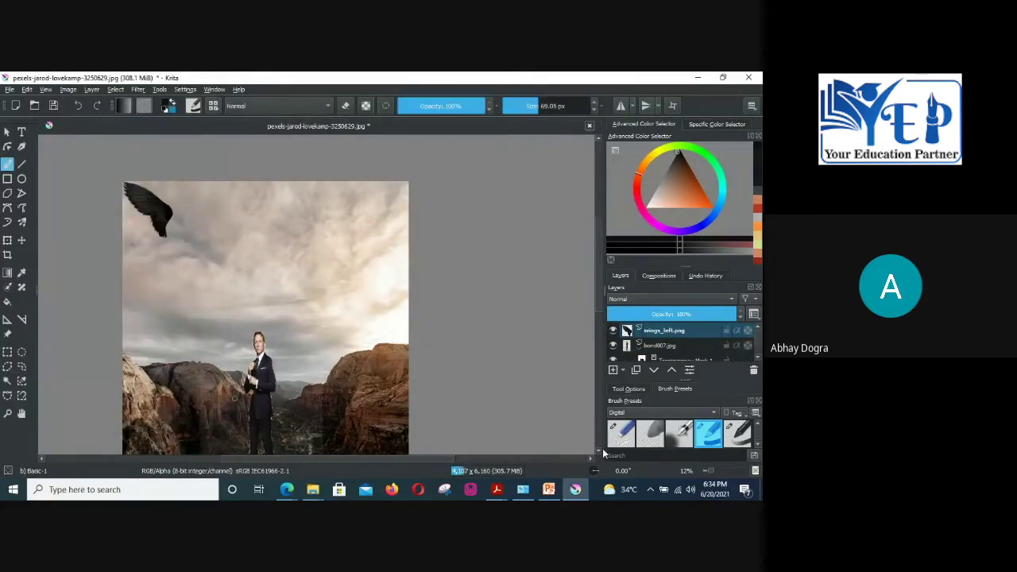
Step: Move the wings_left layer down to the man's shoulder on the left side of the figure
scroll(597, 455, "down", 3)
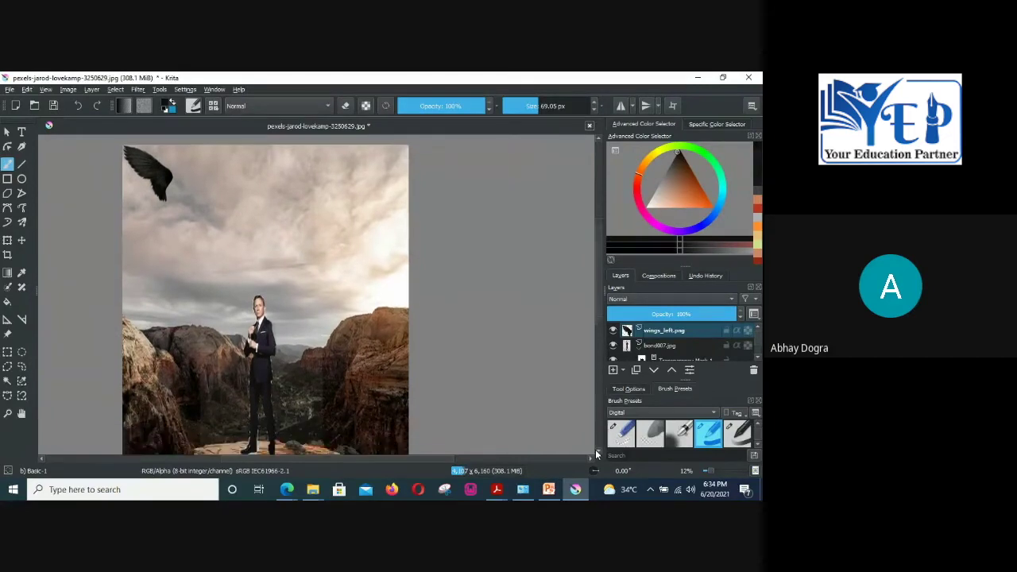
left_click(21, 240)
left_click_drag(161, 166, 241, 316)
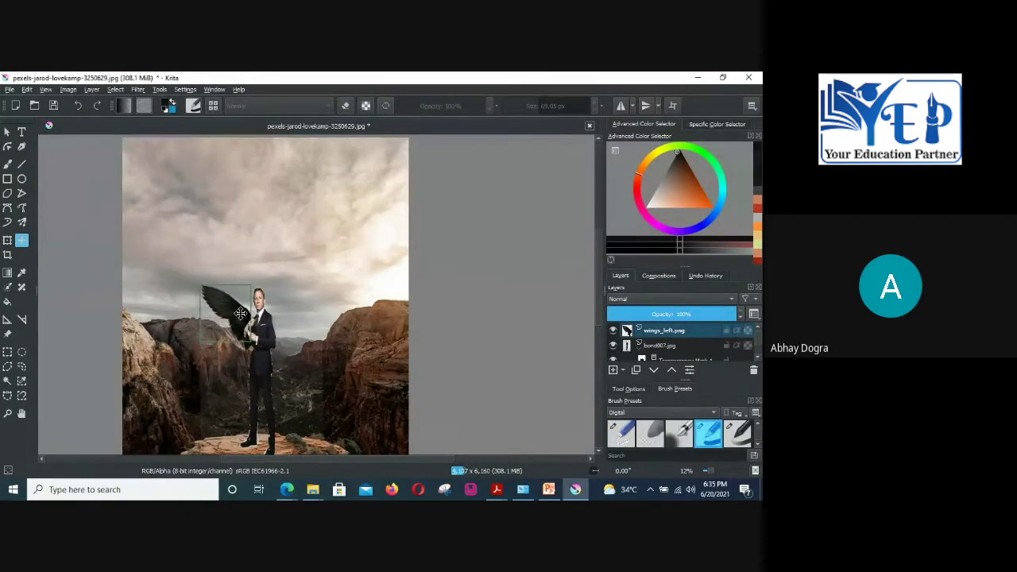
scroll(268, 310, "up", 1)
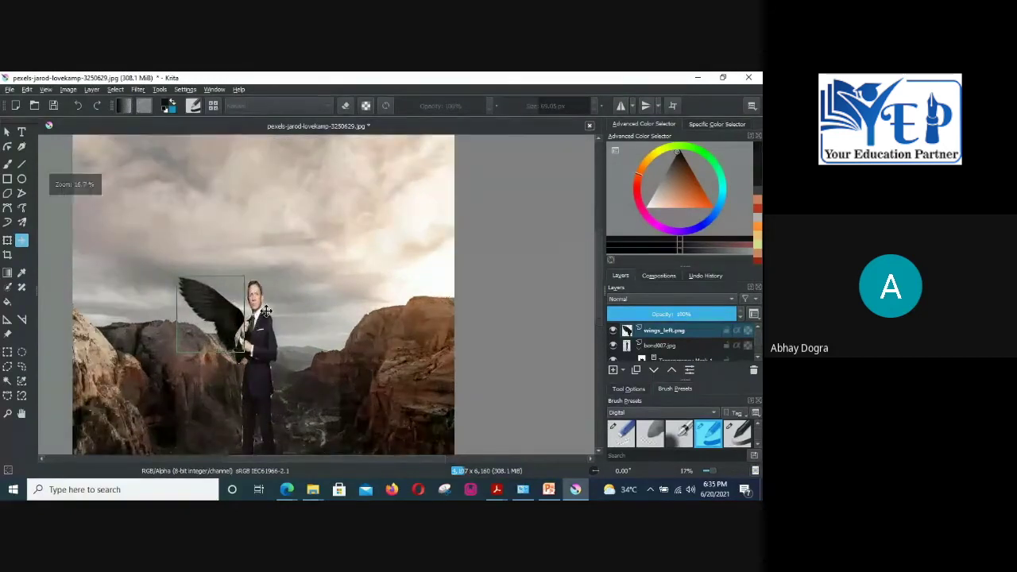
scroll(266, 312, "up", 1)
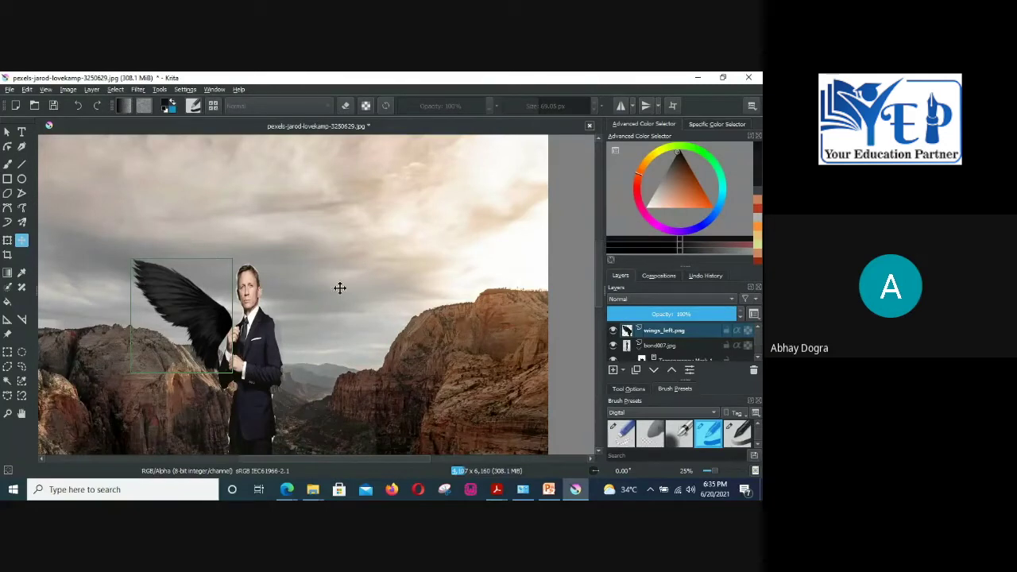
Step: Insert the wings_rigt image from the kRITA folder into the composite as a new layer
left_click(312, 490)
left_click(247, 441)
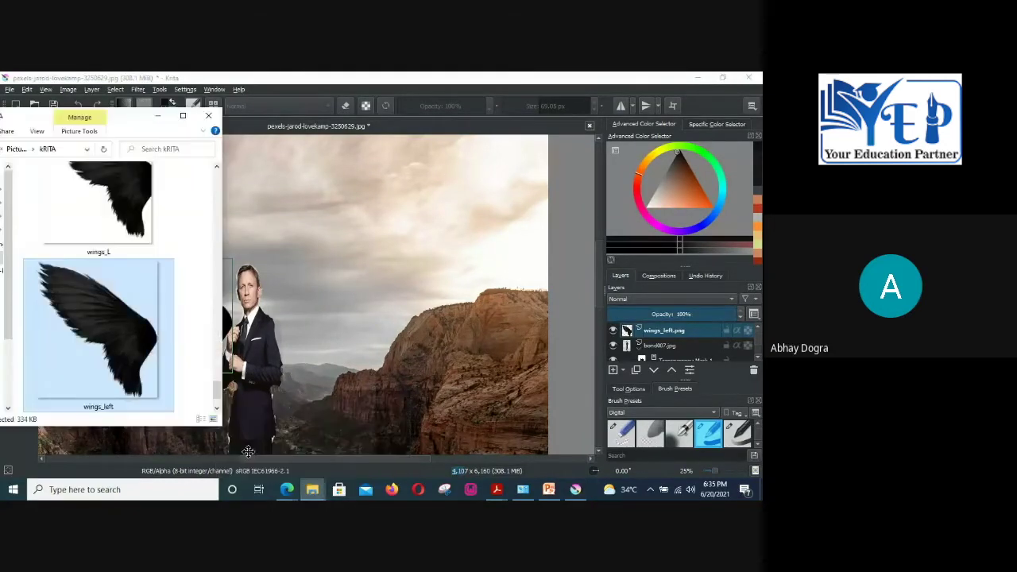
left_click_drag(125, 343, 428, 215)
left_click(454, 220)
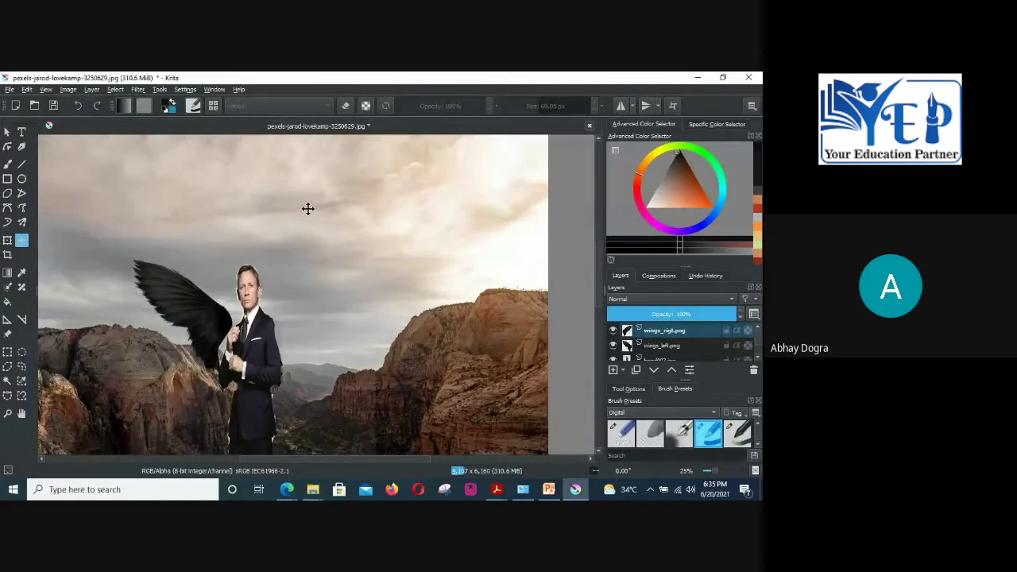
Step: Move the wings_rigt layer to the man's other shoulder so it mirrors the left wing
scroll(307, 209, "down", 3)
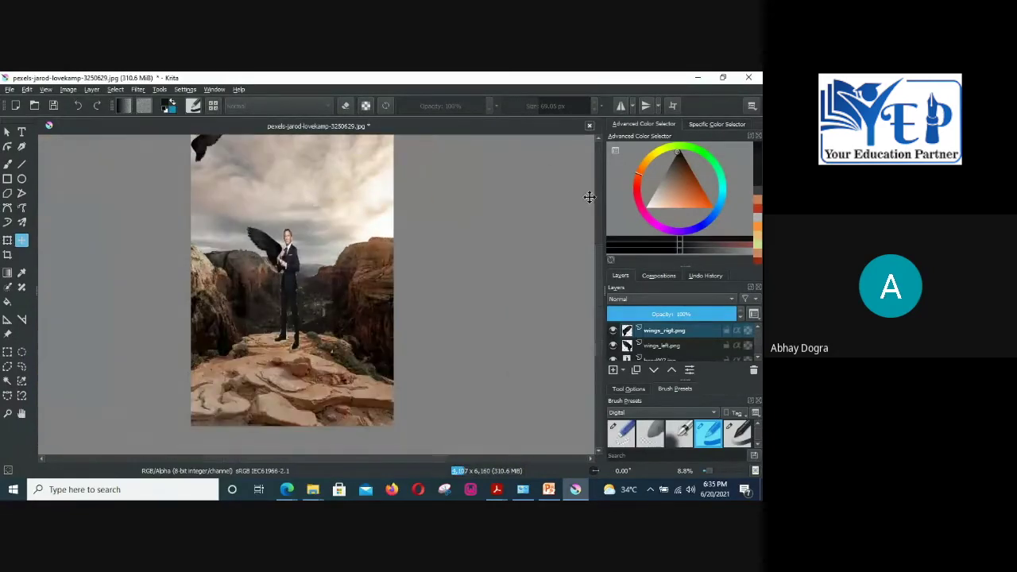
scroll(598, 306, "up", 2)
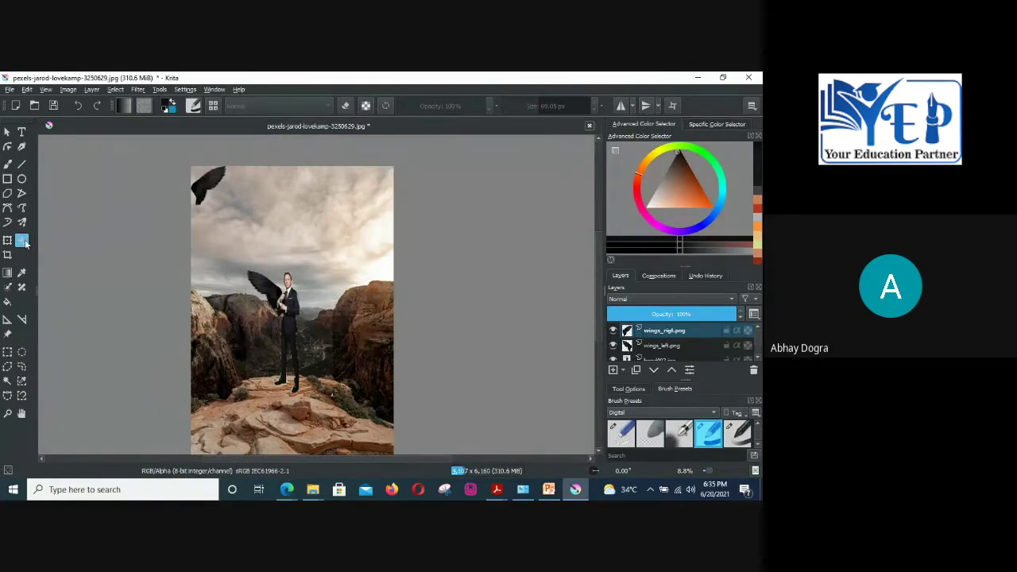
left_click_drag(208, 184, 304, 285)
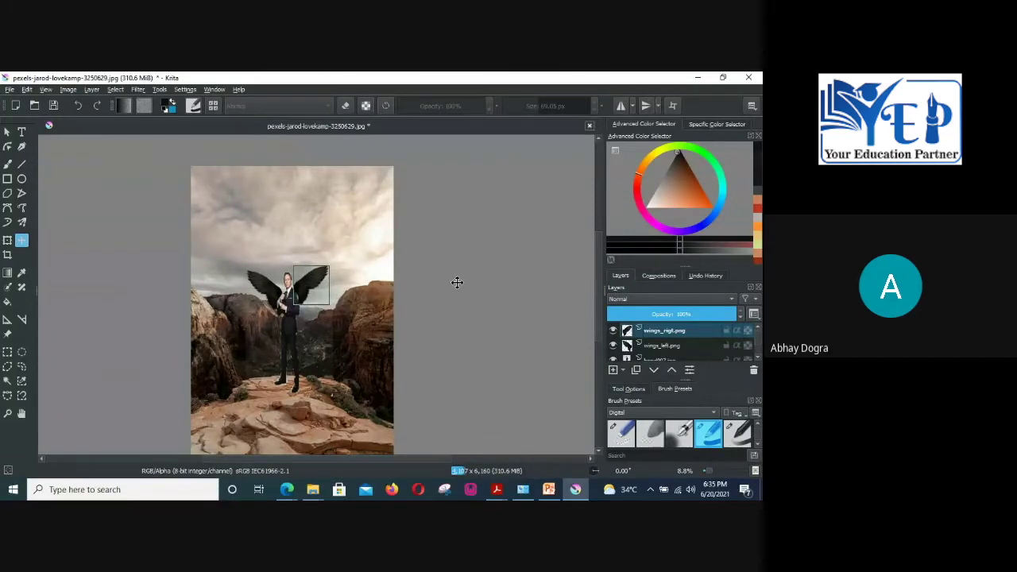
scroll(457, 282, "up", 3)
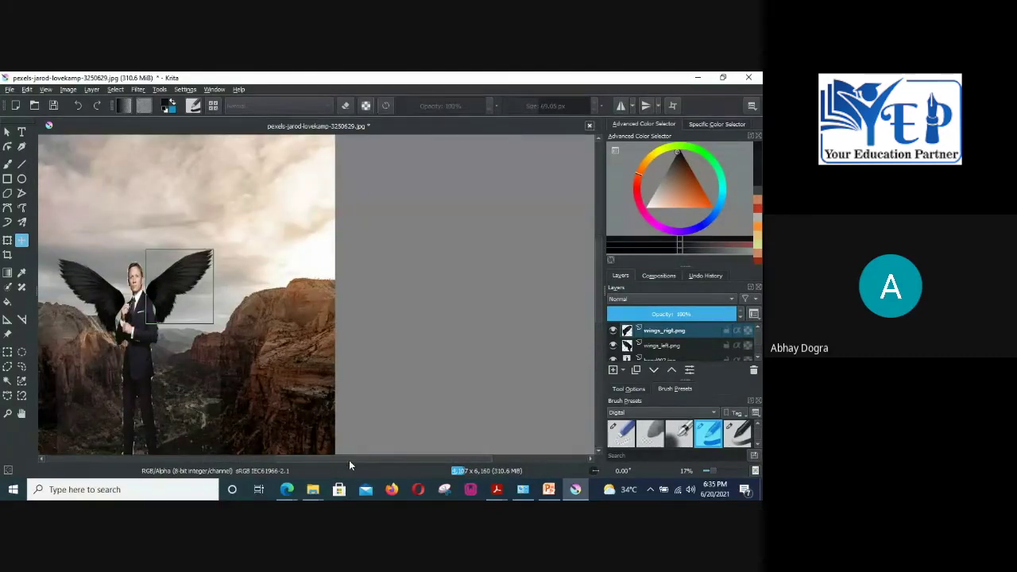
scroll(349, 460, "up", 3)
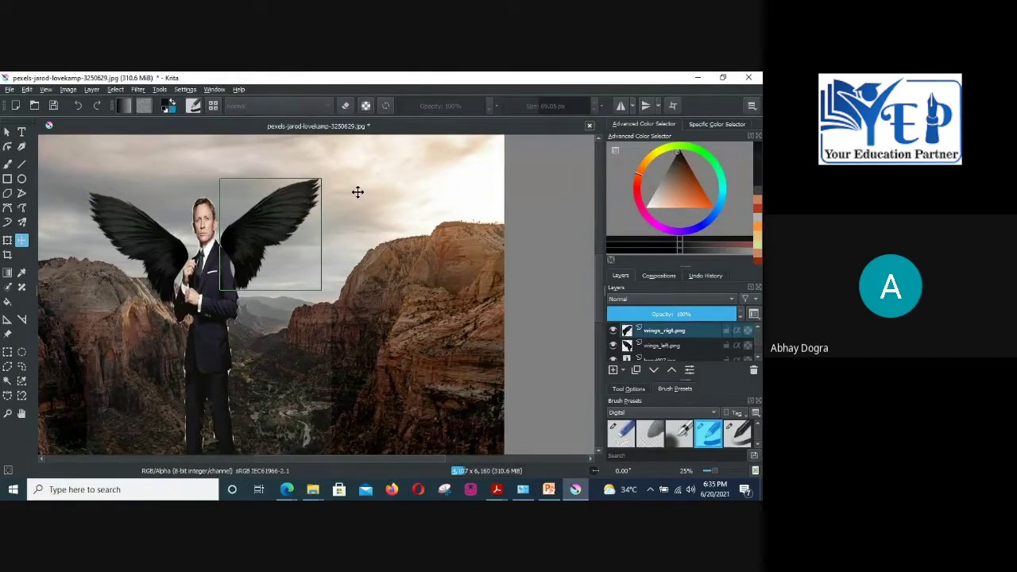
left_click(7, 131)
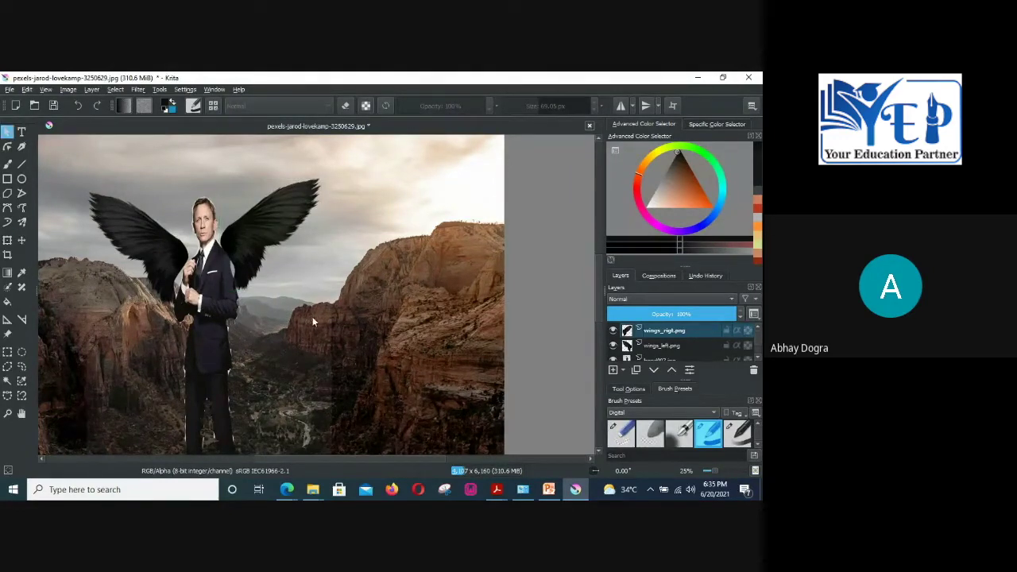
Step: Insert the bat_man1 mask image from the kRITA folder into the composite as a new layer
mouse_move(312, 490)
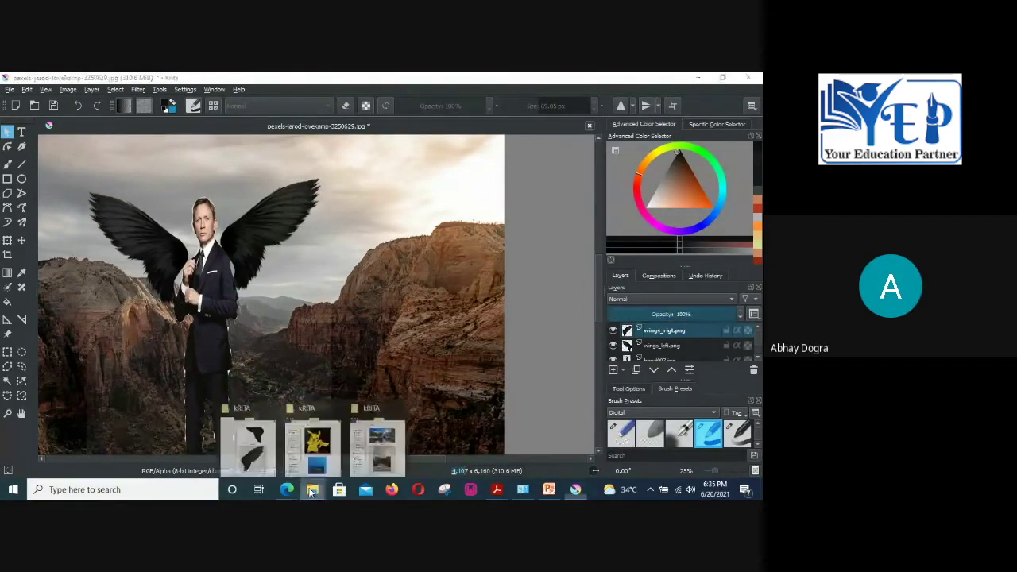
left_click(262, 455)
scroll(103, 298, "up", 10)
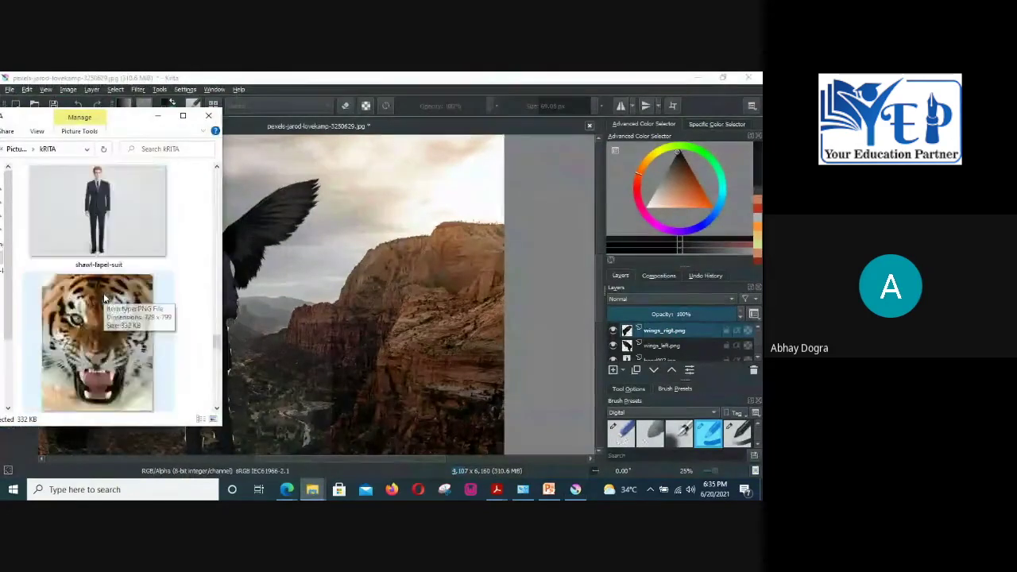
scroll(103, 298, "up", 6)
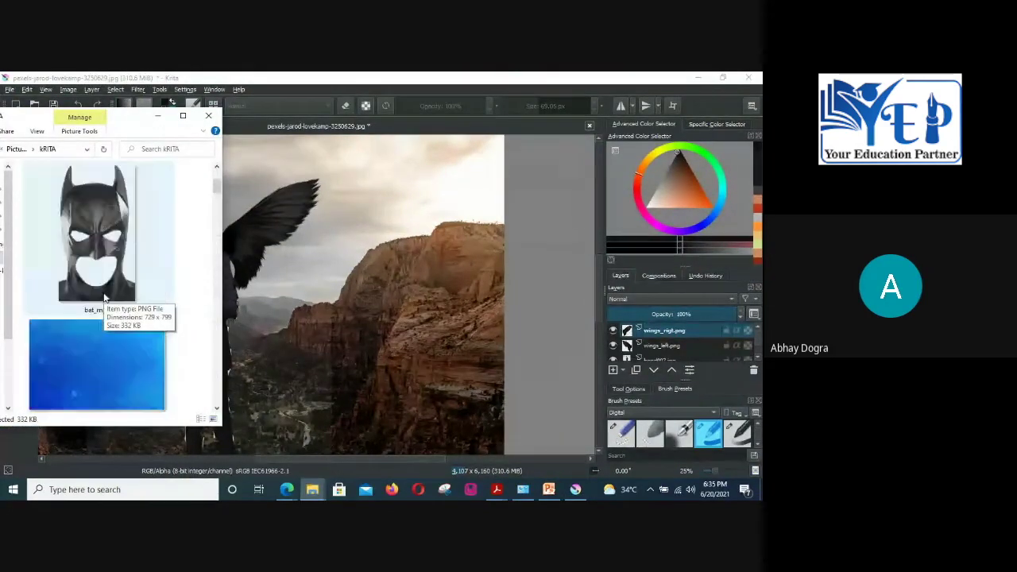
scroll(103, 298, "up", 5)
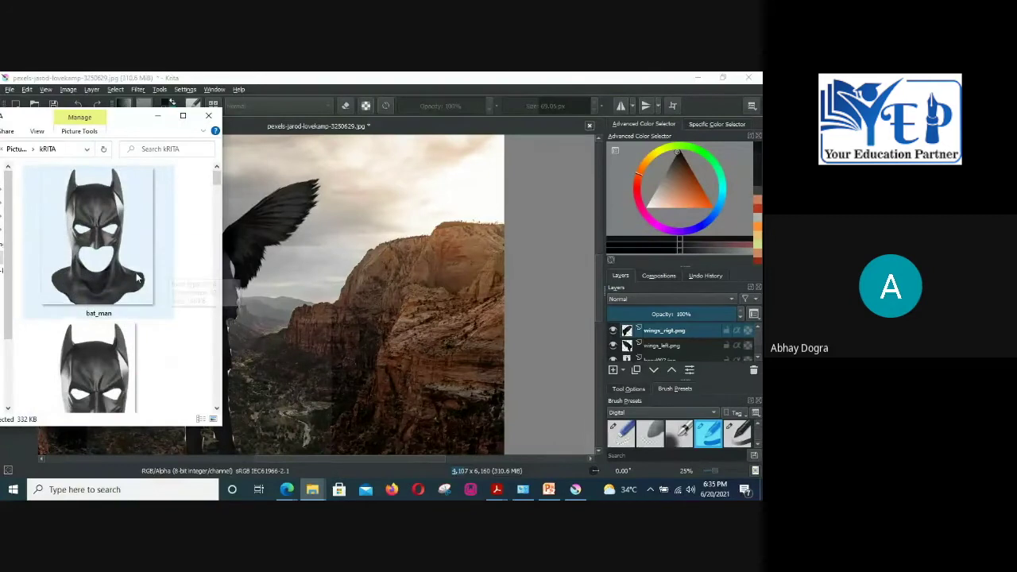
left_click_drag(137, 278, 406, 205)
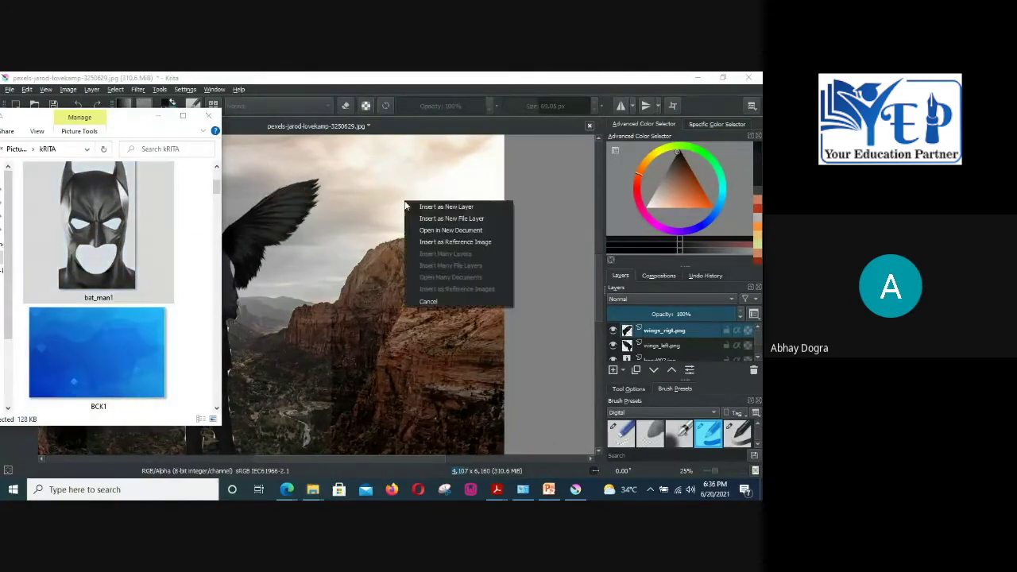
left_click(476, 208)
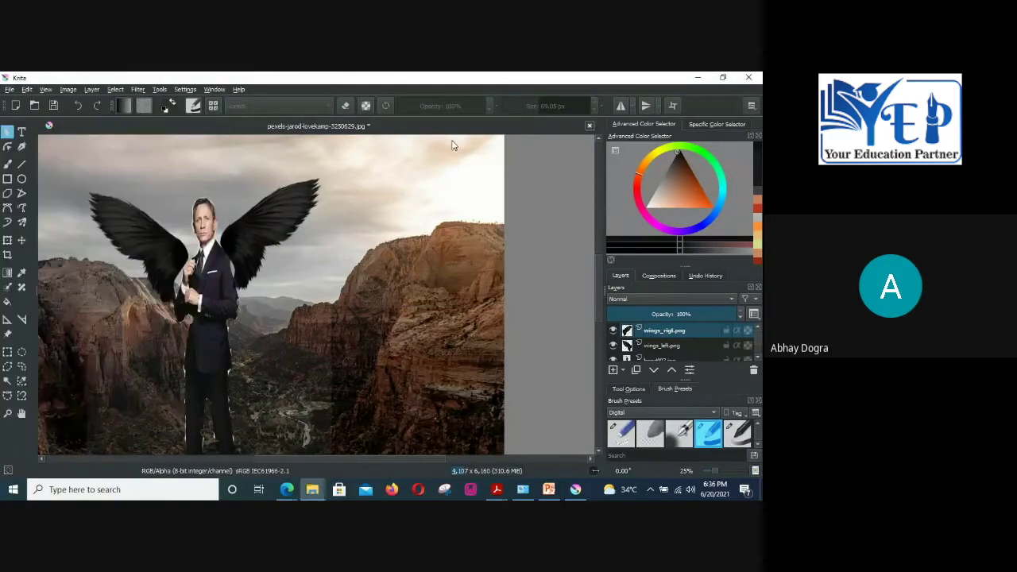
Step: Move the bat_man1 mask layer from the canvas corner onto the man's head
key("minus")
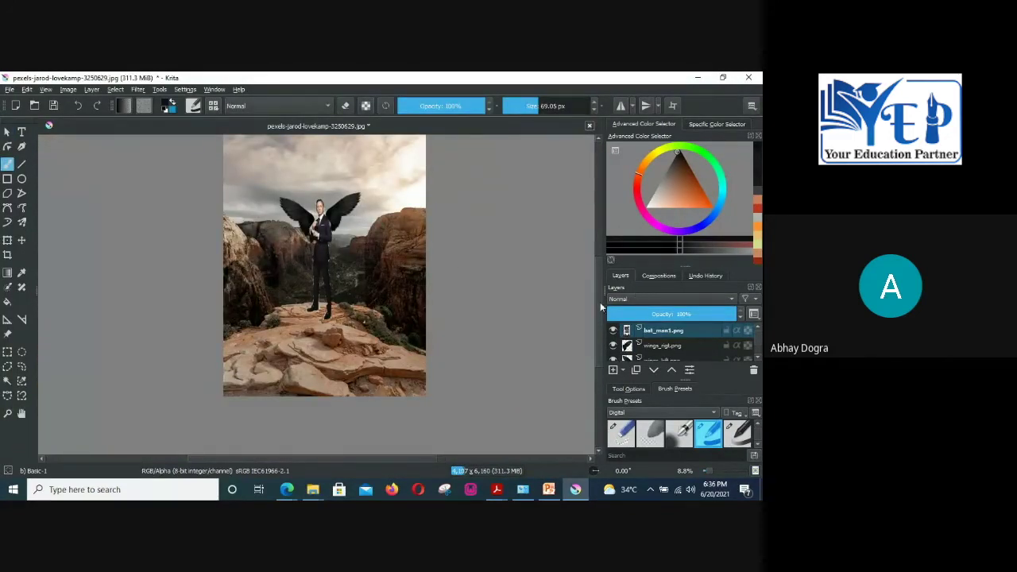
left_click_drag(602, 303, 607, 259)
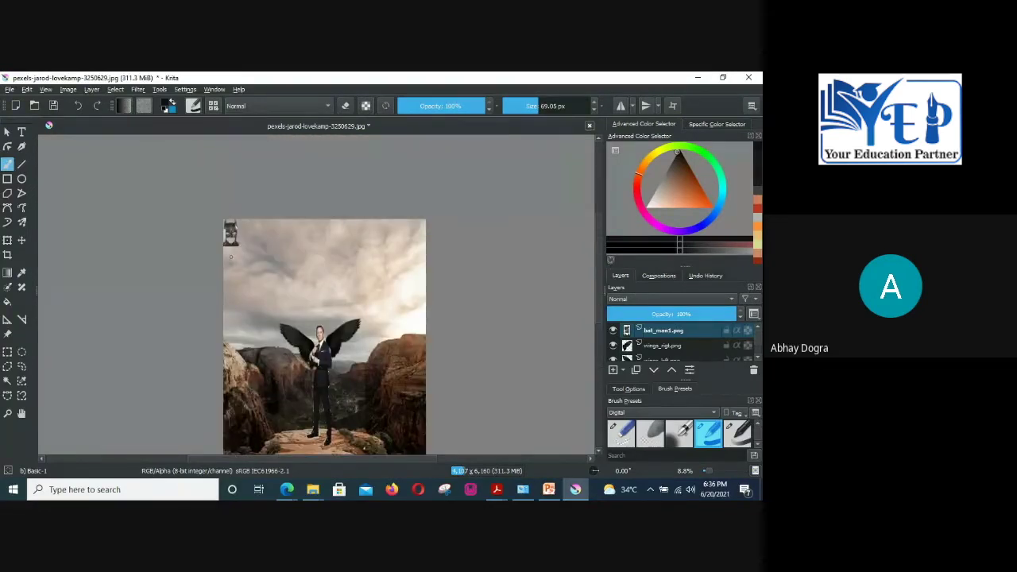
left_click(21, 240)
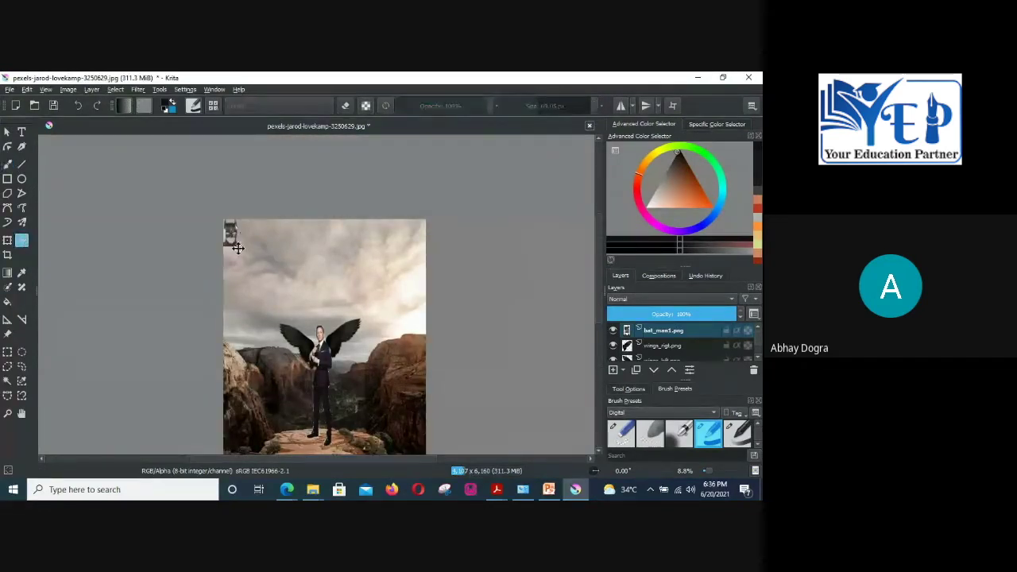
left_click_drag(232, 238, 321, 334)
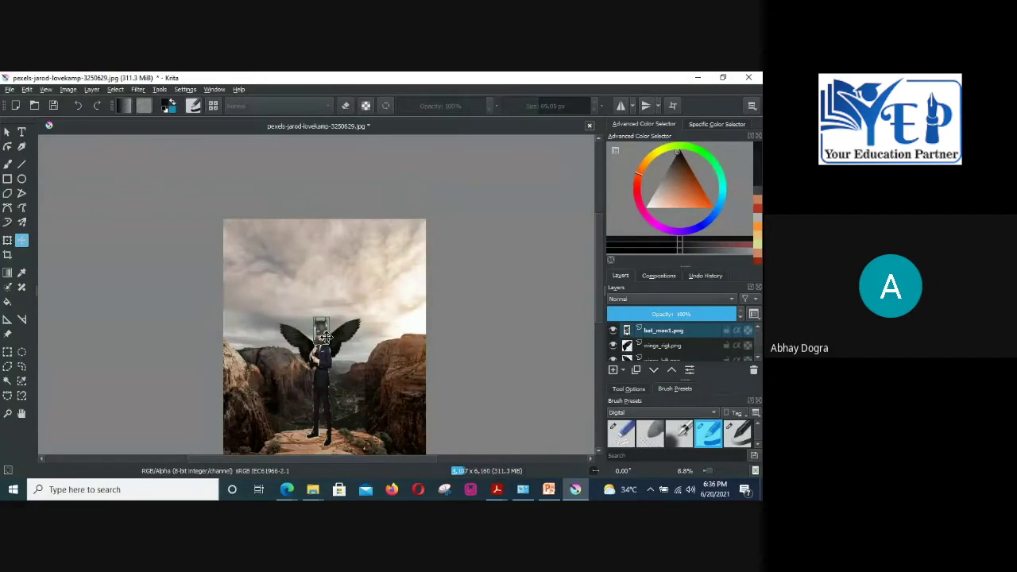
Step: Transform the bat_man1.png layer to make the mask narrower so it fits the suited man's head
scroll(386, 342, "up", 2)
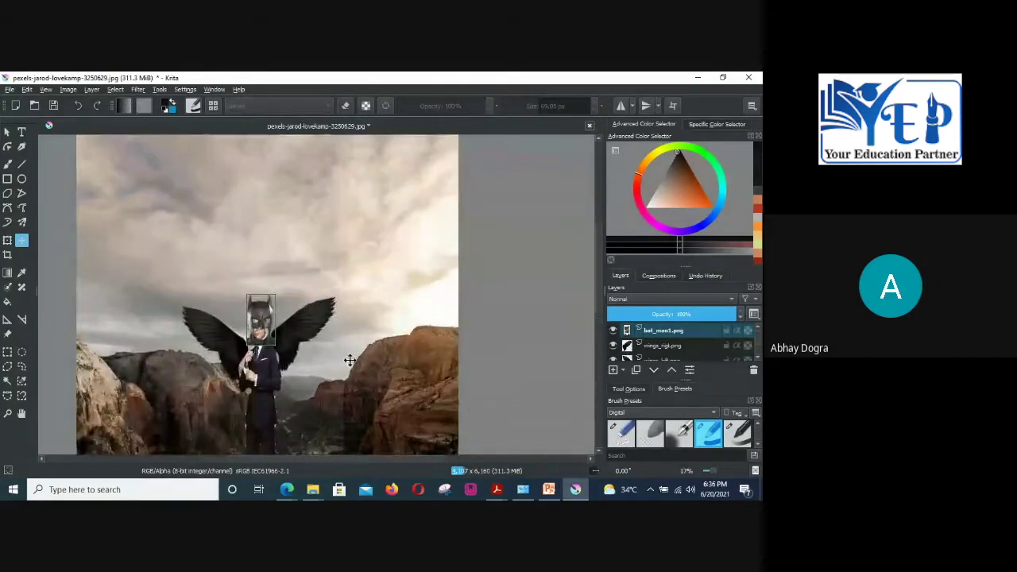
left_click(7, 240)
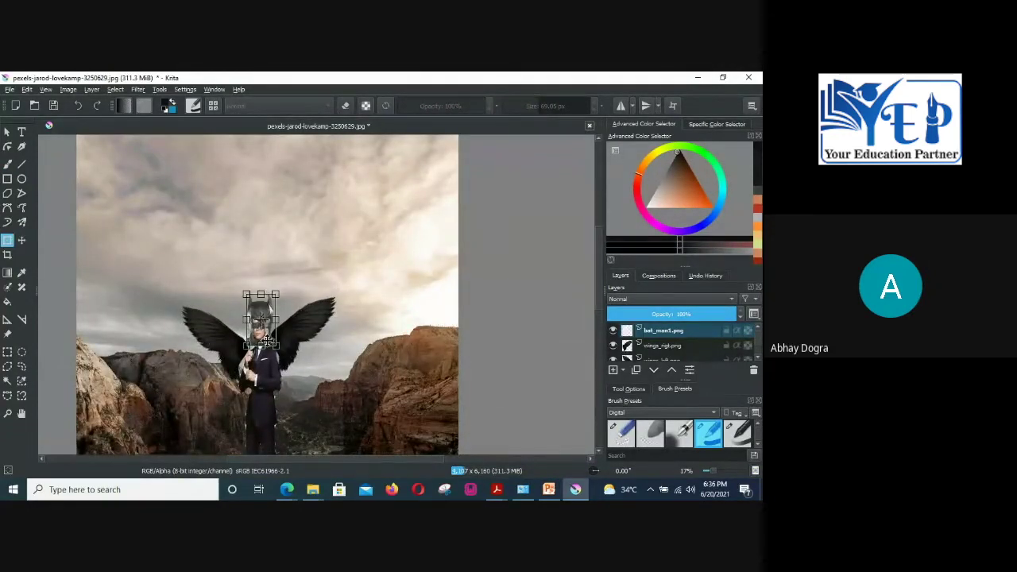
key("Return")
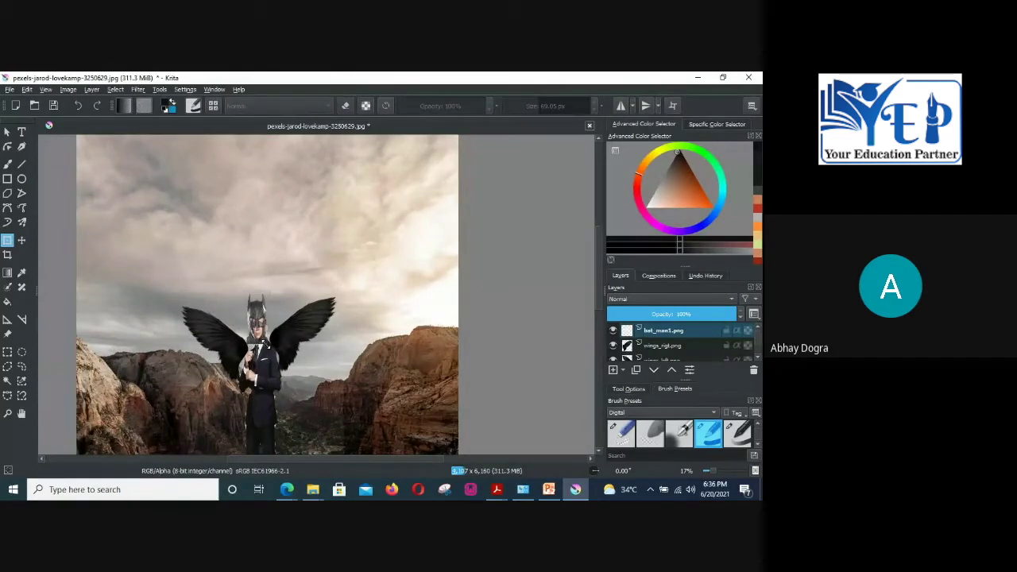
left_click(265, 342)
Step: Move the narrowed Batman mask so it sits over the man's face, just above the suit collar
left_click(21, 240)
left_click_drag(260, 319, 260, 325)
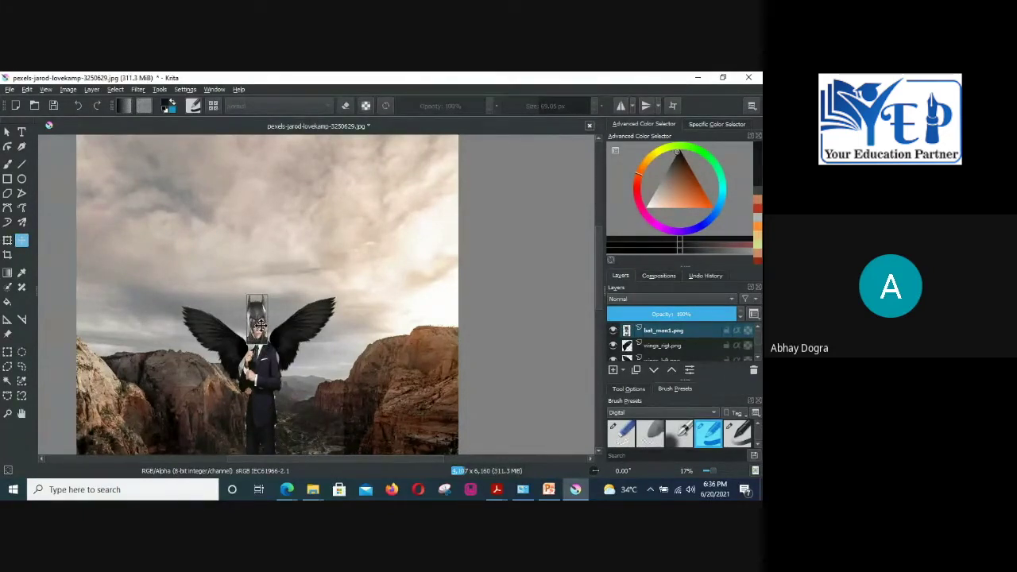
left_click_drag(267, 325, 270, 323)
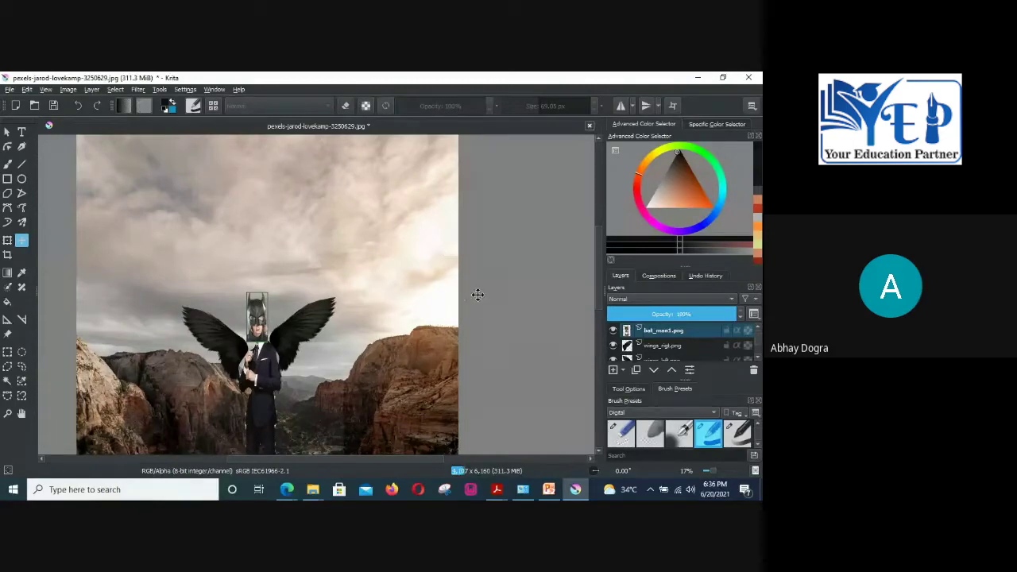
scroll(478, 279, "down", 3)
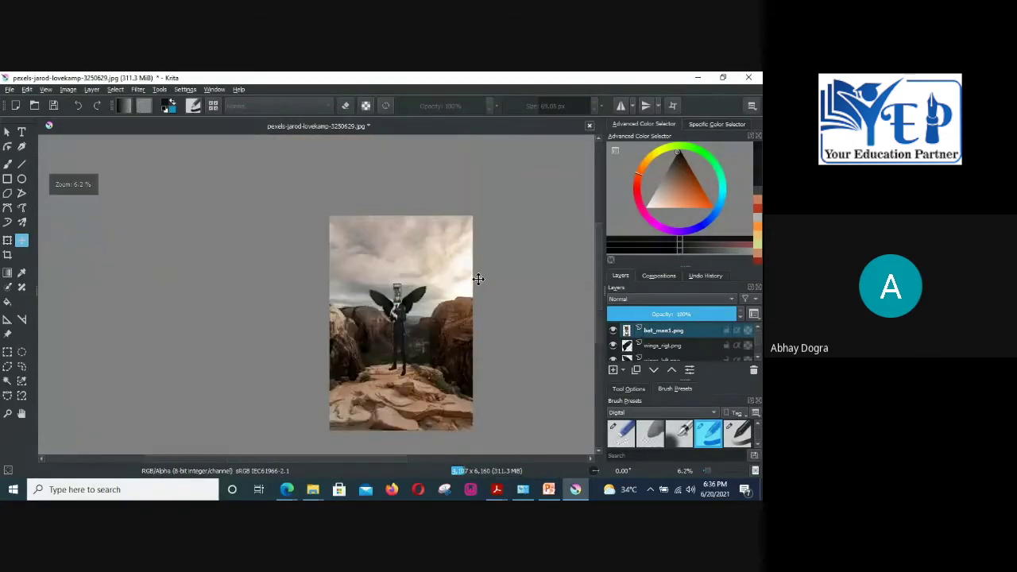
scroll(477, 279, "up", 4)
scroll(485, 338, "down", 1)
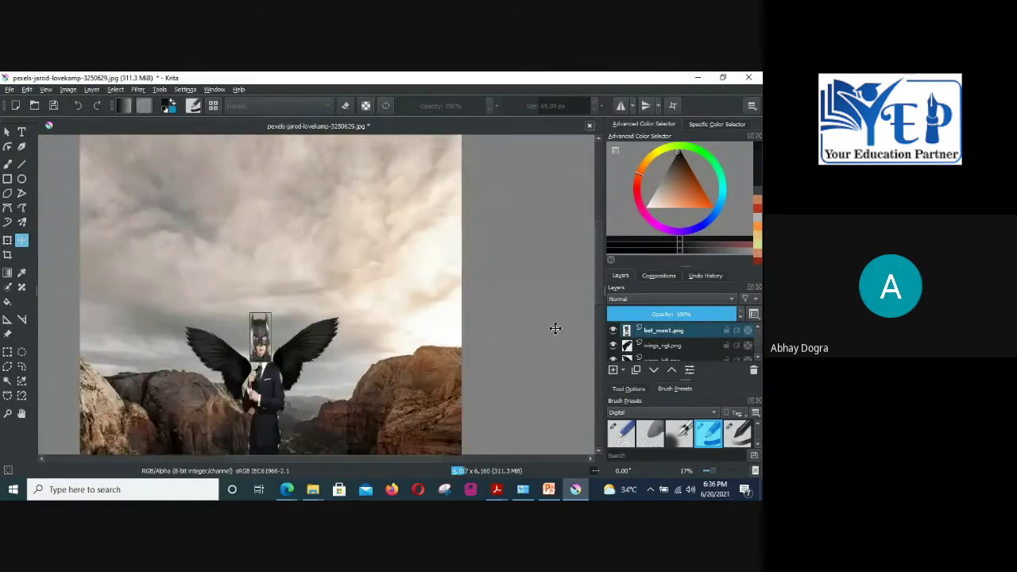
Step: Select the wings_left.png layer with the Transform tool and open the artistic Halftone filter for it
left_click_drag(600, 277, 597, 312)
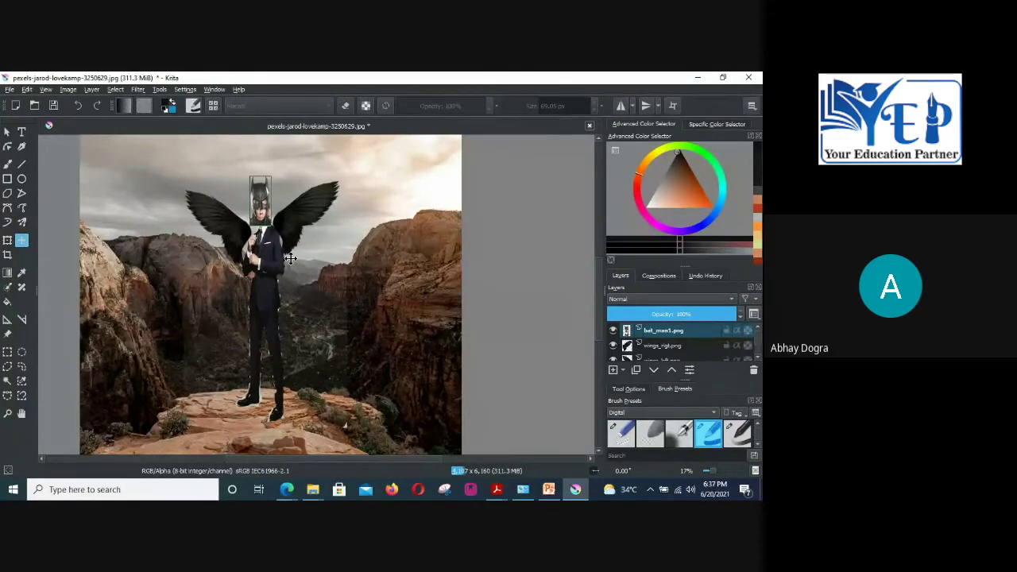
scroll(290, 258, "up", 1)
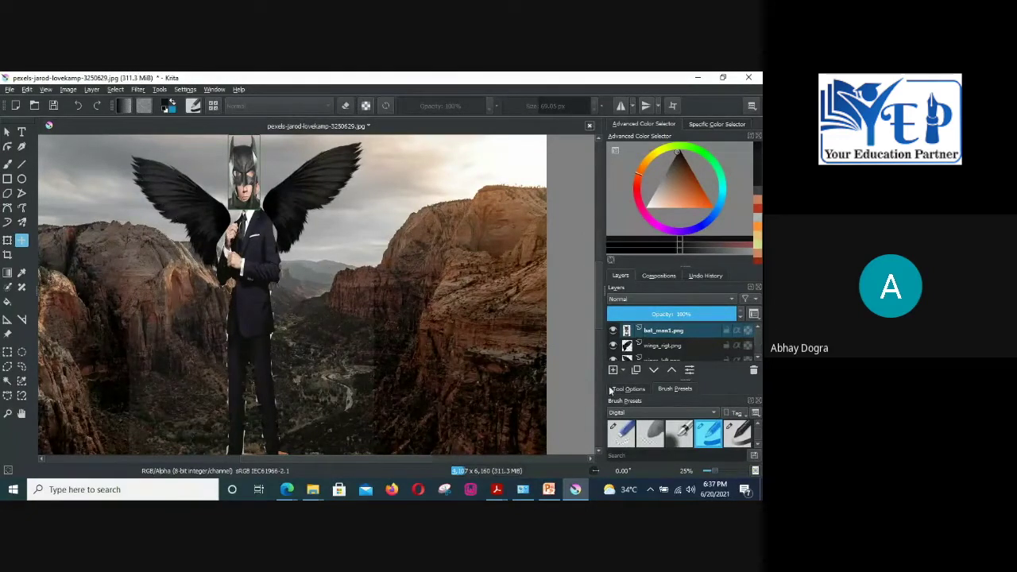
scroll(710, 340, "down", 2)
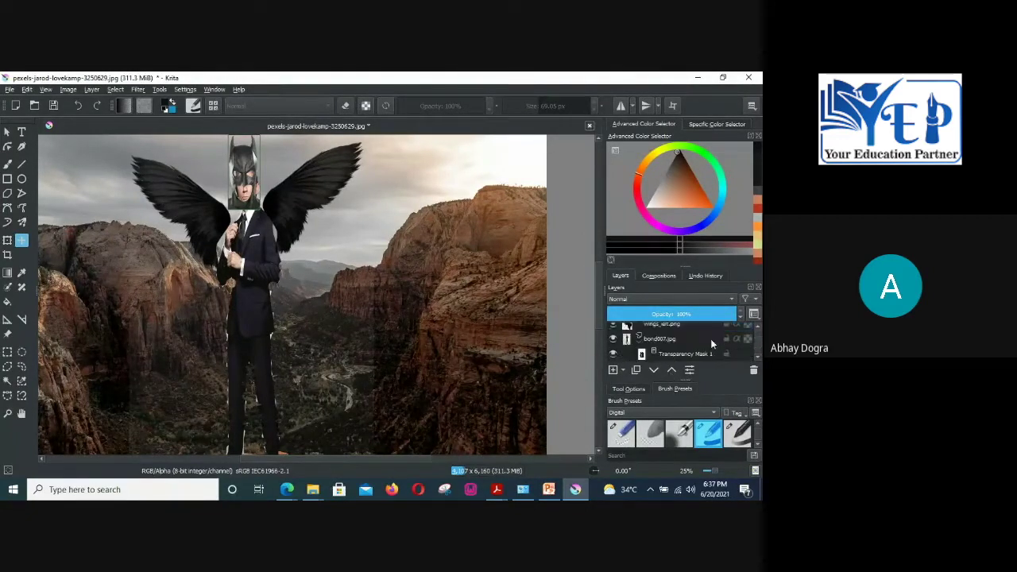
left_click(683, 327)
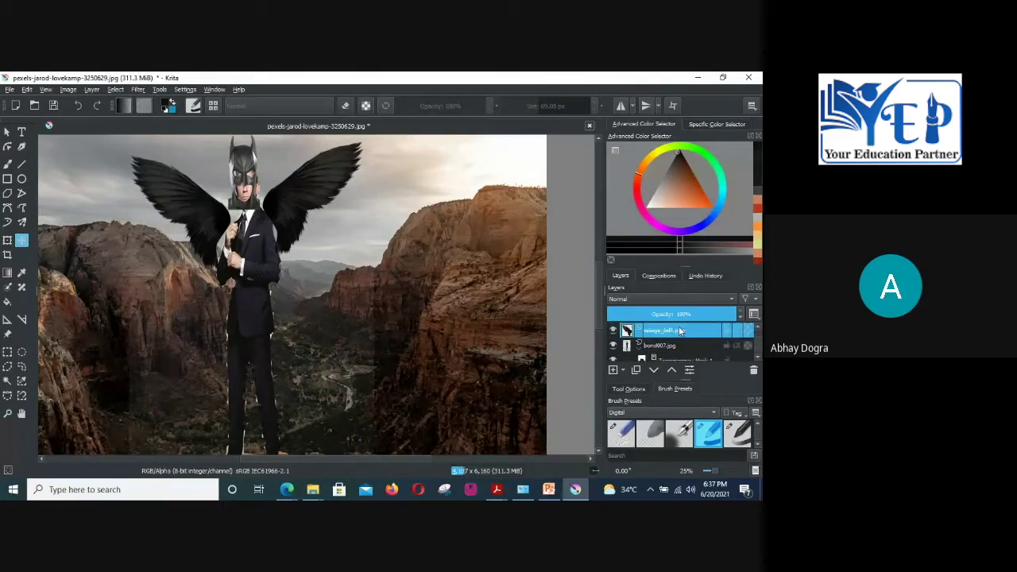
left_click(7, 239)
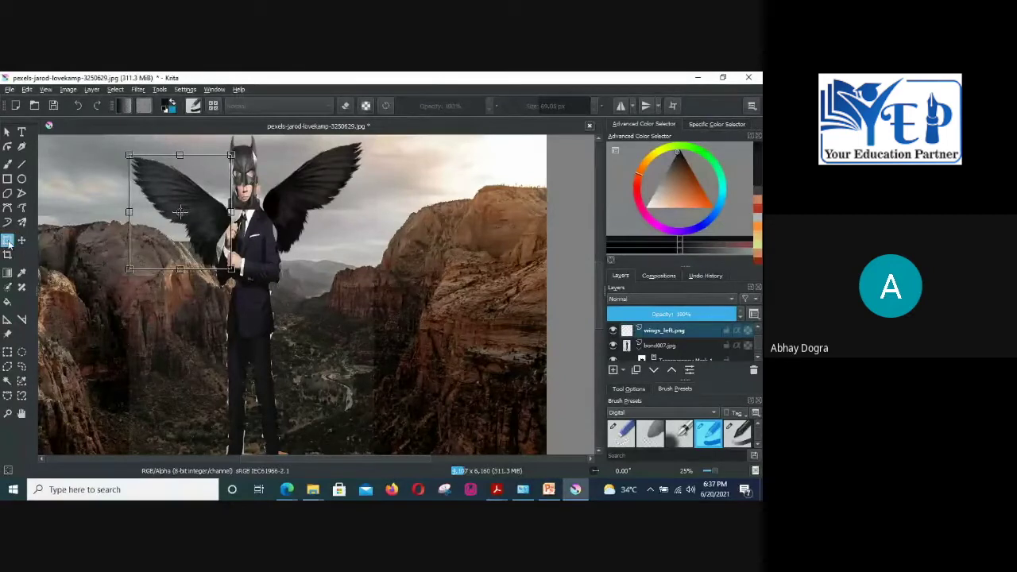
left_click(139, 89)
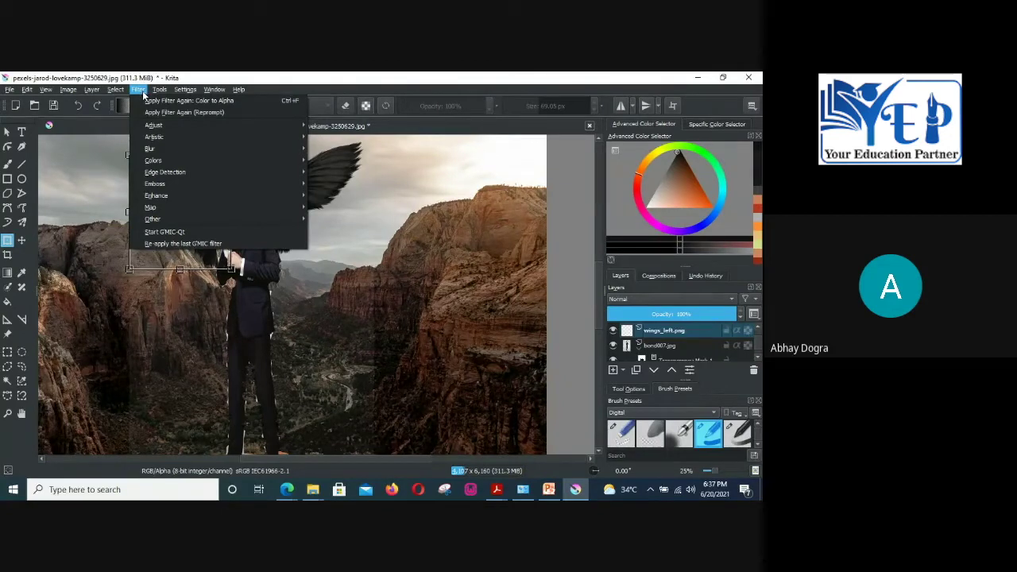
mouse_move(169, 126)
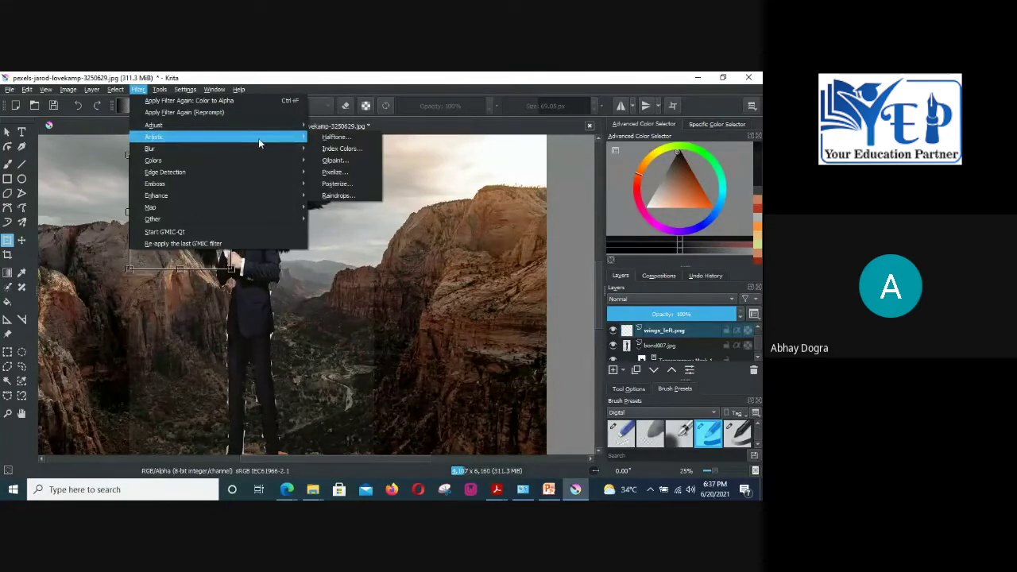
left_click(338, 138)
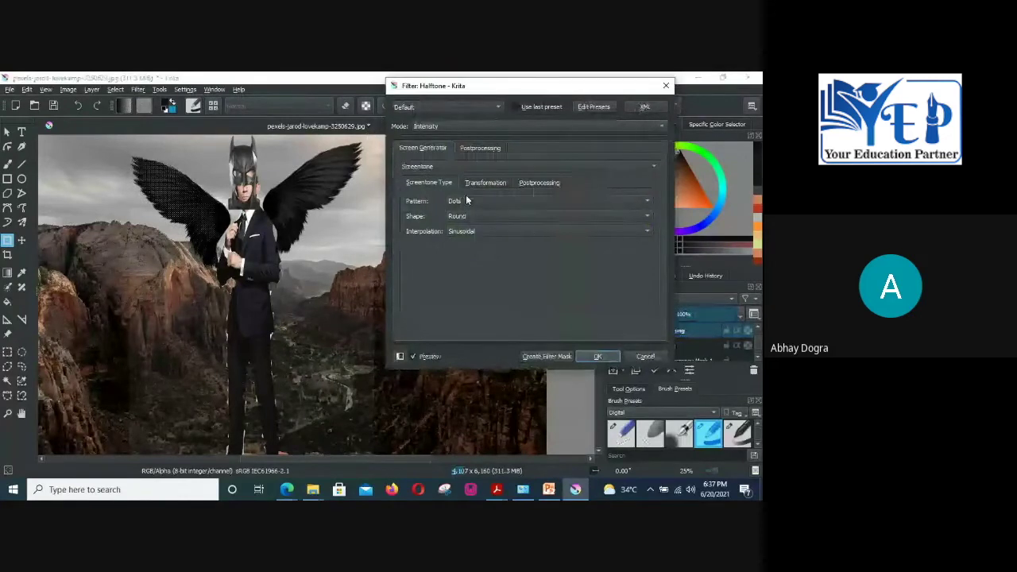
Step: Try the Lines halftone pattern with Sine Wave and Triangular Wave shapes on the left wing, and return the pattern to Dots
left_click(504, 201)
left_click(501, 213)
left_click(483, 217)
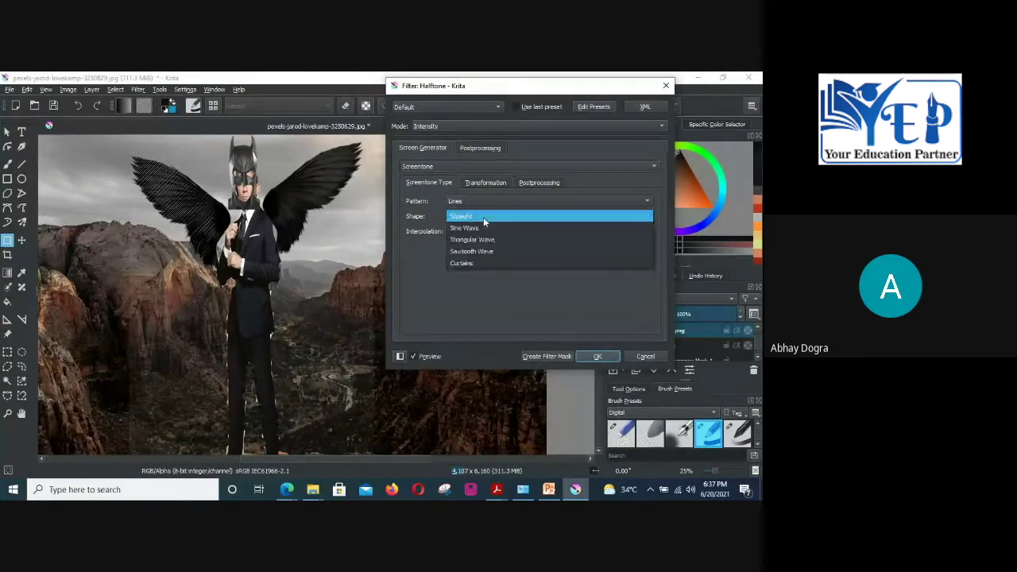
left_click(483, 226)
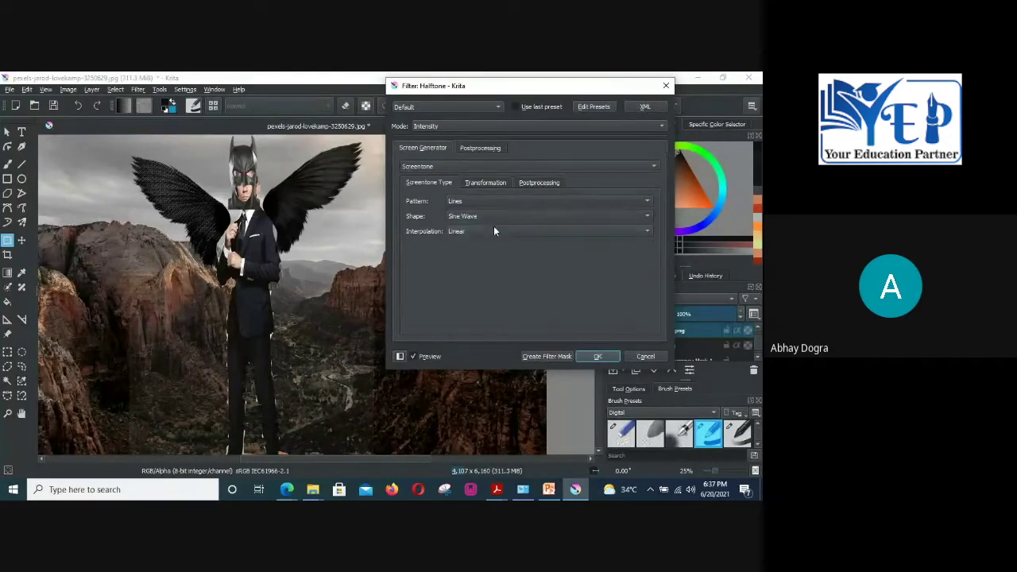
left_click(493, 230)
left_click(492, 240)
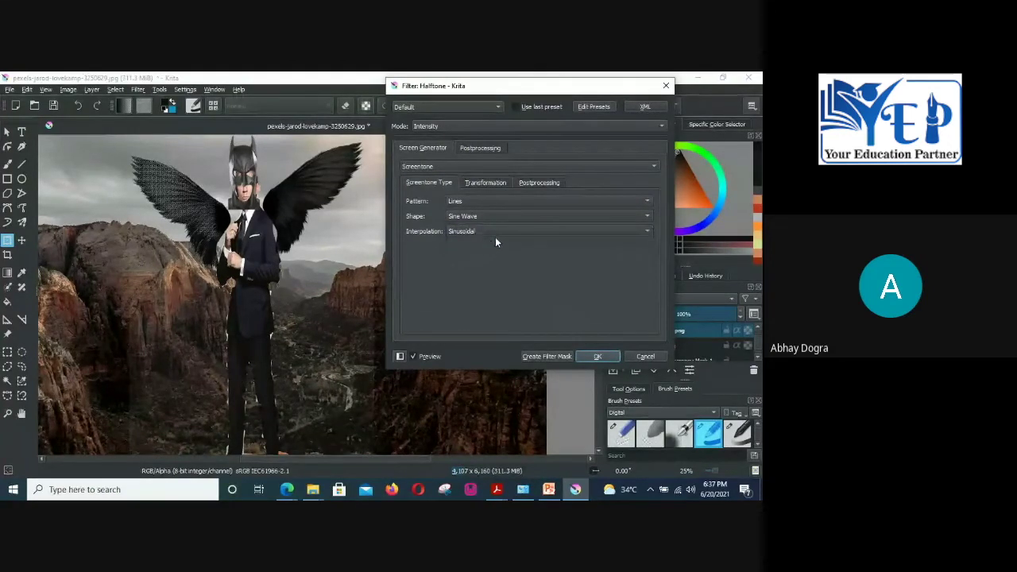
left_click(500, 215)
left_click(499, 227)
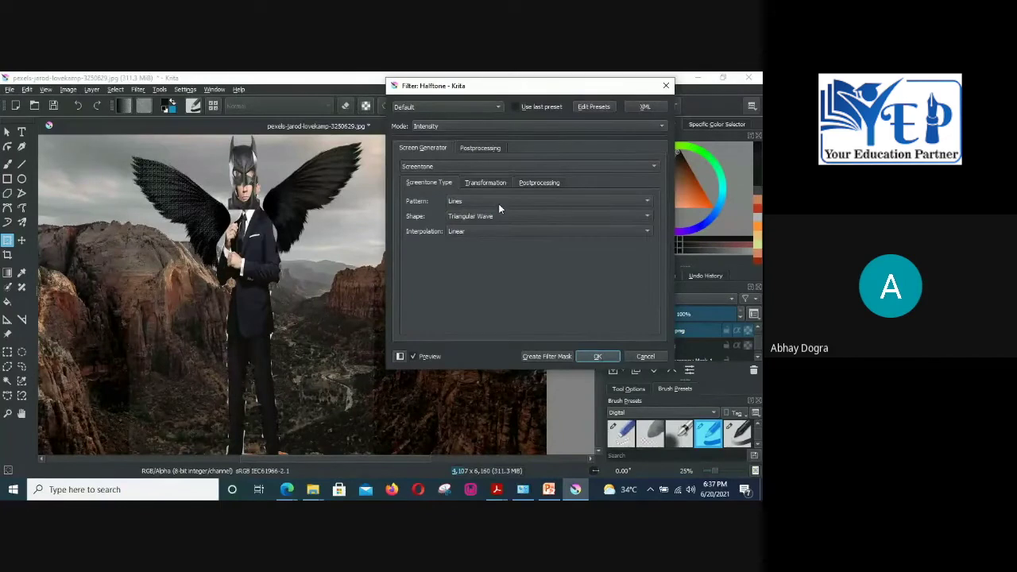
left_click(498, 203)
left_click(518, 327)
left_click(453, 203)
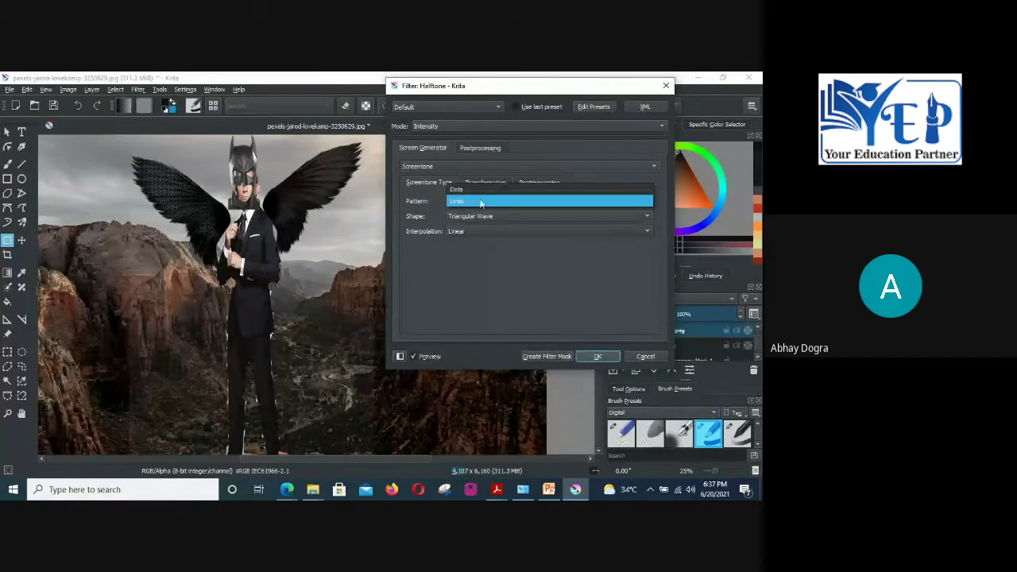
left_click(480, 191)
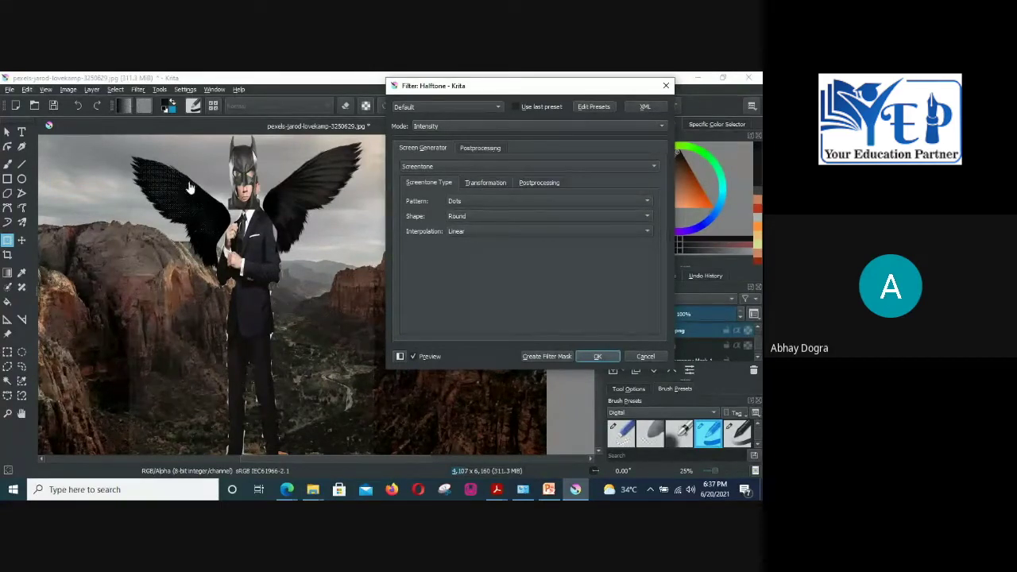
Step: Apply the Halftone filter to the left wing with the Lines pattern, Straight shape and Linear interpolation
left_click(464, 203)
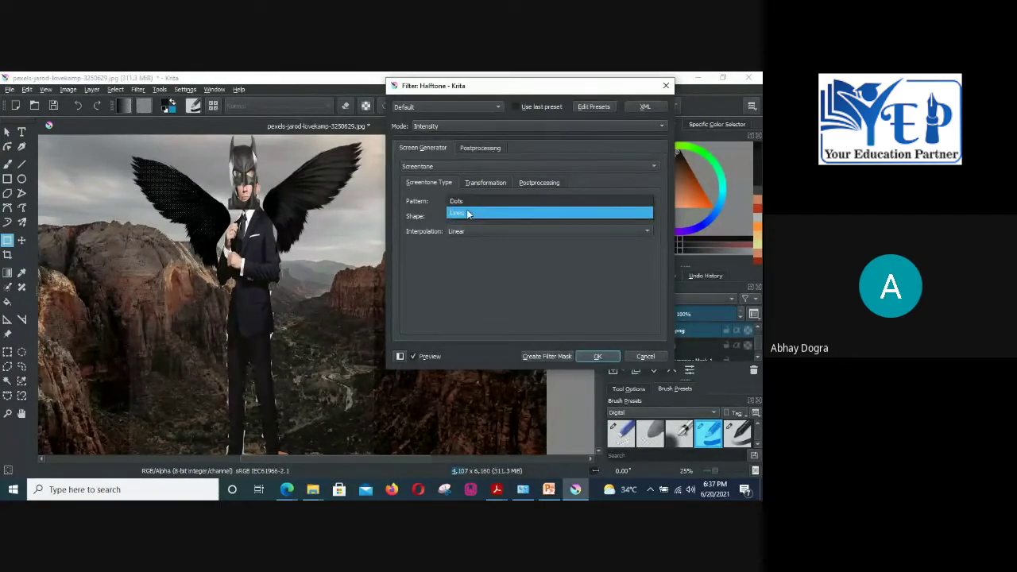
left_click(468, 213)
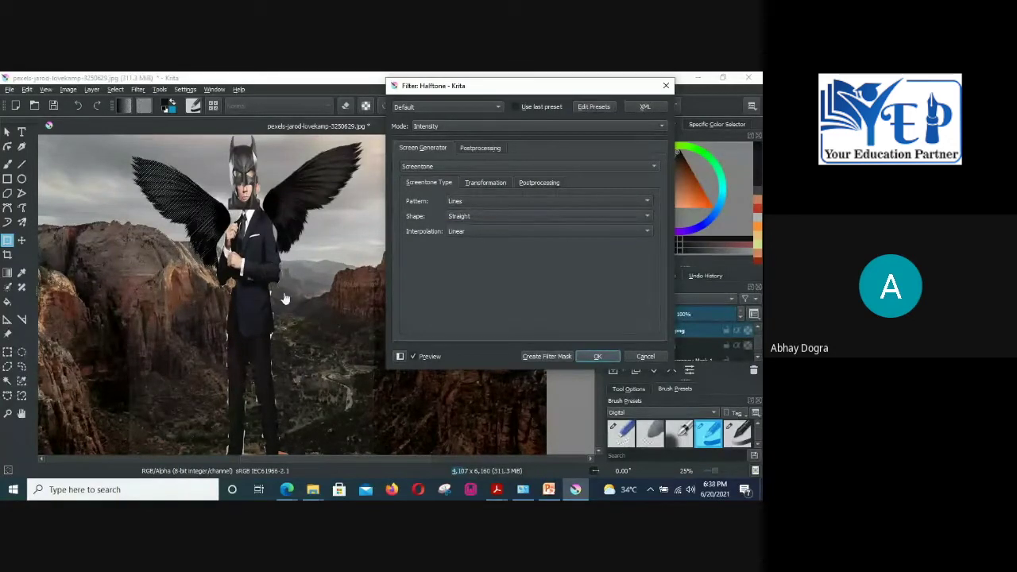
left_click(598, 356)
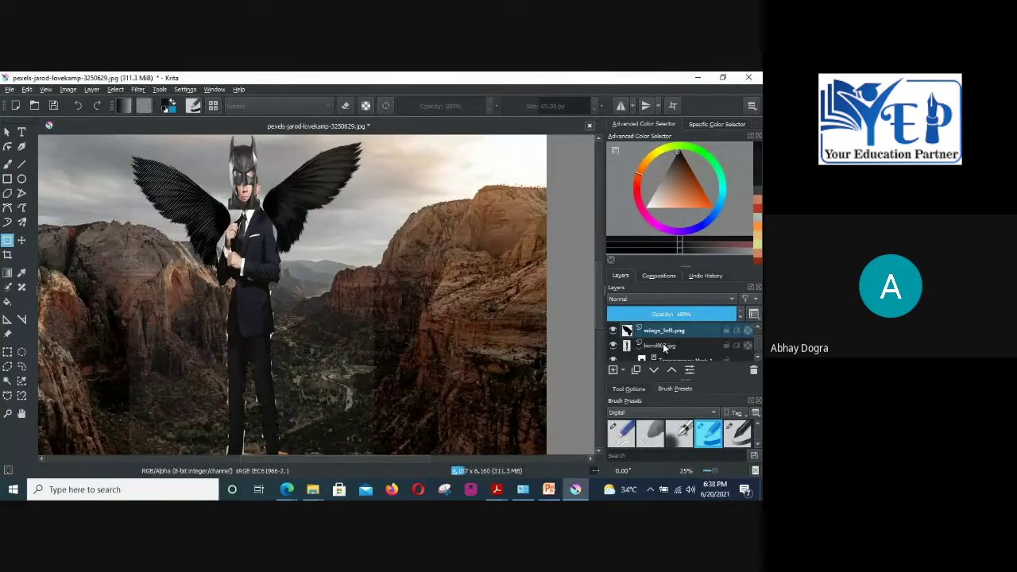
Step: Select the right wing's layer with the Transform tool and open the artistic Halftone filter for it
scroll(664, 341, "up", 2)
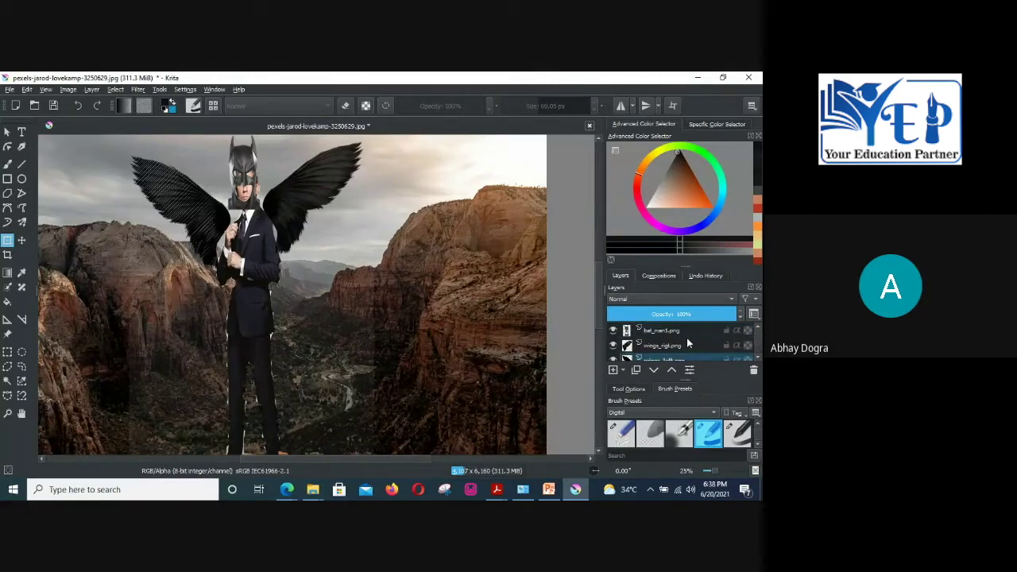
left_click(685, 347)
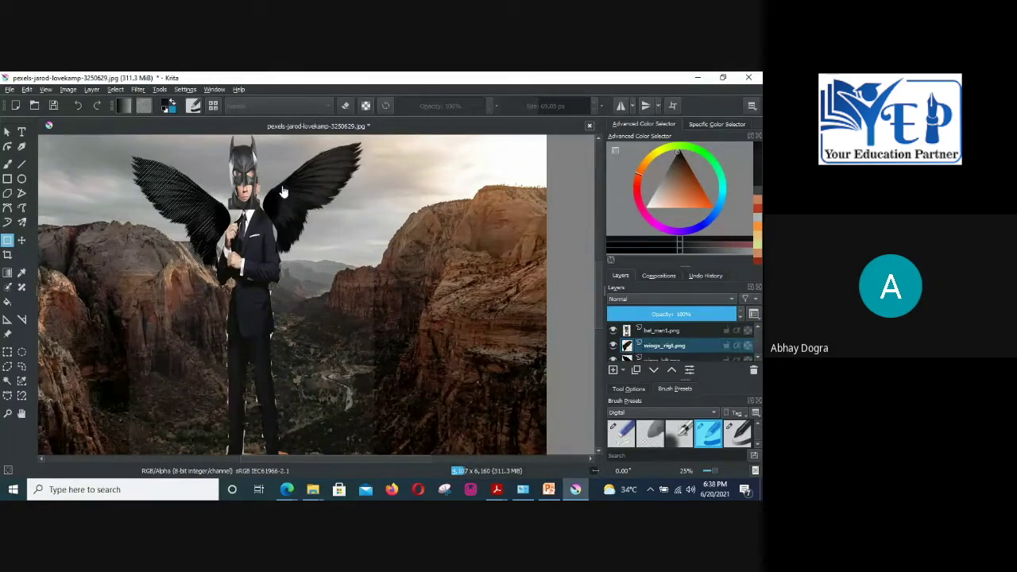
left_click(8, 240)
left_click(141, 90)
mouse_move(158, 129)
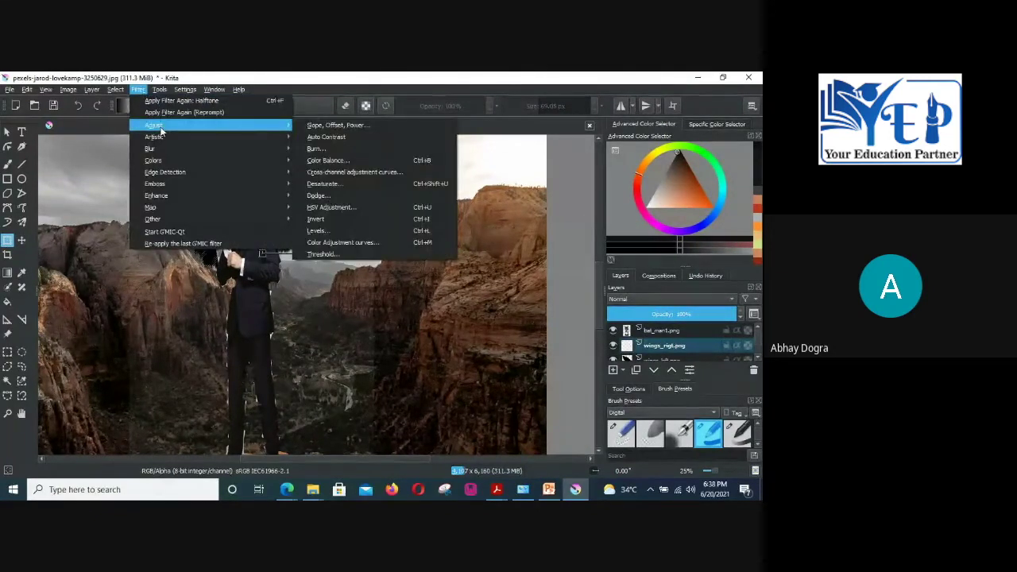
mouse_move(167, 148)
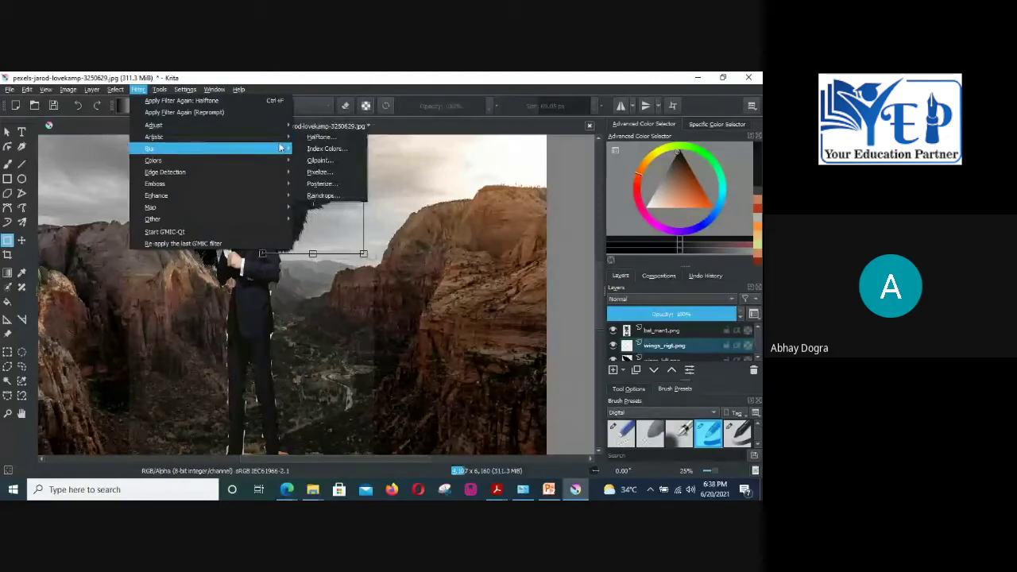
mouse_move(274, 139)
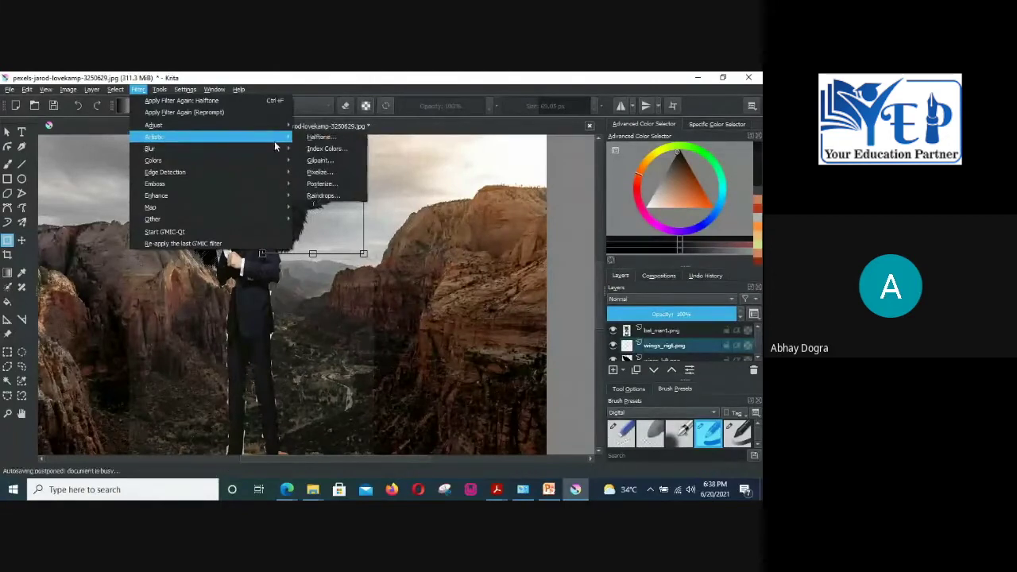
left_click(318, 138)
Step: Set the right wing's halftone to the Lines pattern, Straight shape and Linear interpolation, and apply the filter
left_click(474, 201)
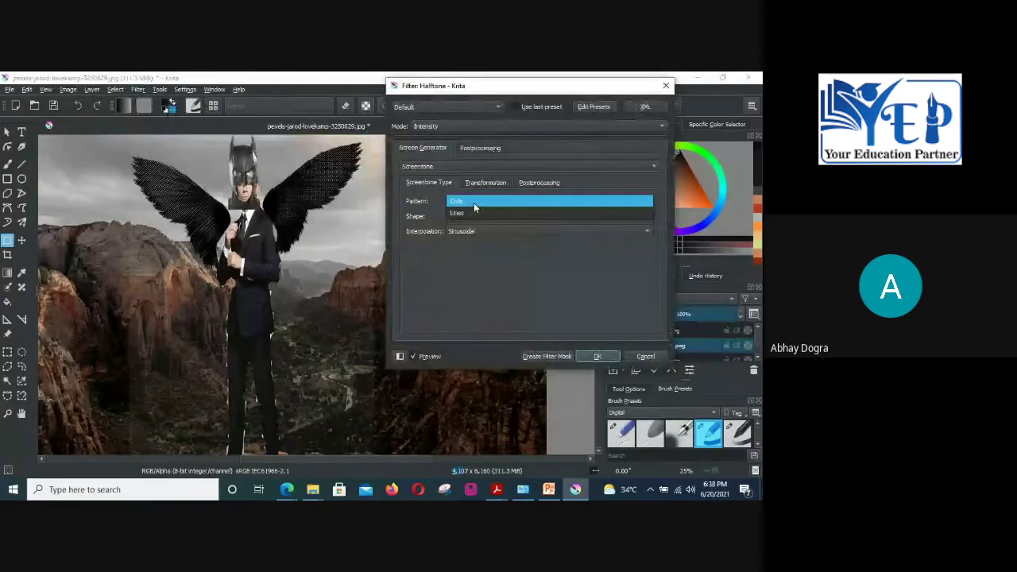
left_click(483, 211)
left_click(497, 215)
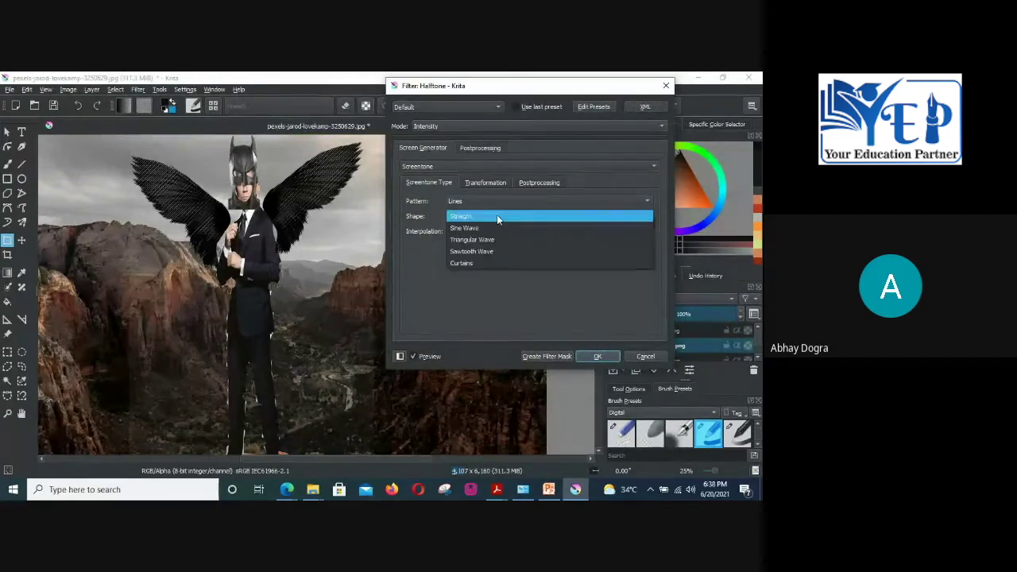
left_click(496, 216)
left_click(494, 230)
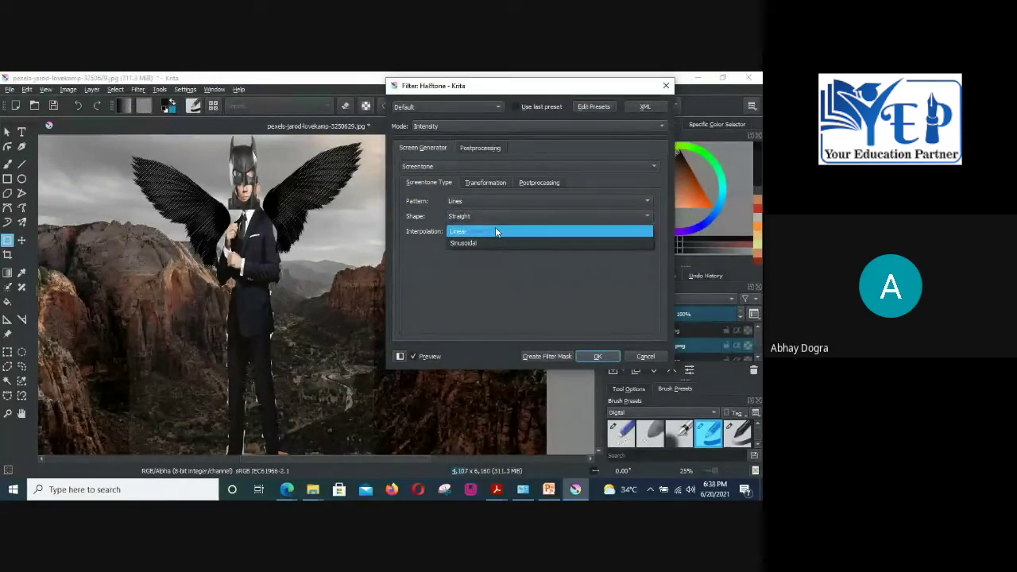
left_click(493, 229)
left_click(601, 356)
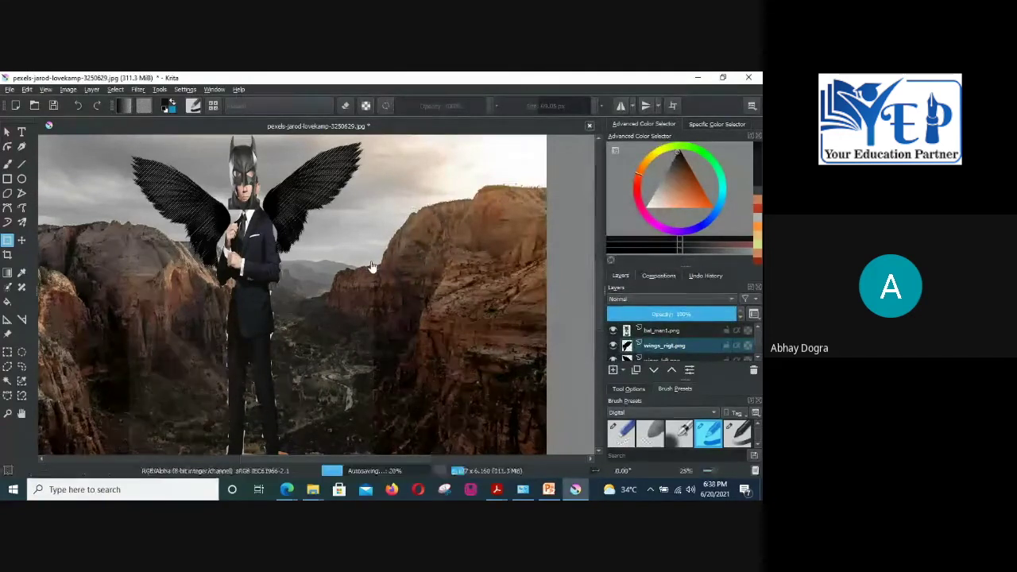
Step: Review the finished composite and its layer stack, from the bat mask and wings through the bond007.jpg layer and its transparency mask to the background
scroll(370, 267, "down", 1)
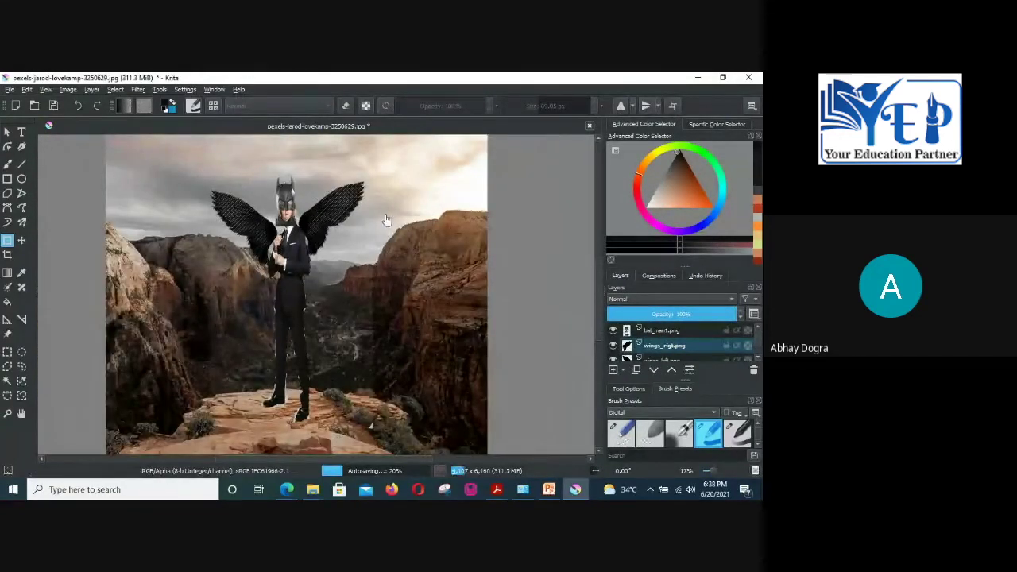
left_click(7, 241)
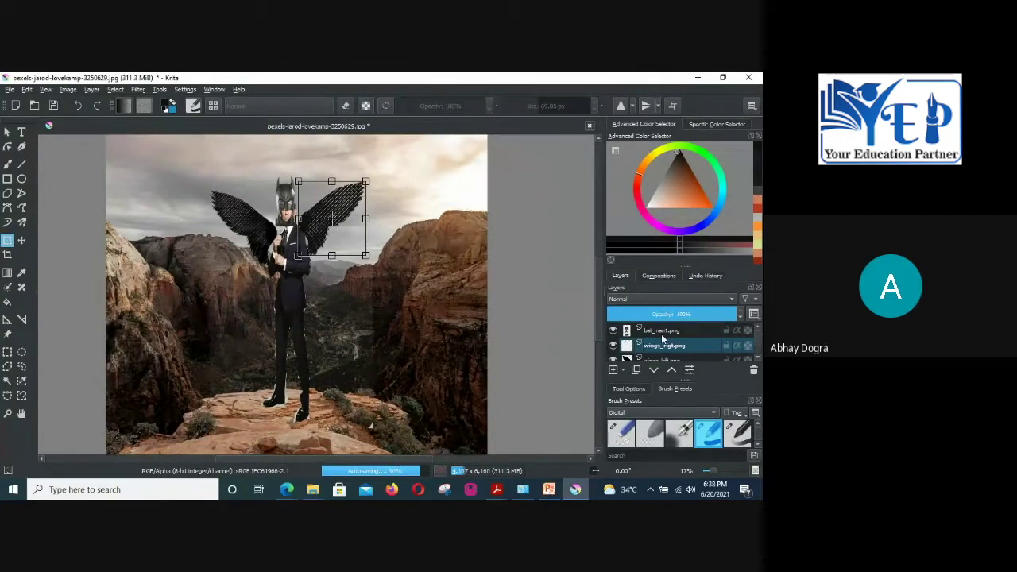
scroll(661, 333, "down", 2)
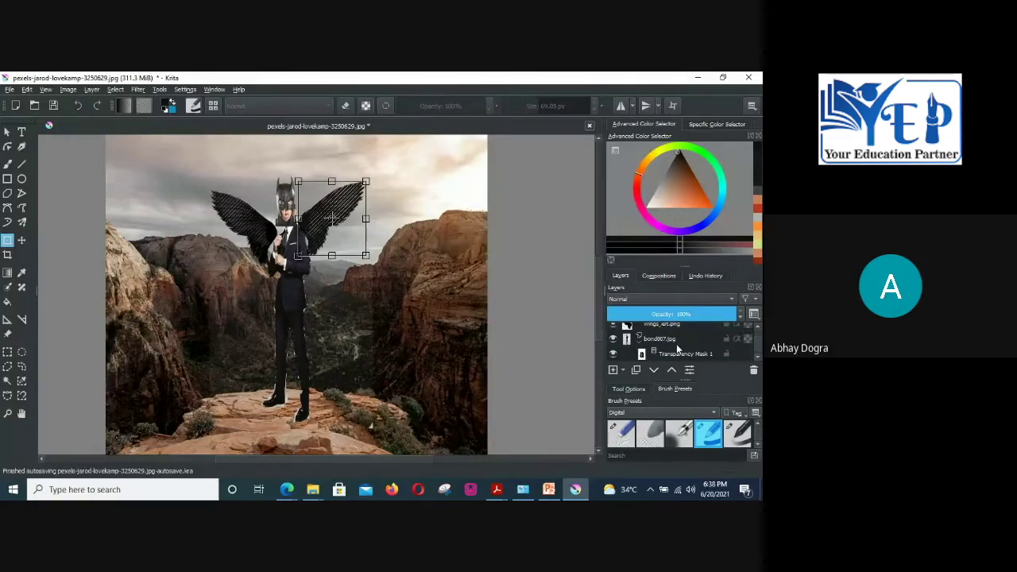
scroll(682, 349, "up", 2)
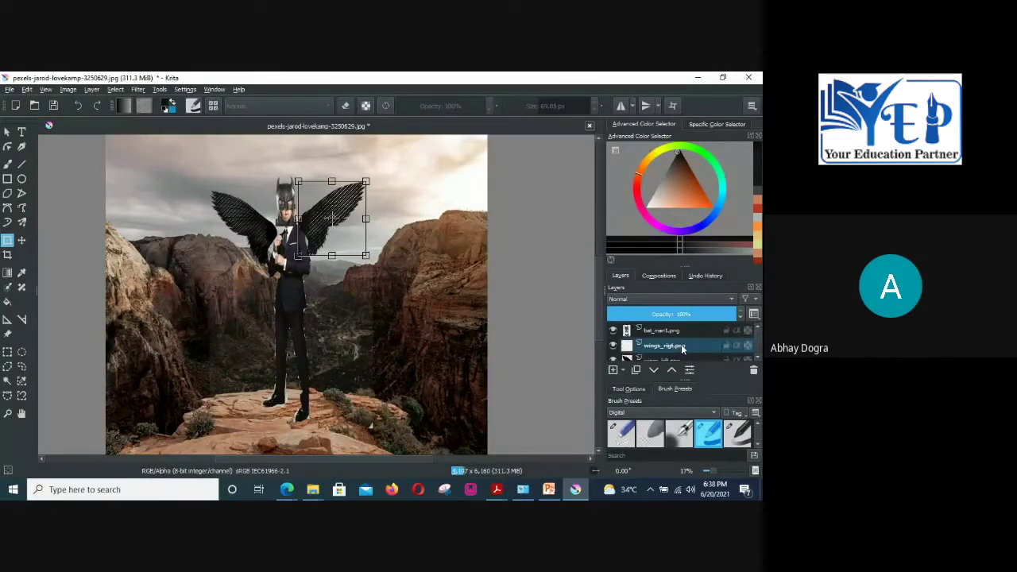
left_click(685, 332)
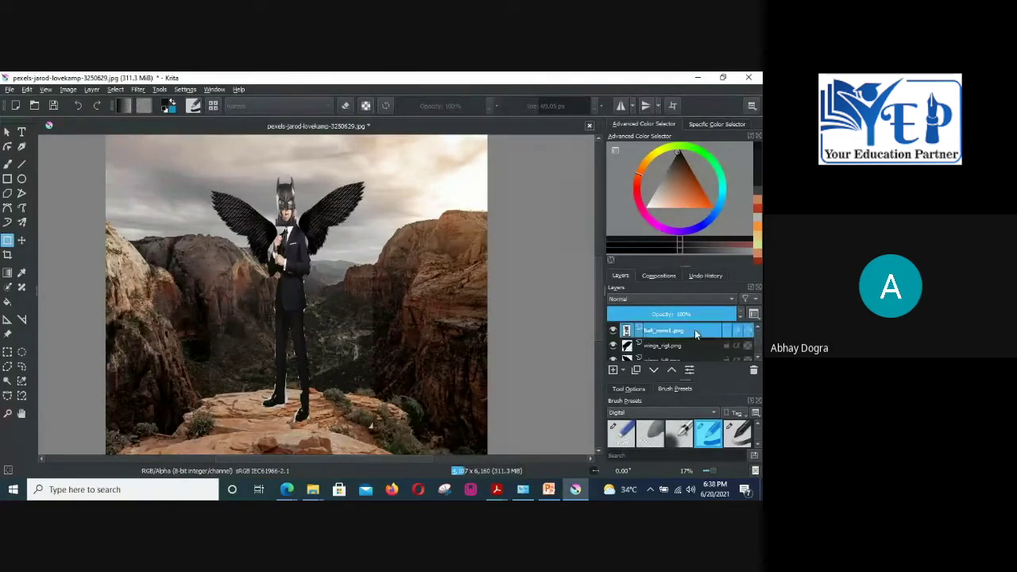
scroll(687, 349, "down", 3)
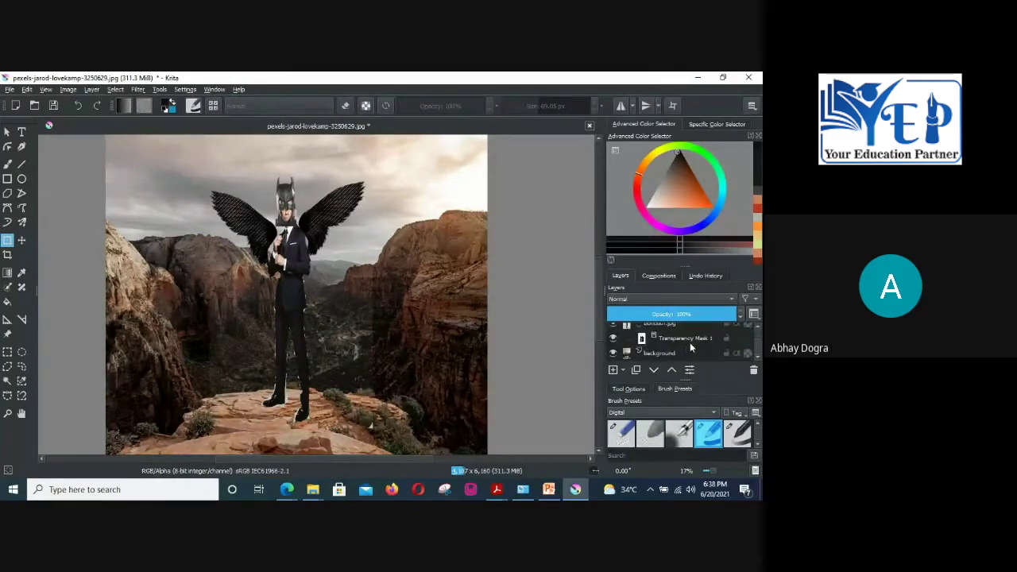
scroll(689, 346, "up", 3)
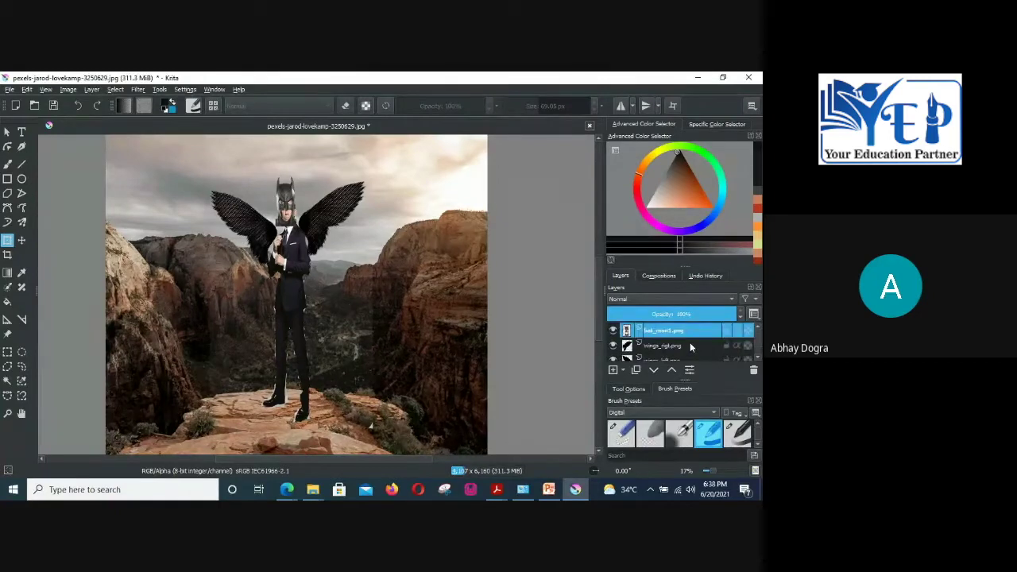
left_click(690, 344)
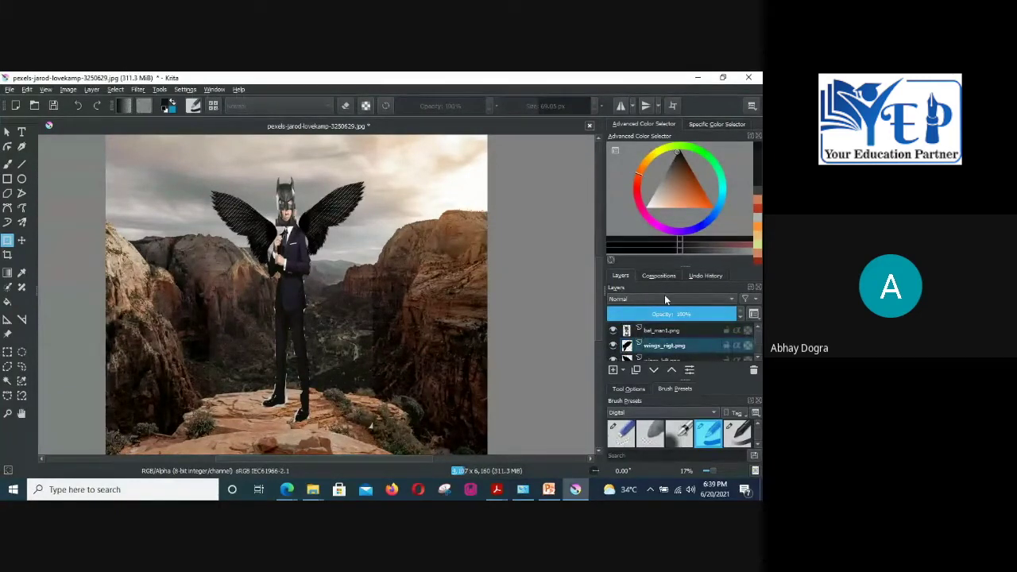
scroll(682, 334, "down", 1)
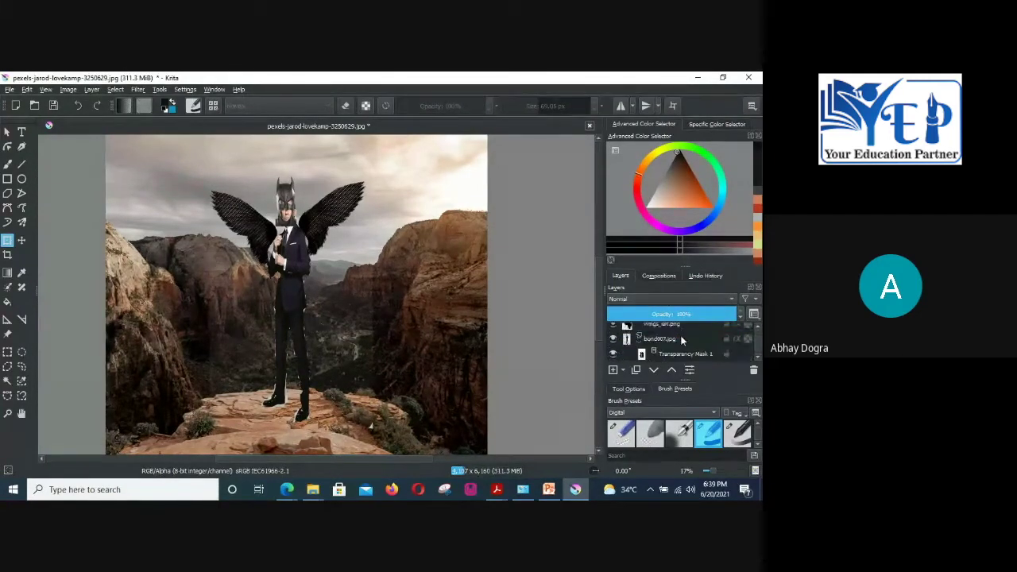
double_click(681, 339)
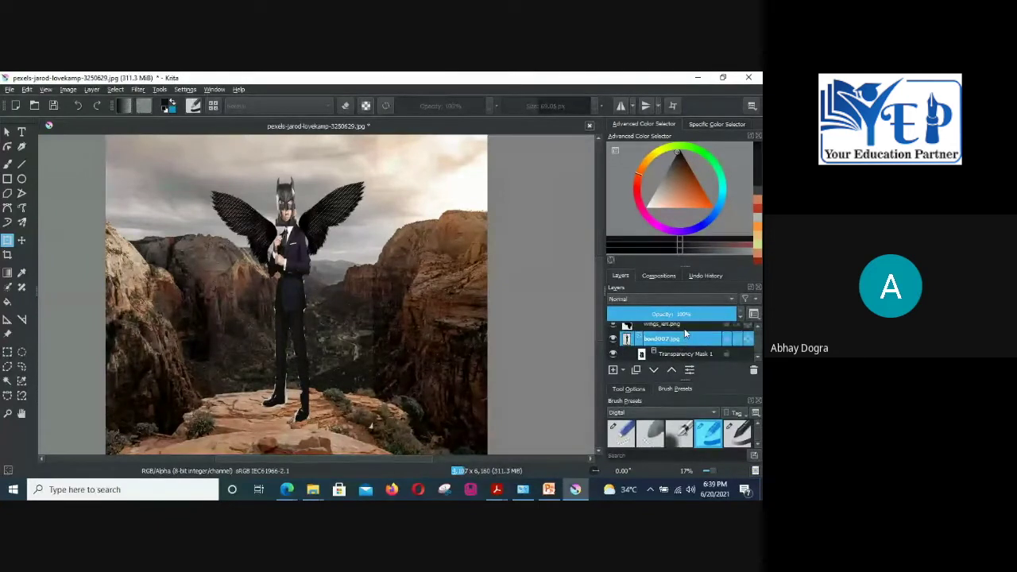
left_click(685, 329)
scroll(751, 345, "down", 2)
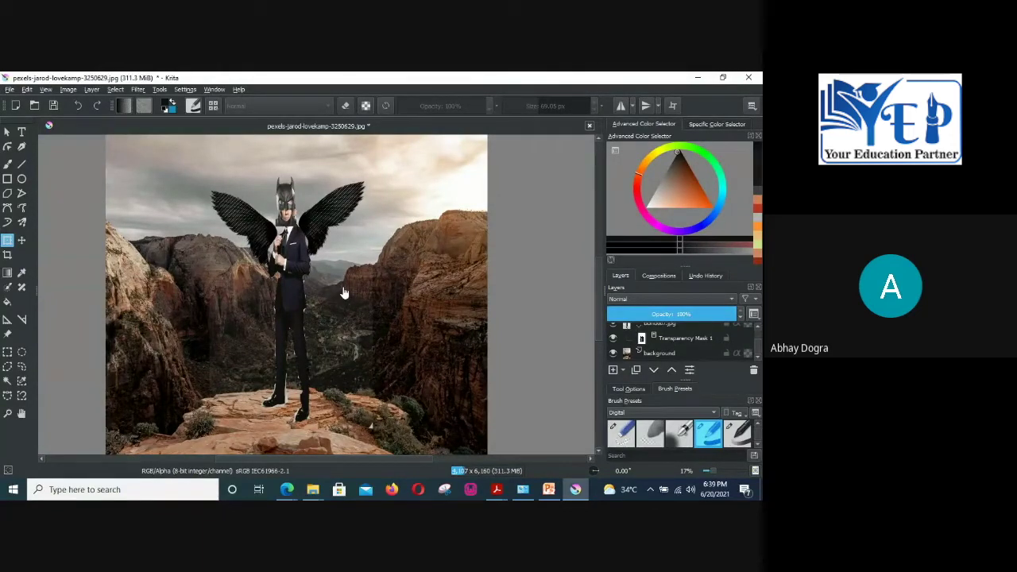
Step: Close the composite without saving it and open tiger.jpg from the kRITA pictures folder as a new document
left_click(589, 126)
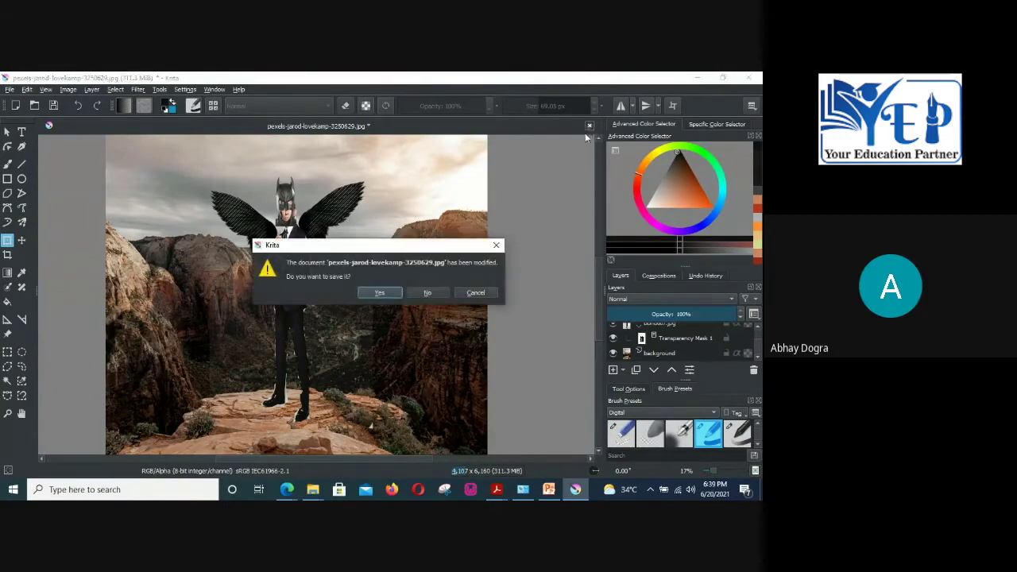
left_click(444, 293)
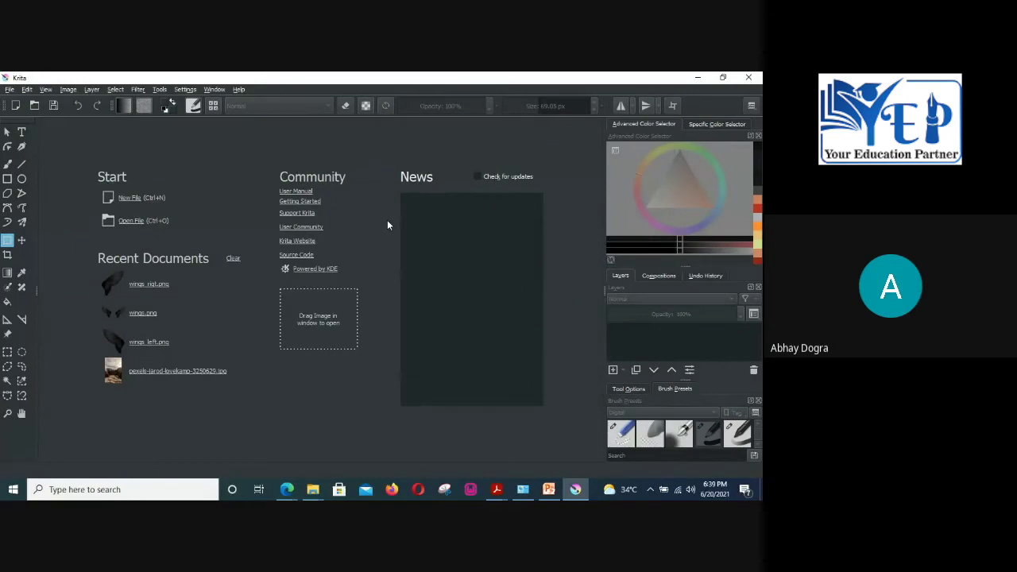
left_click(312, 490)
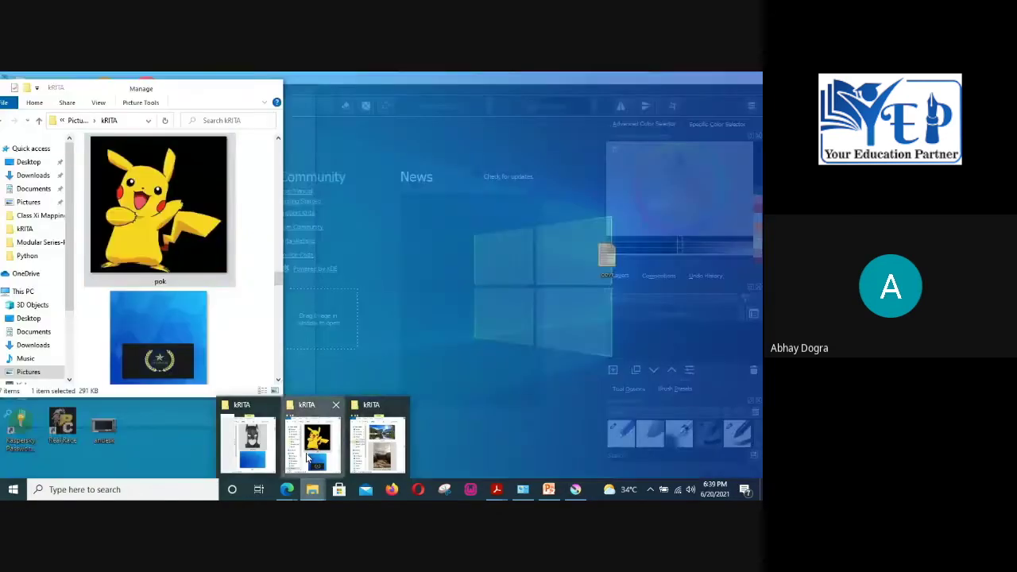
left_click(312, 441)
scroll(192, 286, "down", 2)
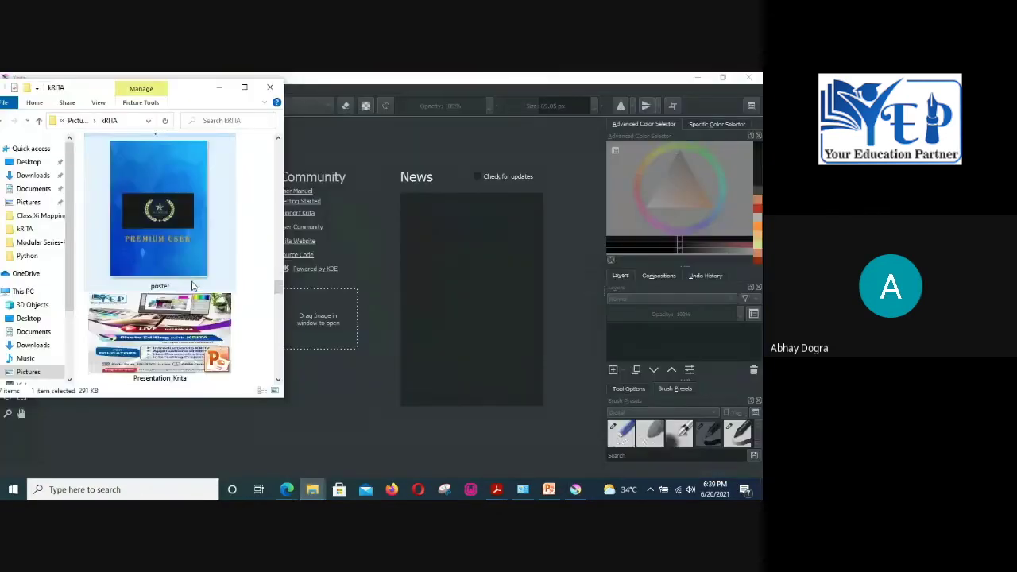
scroll(199, 264, "down", 5)
scroll(199, 264, "down", 4)
scroll(199, 264, "up", 2)
left_click_drag(144, 188, 317, 337)
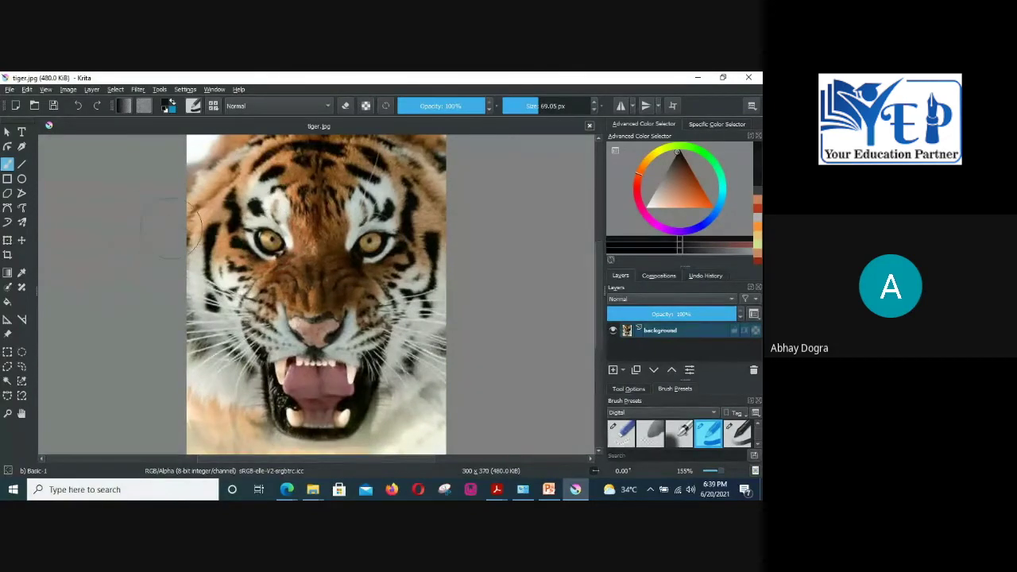
Step: Try deleting a rectangular selection over the tiger's nose, and undo both the deletion and the selection
left_click(7, 353)
left_click_drag(288, 276, 341, 327)
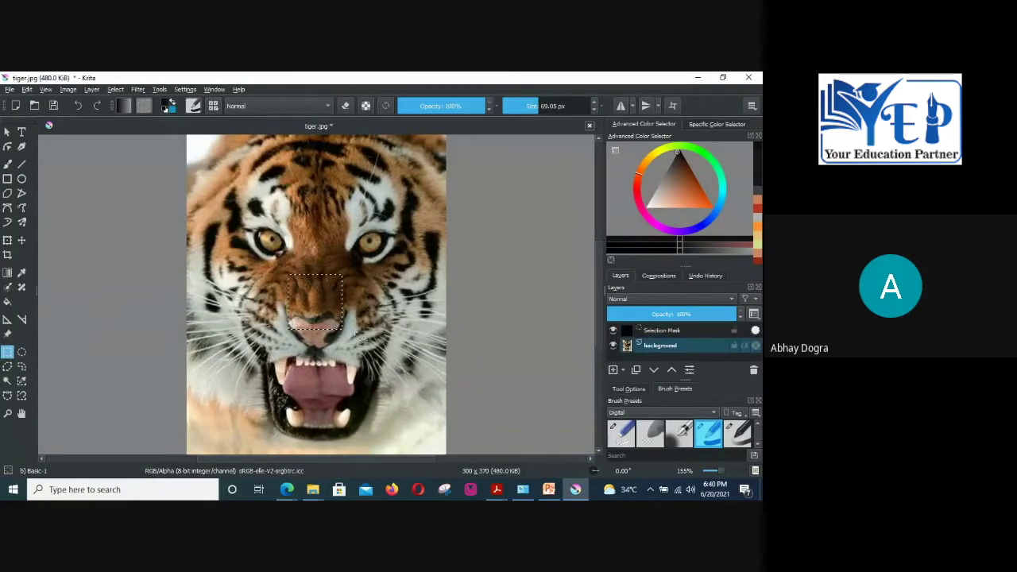
key("Delete")
right_click(333, 305)
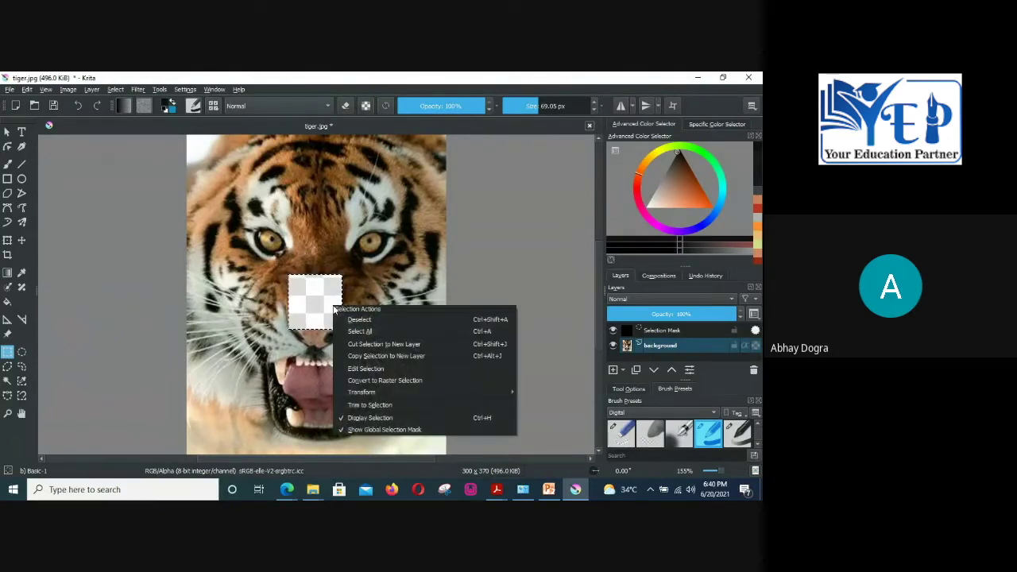
key("Escape")
key("ctrl+z")
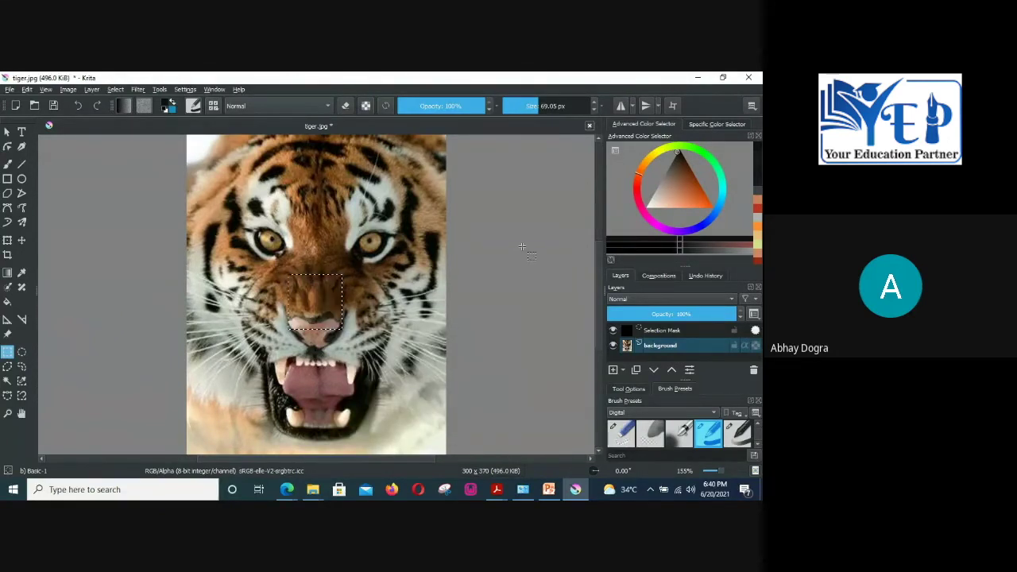
key("ctrl+z")
Step: Try an elliptical selection around the tiger's left-hand eye, and clear it
left_click(22, 352)
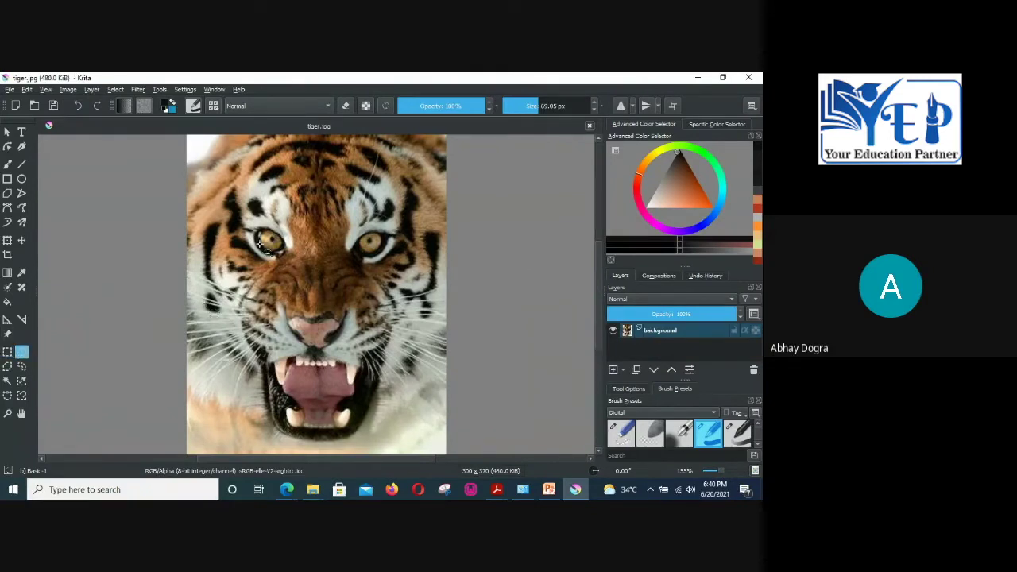
left_click_drag(253, 217, 288, 270)
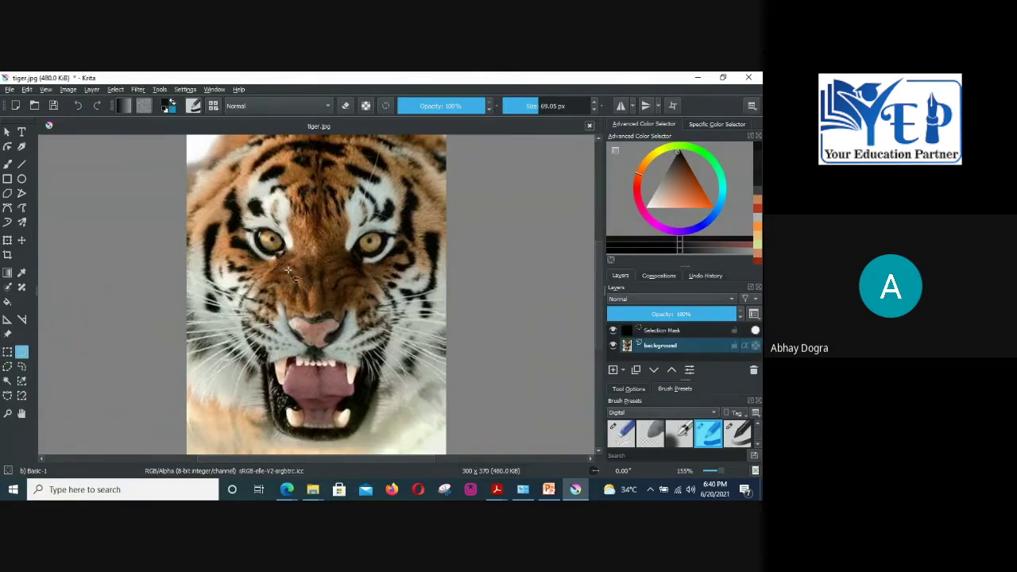
left_click(395, 315)
Step: Try a narrow triangular selection on the bridge of the tiger's nose with the Polygonal Selection Tool, and deselect it
left_click(7, 366)
left_click(340, 283)
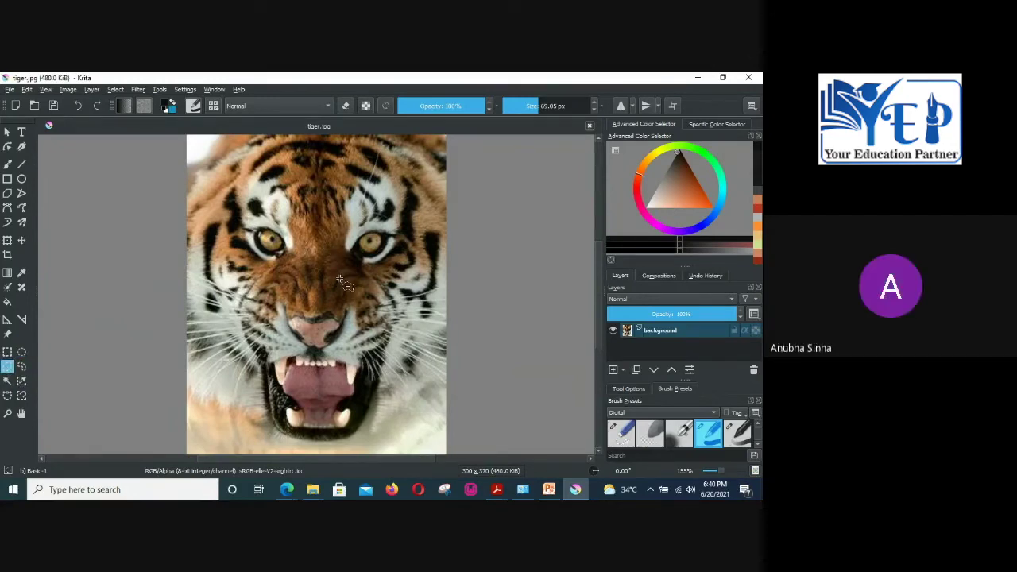
left_click(316, 229)
left_click(307, 271)
left_click(340, 282)
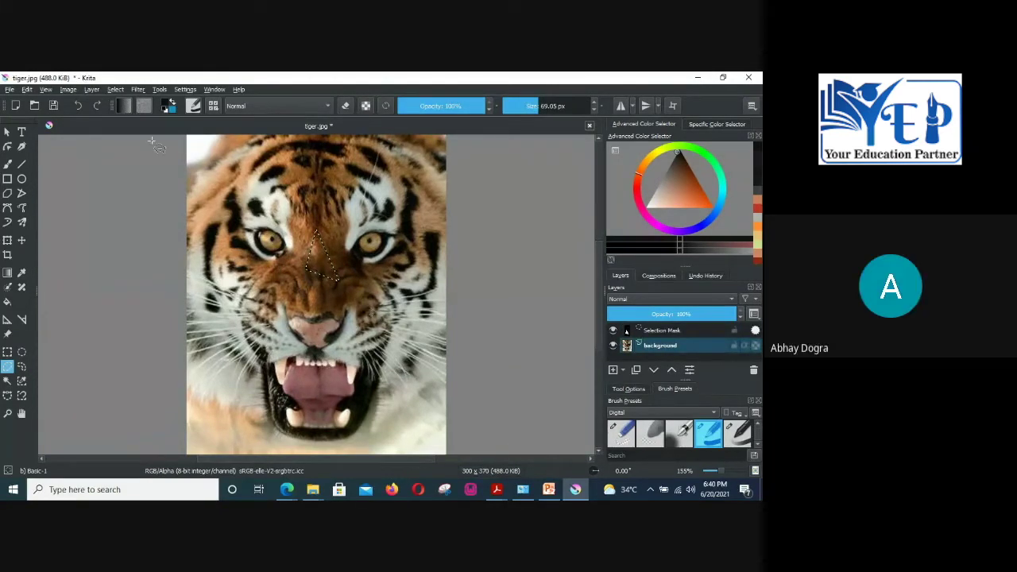
left_click(115, 89)
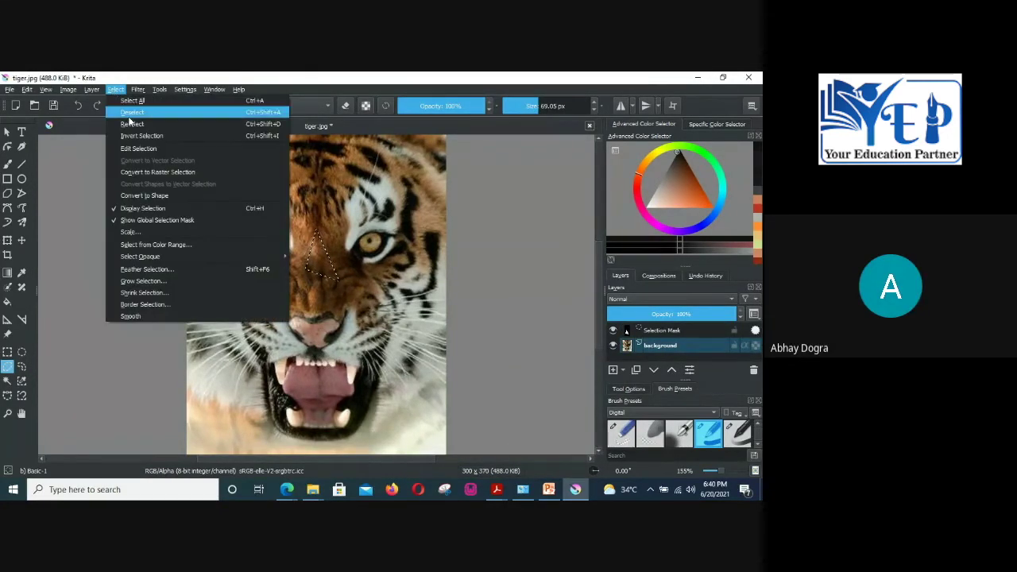
mouse_move(138, 89)
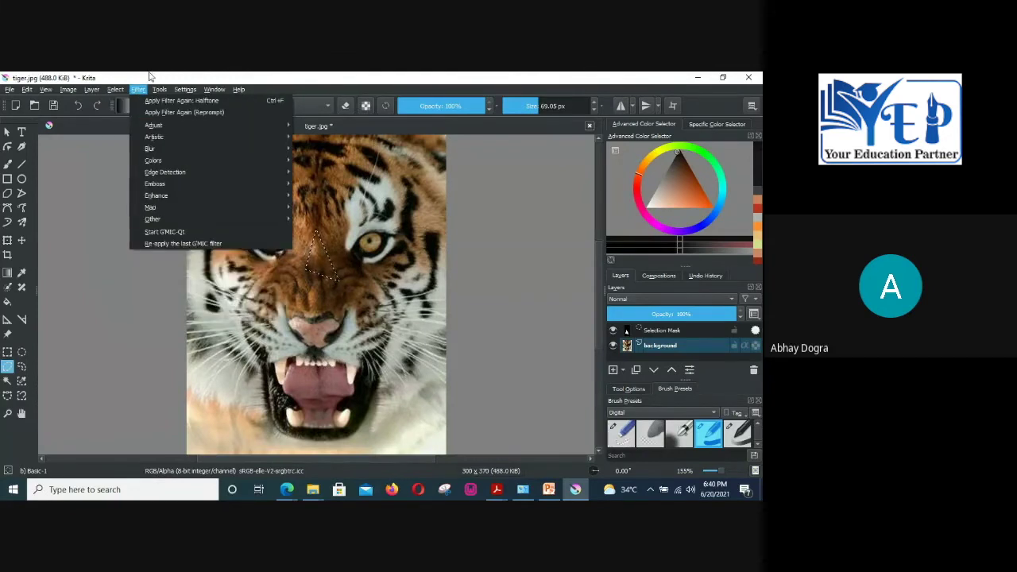
left_click(131, 111)
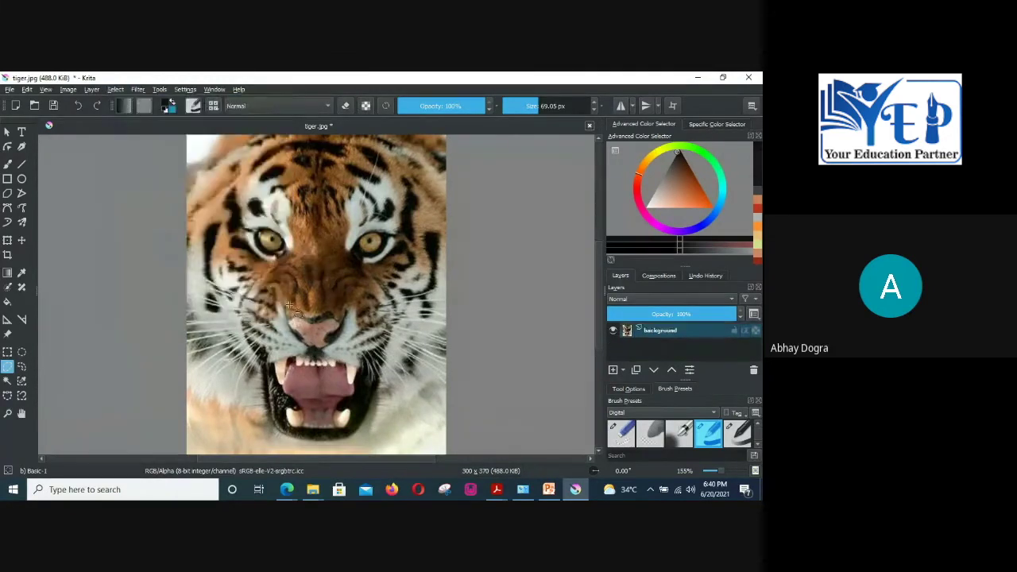
Step: Outline a wider triangle between the tiger's eyes and nose with the Polygonal Selection Tool, and clear the selection
left_click(9, 368)
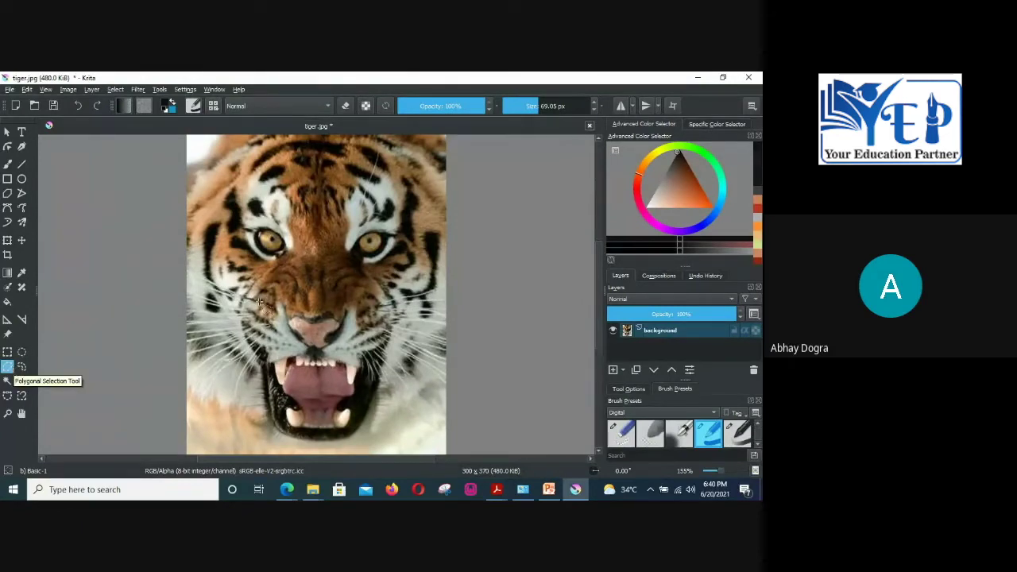
left_click(291, 280)
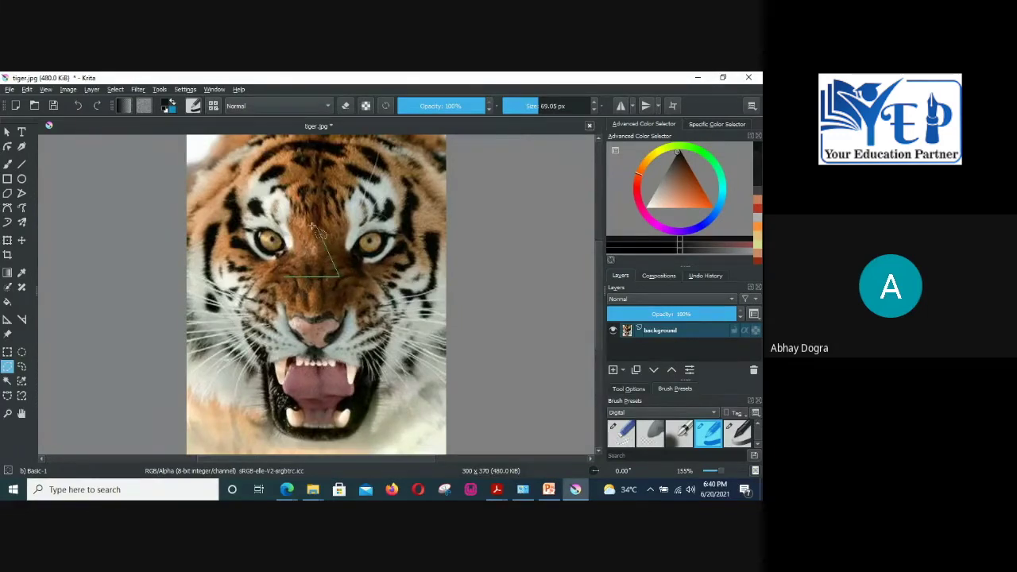
left_click(289, 278)
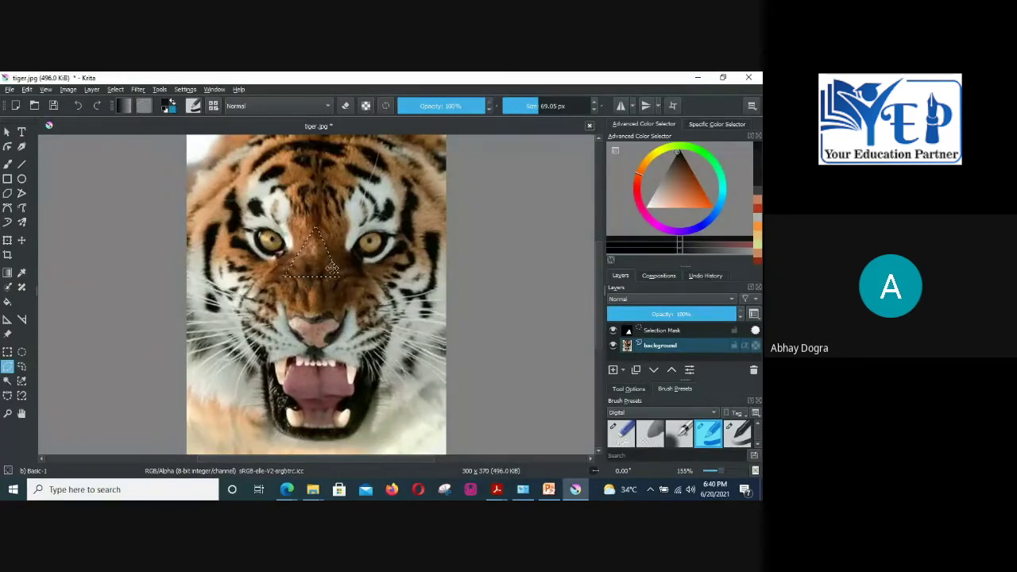
left_click(116, 89)
left_click(131, 111)
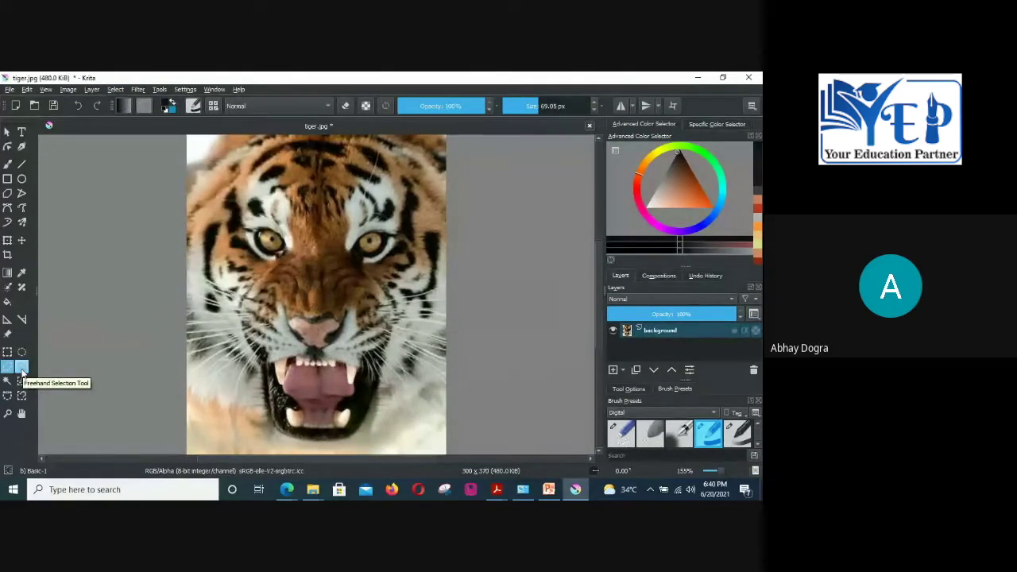
Step: Recolour the tiger's left-hand eye within a freehand selection using HSV Adjustment with Hue -50, and clear the selection
left_click(22, 370)
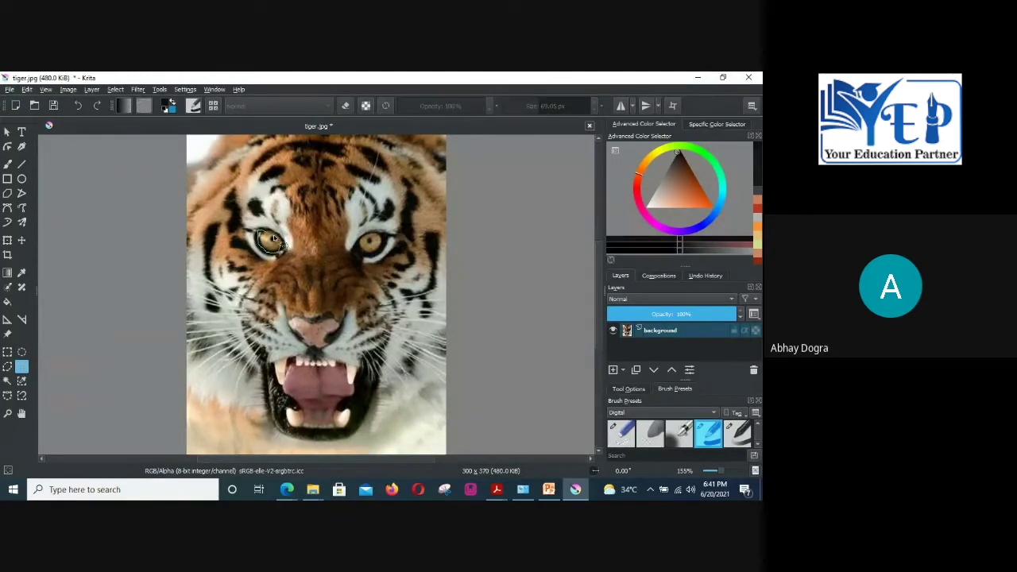
left_click_drag(271, 236, 267, 235)
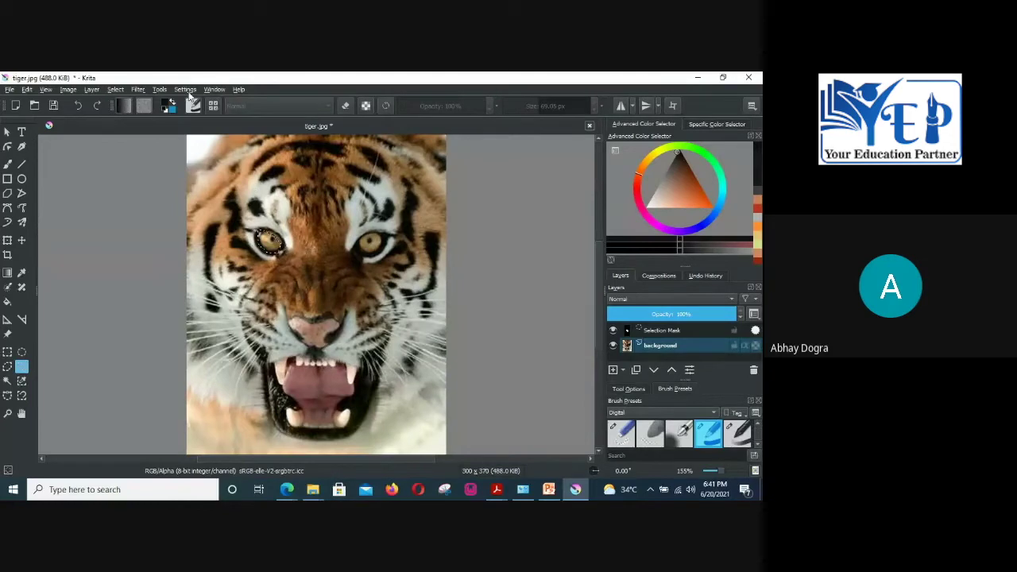
left_click(137, 90)
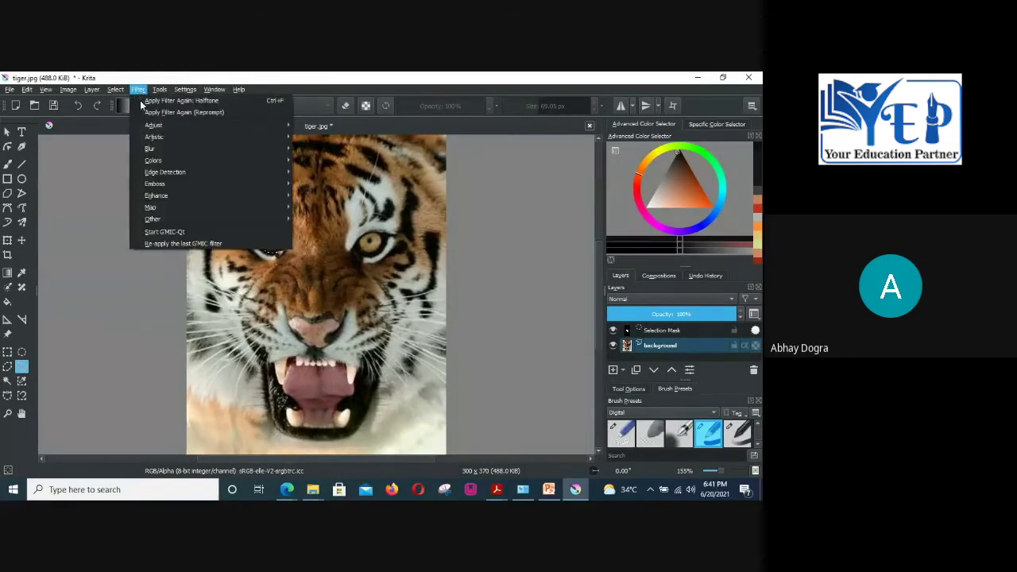
mouse_move(146, 140)
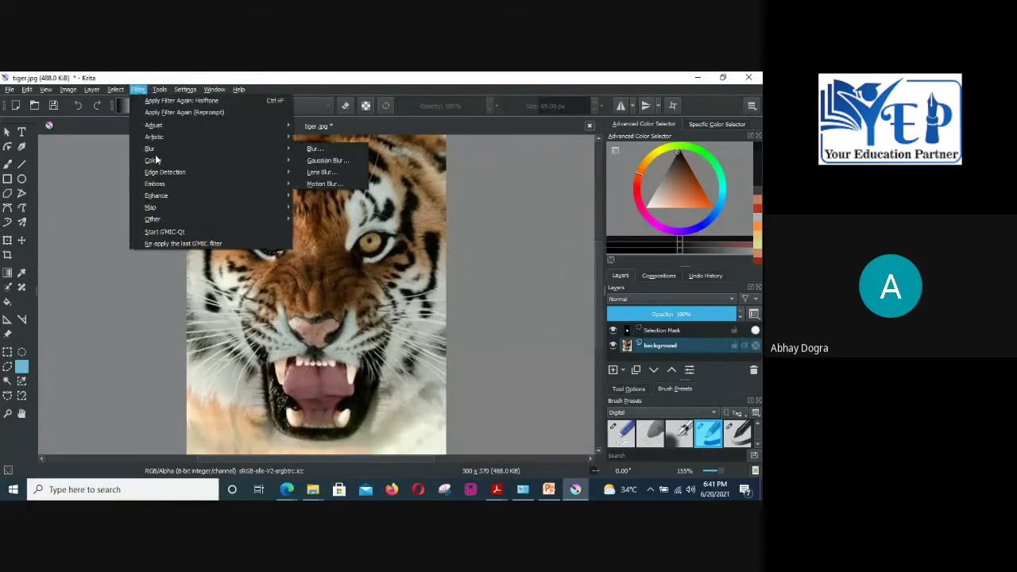
mouse_move(158, 161)
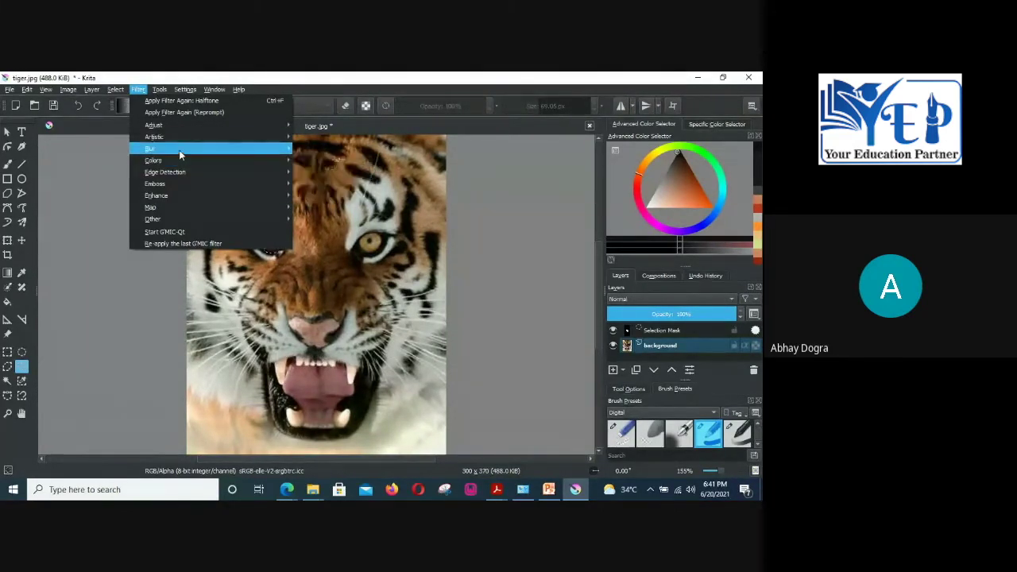
mouse_move(190, 124)
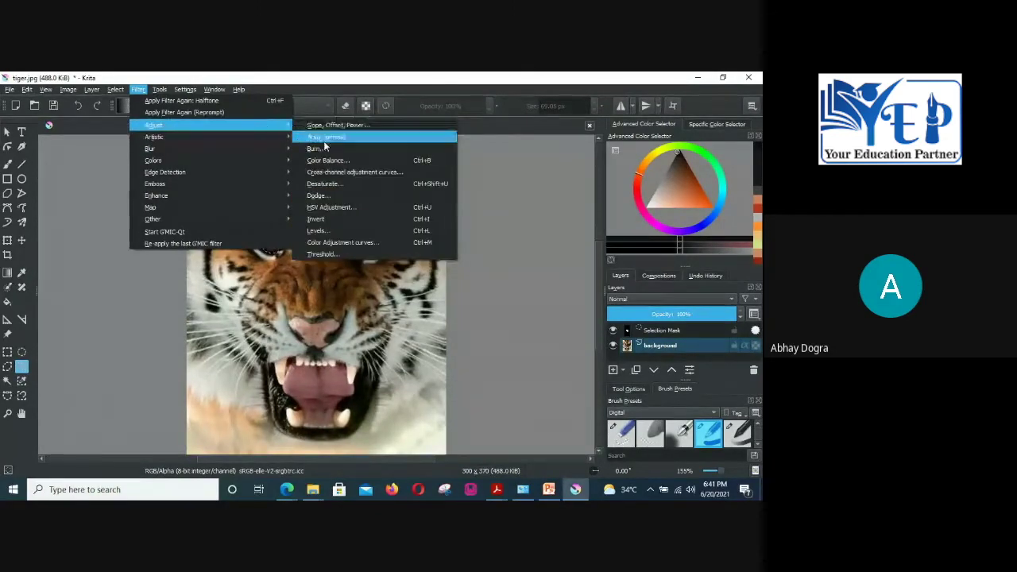
left_click(347, 209)
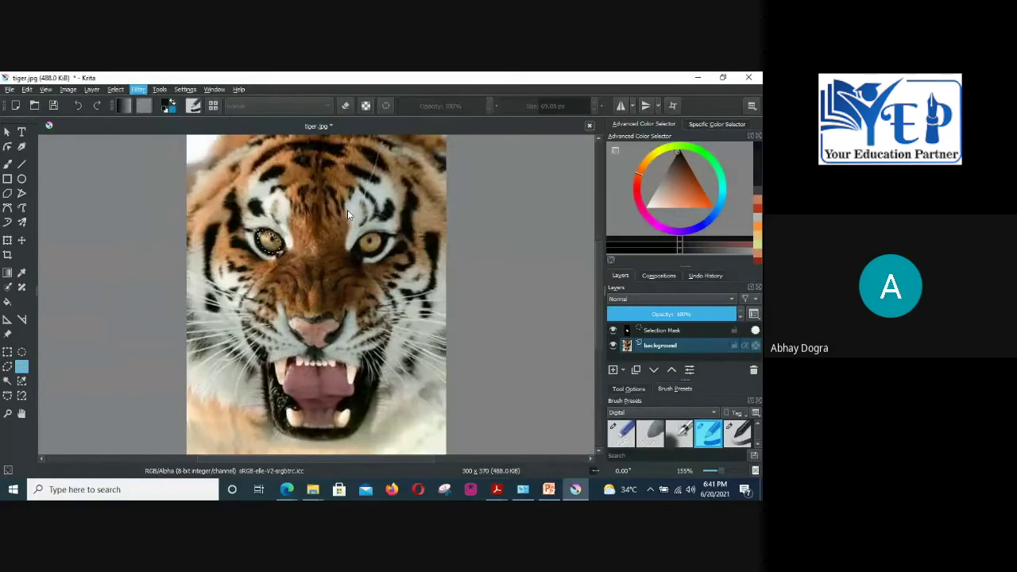
left_click_drag(522, 143, 495, 142)
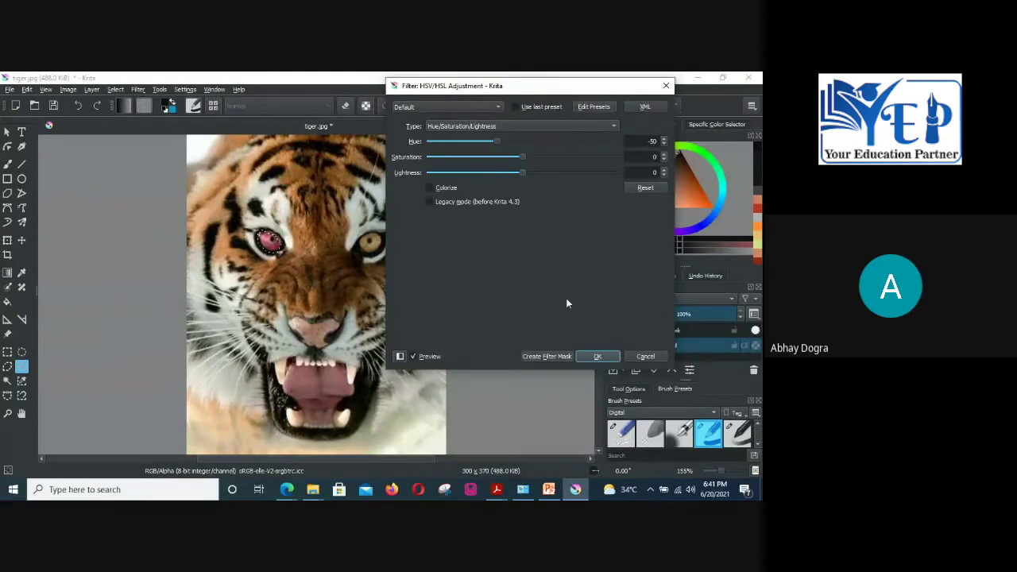
left_click(592, 356)
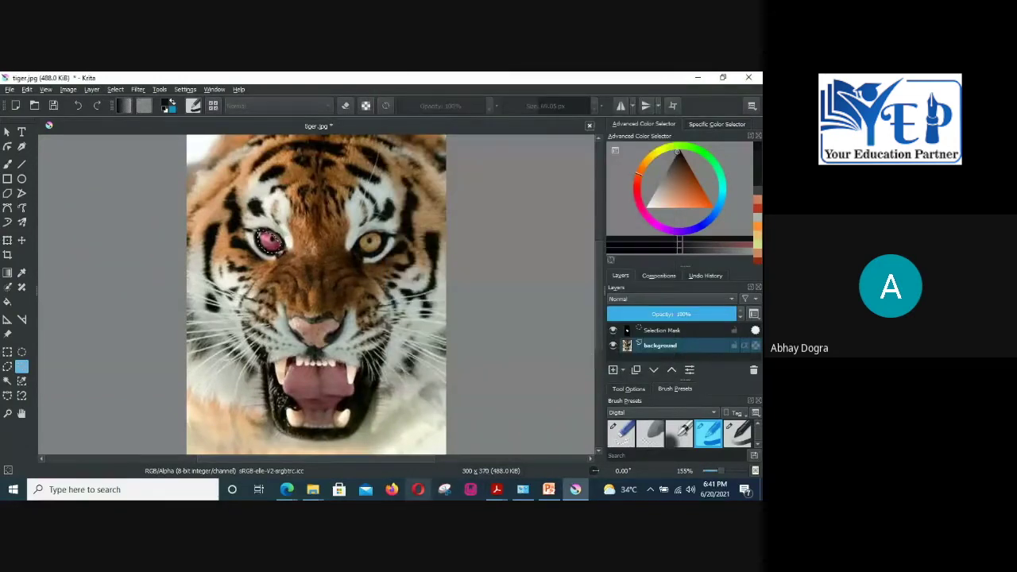
left_click(115, 89)
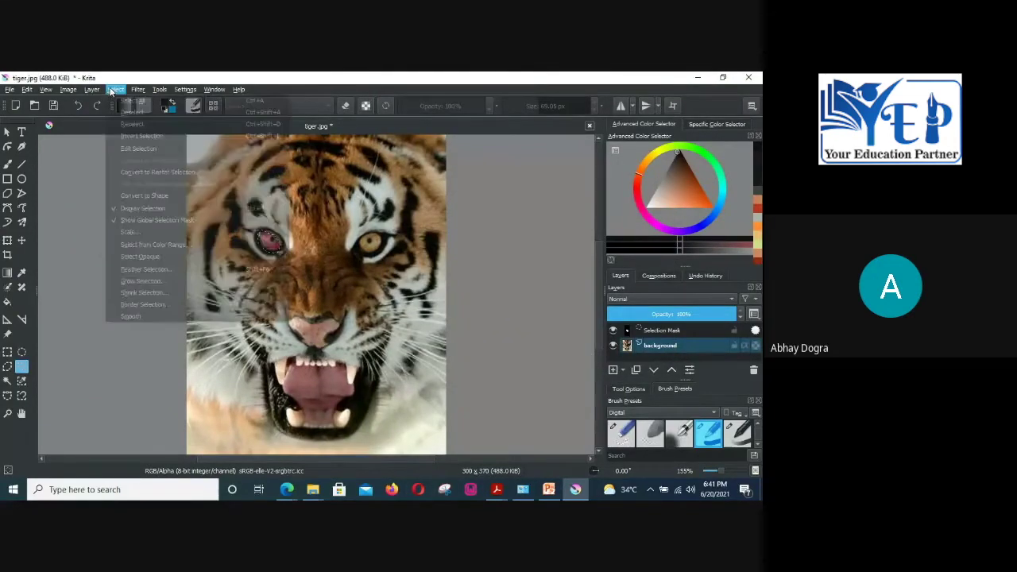
left_click(128, 112)
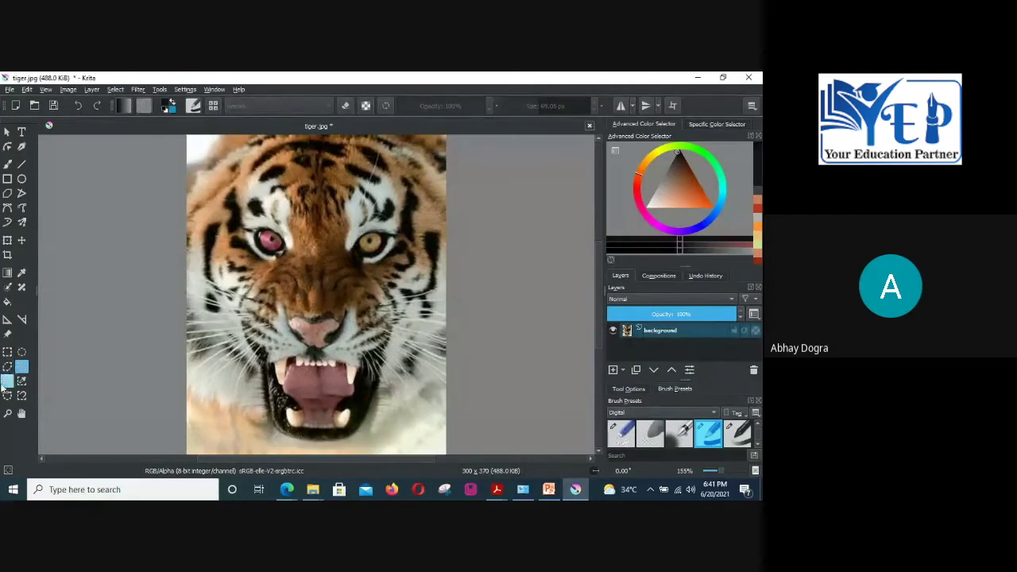
Step: Select the right-hand eye freehand, recolour it with the Last Used preset of HSV Adjustment, and deselect it
left_click(22, 368)
mouse_move(368, 239)
left_mouse_down()
mouse_move(361, 253)
mouse_move(380, 257)
mouse_move(384, 240)
mouse_move(366, 238)
left_mouse_up()
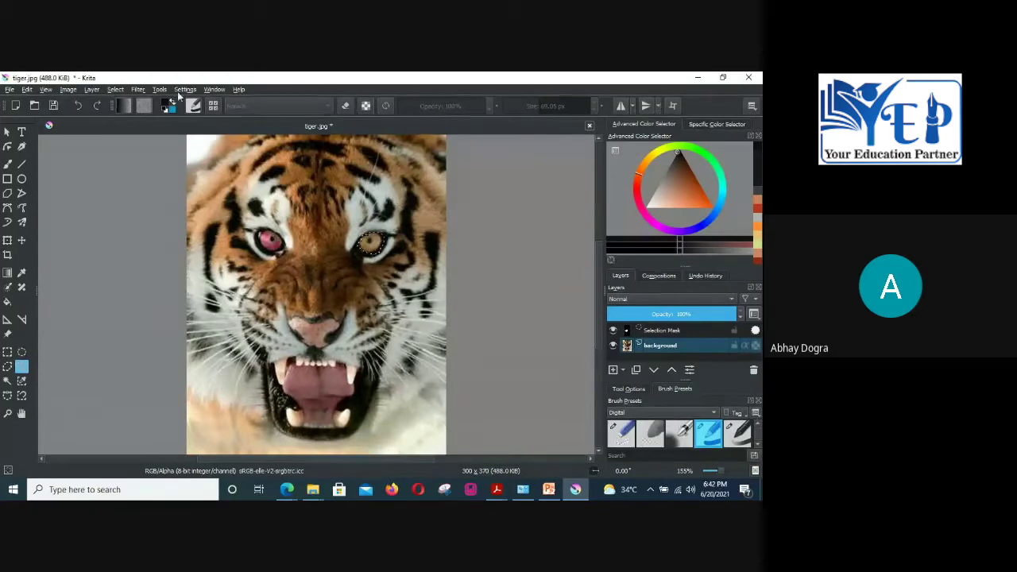
left_click(145, 92)
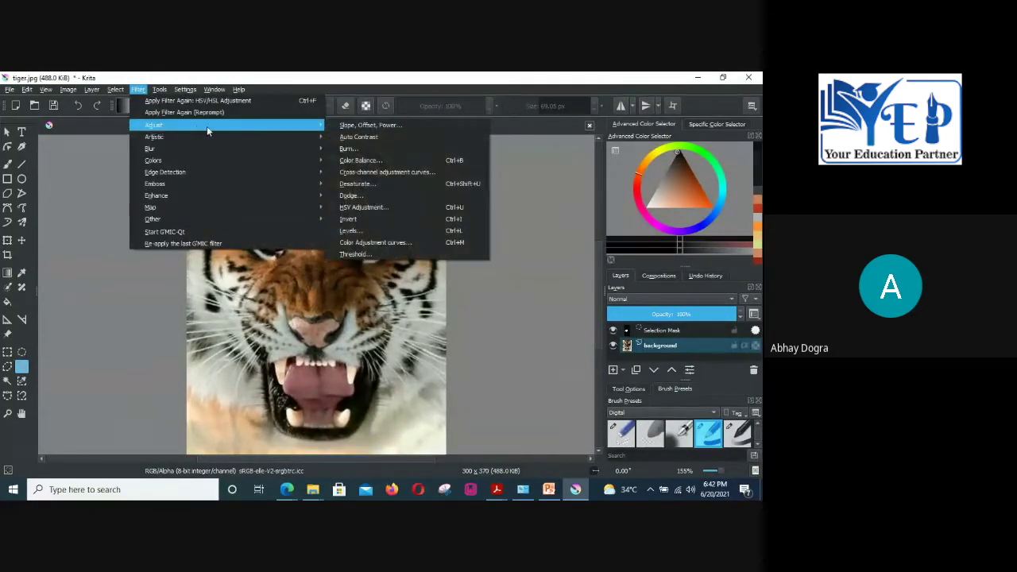
left_click(362, 208)
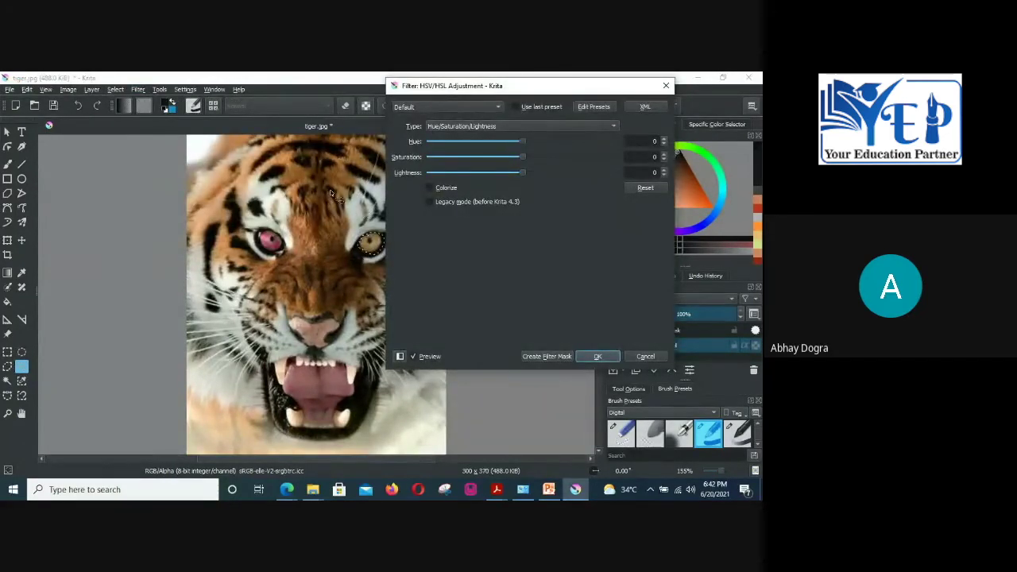
left_click(449, 106)
left_click(436, 121)
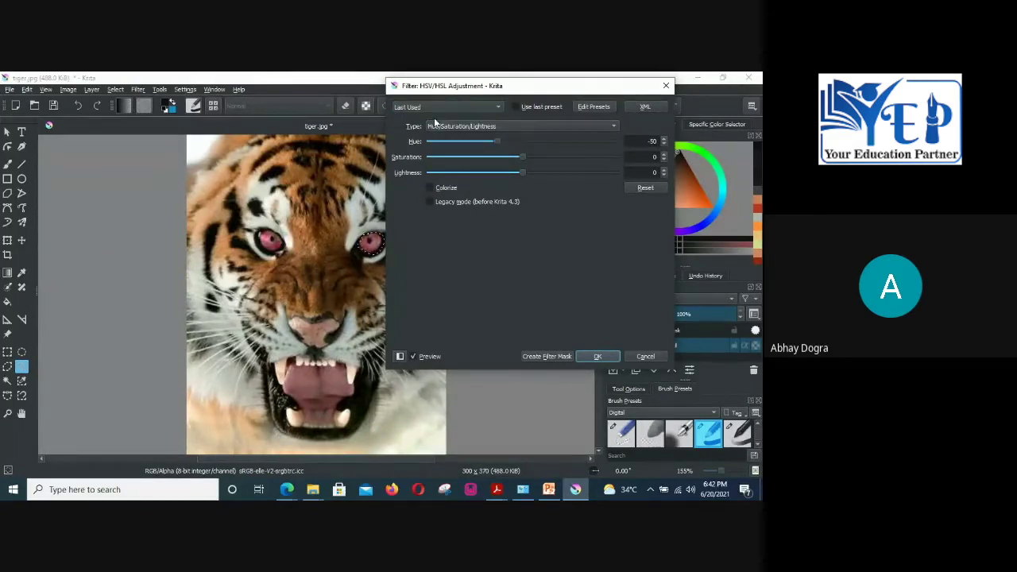
left_click(588, 356)
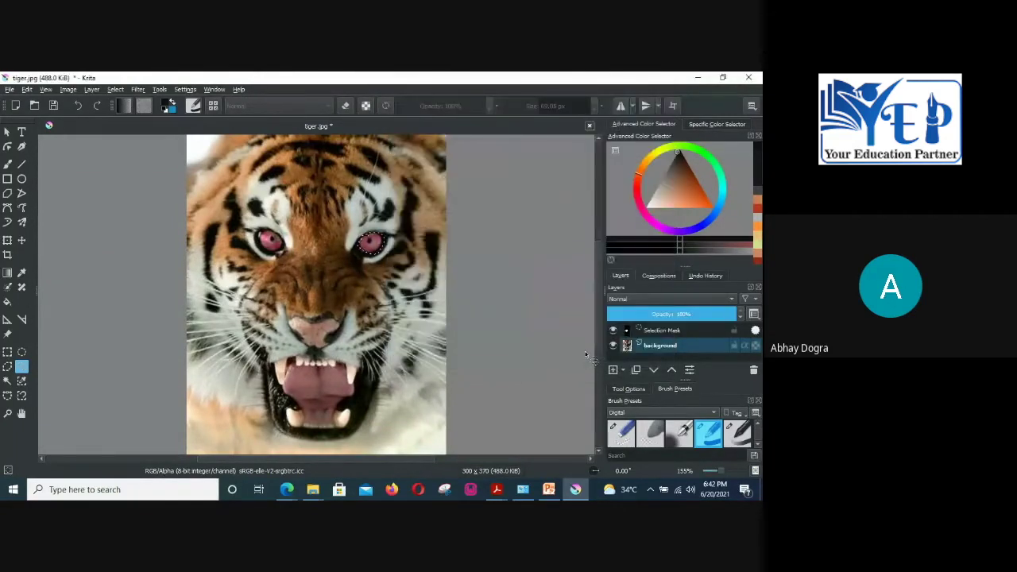
left_click(117, 89)
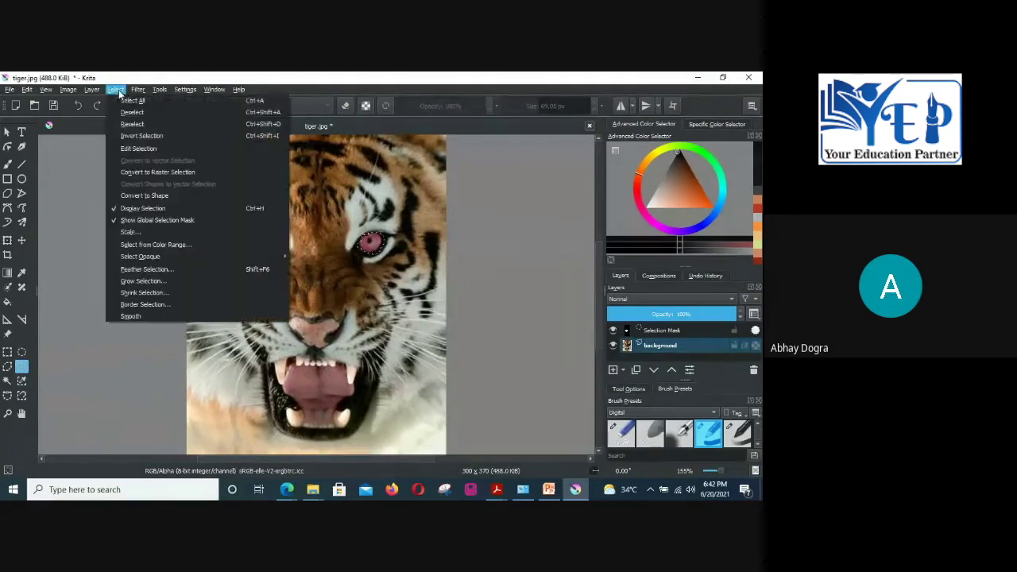
left_click(123, 108)
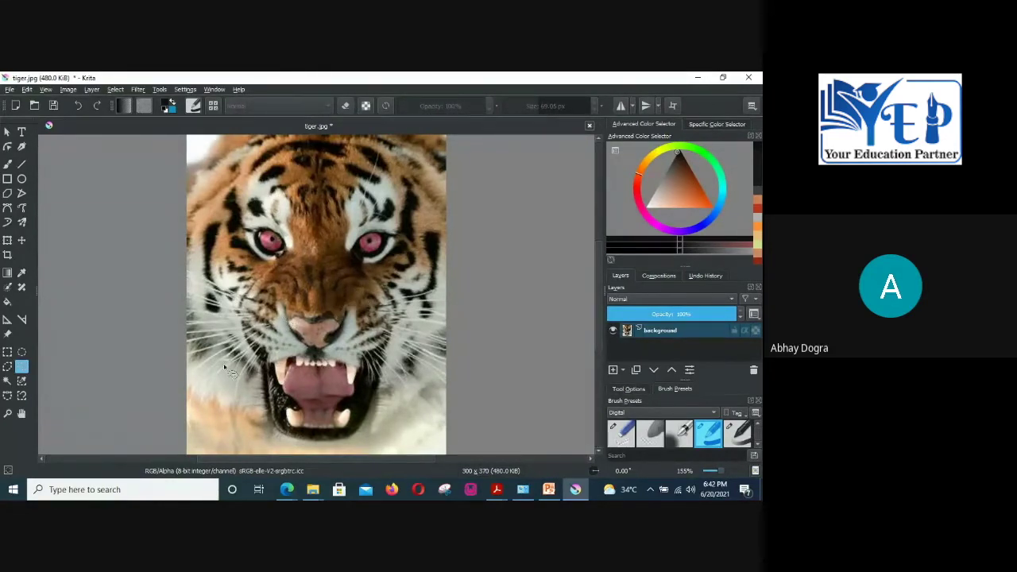
Step: Outline the inside of the tiger's open mouth with the Magnetic Selection Tool
left_click(7, 352)
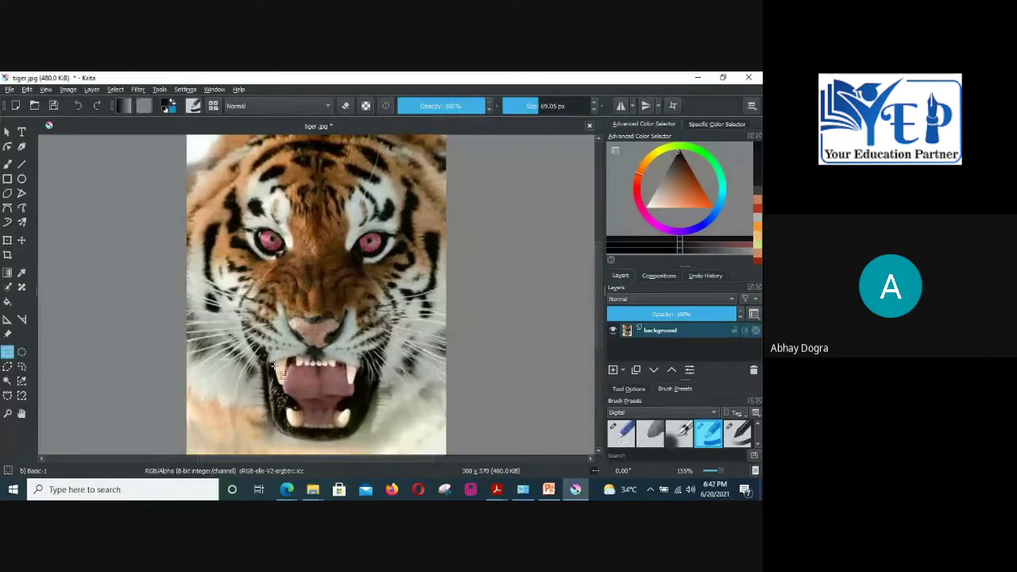
left_click(23, 398)
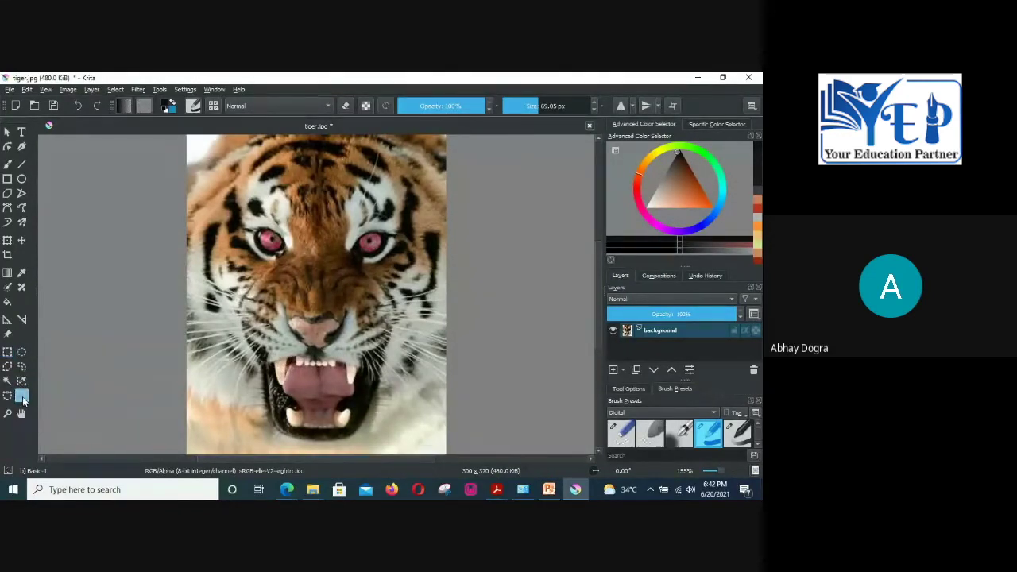
left_click(263, 364)
mouse_move(272, 422)
left_mouse_down()
mouse_move(339, 430)
mouse_move(364, 368)
mouse_move(308, 355)
mouse_move(261, 358)
mouse_move(266, 364)
left_mouse_up()
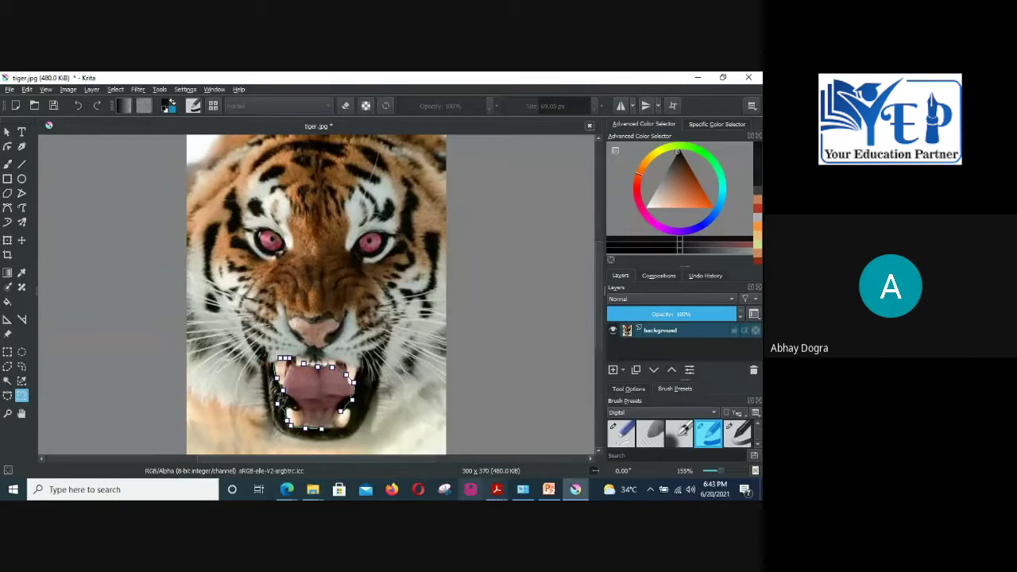
Step: Open the Blur filter for the mouth selection and try linked horizontal and vertical radii of 1, 7 and 3 px
left_click(139, 90)
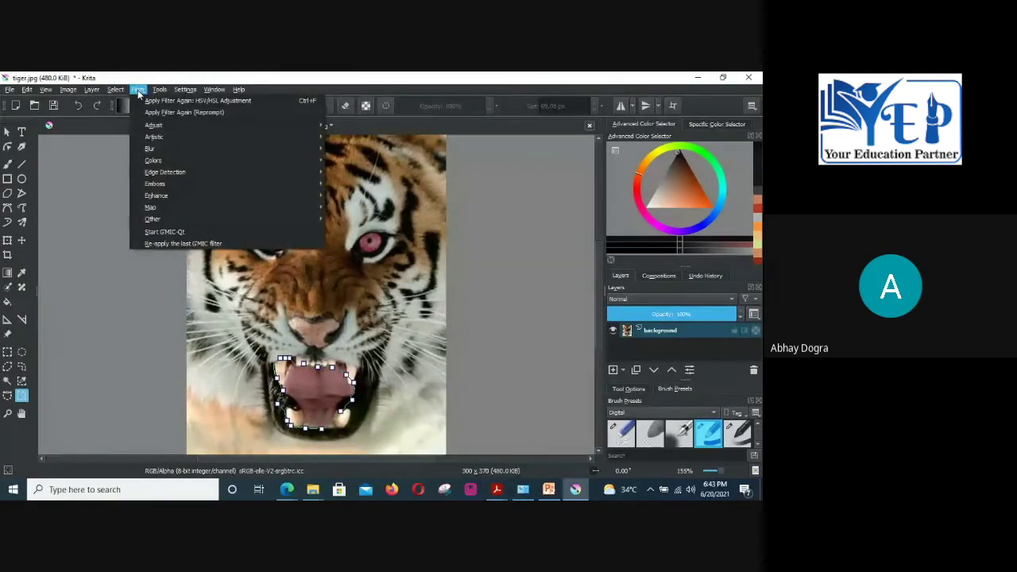
mouse_move(168, 149)
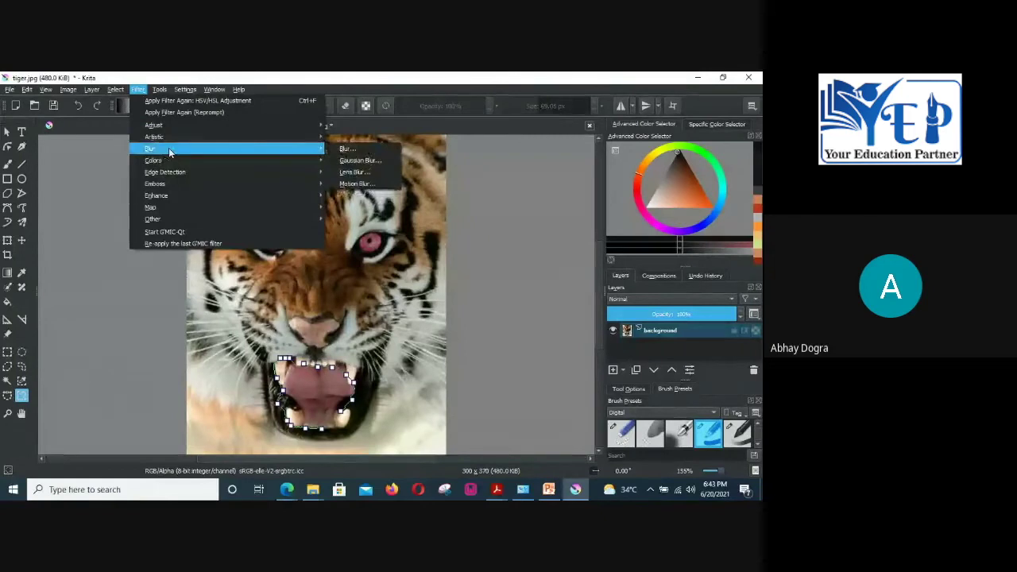
left_click(342, 148)
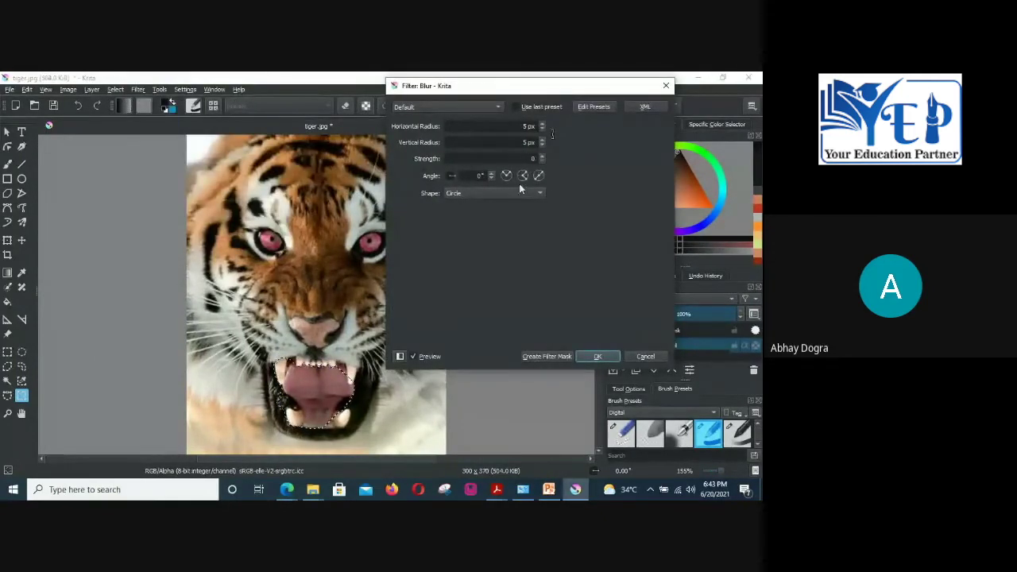
left_click(543, 128)
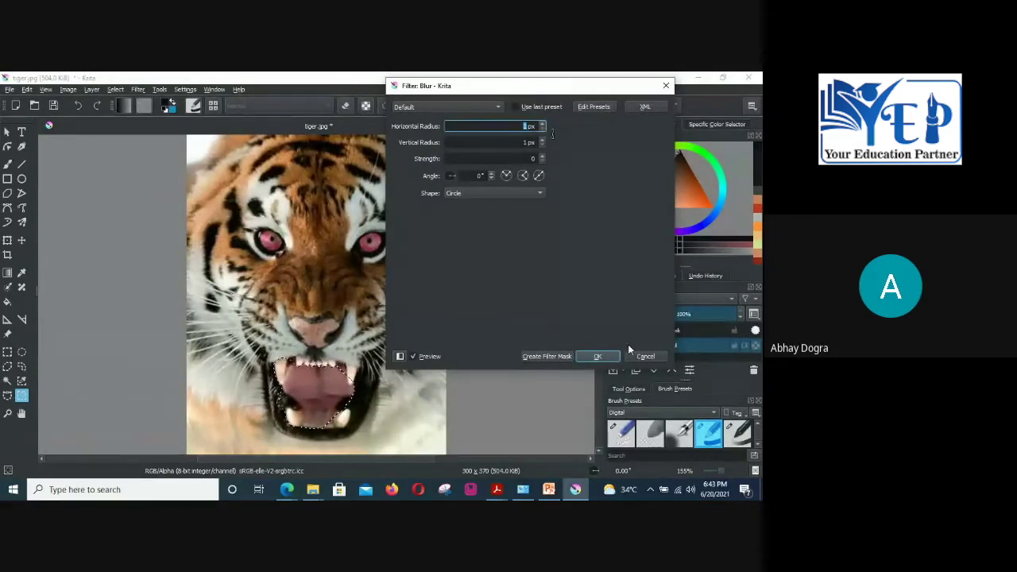
left_click(543, 146)
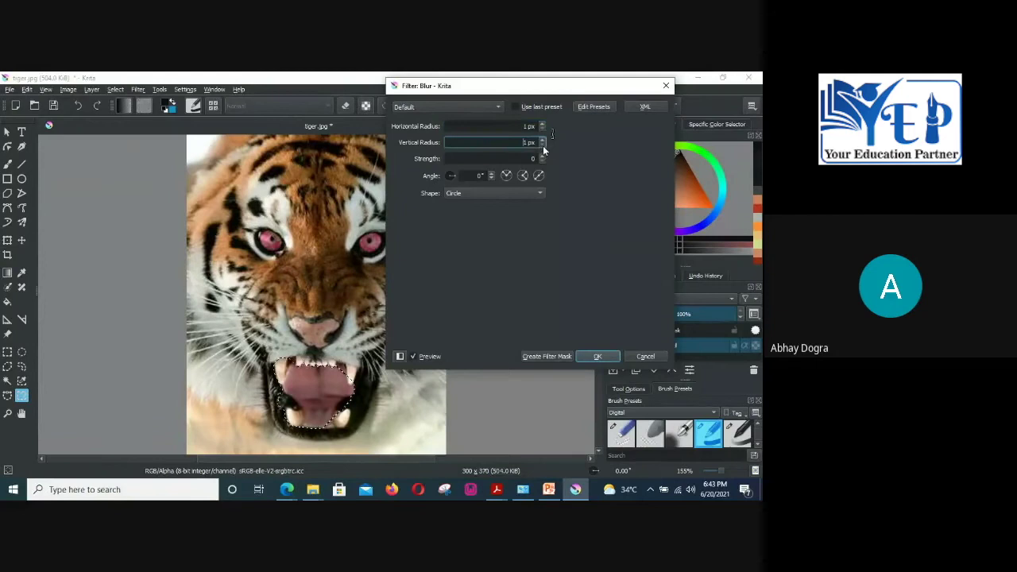
left_click(543, 139)
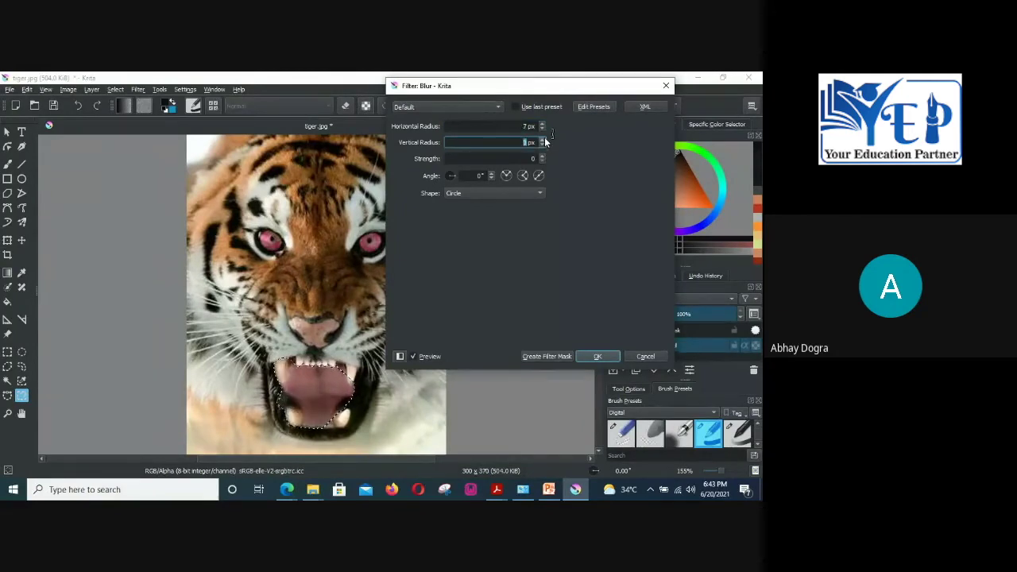
left_click(542, 145)
left_click(543, 147)
left_click(543, 146)
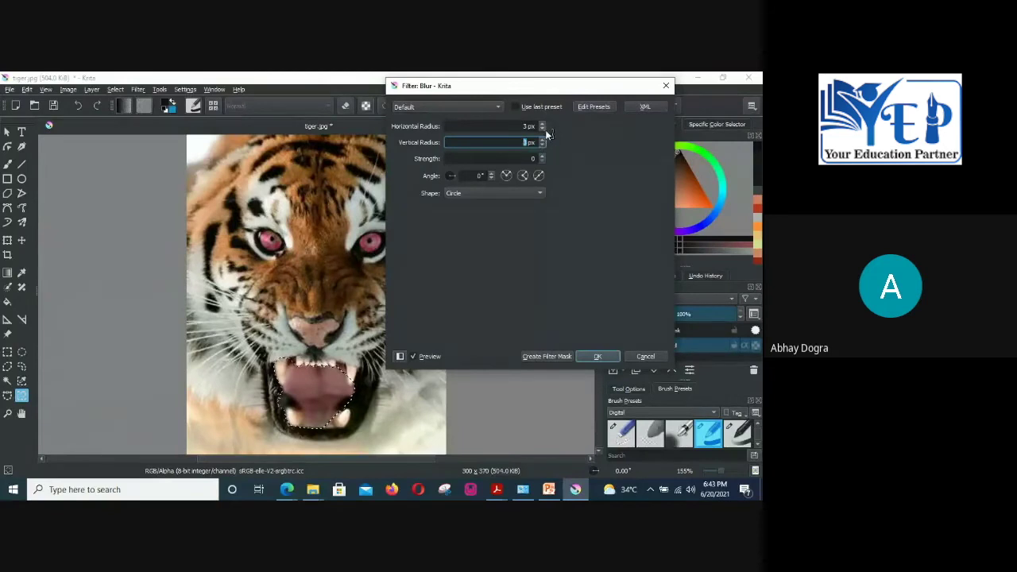
Step: Apply the blur to the mouth with 6 px horizontal and vertical radii, and clear the selection
left_click(543, 123)
left_click(543, 123)
left_click(543, 123)
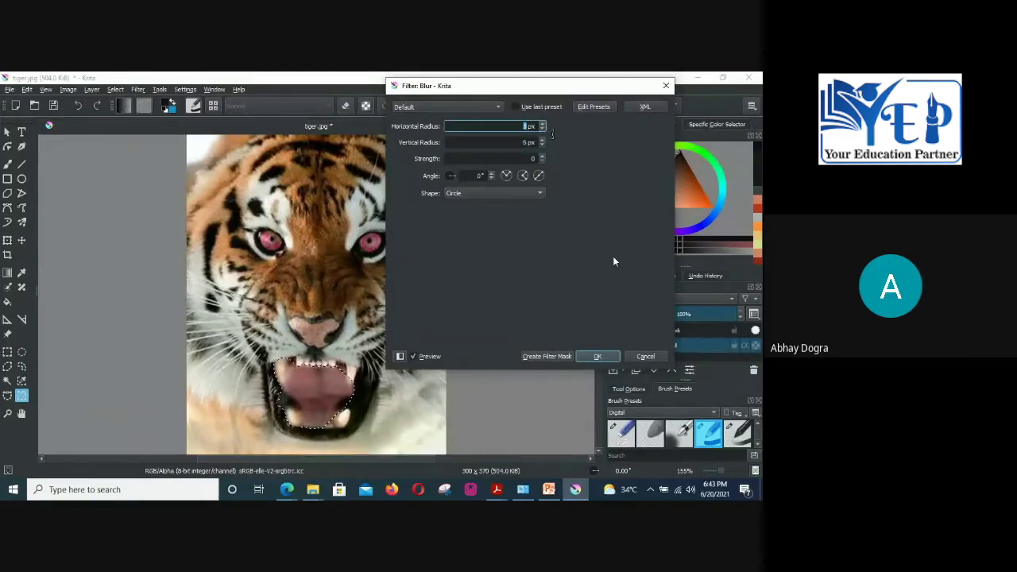
left_click(596, 356)
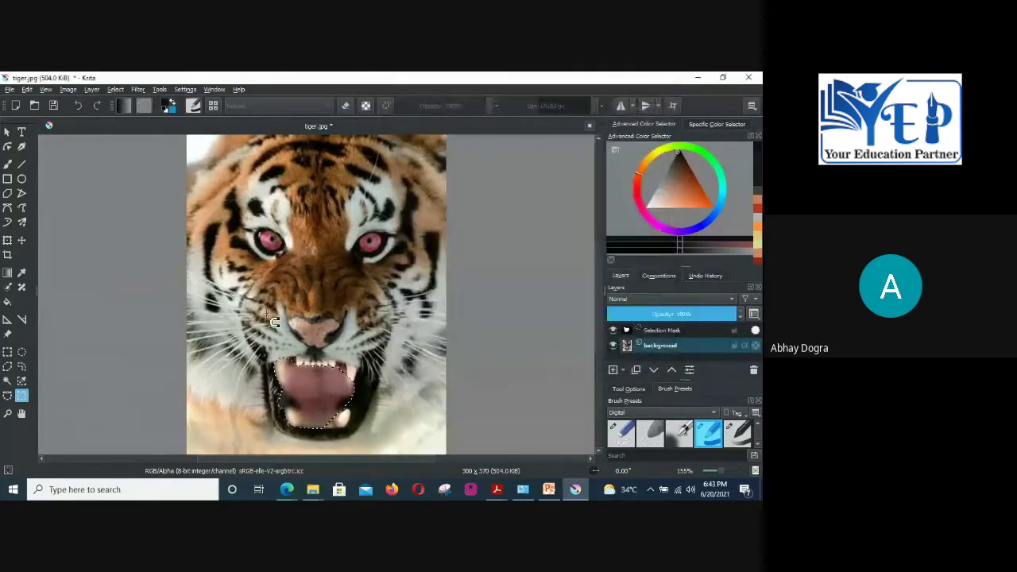
left_click(116, 88)
left_click(131, 116)
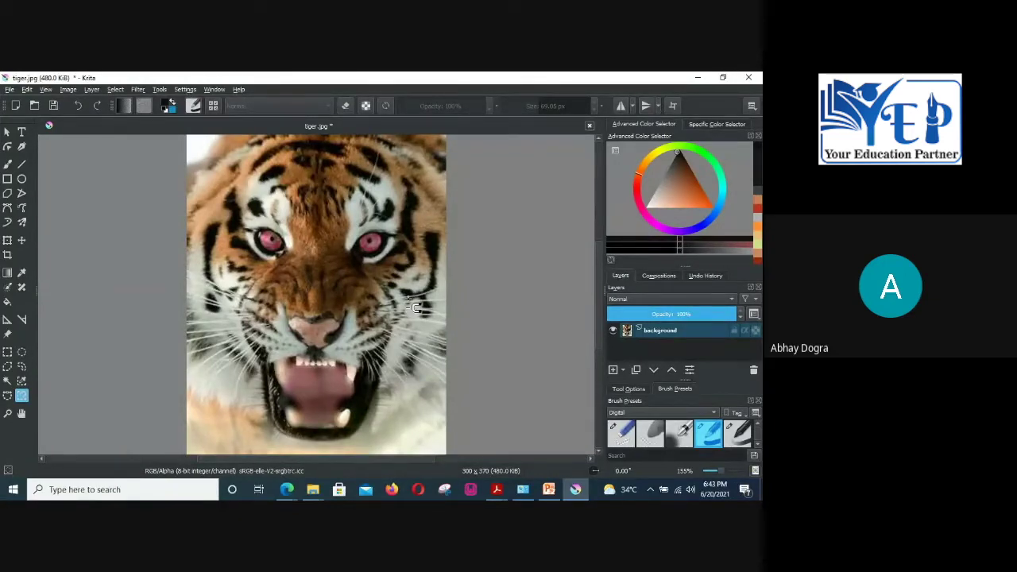
left_click(145, 92)
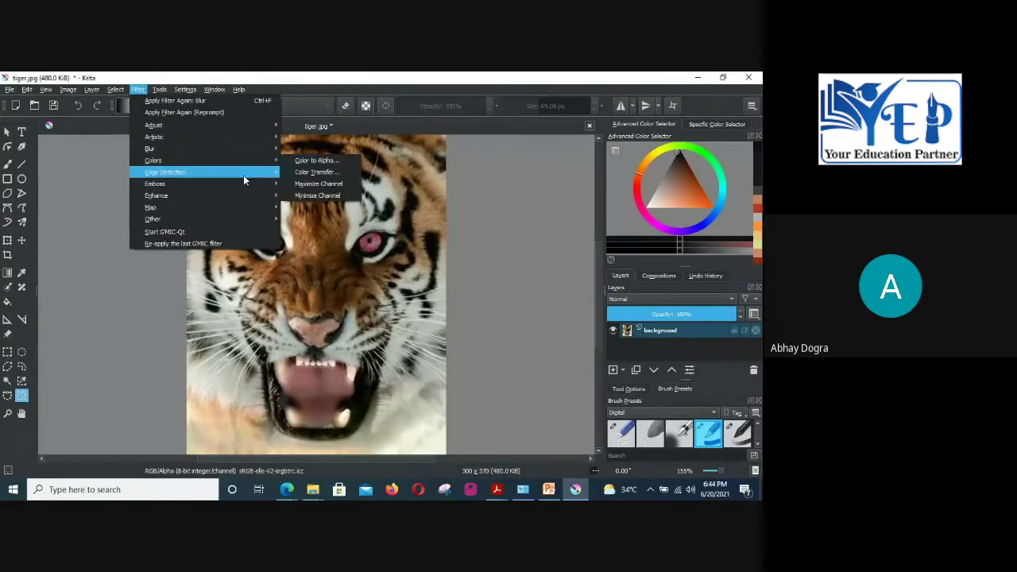
mouse_move(242, 196)
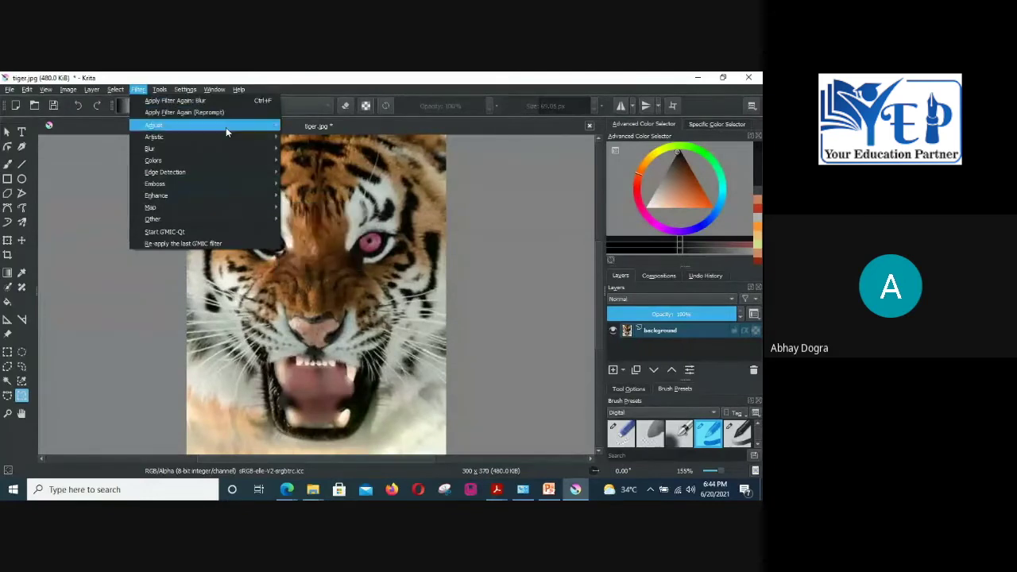
mouse_move(226, 129)
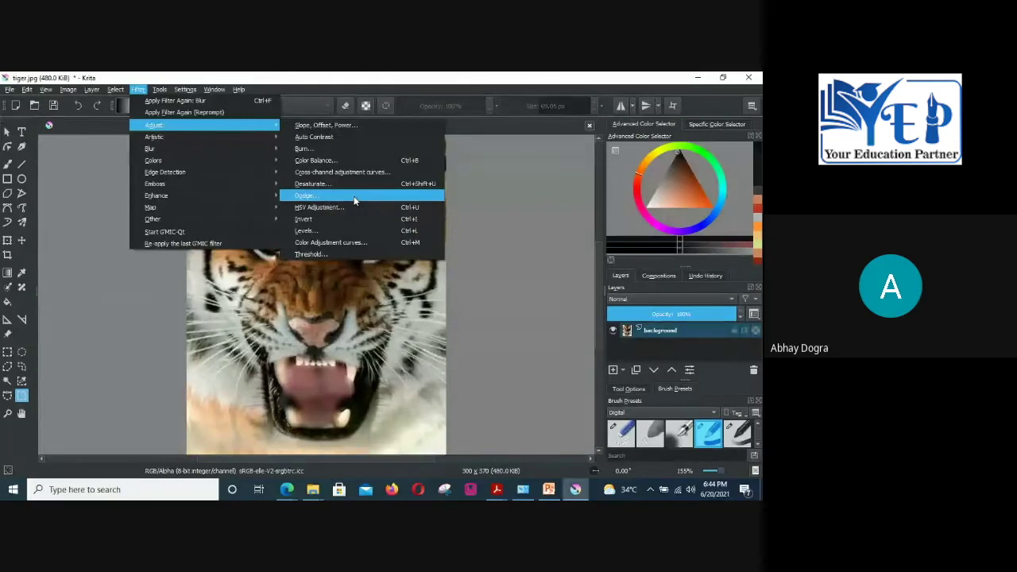
left_click(469, 143)
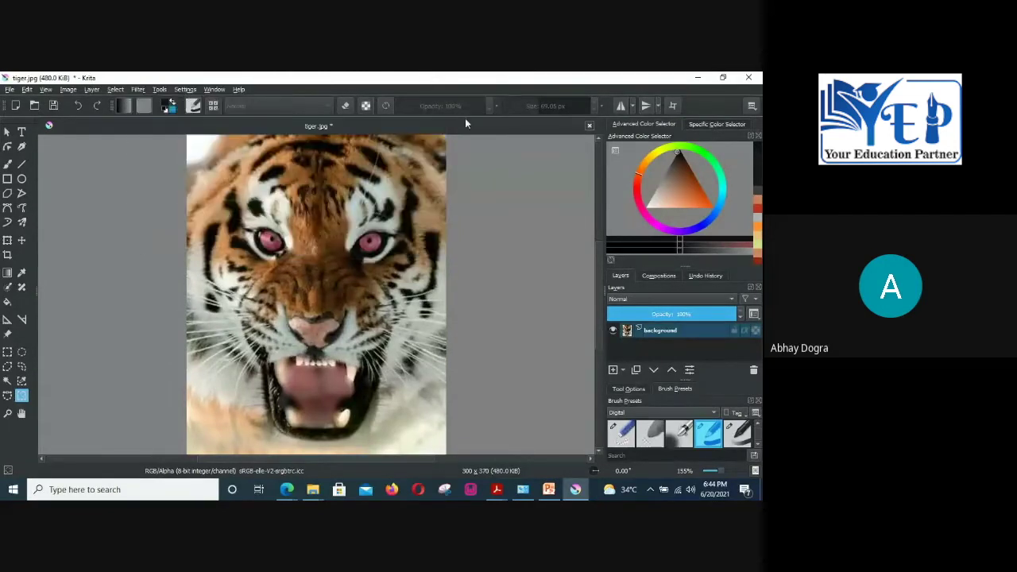
Step: Close tiger.jpg without saving its changes and open priyanka.webp from the kRITA pictures folder
left_click(589, 127)
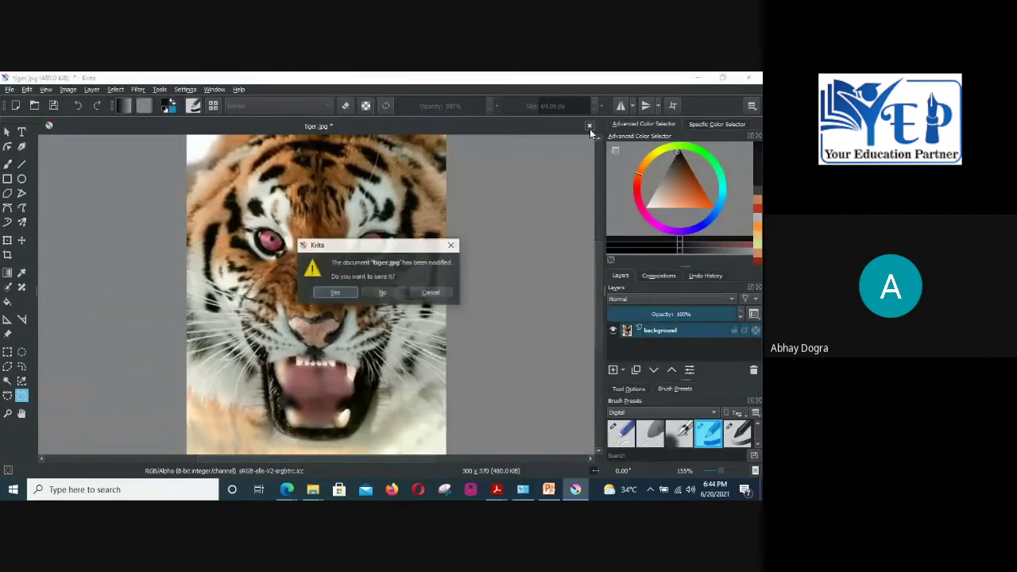
left_click(384, 293)
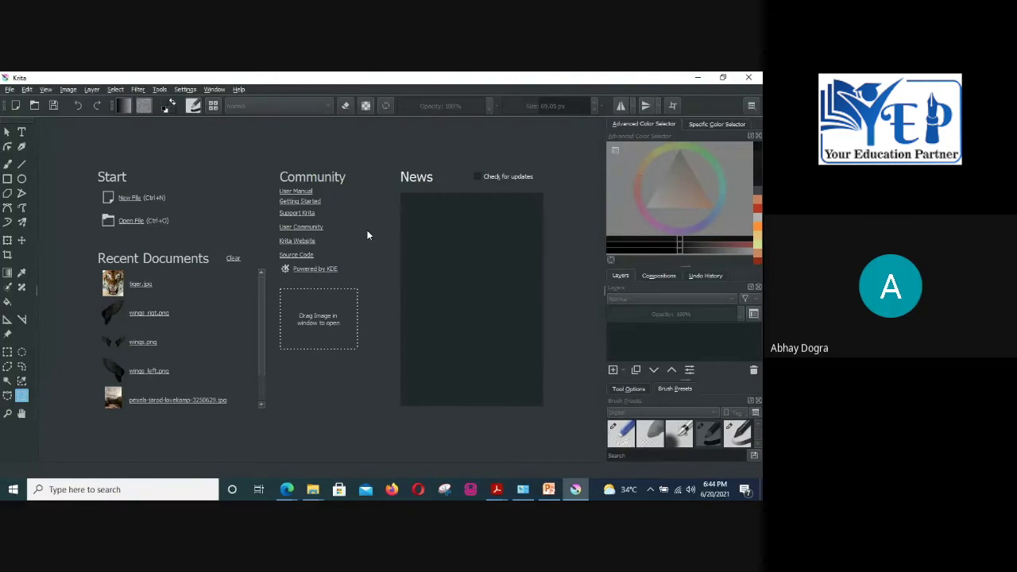
mouse_move(312, 489)
left_click(305, 459)
scroll(232, 324, "down", 7)
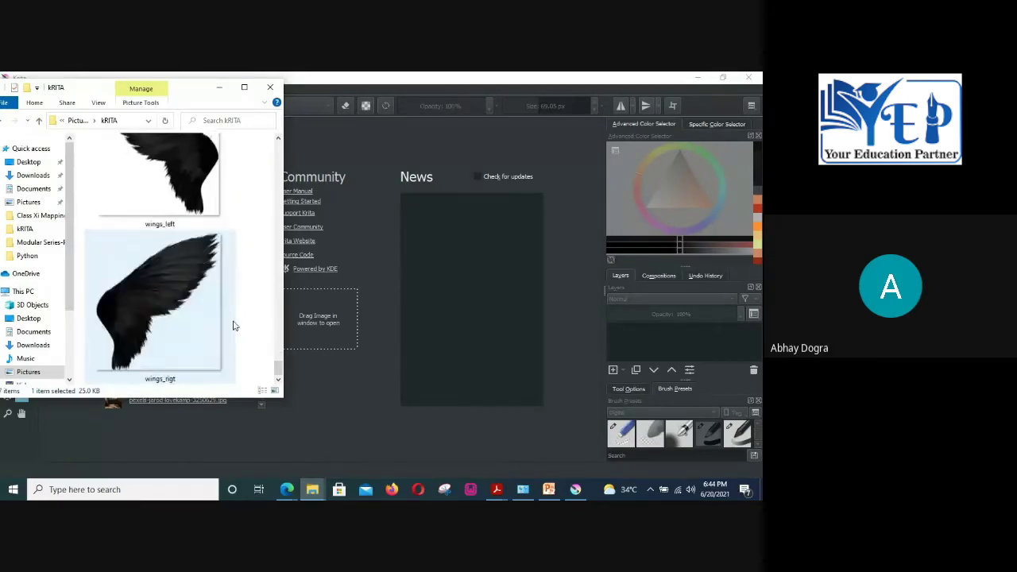
scroll(233, 325, "up", 10)
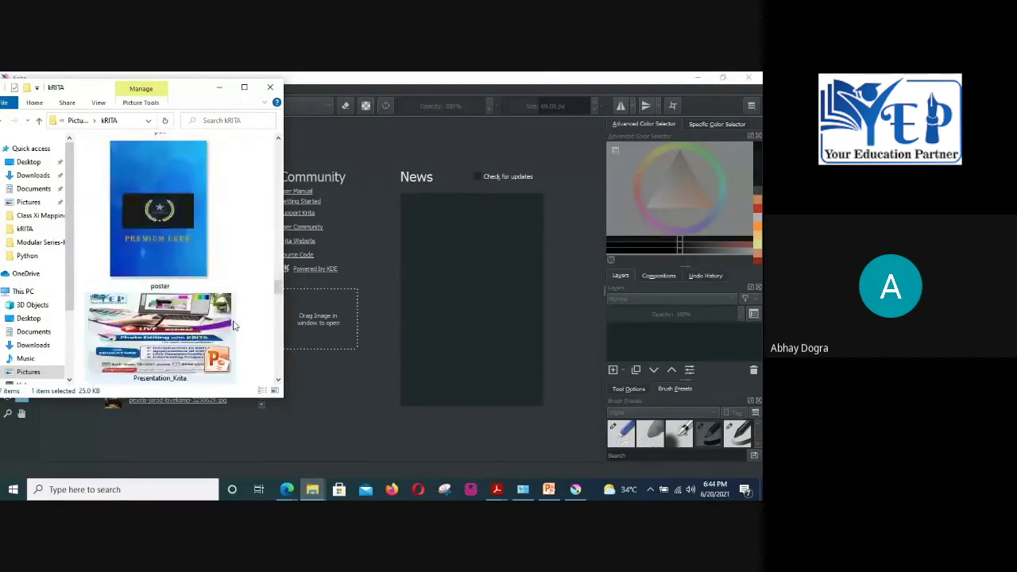
scroll(233, 325, "down", 3)
left_click_drag(229, 320, 317, 337)
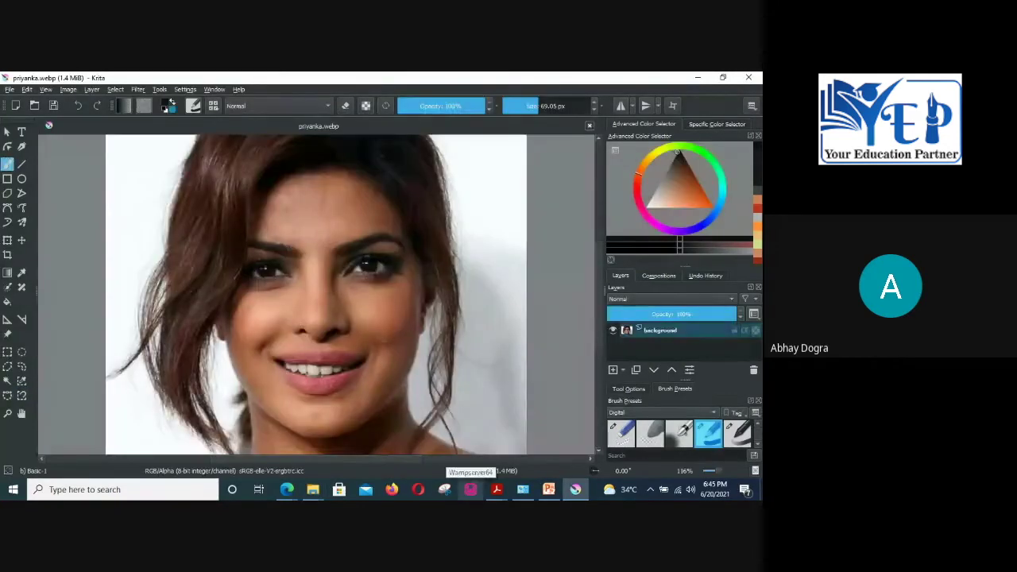
Step: Mirror the portrait image horizontally and back again, twice in a row
left_click(112, 90)
left_click(95, 92)
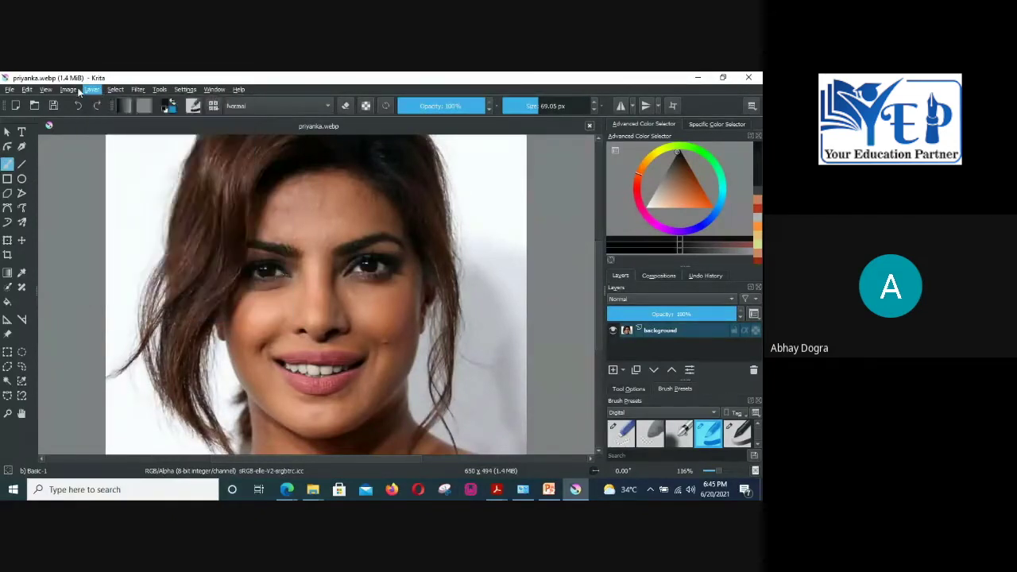
left_click(75, 90)
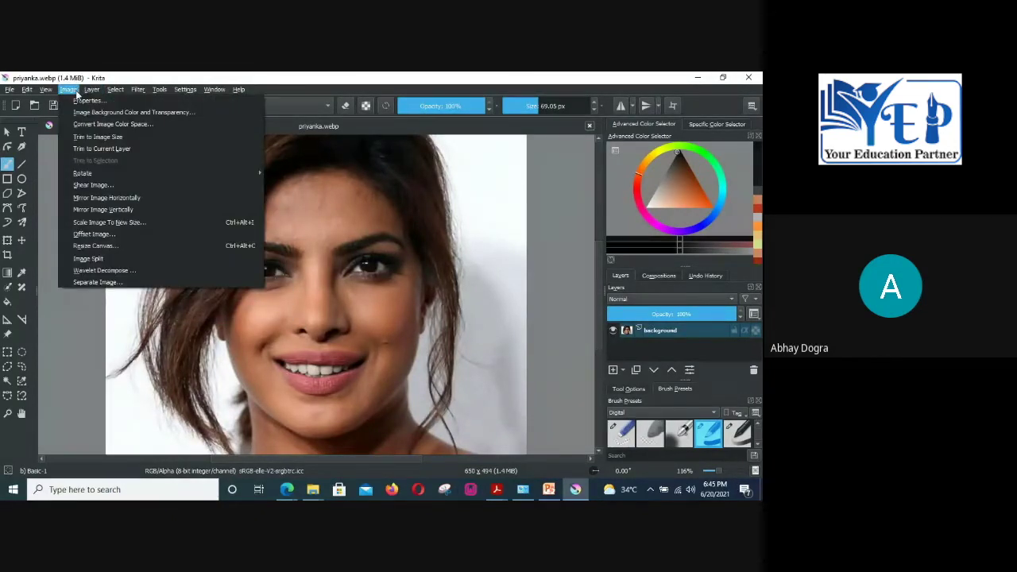
left_click(81, 197)
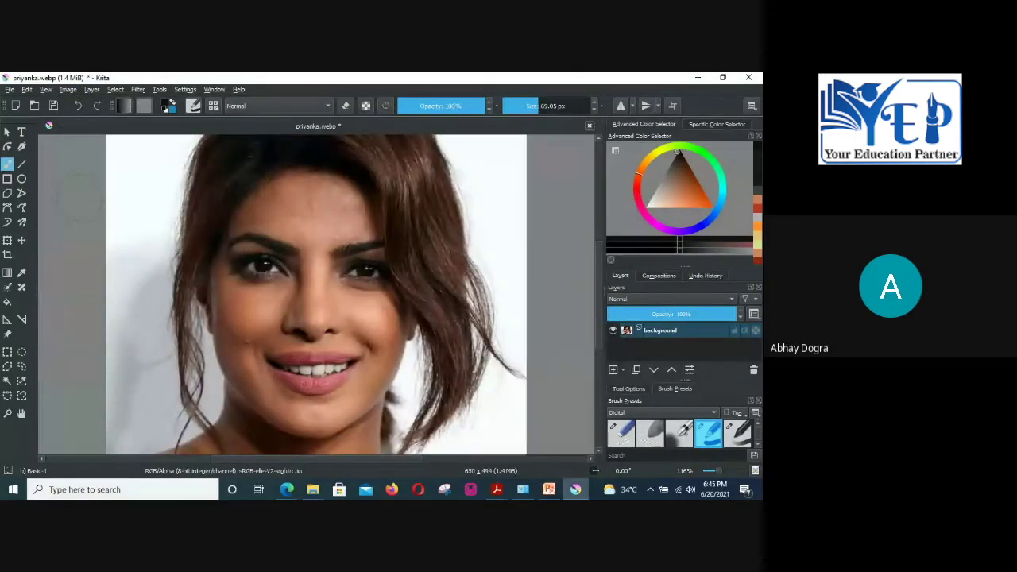
left_click(91, 89)
mouse_move(76, 92)
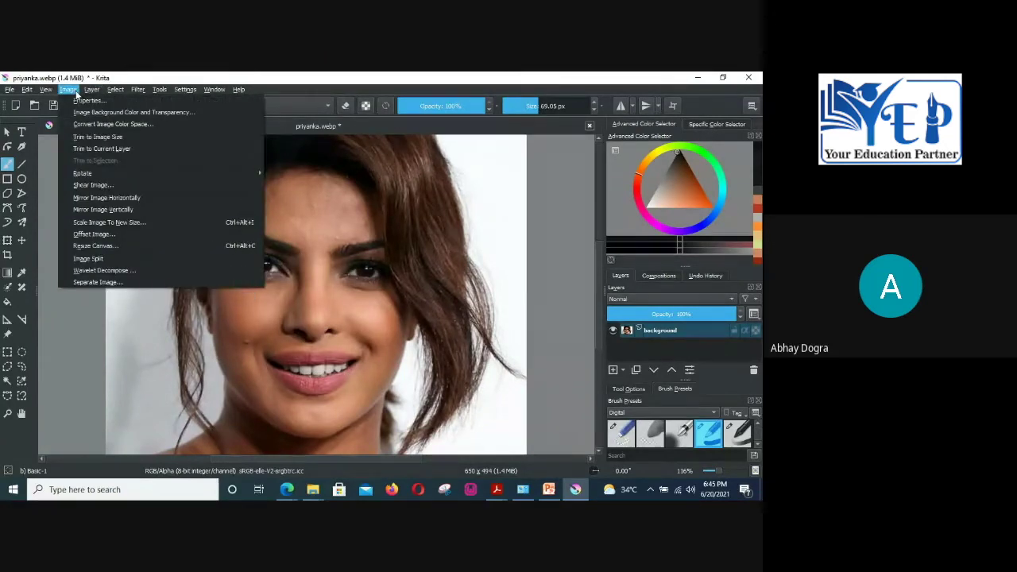
left_click(90, 198)
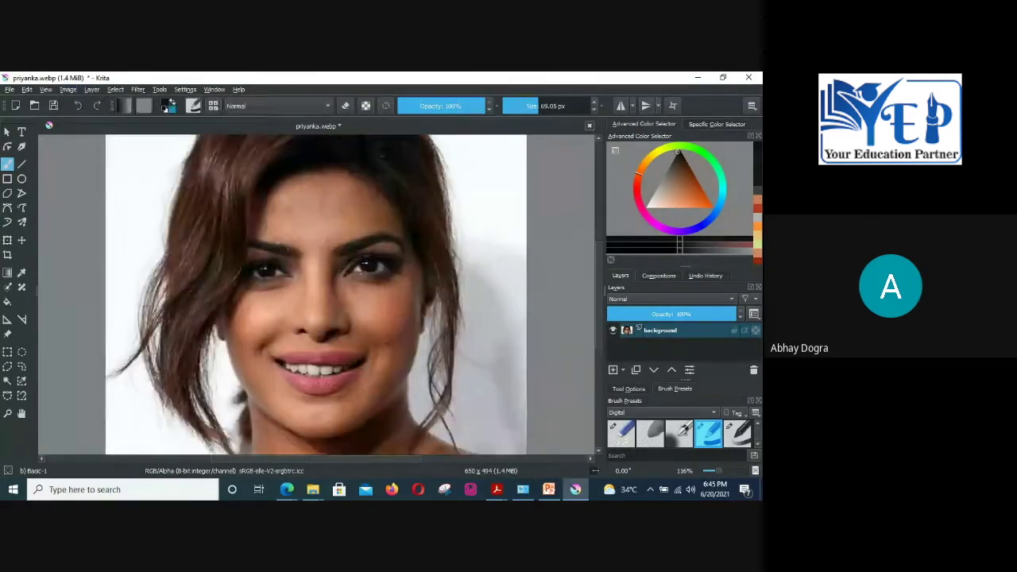
left_click(67, 89)
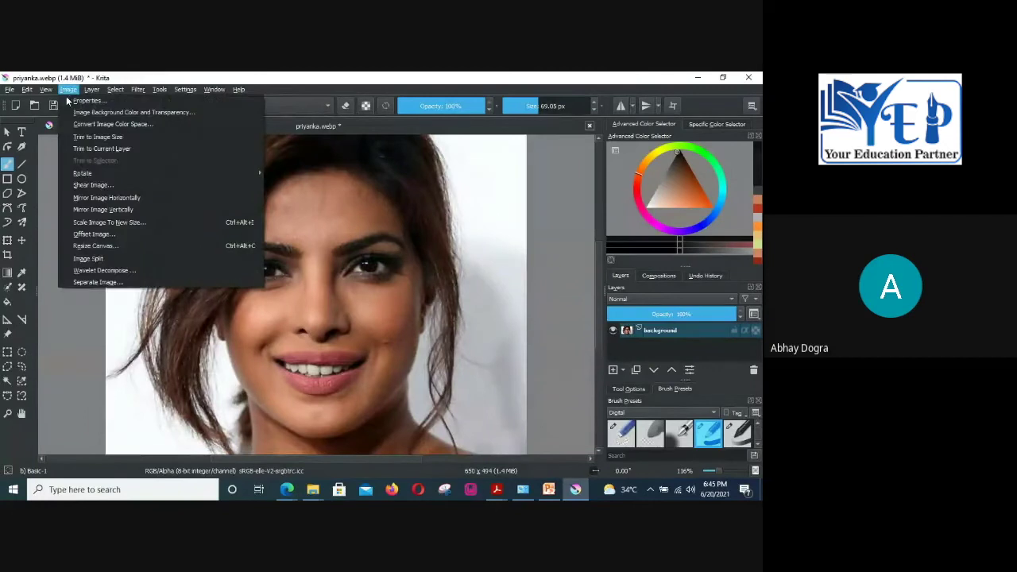
left_click(99, 198)
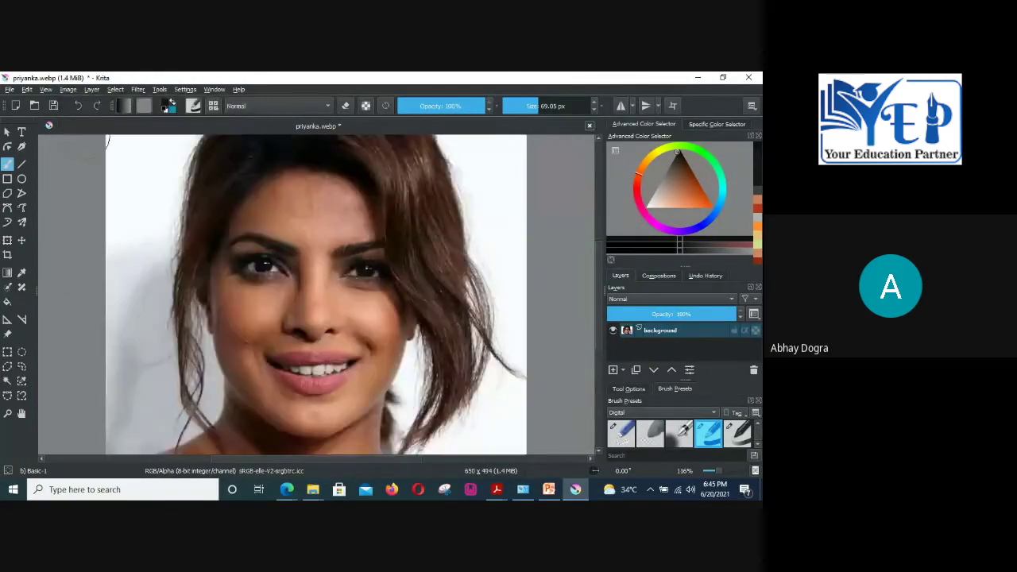
left_click(67, 90)
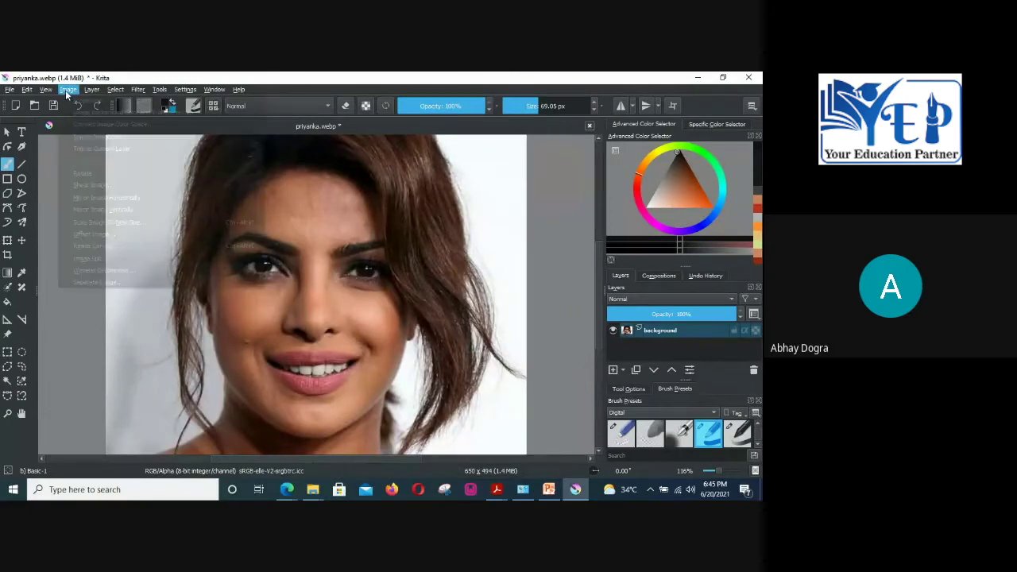
left_click(94, 200)
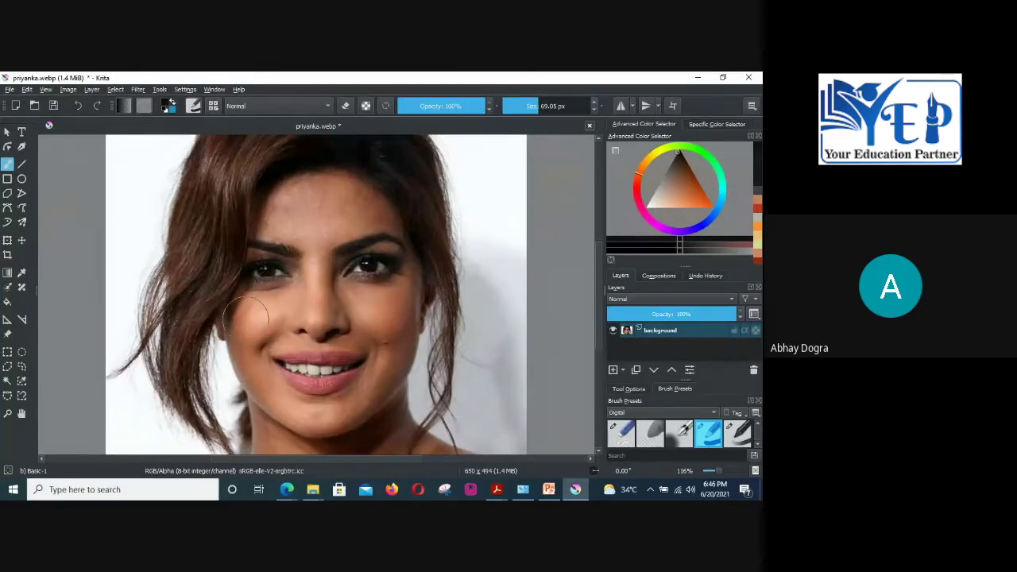
Step: Sample several facial areas with the Color Sampler and keep an orange-brown skin tone as the foreground colour
left_click(22, 272)
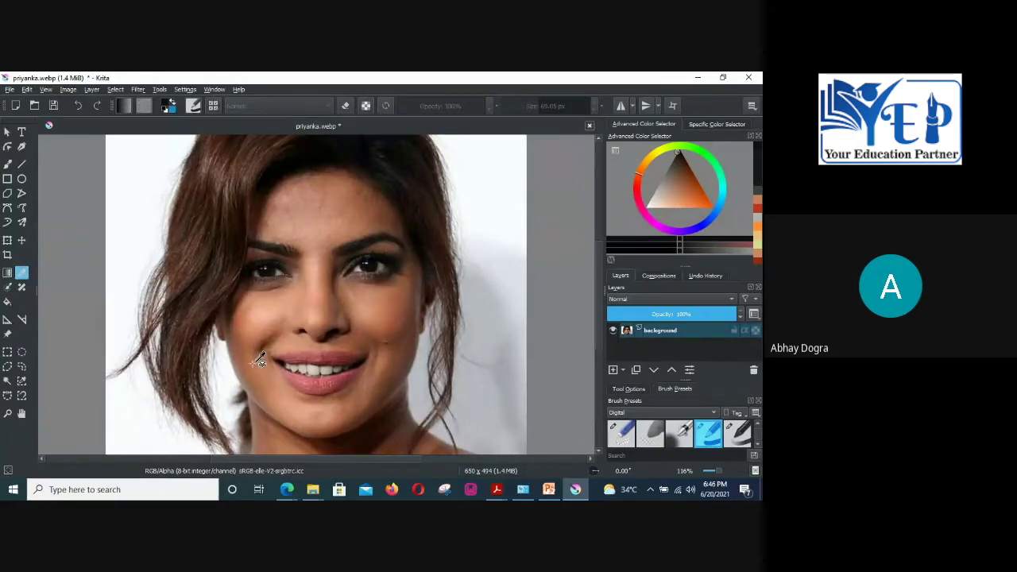
left_click(293, 403)
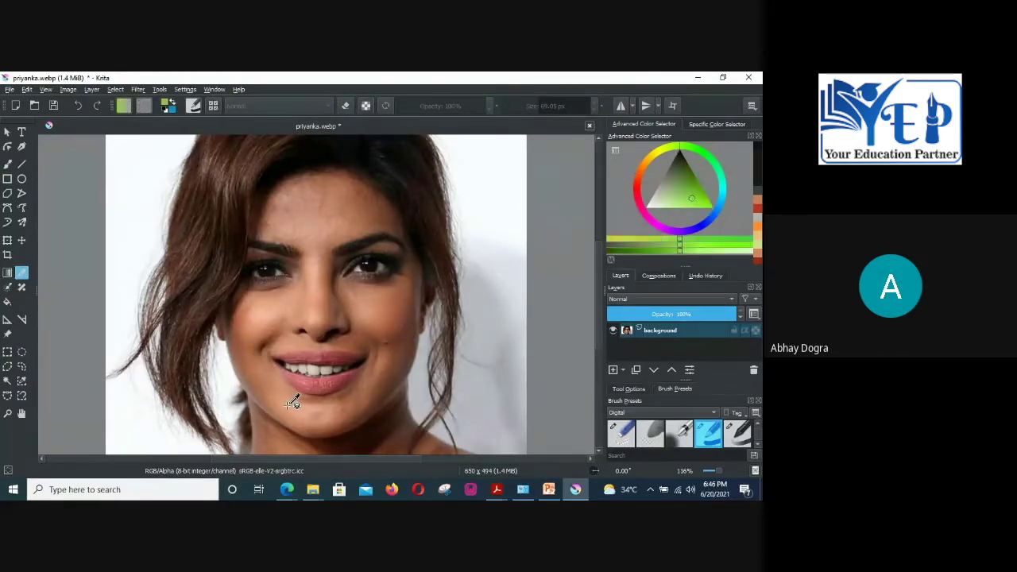
left_click(301, 403)
left_click(280, 388)
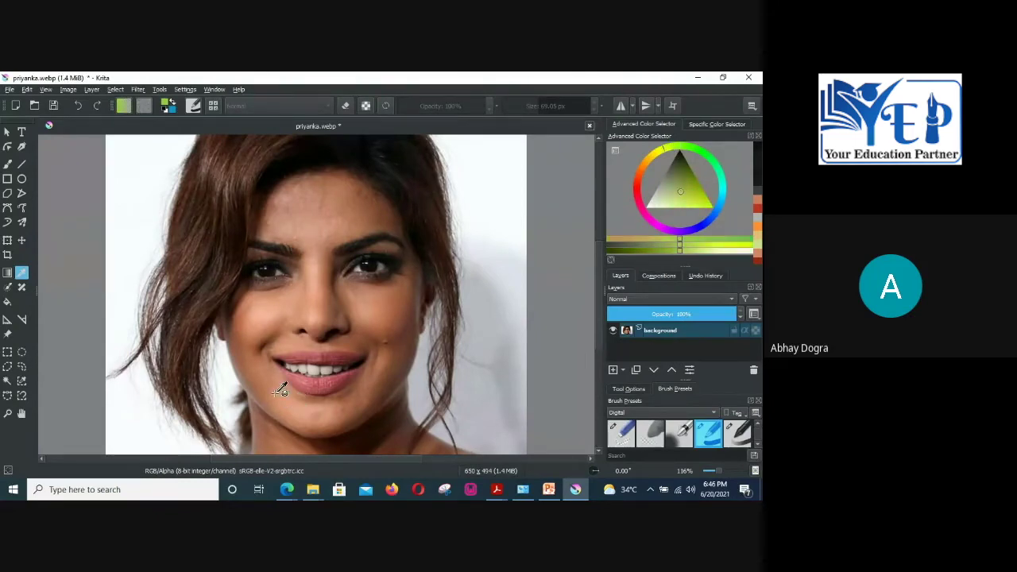
left_click(277, 381)
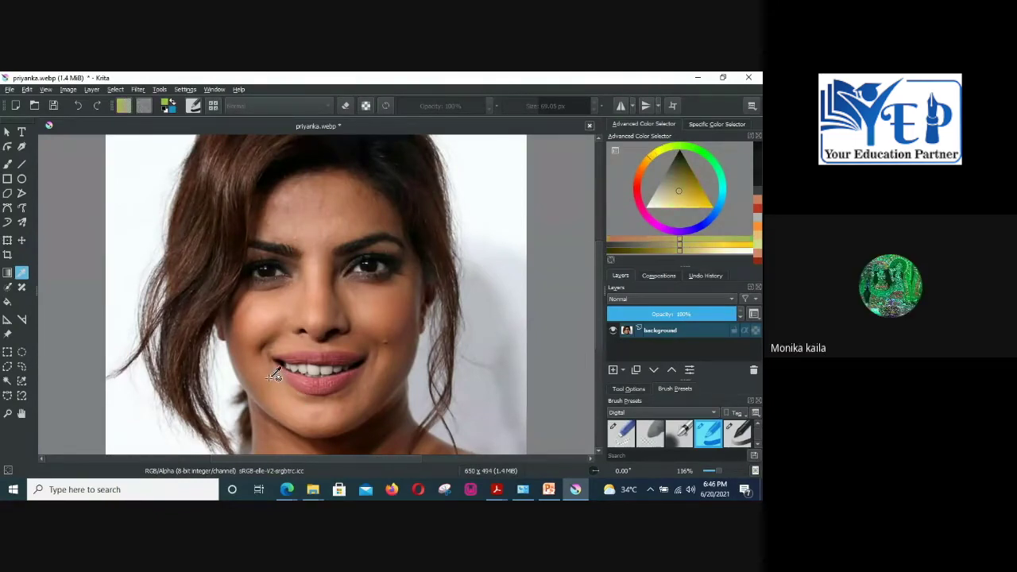
left_click(276, 368)
left_click(275, 367)
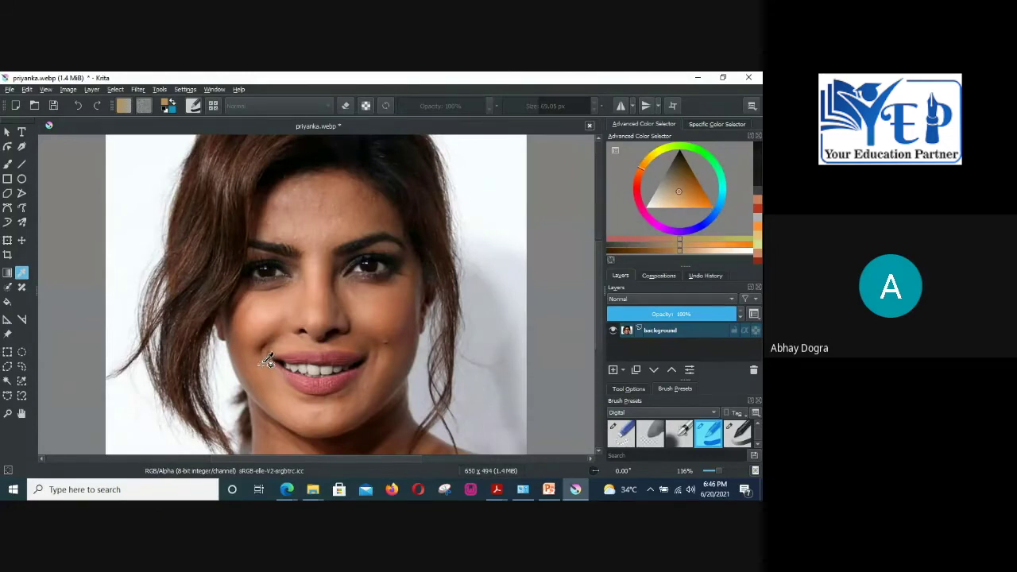
left_click(289, 322)
left_click(267, 308)
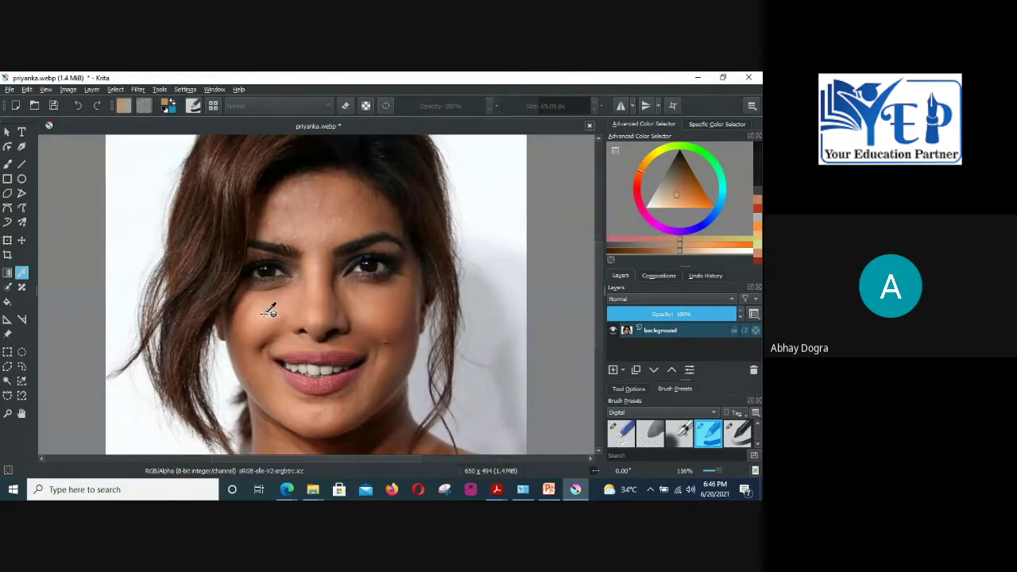
left_click(327, 226)
left_click(274, 377)
Step: Set the Freehand Brush to 9.47 px and 42% opacity, and dab the skin tone beside the lower lip
left_click(6, 164)
key("[")
key("[")
key("[")
key("[")
key("[")
key("[")
key("[")
key("[")
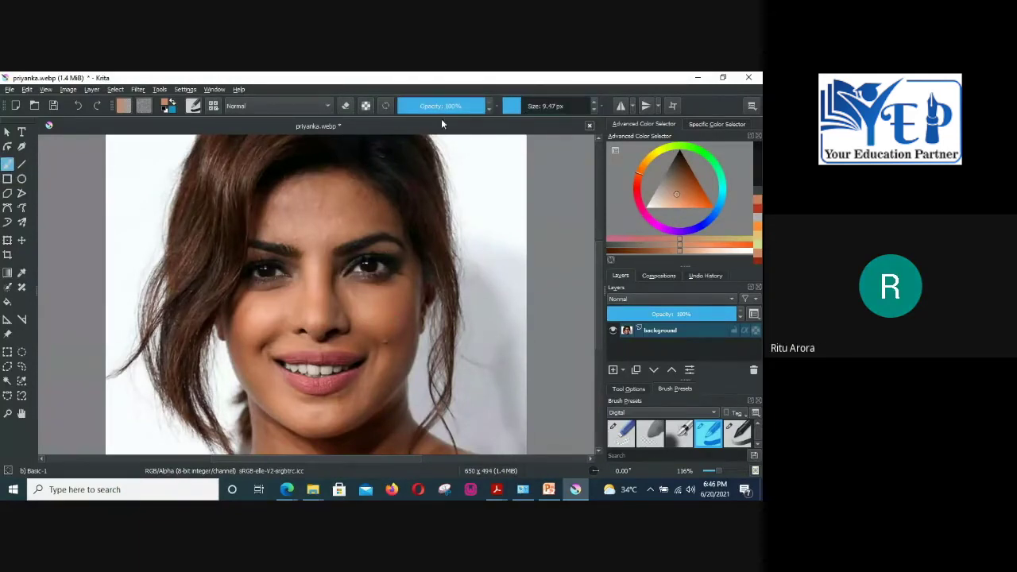
left_click_drag(459, 105, 427, 106)
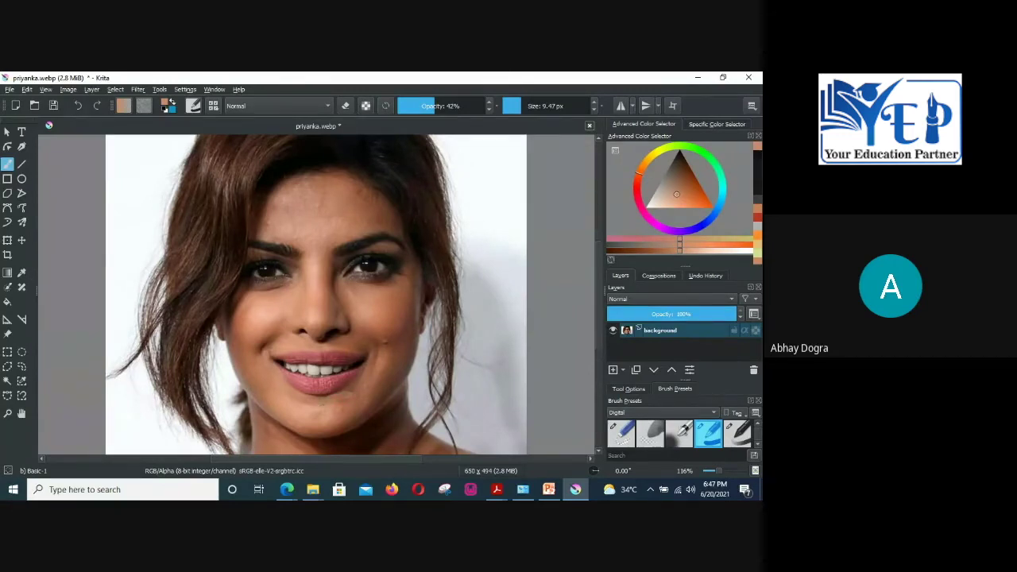
left_click(355, 387)
Step: Try covering the cheek mole at 38% opacity with brush sizes of 9.47 px and 65.87 px, undoing each dab
left_click(431, 106)
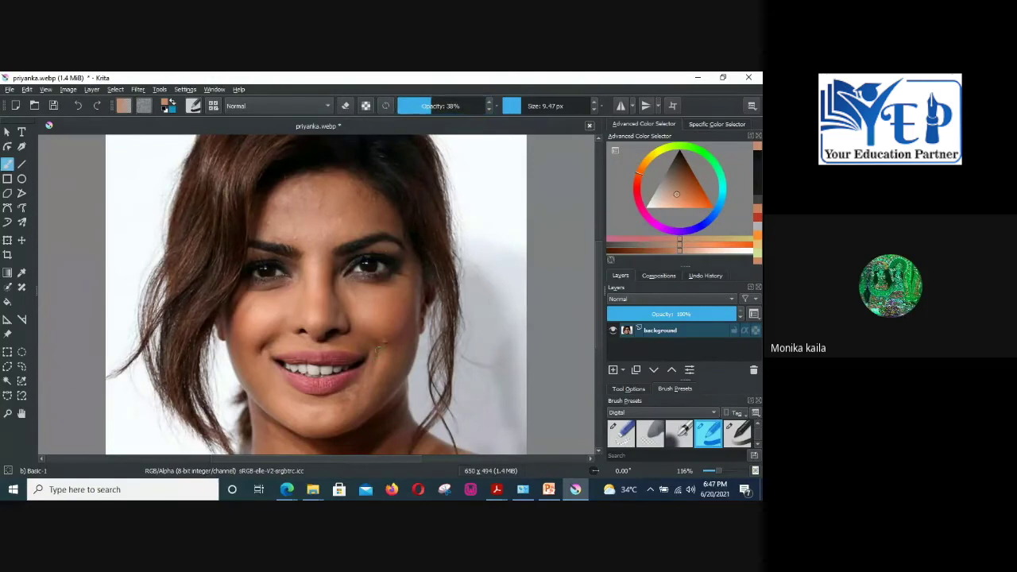
left_click(377, 343)
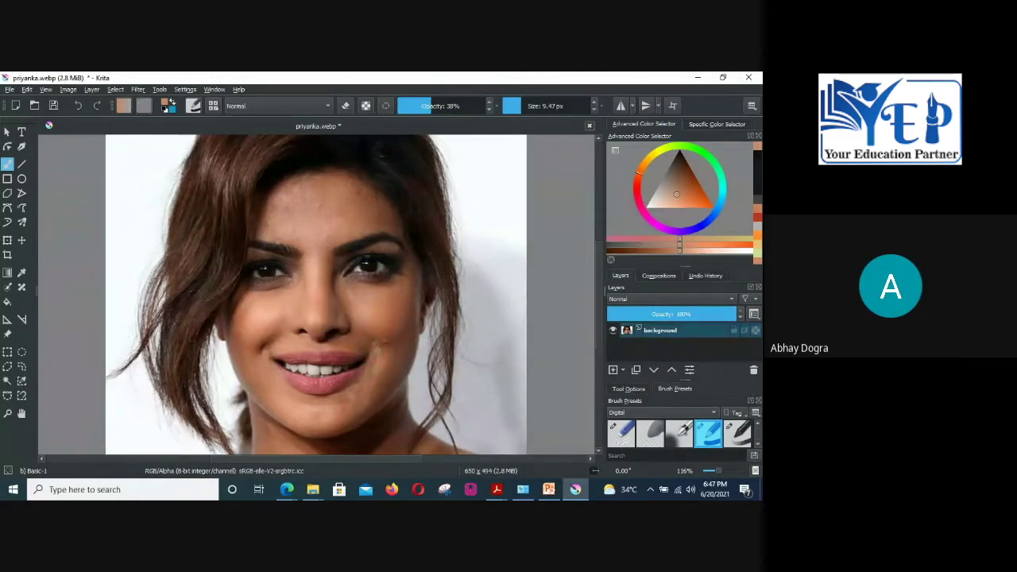
key("ctrl+z")
key("bracketleft")
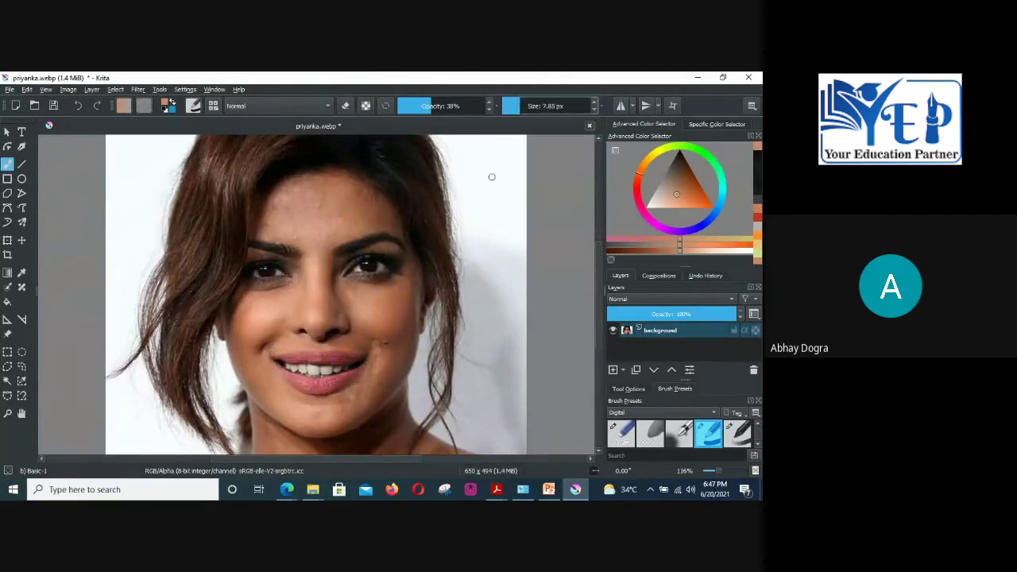
mouse_move(547, 105)
left_mouse_down()
mouse_move(554, 99)
mouse_move(545, 113)
mouse_move(536, 105)
left_mouse_up()
left_click(389, 346)
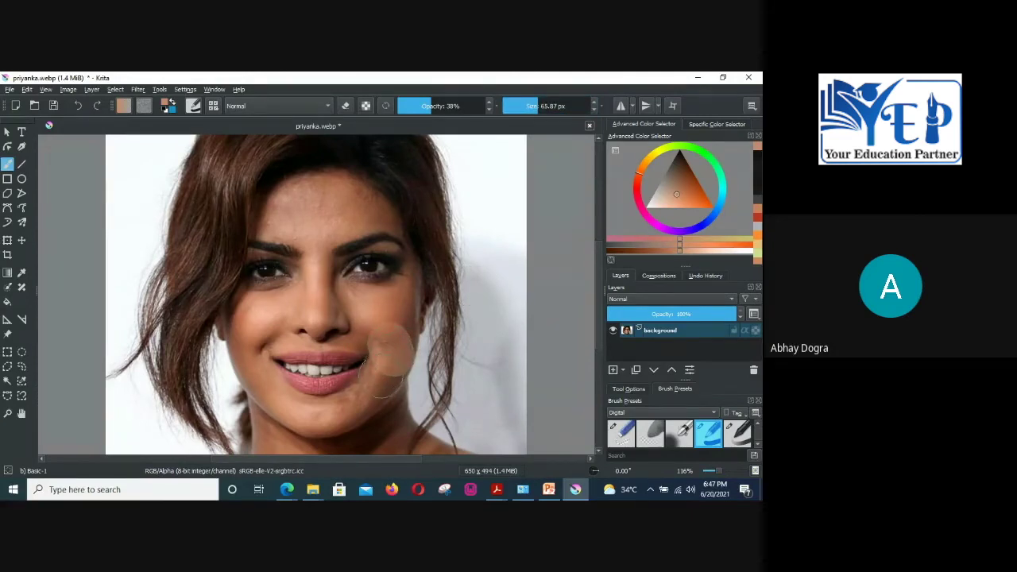
key("ctrl+z")
Step: Try 16.86 px brush strokes along the right-hand cheek and jaw, and undo the strokes
left_click(525, 109)
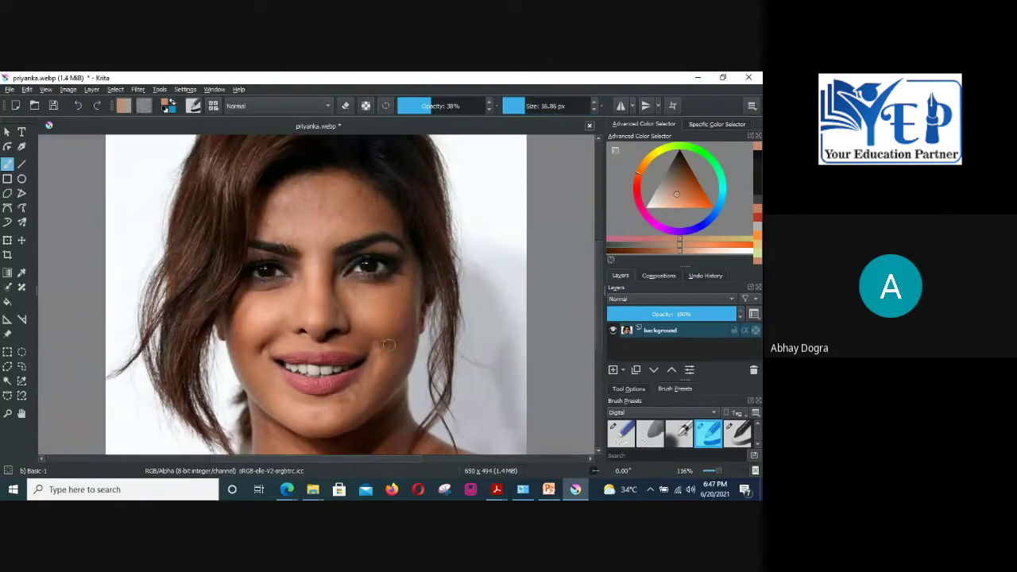
mouse_move(390, 358)
left_mouse_down()
mouse_move(381, 386)
mouse_move(325, 424)
left_mouse_up()
left_click_drag(380, 369, 350, 400)
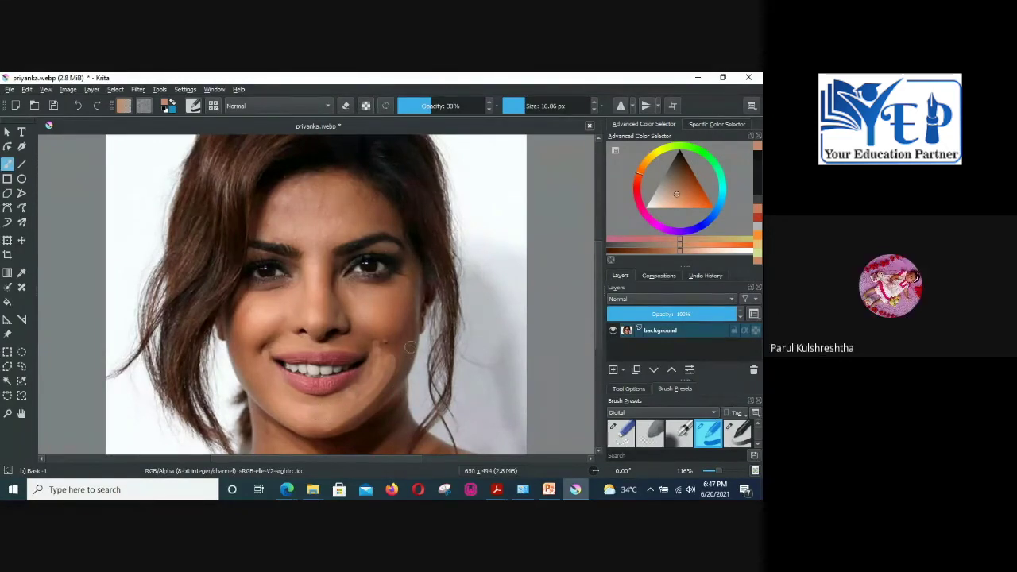
left_click_drag(397, 378, 338, 429)
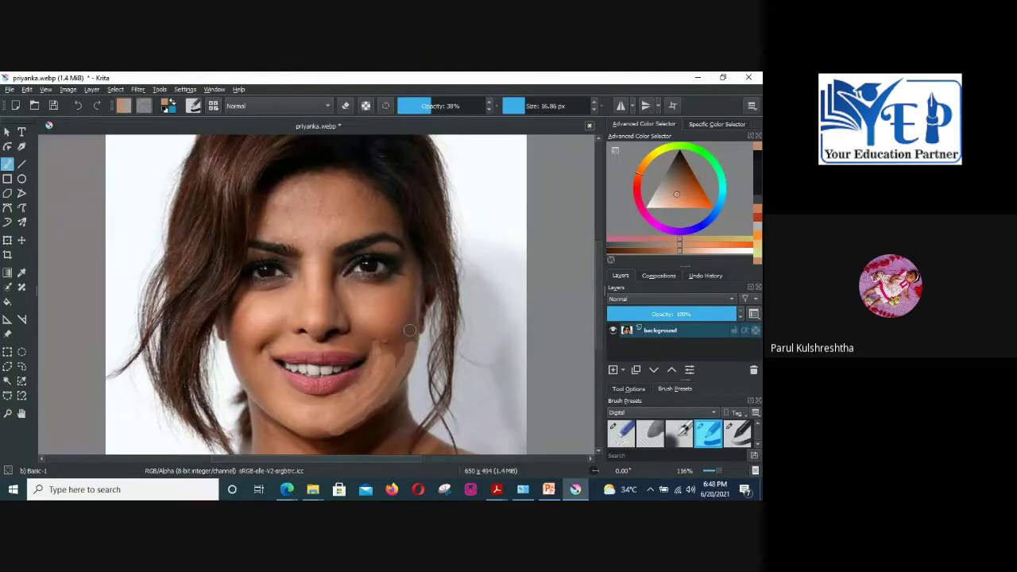
left_click_drag(399, 364, 404, 323)
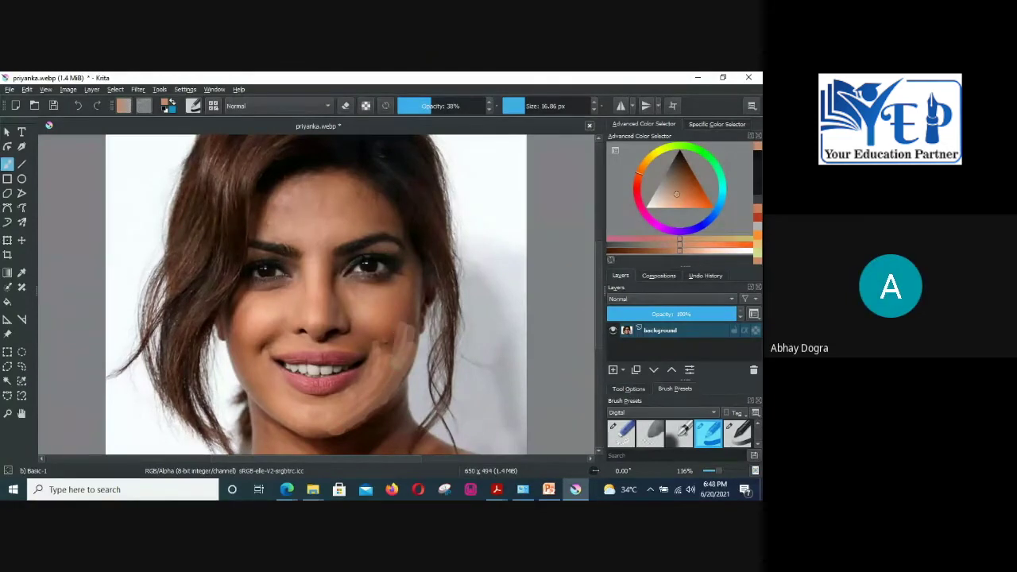
key("ctrl+z")
key("ctrl+z")
key("ctrl+z")
key("ctrl+z")
key("ctrl+z")
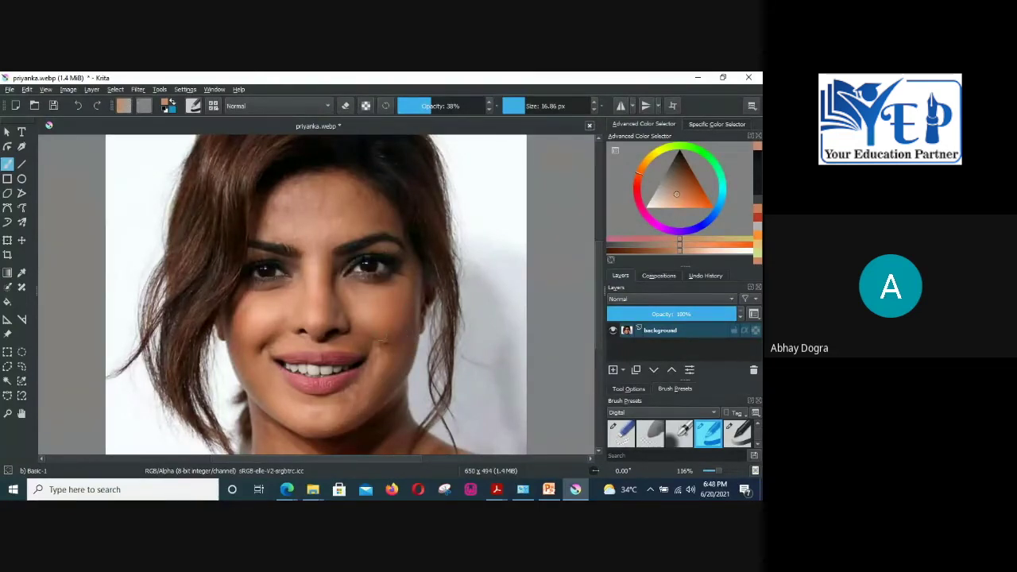
Step: Try dabbing skin tone over the fold between the left-hand cheek and mouth, and undo it
left_click(263, 347)
left_click_drag(265, 347, 274, 343)
left_click(261, 353)
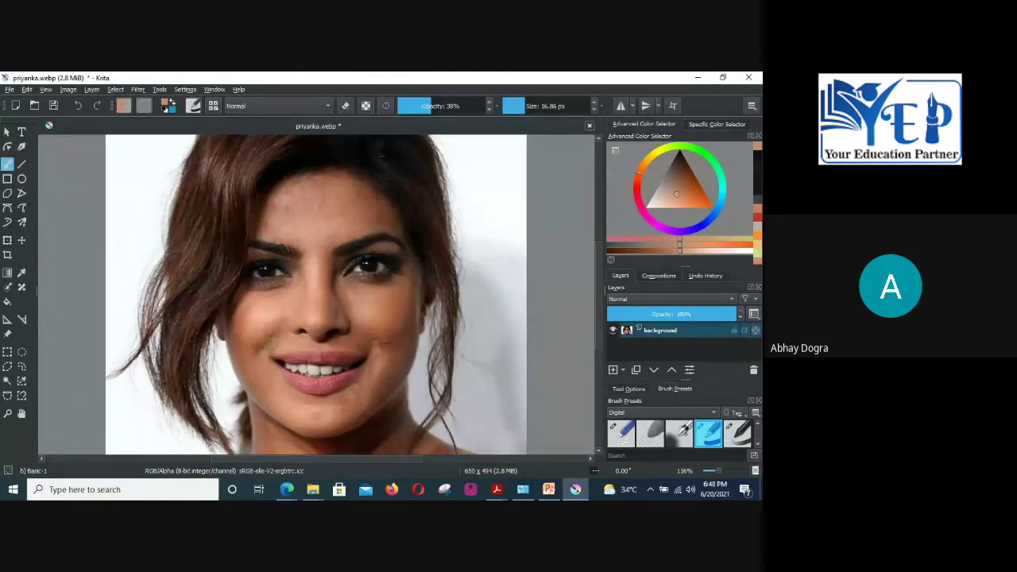
key("ctrl+z")
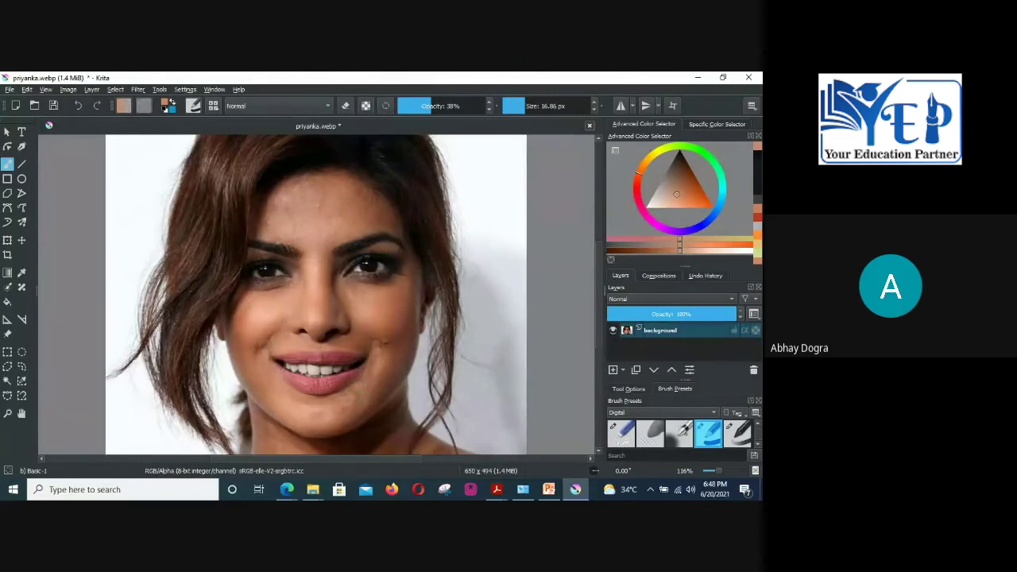
Step: Set the brush to 16% opacity and 37.04 px, and paint skin tone over the right-hand cheek
left_click(412, 106)
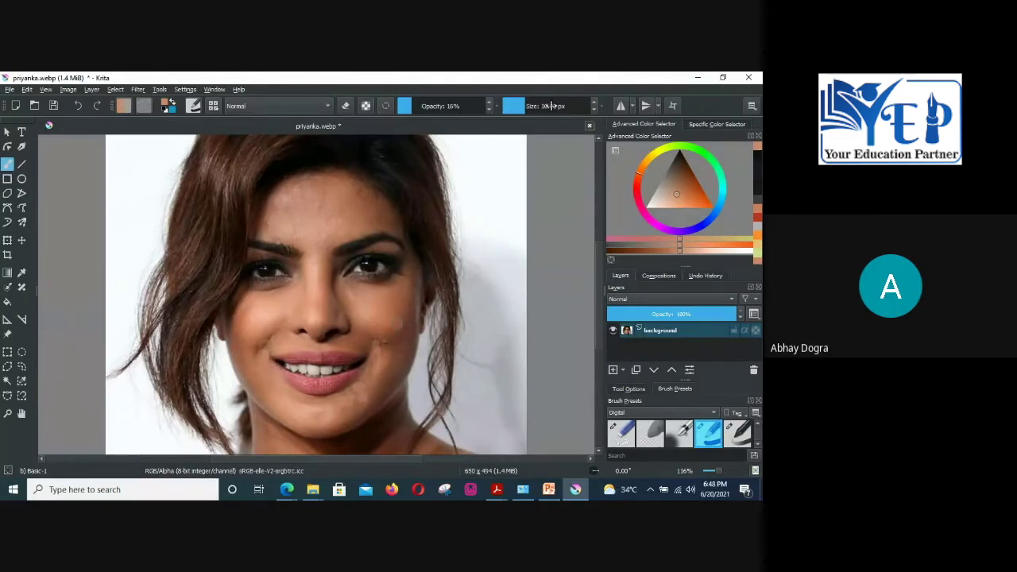
left_click_drag(555, 105, 567, 106)
left_click(532, 106)
mouse_move(465, 268)
left_mouse_down()
mouse_move(413, 299)
mouse_move(405, 329)
mouse_move(373, 308)
mouse_move(402, 332)
mouse_move(369, 308)
mouse_move(419, 290)
mouse_move(410, 267)
mouse_move(415, 316)
mouse_move(413, 278)
mouse_move(419, 296)
mouse_move(411, 316)
left_mouse_up()
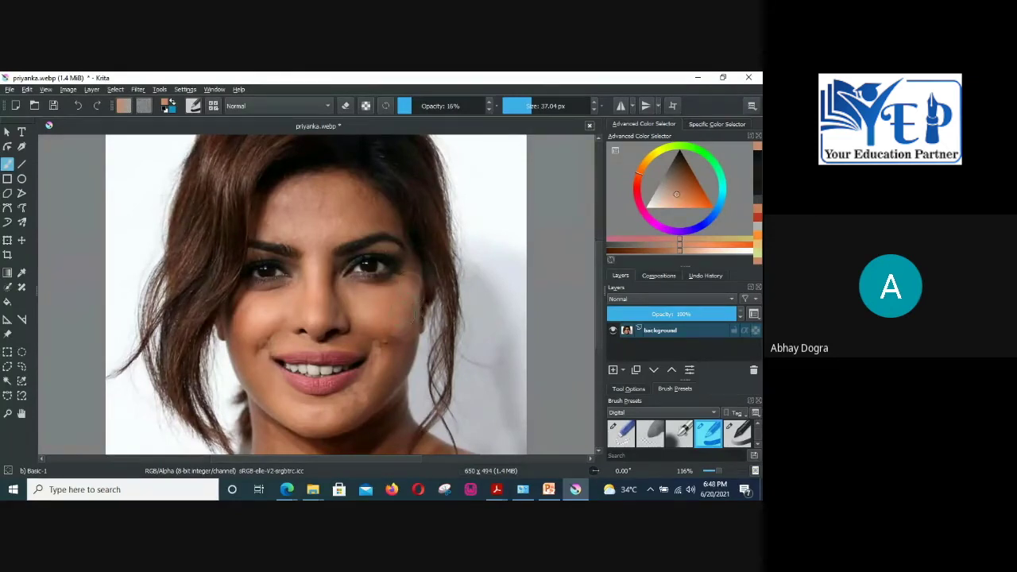
Step: Paint skin tone over the cheeks, jaw and forehead at 16% opacity and 37.04 px, undoing one stroke on the right-hand cheek
left_click_drag(270, 314, 260, 357)
left_click_drag(347, 424, 373, 396)
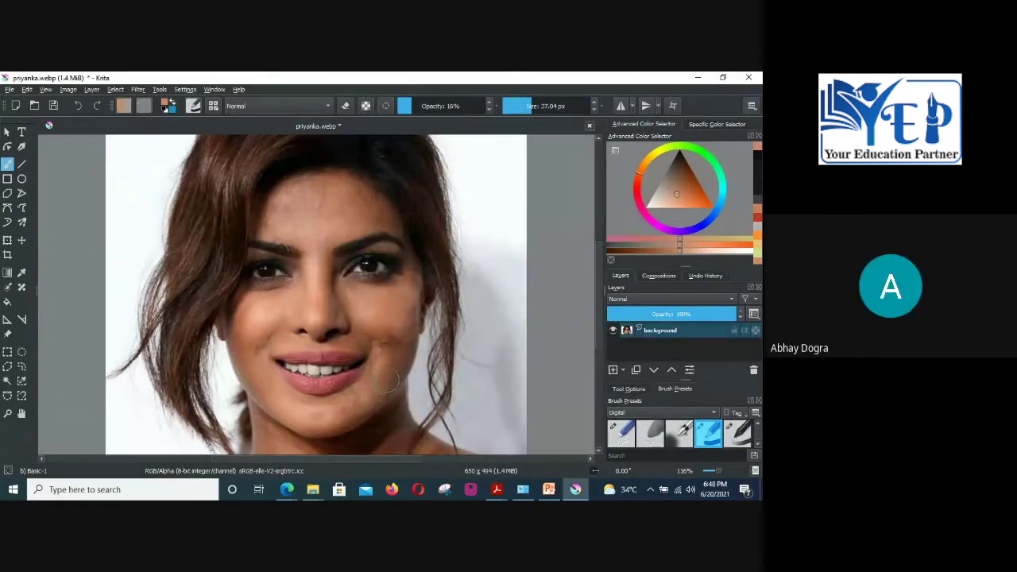
left_click_drag(405, 336, 391, 352)
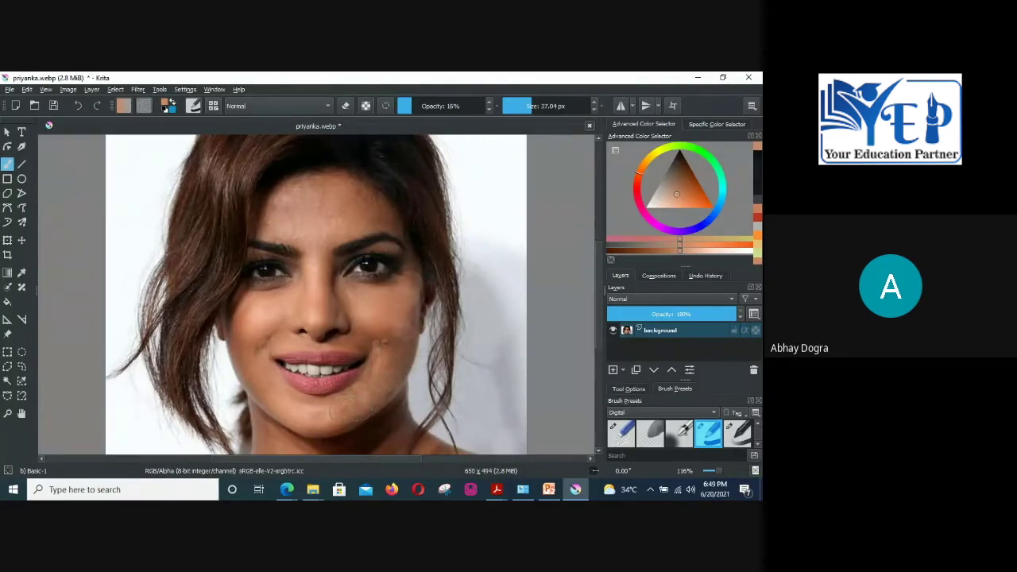
key("ctrl+z")
scroll(274, 310, "down", 3)
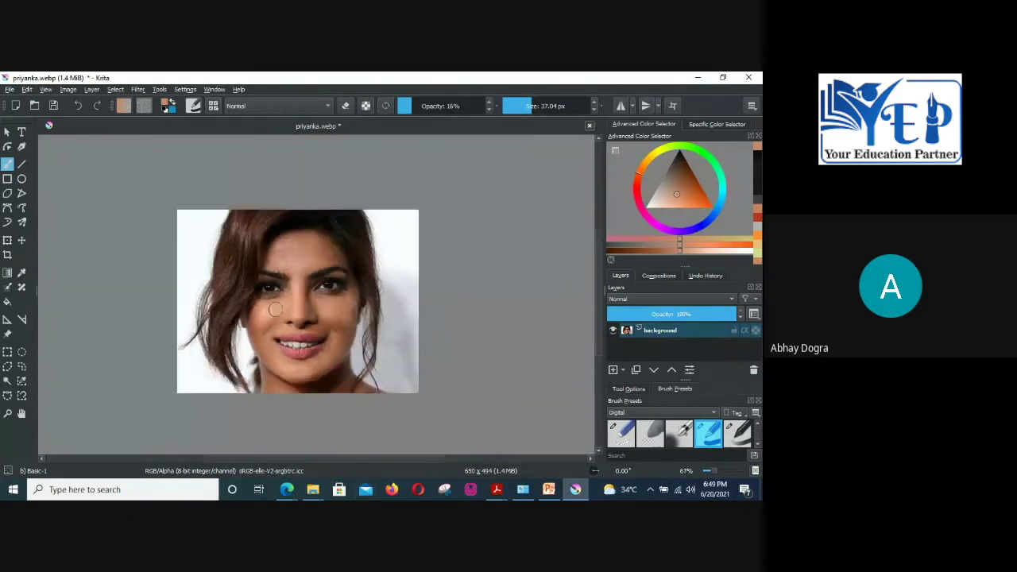
scroll(412, 296, "up", 3)
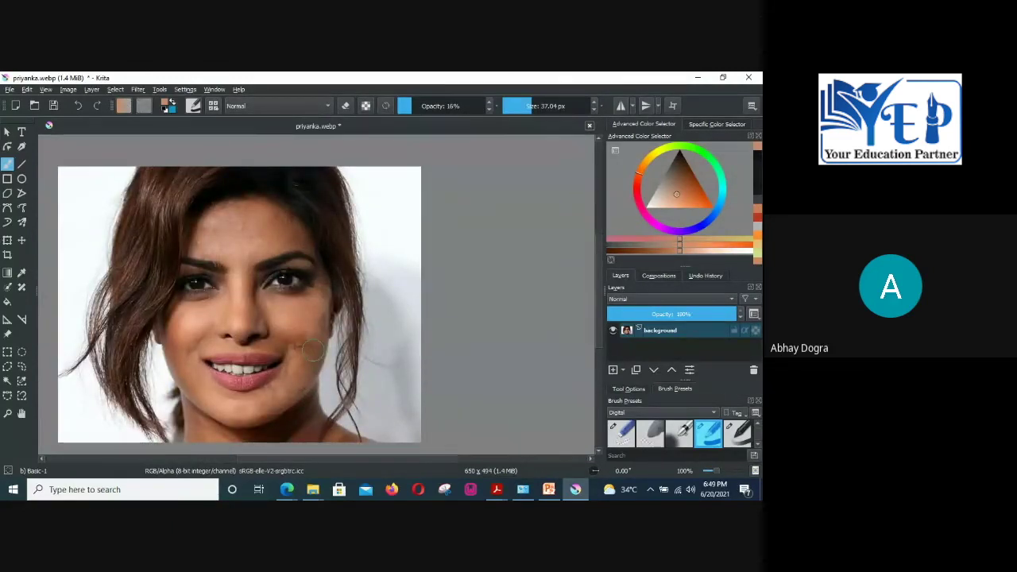
left_click_drag(245, 233, 212, 247)
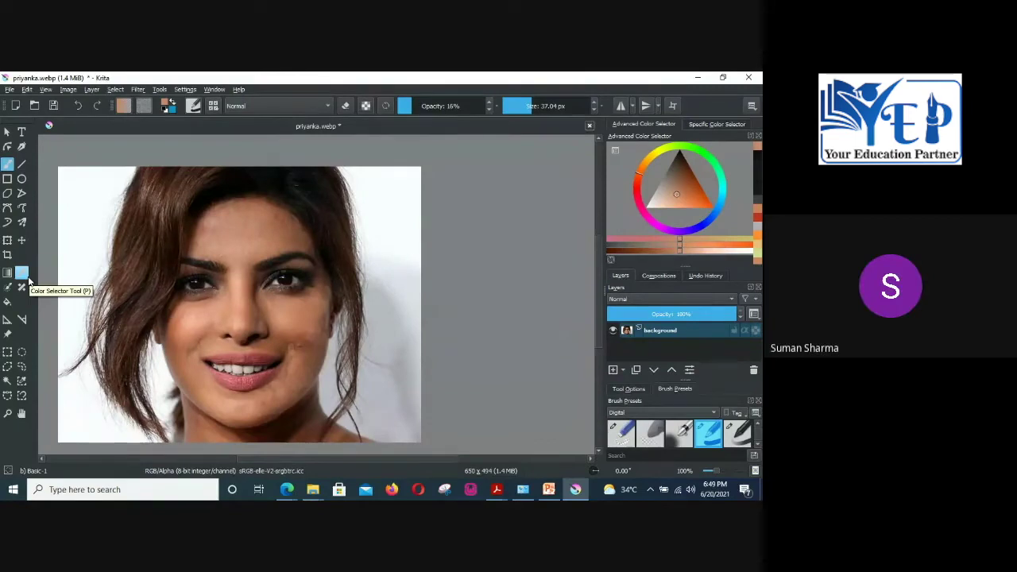
Step: Slightly lower the background layer's opacity, and close priyanka.webp without saving it
key("p")
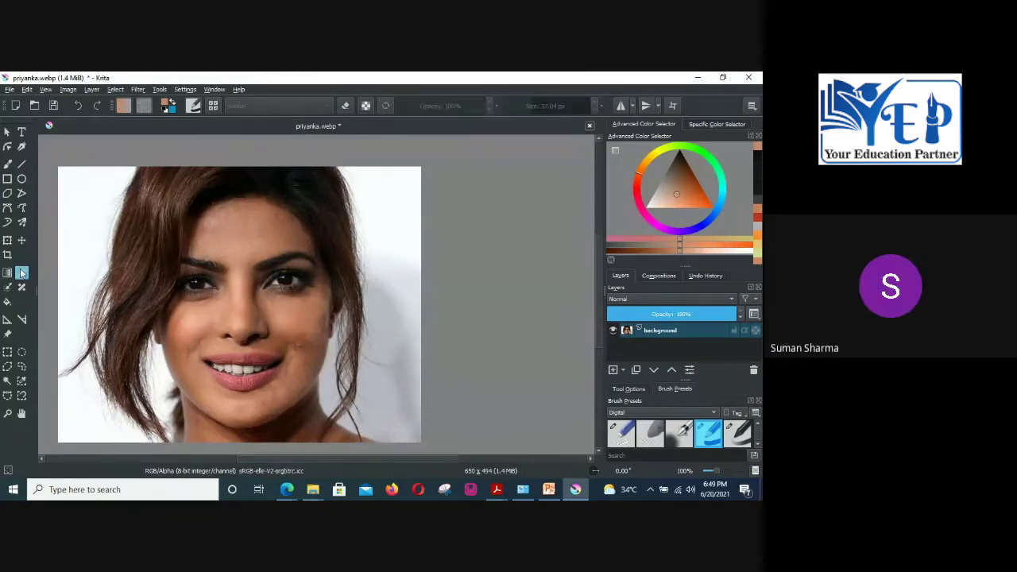
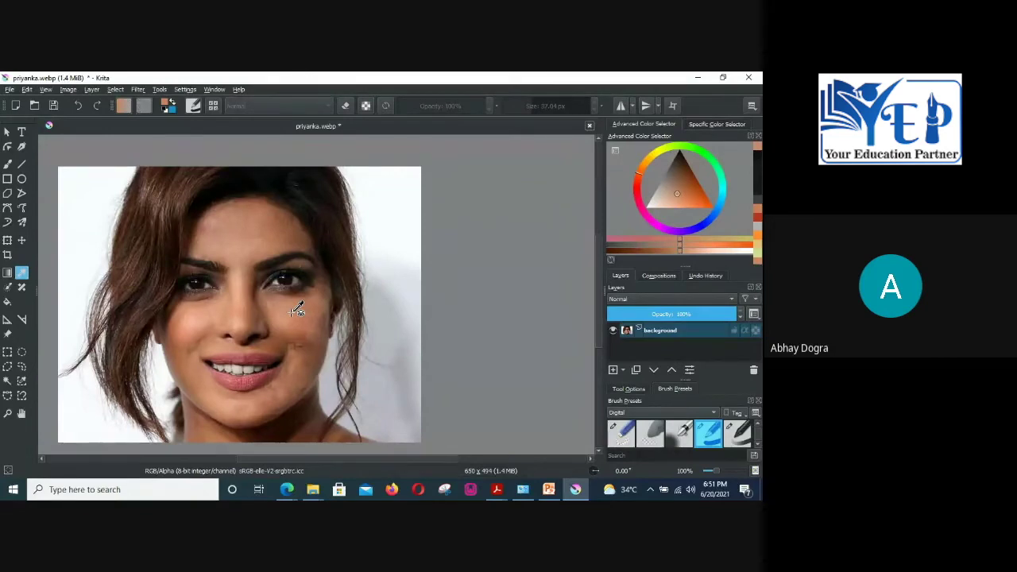
left_click_drag(666, 315, 727, 314)
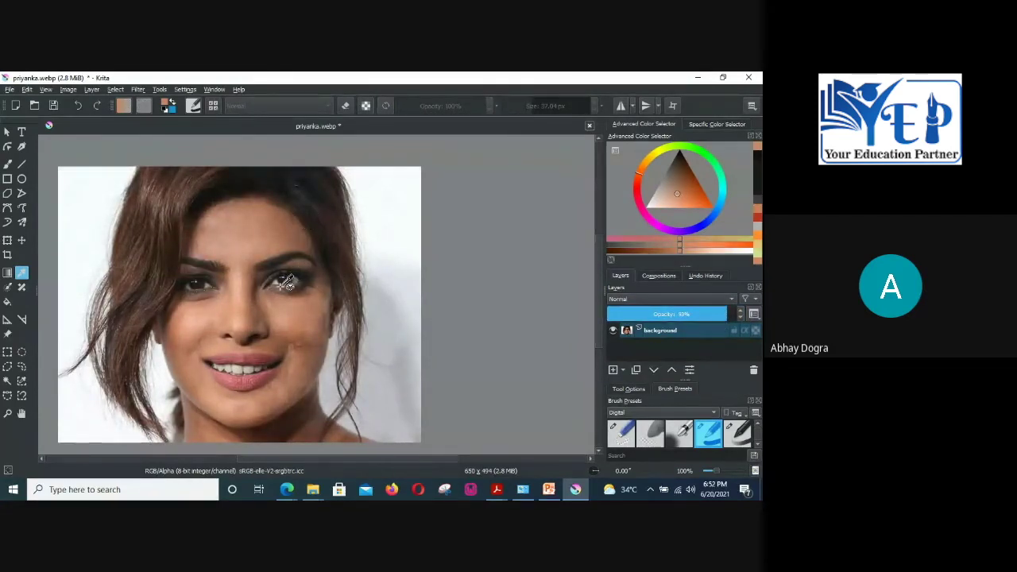
left_click(590, 127)
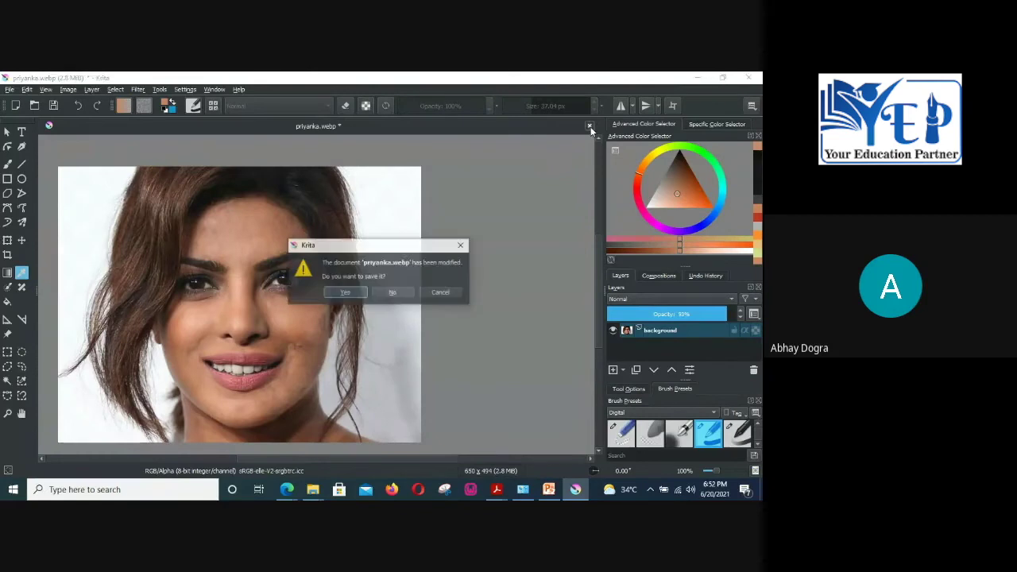
left_click(383, 294)
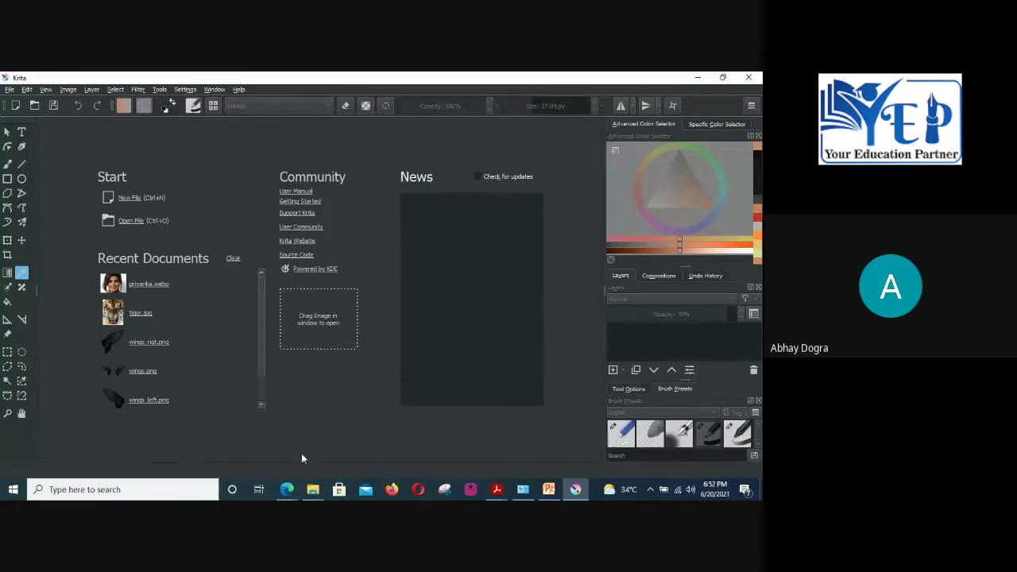
Step: Switch to the kRITA folder in File Explorer and open the moutn landscape photo in Krita
left_click(312, 490)
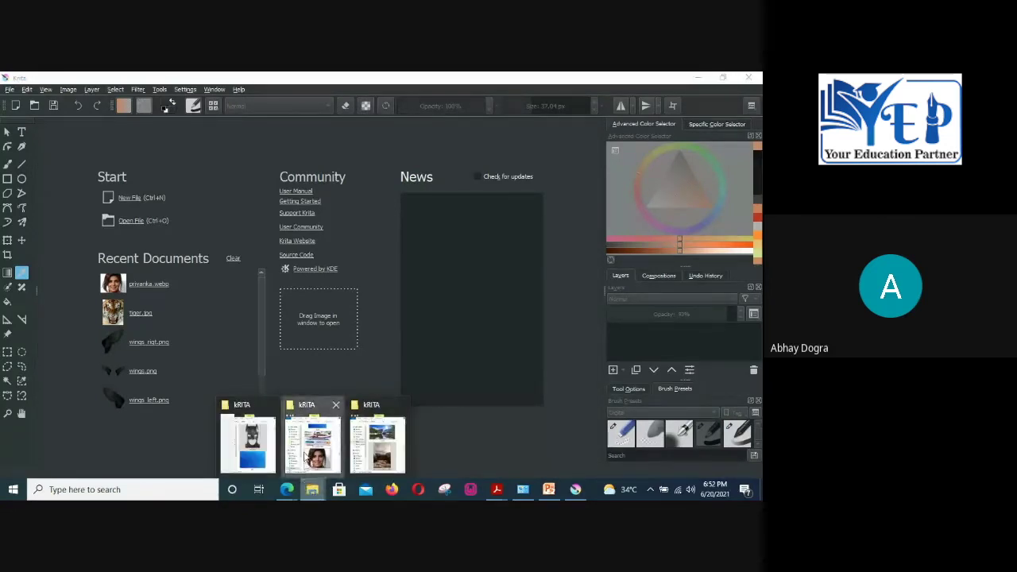
left_click(310, 449)
scroll(197, 318, "down", 3)
scroll(197, 318, "up", 5)
scroll(197, 310, "up", 4)
scroll(197, 309, "down", 2)
left_click(187, 199)
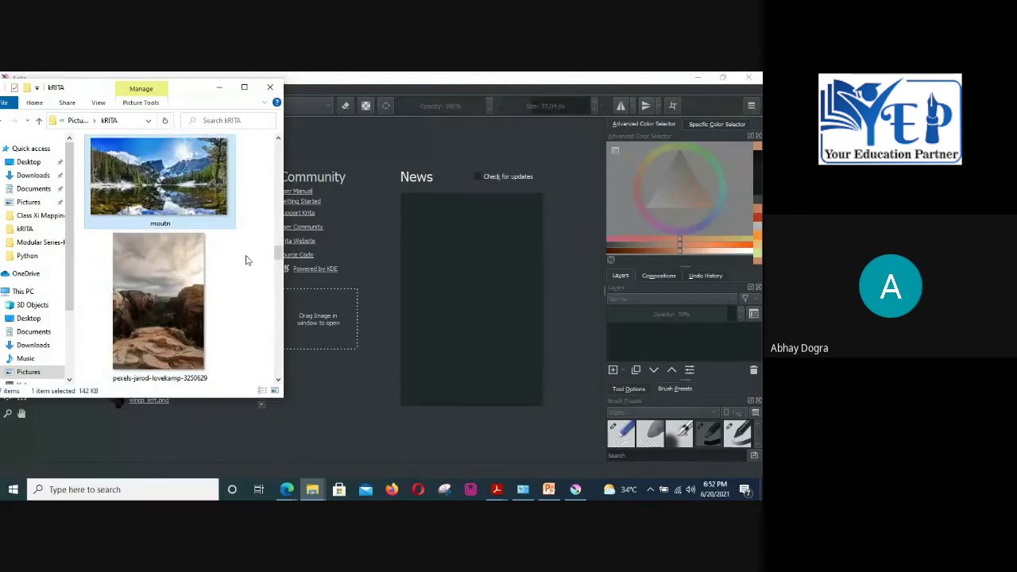
left_click_drag(212, 200, 319, 340)
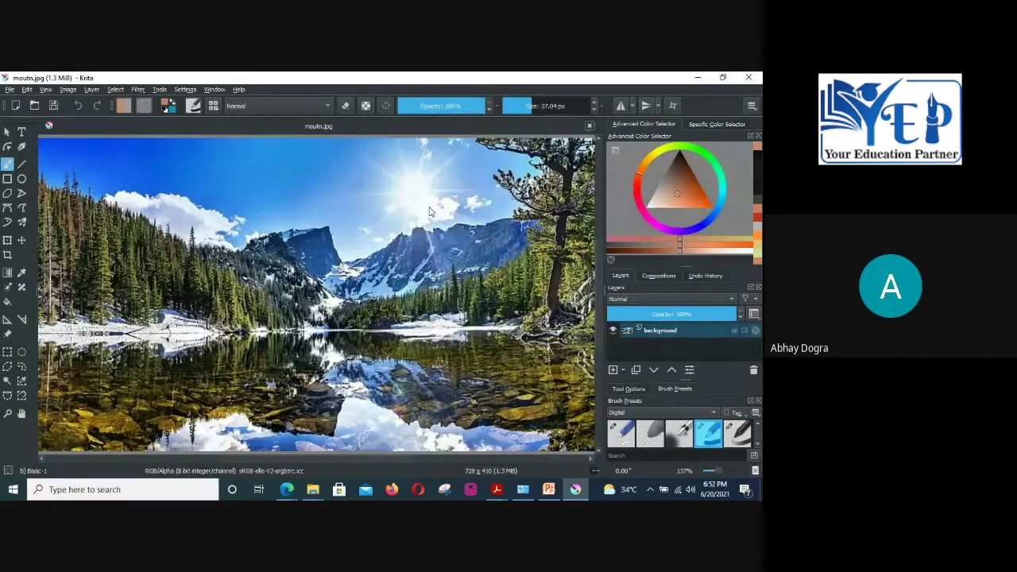
Step: Try selecting the pine trees and their lake reflections with the Similar Color Selection tool
left_click(23, 386)
left_click(237, 222)
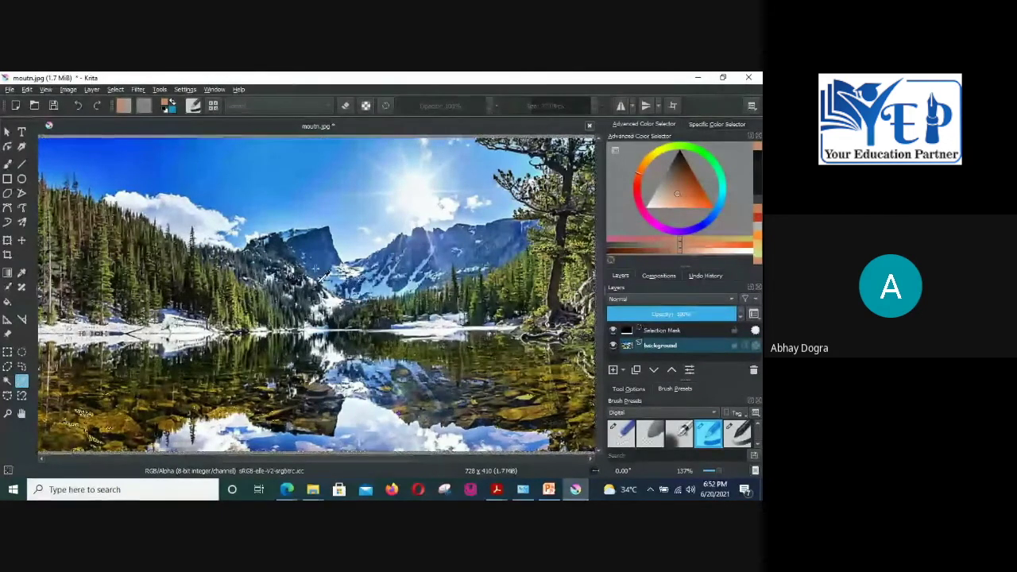
left_click(274, 322)
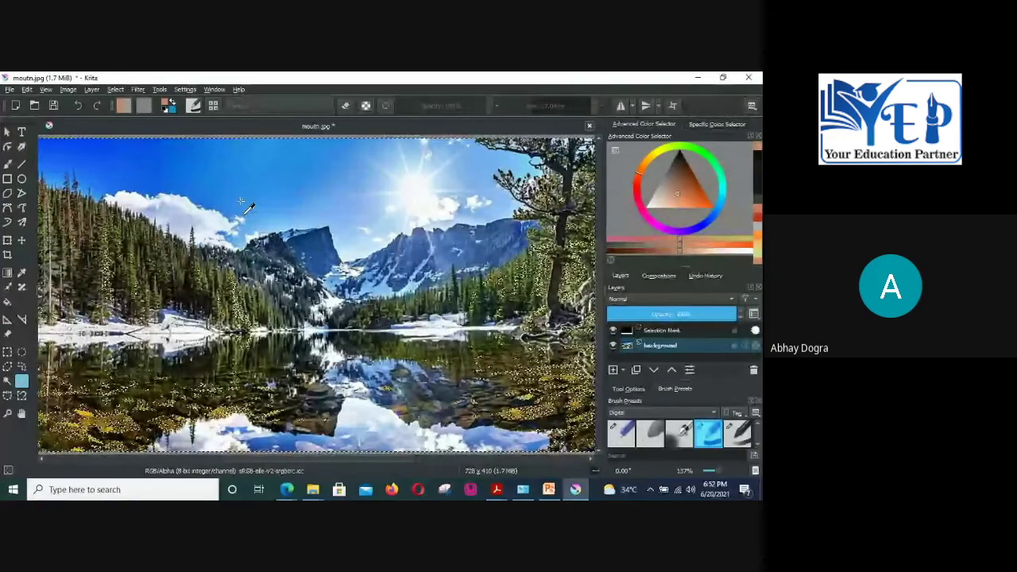
left_click(436, 207)
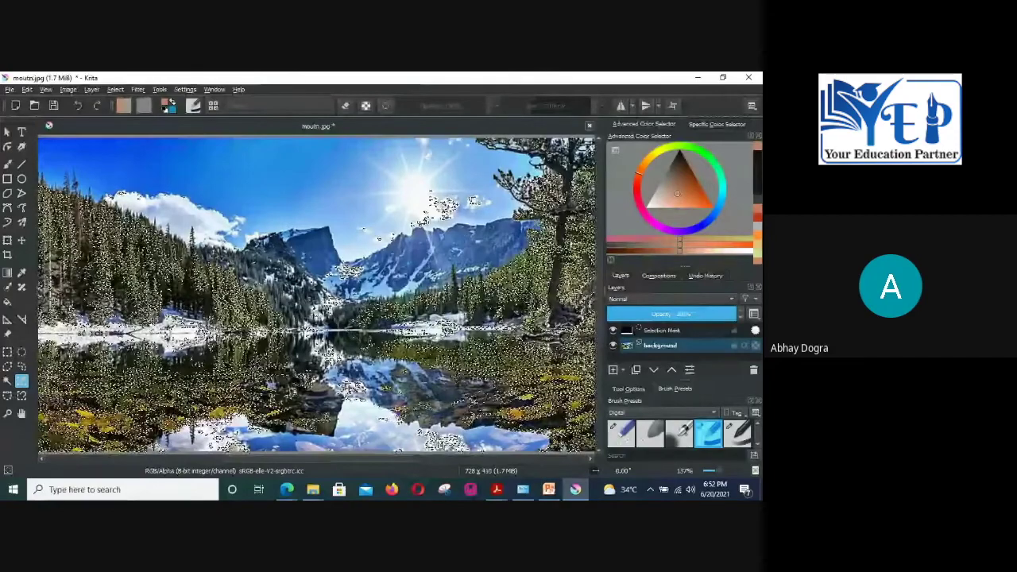
Step: Try painting orange over the selected trees and lake bed with the brush in Color Dodge mode, and deselect
left_click(9, 165)
left_click(313, 107)
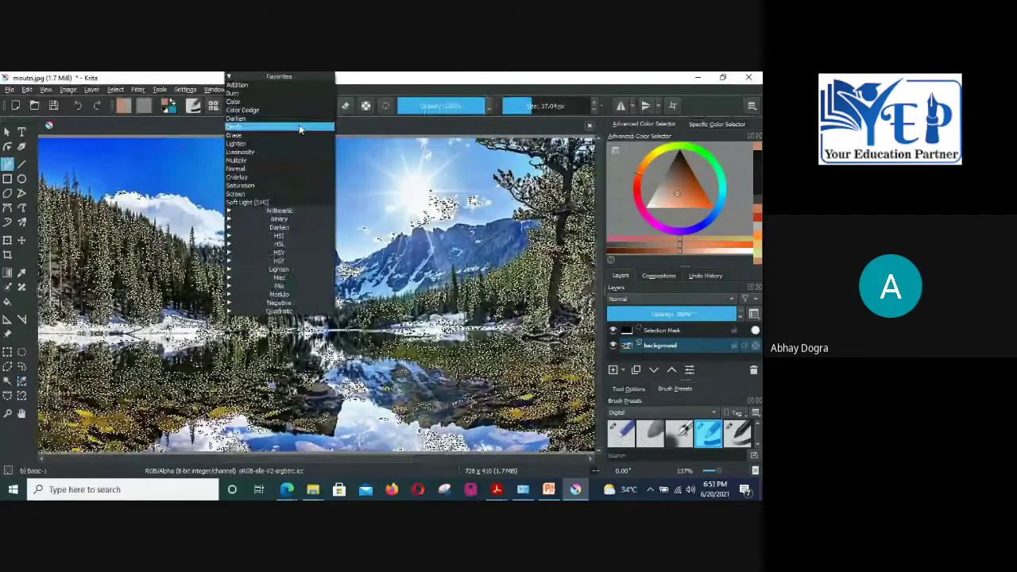
left_click(291, 110)
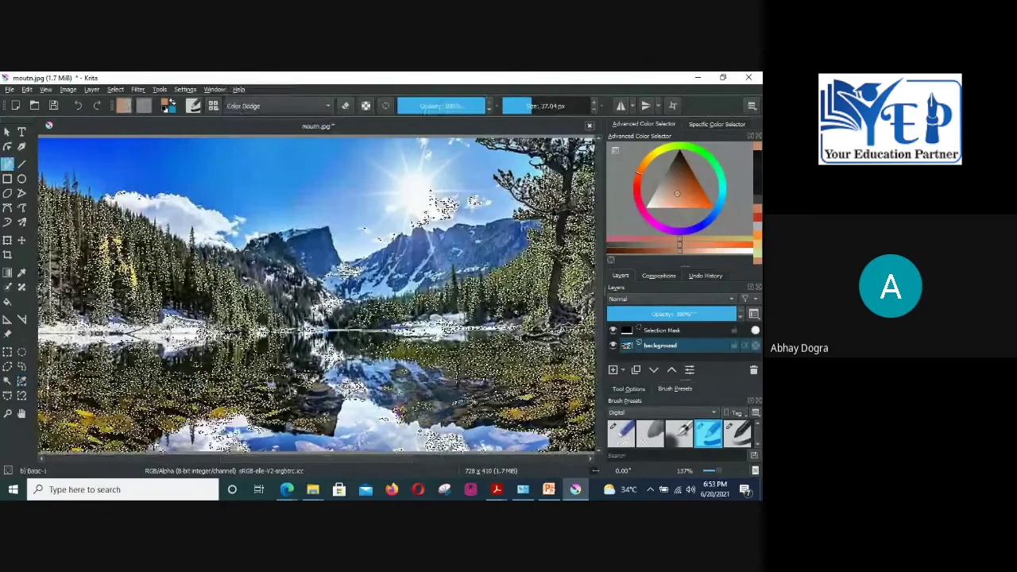
mouse_move(169, 199)
left_mouse_down()
mouse_move(183, 199)
mouse_move(161, 208)
left_mouse_up()
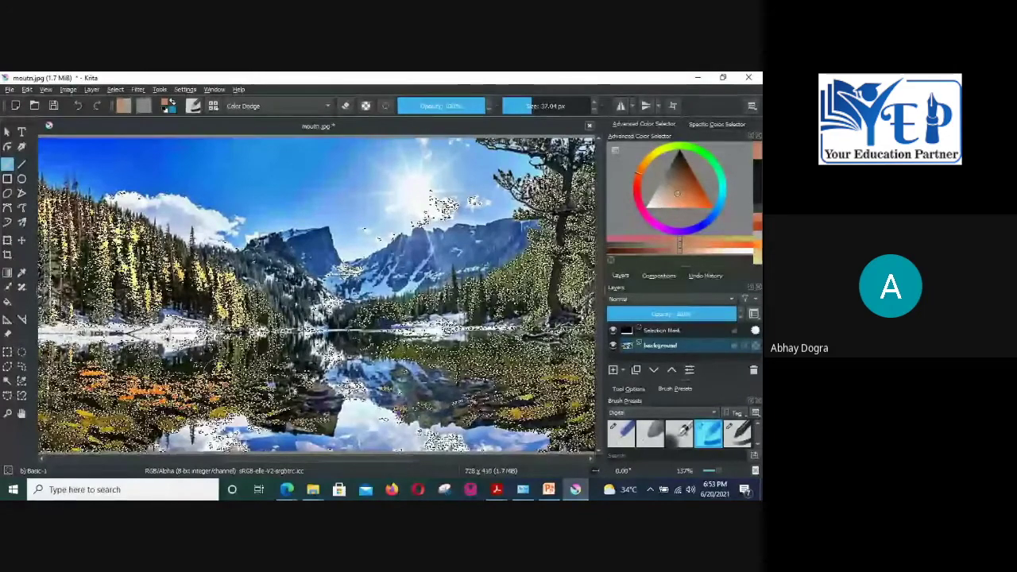
left_click_drag(216, 354, 264, 360)
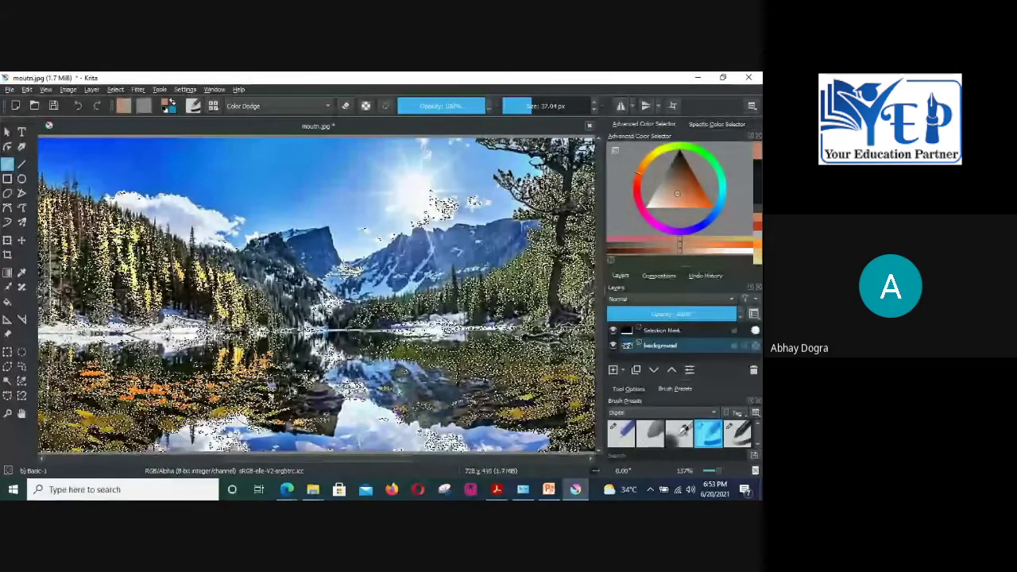
left_click_drag(476, 302, 572, 278)
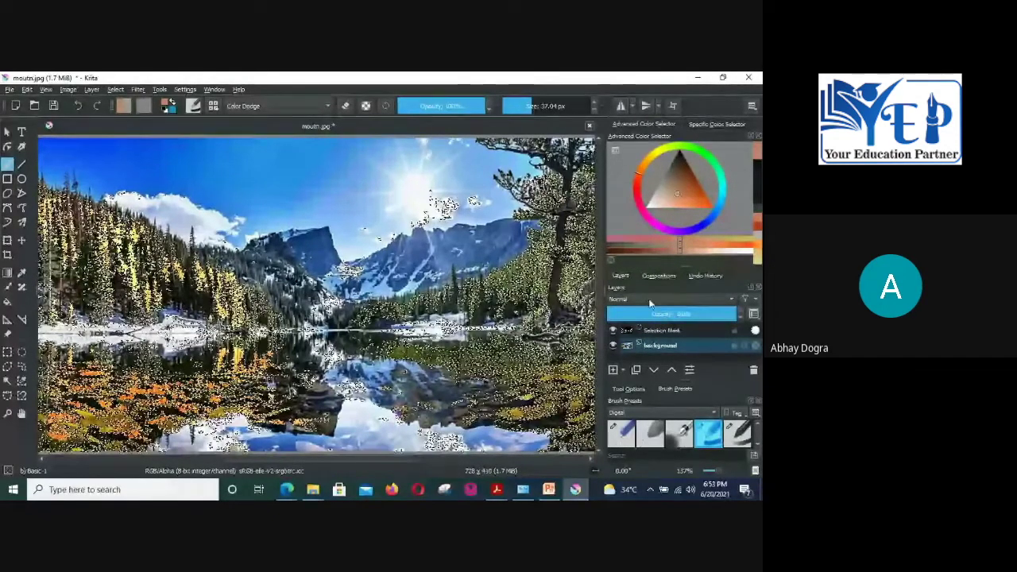
left_click_drag(95, 382, 302, 373)
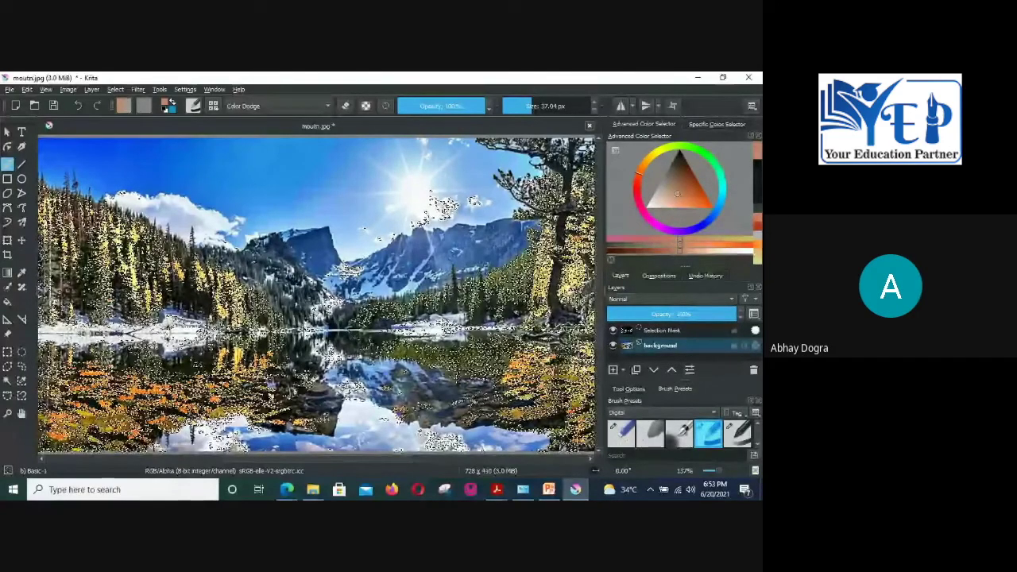
left_click_drag(373, 358, 556, 350)
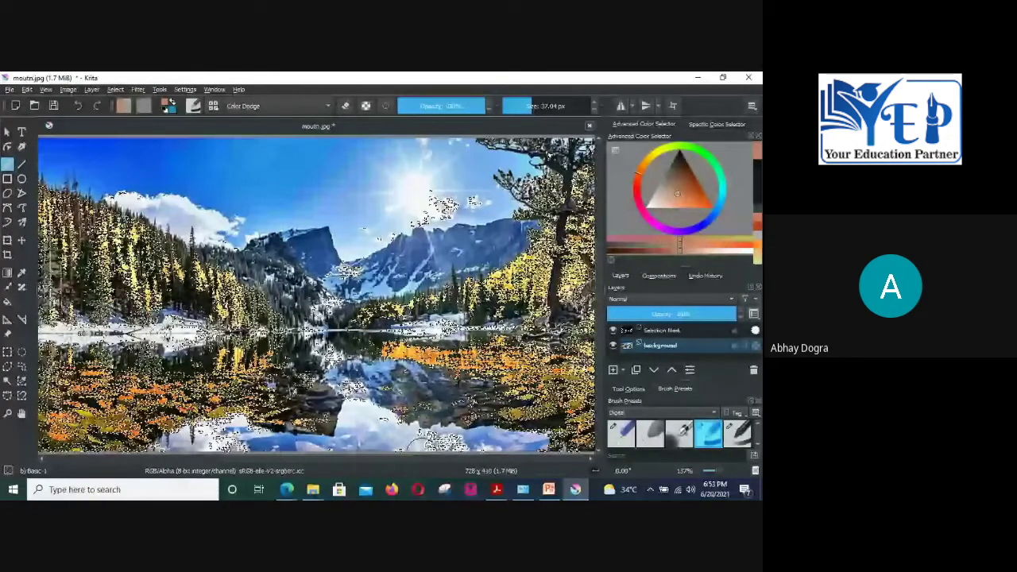
left_click(116, 89)
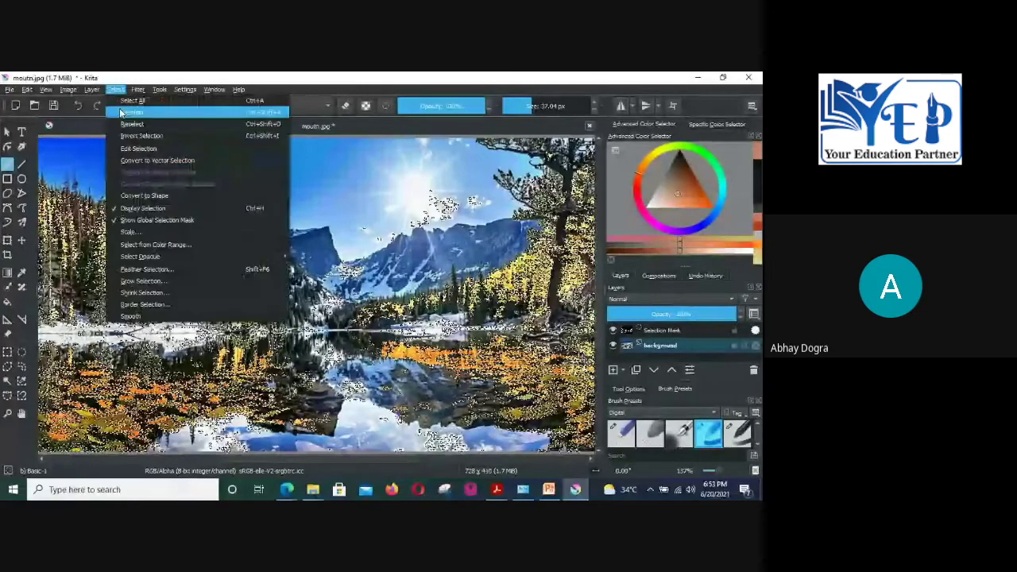
left_click(121, 112)
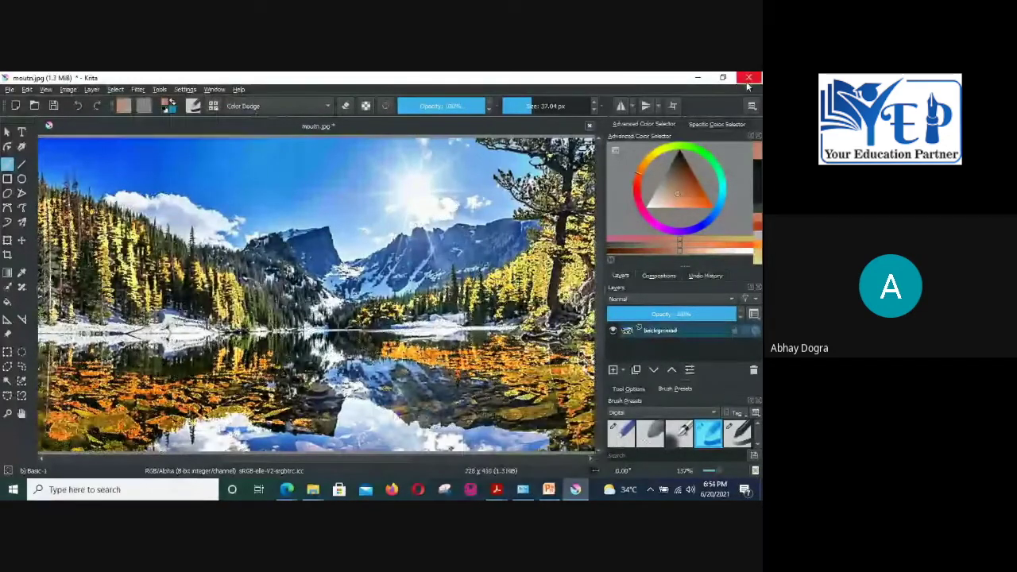
Step: Undo the deselection, the Color Dodge strokes and the similar-colour selections to restore the original landscape photo
key("ctrl+z")
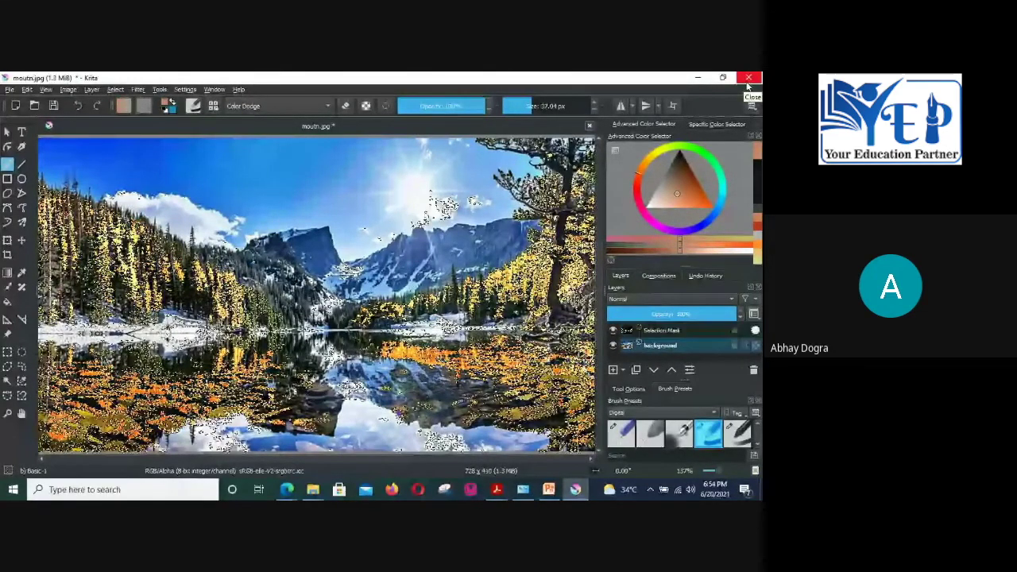
key("ctrl+z")
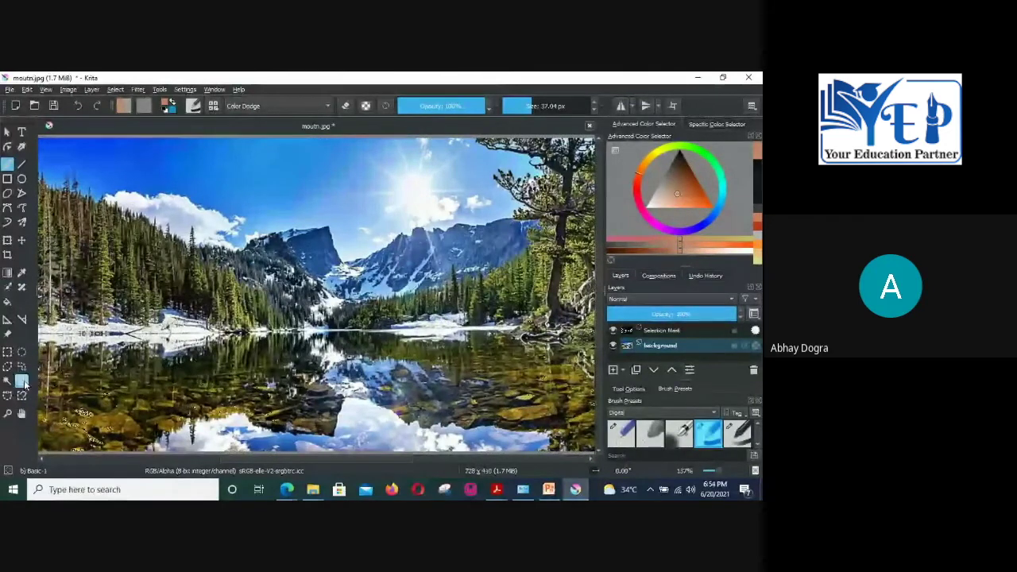
key("ctrl+a")
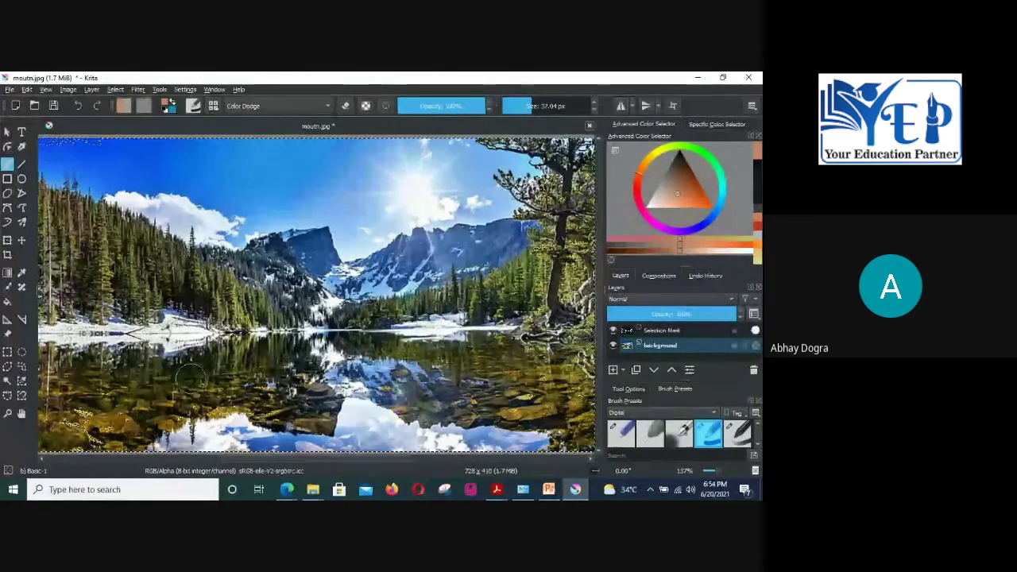
key("ctrl+z")
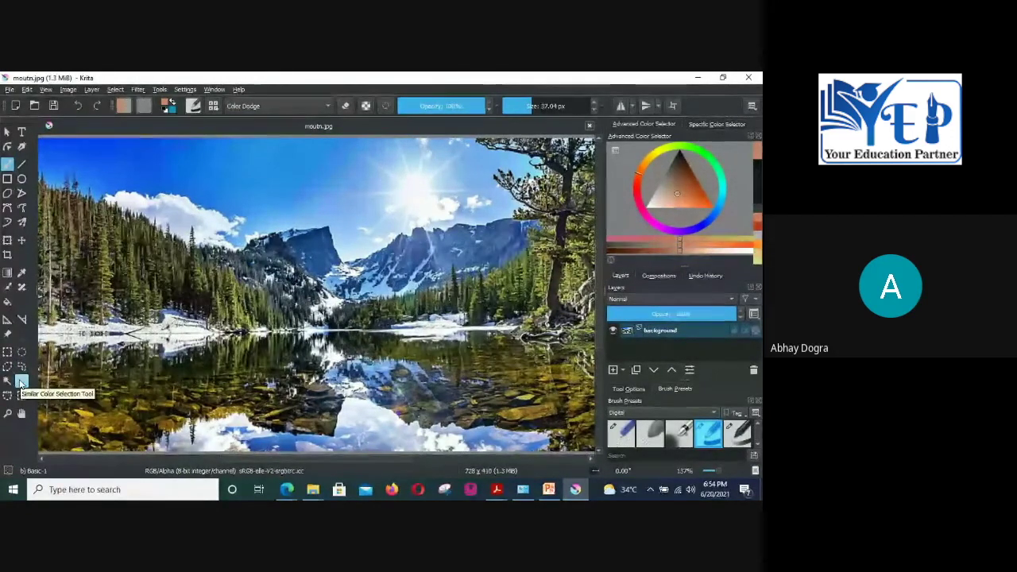
Step: Select the areas coloured like the pine trees on the left-hand hillside with the Similar Color Selection tool
left_click(21, 382)
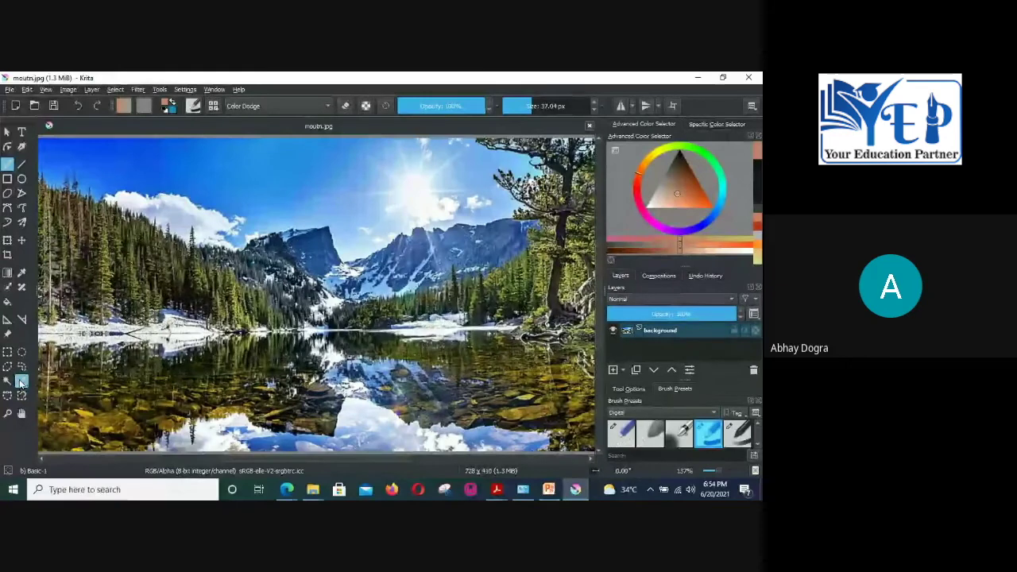
left_click(171, 256)
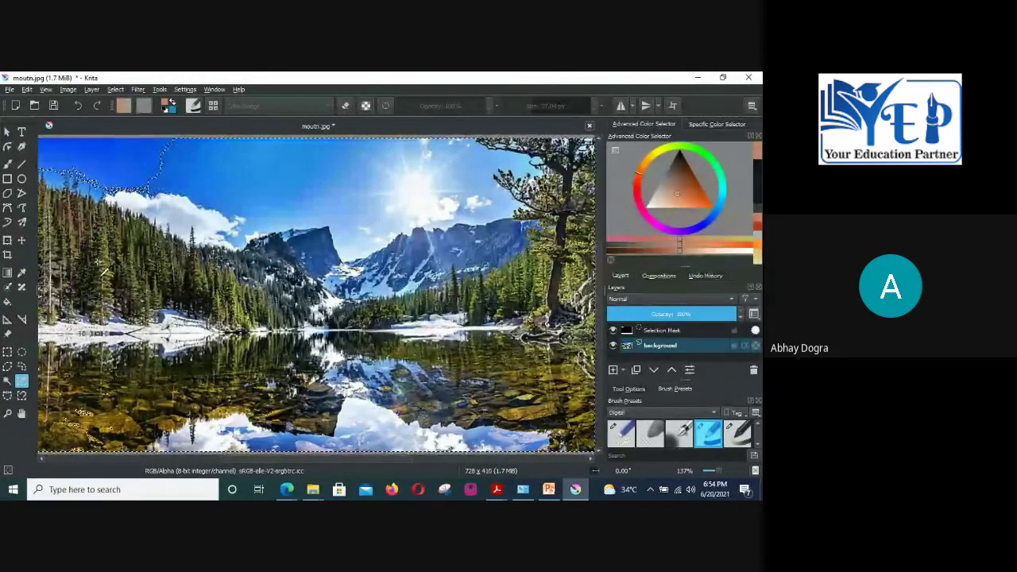
left_click(107, 274)
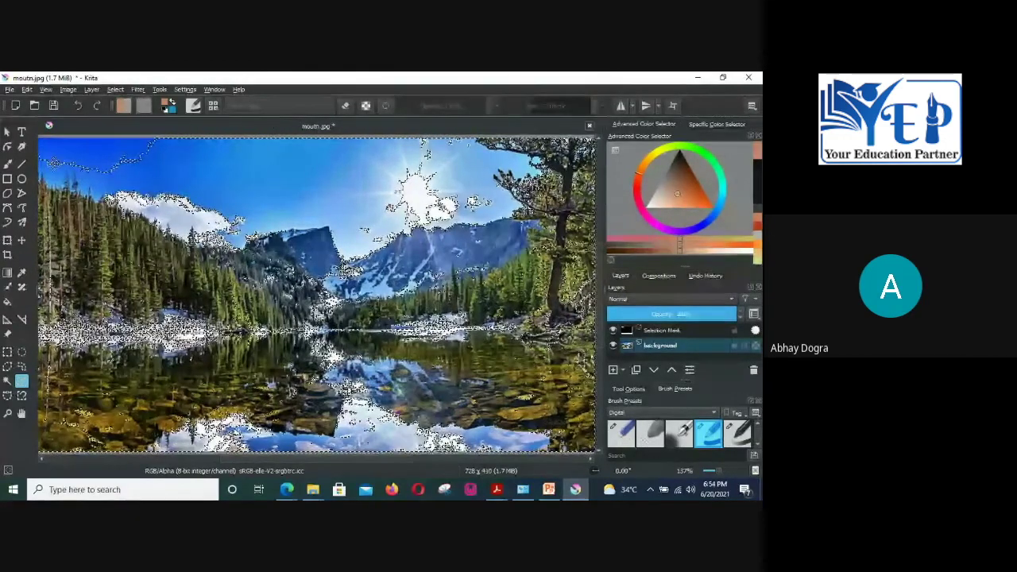
Step: Activate the freehand brush with the Color Dodge blending mode for painting inside the selection
left_click(9, 165)
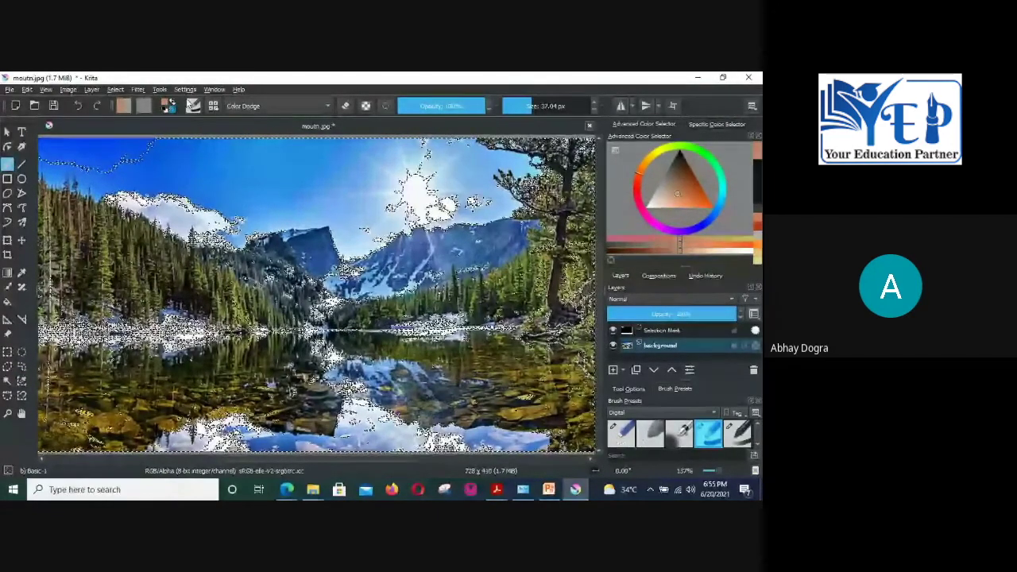
left_click(274, 105)
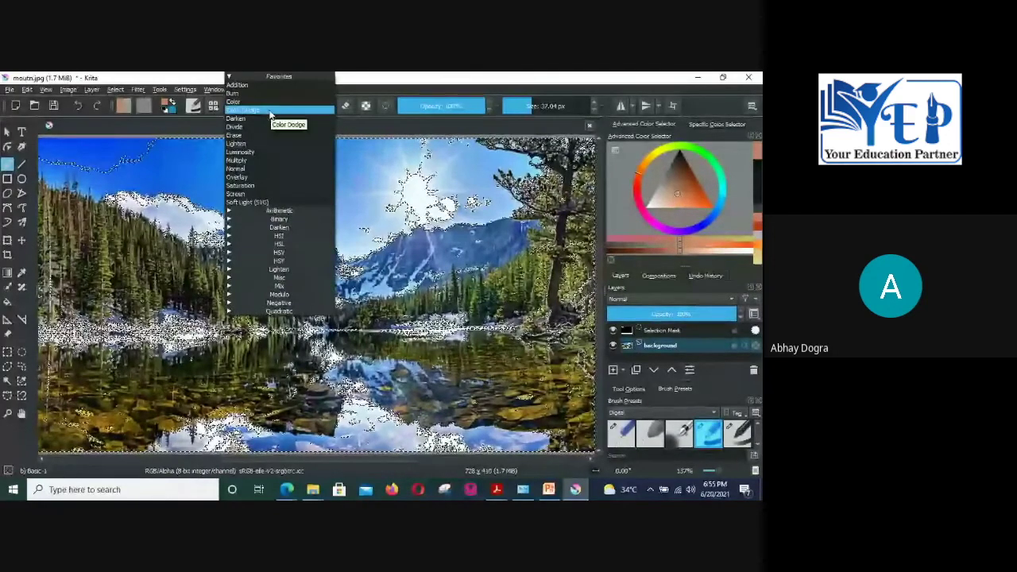
left_click(269, 111)
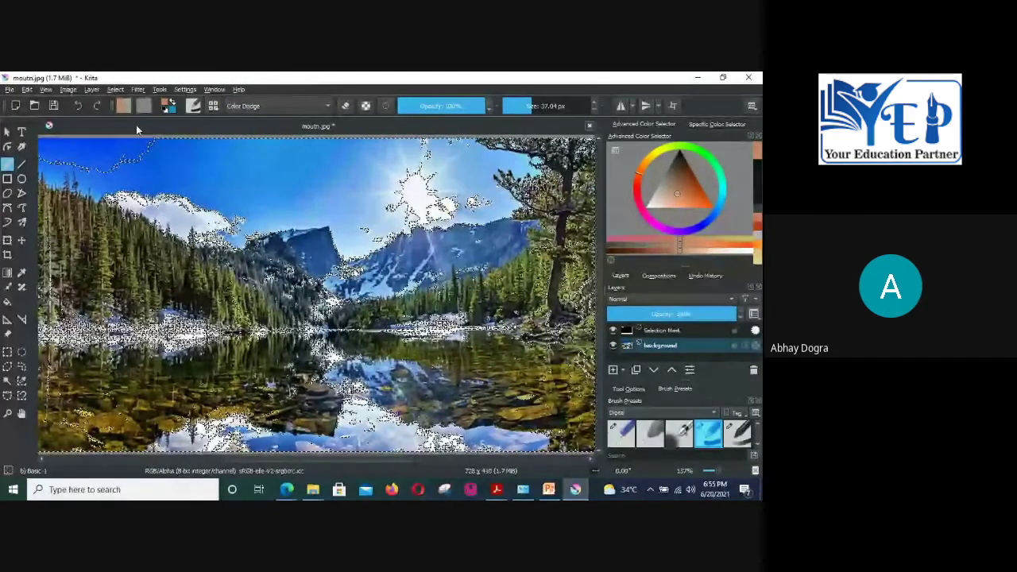
Step: Try painting orange over the selected trees, clouds and sky in Color Dodge mode, with the brush size reduced to 48.79 px
key("bracketright")
key("bracketright")
key("bracketright")
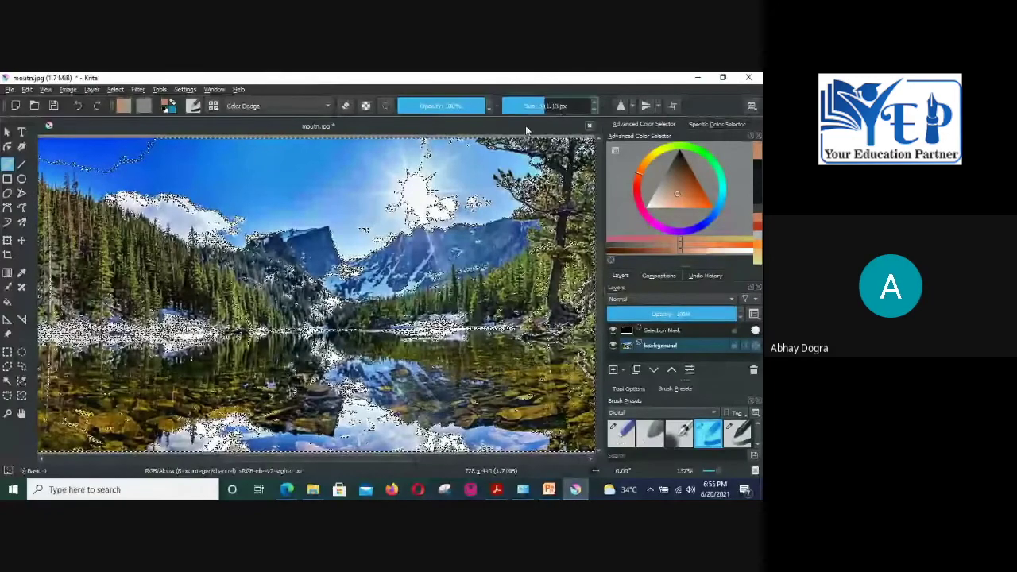
mouse_move(194, 229)
left_mouse_down()
mouse_move(179, 258)
mouse_move(97, 330)
mouse_move(99, 345)
mouse_move(163, 350)
mouse_move(206, 330)
mouse_move(203, 302)
mouse_move(230, 401)
left_mouse_up()
left_click_drag(551, 106, 527, 106)
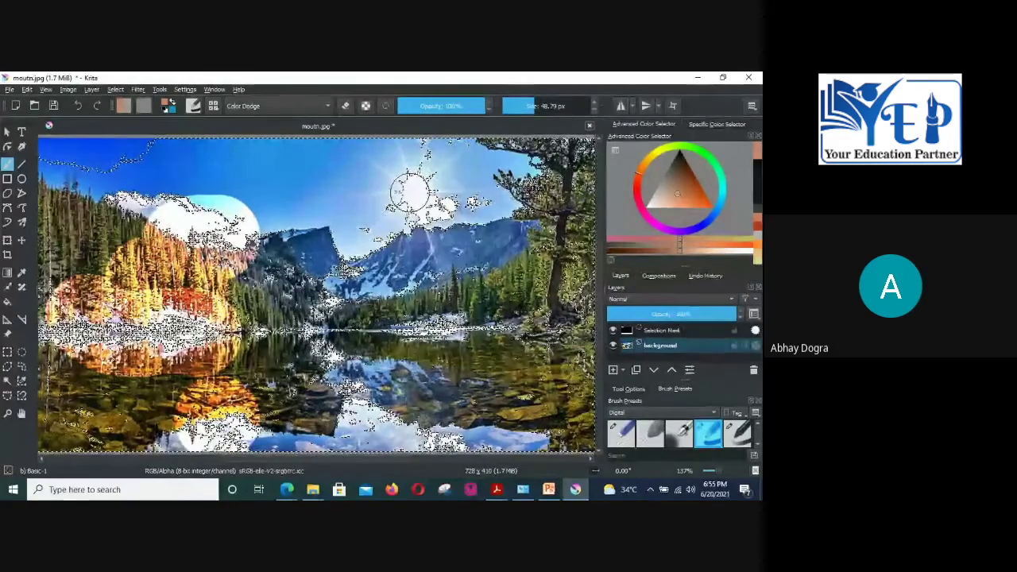
mouse_move(417, 200)
left_mouse_down()
mouse_move(419, 177)
mouse_move(442, 186)
mouse_move(432, 181)
mouse_move(470, 171)
mouse_move(481, 186)
mouse_move(475, 205)
left_mouse_up()
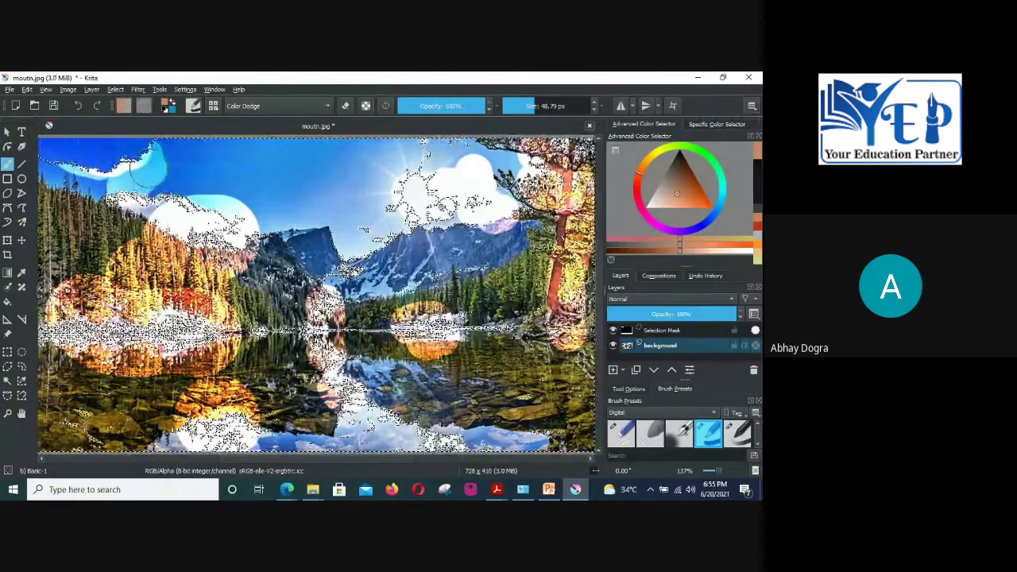
mouse_move(70, 148)
left_mouse_down()
mouse_move(92, 177)
mouse_move(80, 179)
mouse_move(60, 155)
mouse_move(67, 171)
mouse_move(171, 159)
mouse_move(189, 176)
mouse_move(183, 165)
mouse_move(340, 161)
mouse_move(316, 169)
mouse_move(307, 201)
mouse_move(308, 188)
mouse_move(271, 198)
mouse_move(233, 185)
mouse_move(270, 217)
mouse_move(389, 193)
mouse_move(389, 161)
mouse_move(342, 168)
mouse_move(379, 151)
mouse_move(410, 154)
left_mouse_up()
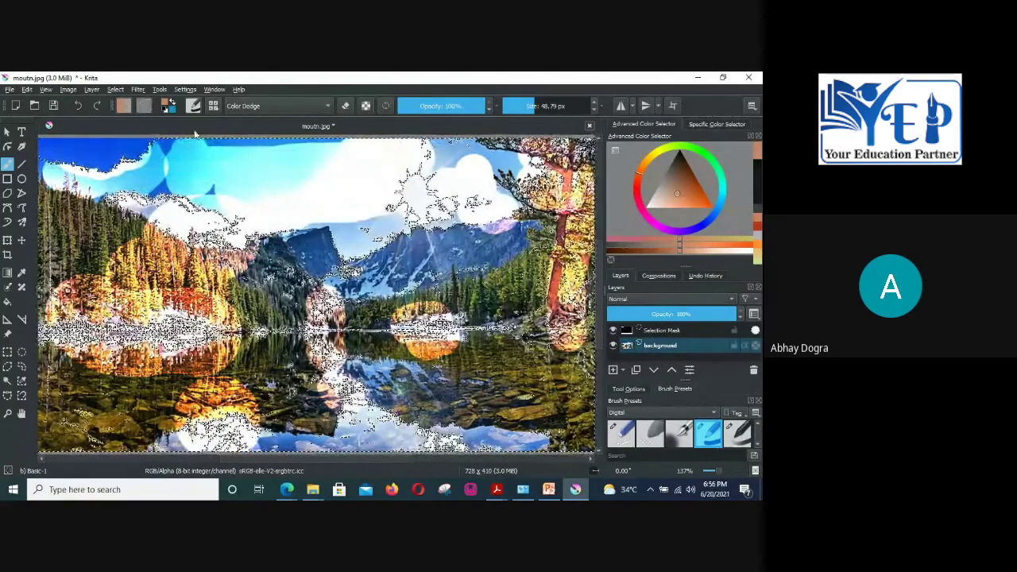
Step: Deselect the whole image to check the Color Dodge strokes without the selection outline
left_click(137, 89)
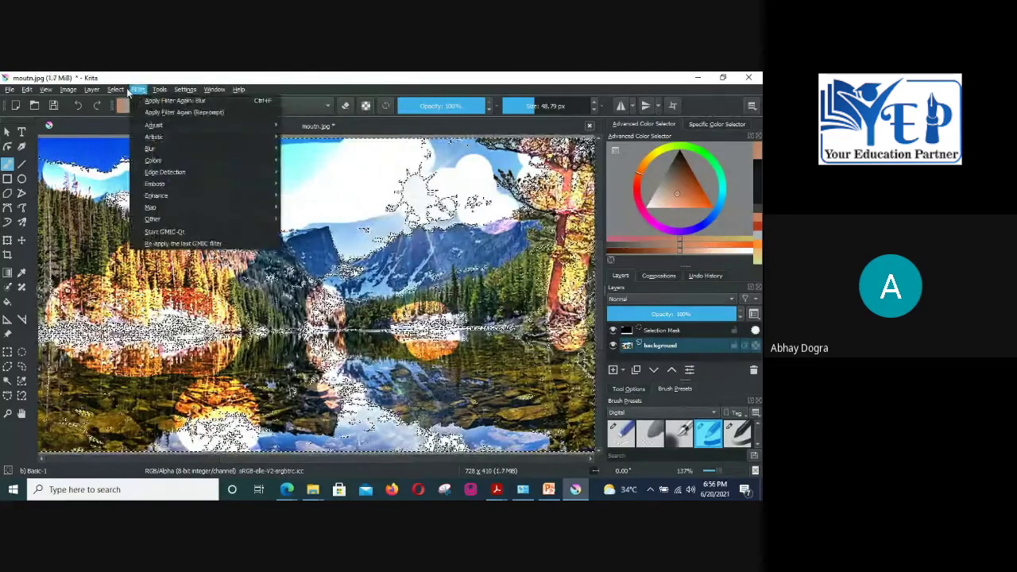
left_click(132, 112)
mouse_move(362, 156)
left_mouse_down()
mouse_move(299, 126)
mouse_move(327, 227)
mouse_move(294, 198)
left_mouse_up()
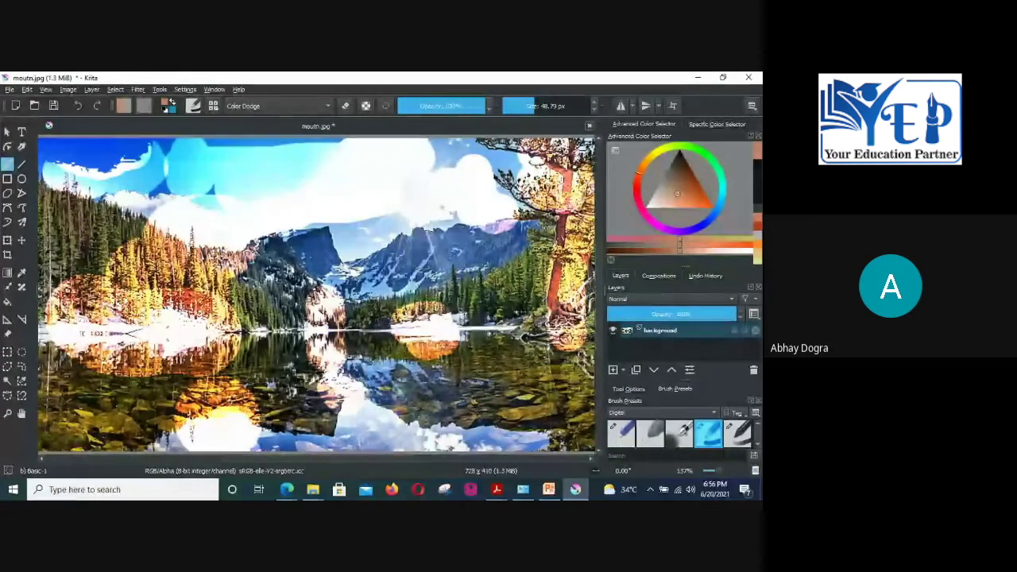
Step: Undo the deselection and the Color Dodge strokes on the landscape
left_click(428, 244)
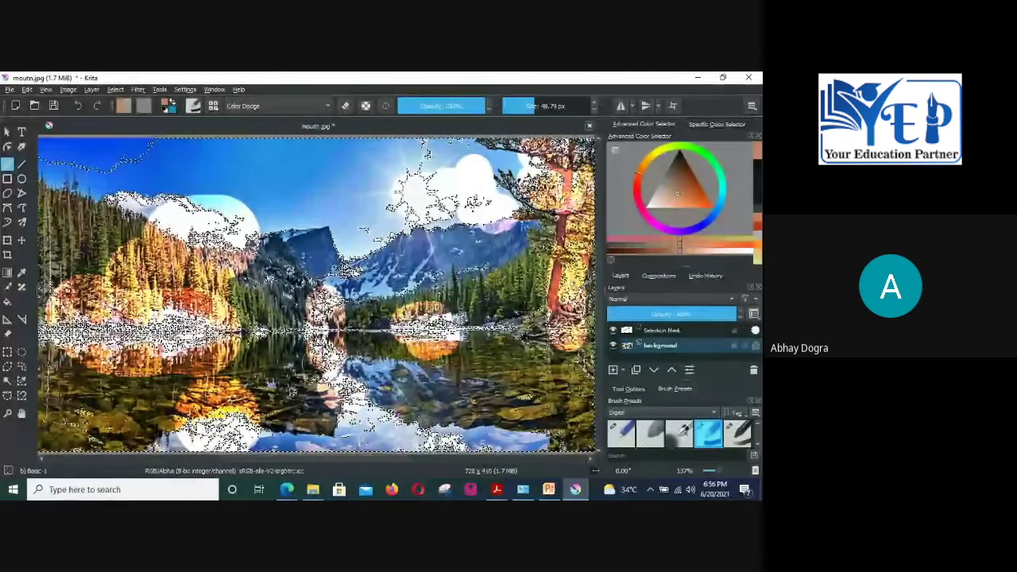
key("ctrl+z")
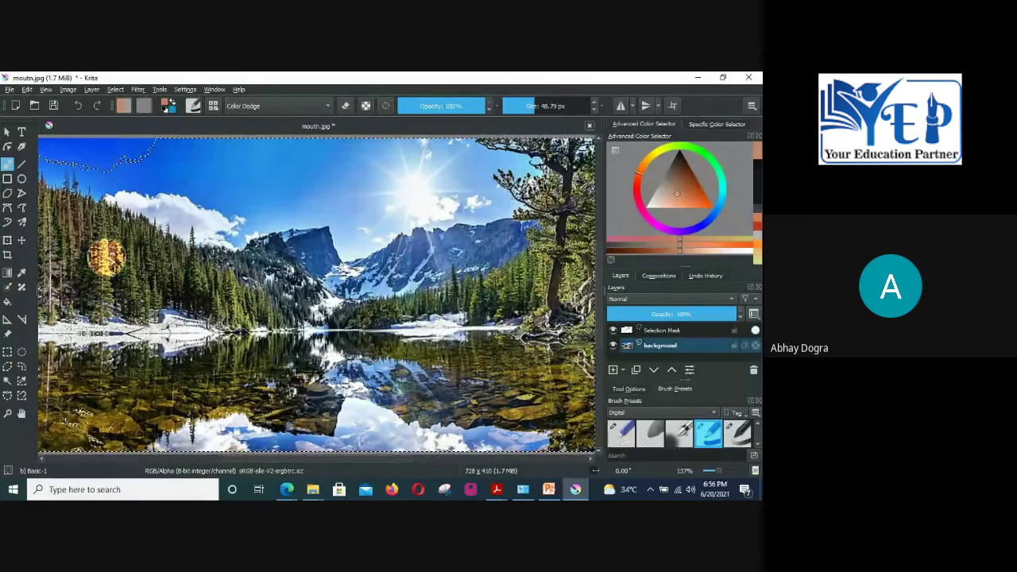
key("ctrl+z")
Step: Try refining the tree selection with the Similar Color Selection tool, undoing the previous selection and sampling the hillside and right-hand slope
left_click(20, 383)
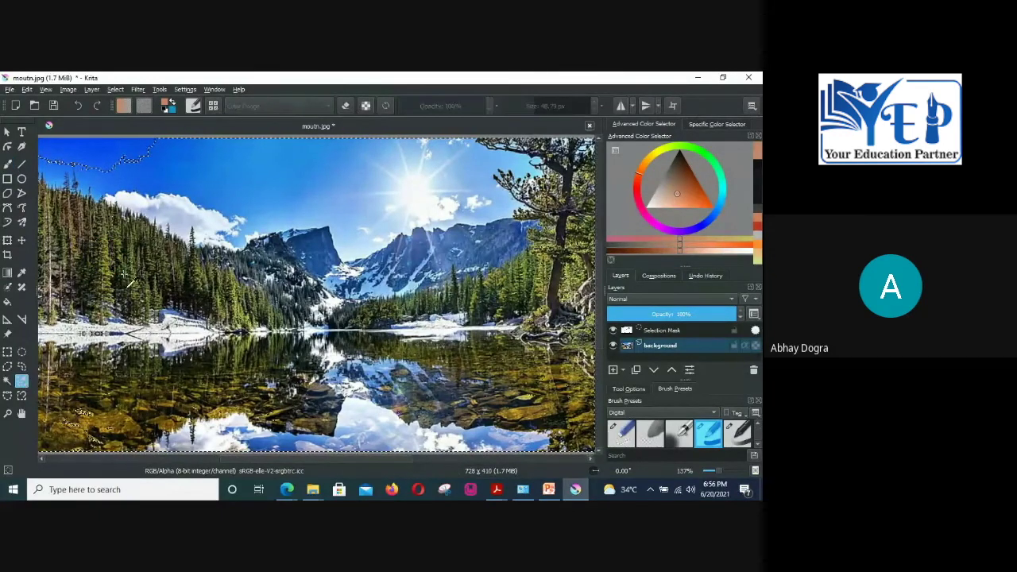
key("ctrl+z")
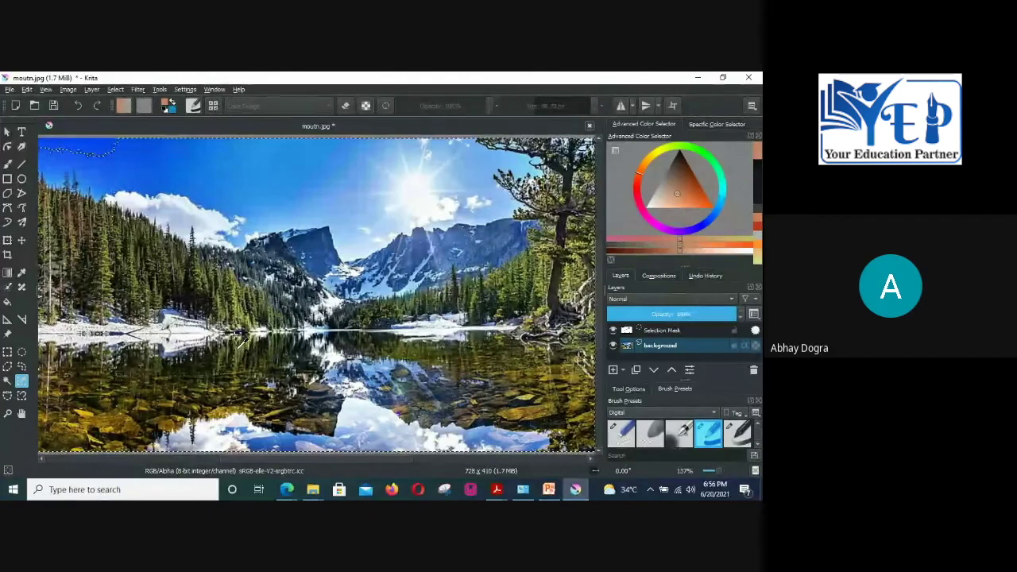
left_click(235, 300)
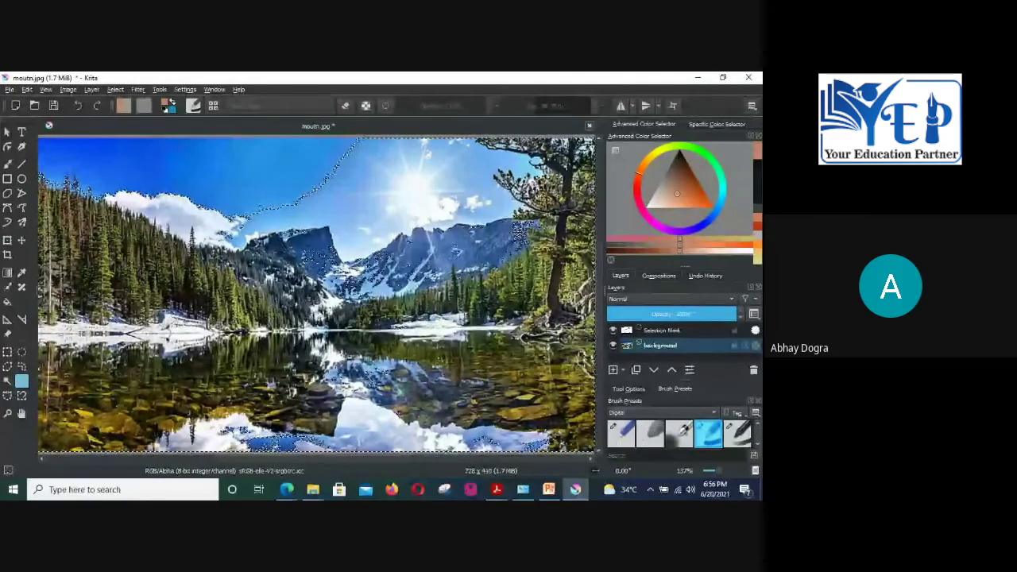
left_click(518, 242)
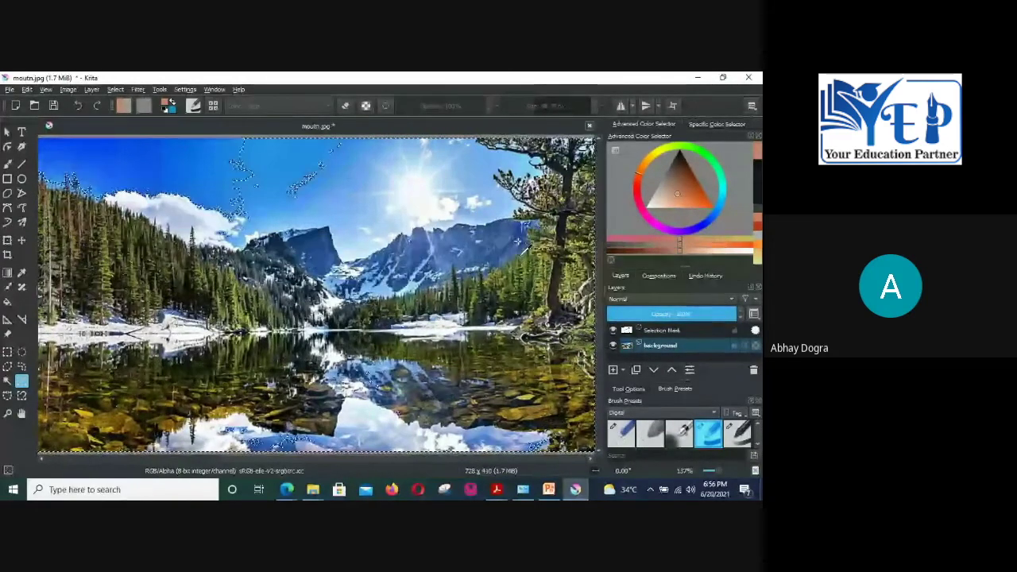
left_click(517, 243)
left_click(517, 243)
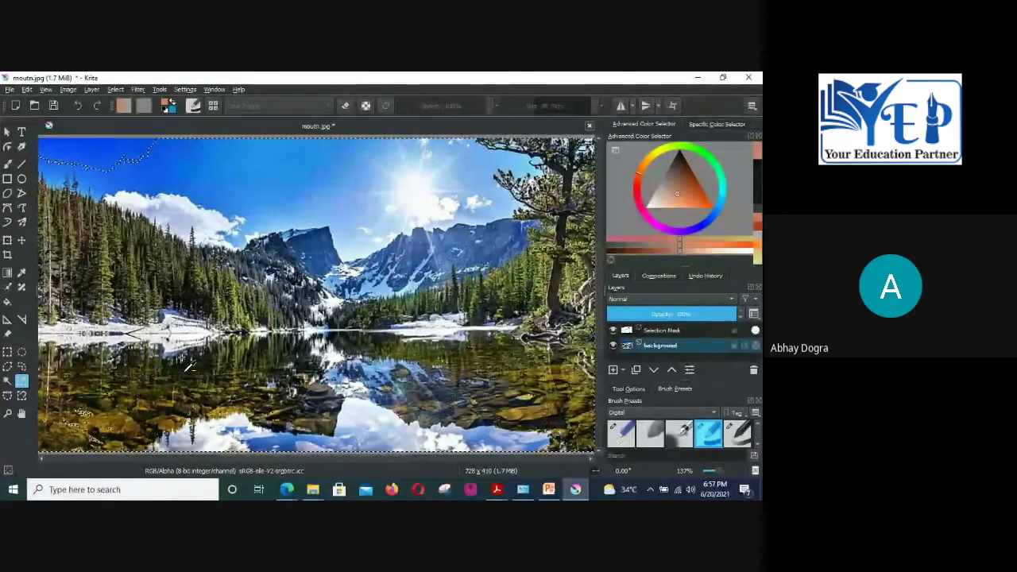
Step: Close the landscape photo without saving and reopen moutn.jpg from the recent documents
left_click(589, 126)
left_click(398, 295)
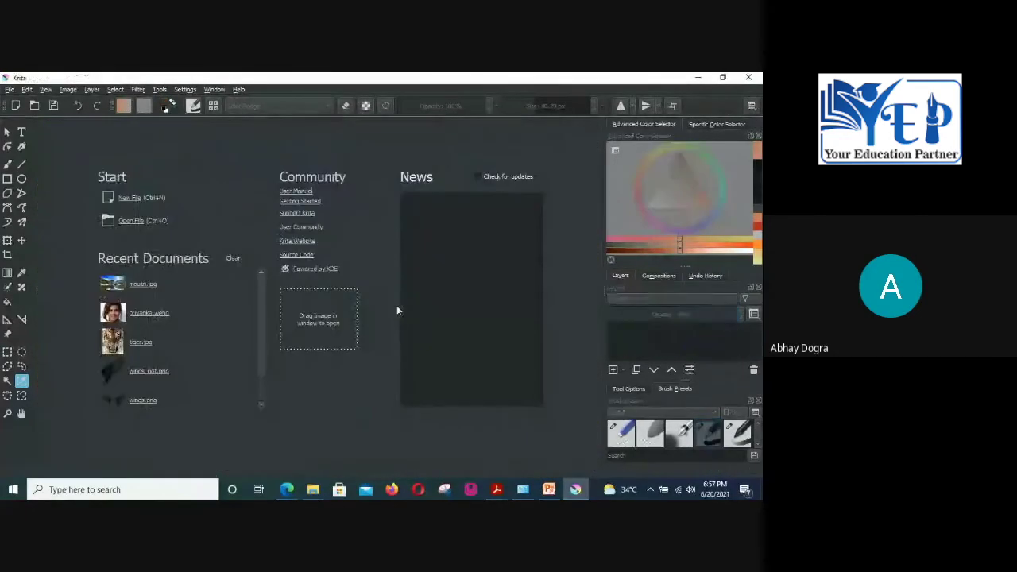
left_click(142, 289)
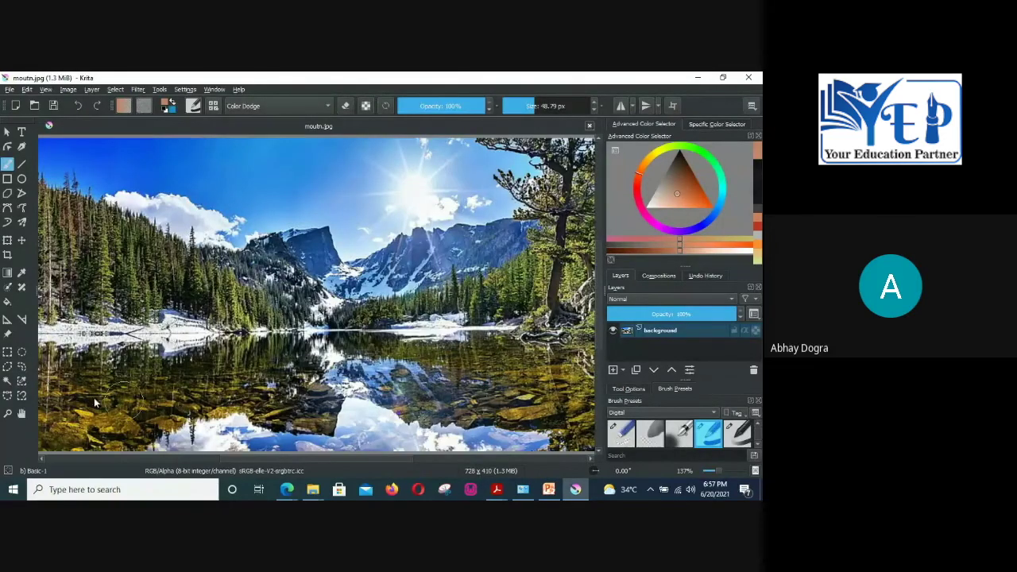
Step: Select the sky with the Contiguous Selection tool and activate the freehand brush with the Color Dodge blending mode
left_click(9, 382)
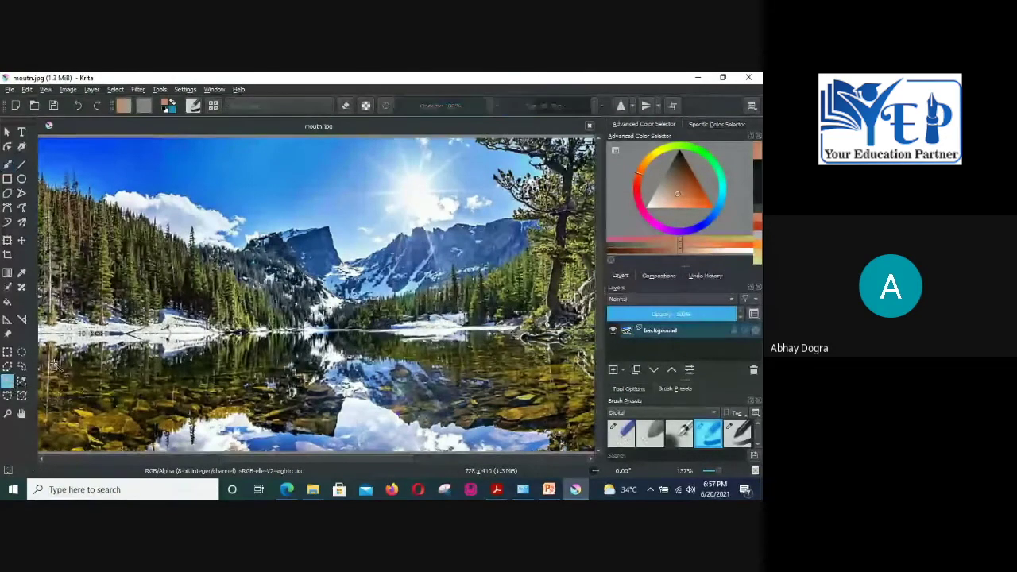
left_click(182, 233)
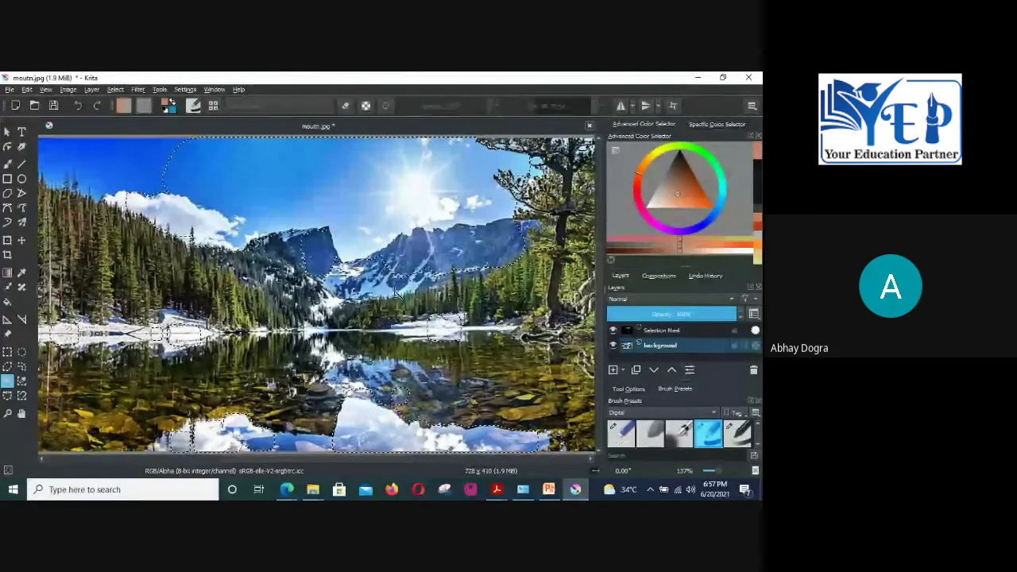
left_click(7, 163)
left_click(260, 105)
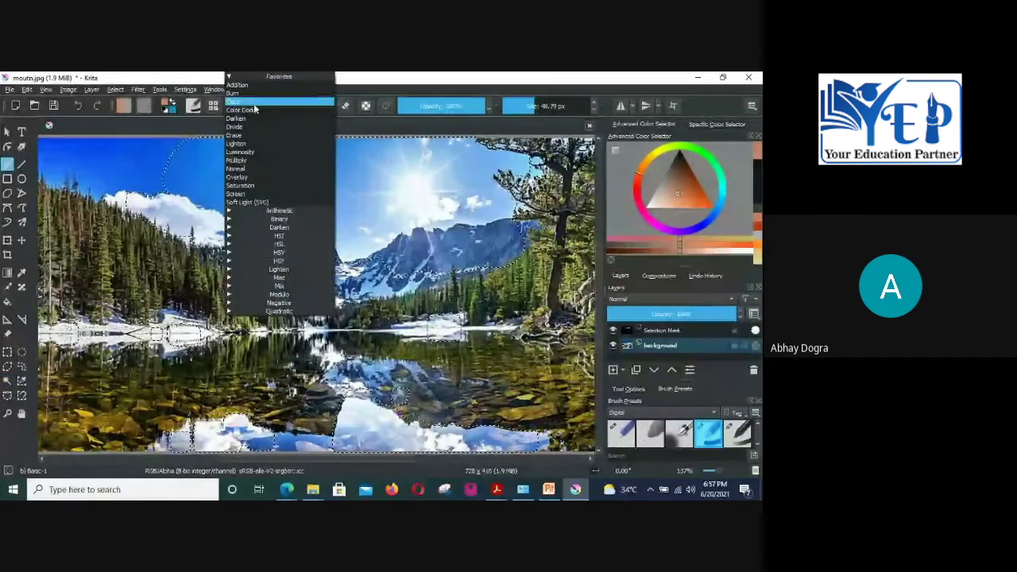
left_click(254, 110)
Step: Brighten the selected sky around the sun and above the peaks with Color Dodge brush strokes at 48.79 px
left_click(266, 176)
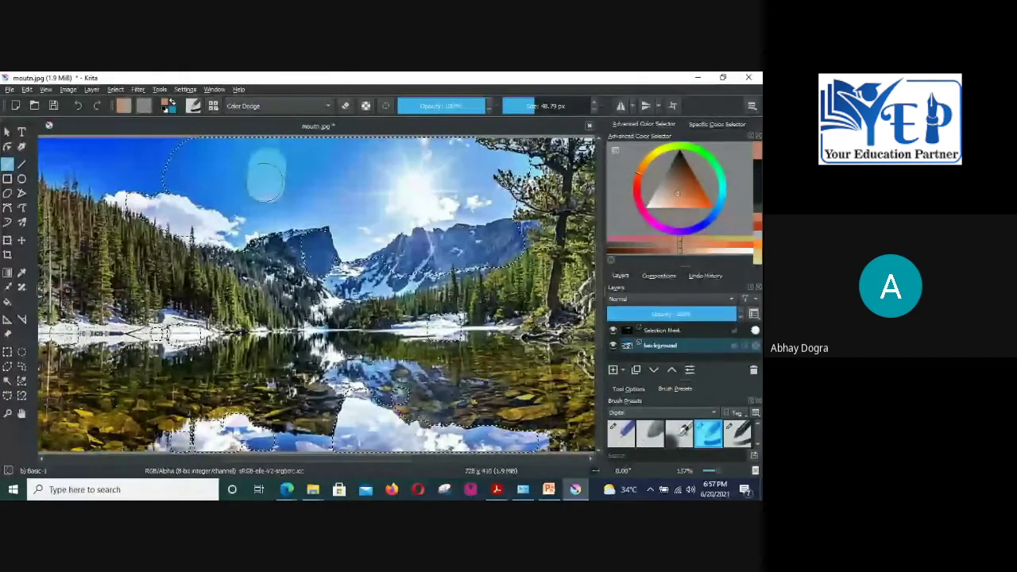
mouse_move(246, 203)
left_mouse_down()
mouse_move(219, 176)
mouse_move(142, 151)
left_mouse_up()
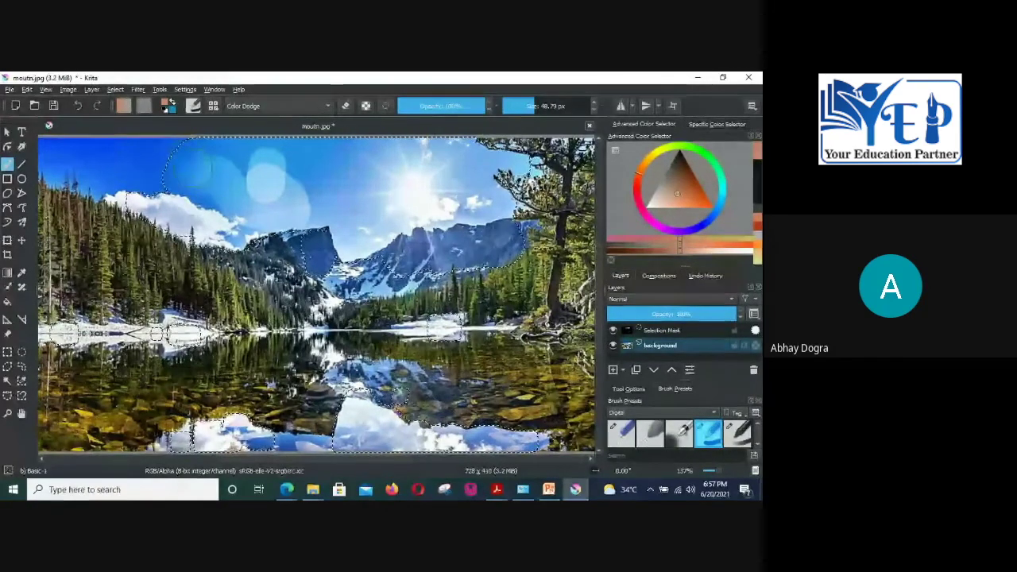
left_click(288, 184)
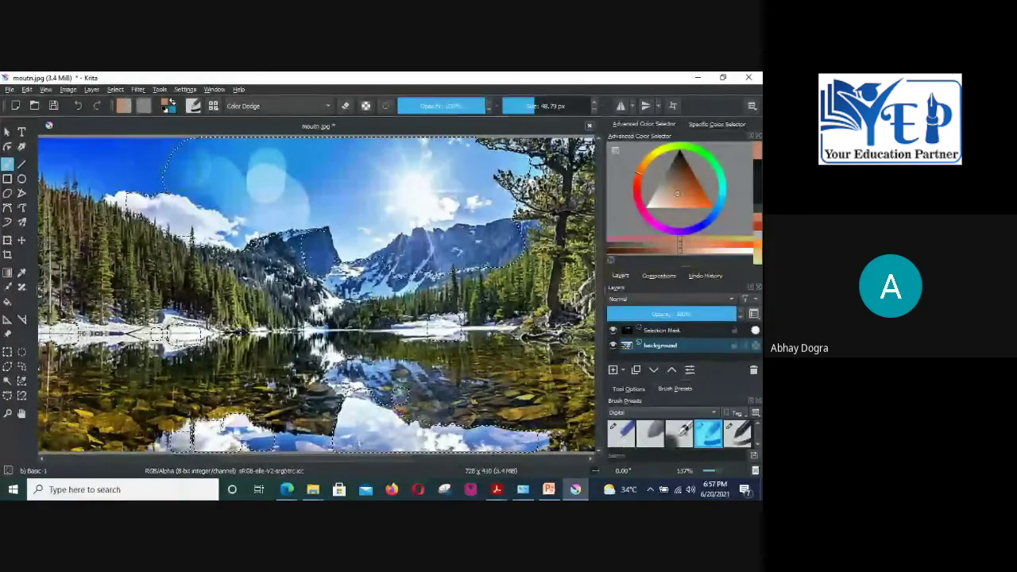
left_click_drag(287, 184, 311, 216)
mouse_move(347, 250)
left_mouse_down()
mouse_move(402, 207)
mouse_move(491, 226)
mouse_move(489, 169)
mouse_move(354, 205)
mouse_move(389, 165)
mouse_move(363, 162)
mouse_move(314, 186)
mouse_move(302, 159)
mouse_move(331, 211)
mouse_move(372, 236)
mouse_move(348, 164)
mouse_move(209, 165)
mouse_move(195, 177)
mouse_move(208, 193)
mouse_move(85, 158)
mouse_move(84, 278)
mouse_move(287, 206)
mouse_move(183, 231)
mouse_move(131, 270)
mouse_move(137, 363)
left_mouse_up()
left_click_drag(183, 335, 175, 335)
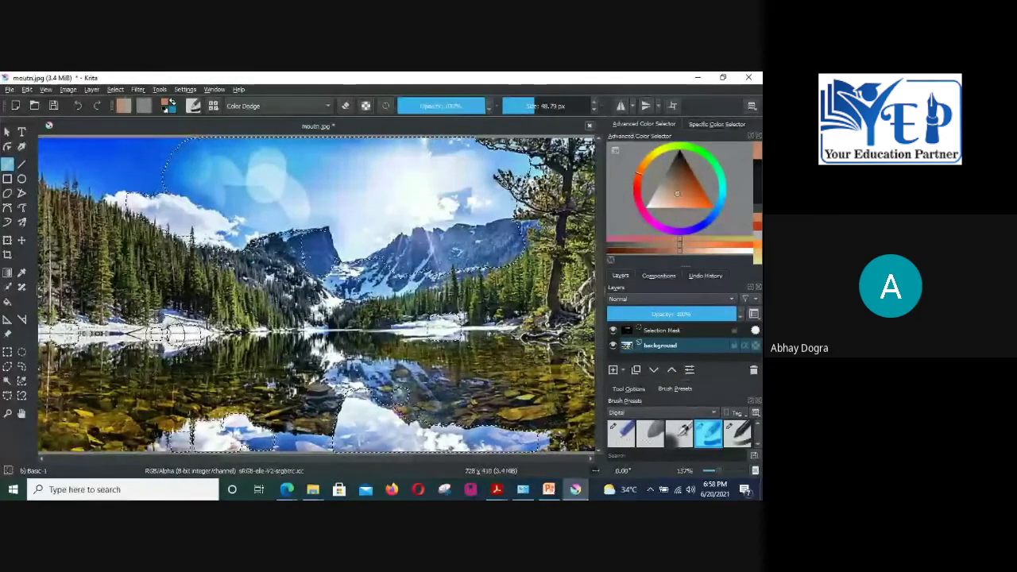
left_click_drag(246, 213, 288, 218)
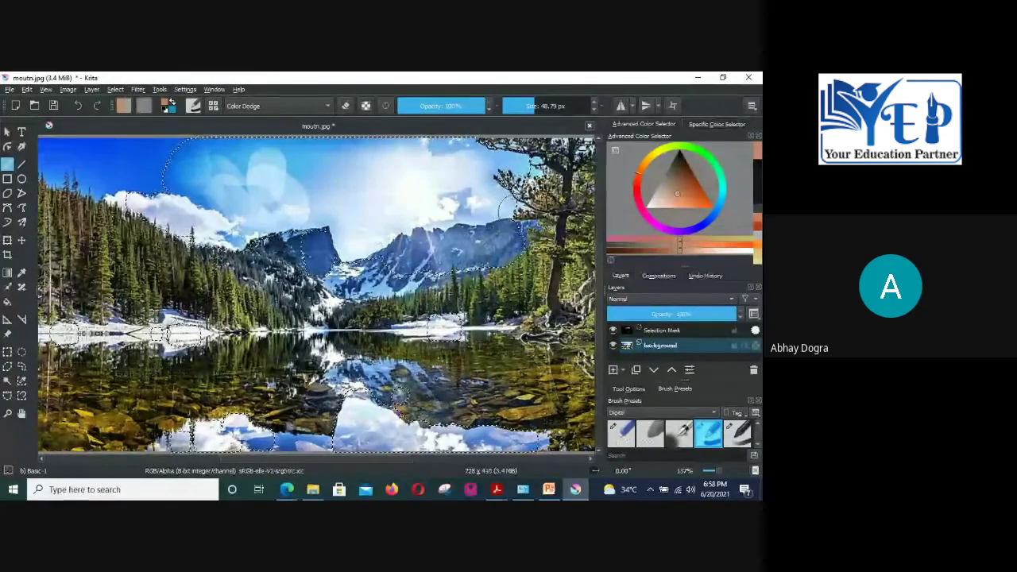
mouse_move(509, 203)
left_mouse_down()
mouse_move(482, 170)
mouse_move(452, 191)
mouse_move(452, 153)
left_mouse_up()
mouse_move(330, 165)
left_mouse_down()
mouse_move(211, 190)
mouse_move(284, 212)
mouse_move(291, 191)
mouse_move(381, 195)
mouse_move(381, 213)
mouse_move(338, 228)
mouse_move(358, 238)
mouse_move(499, 221)
left_mouse_up()
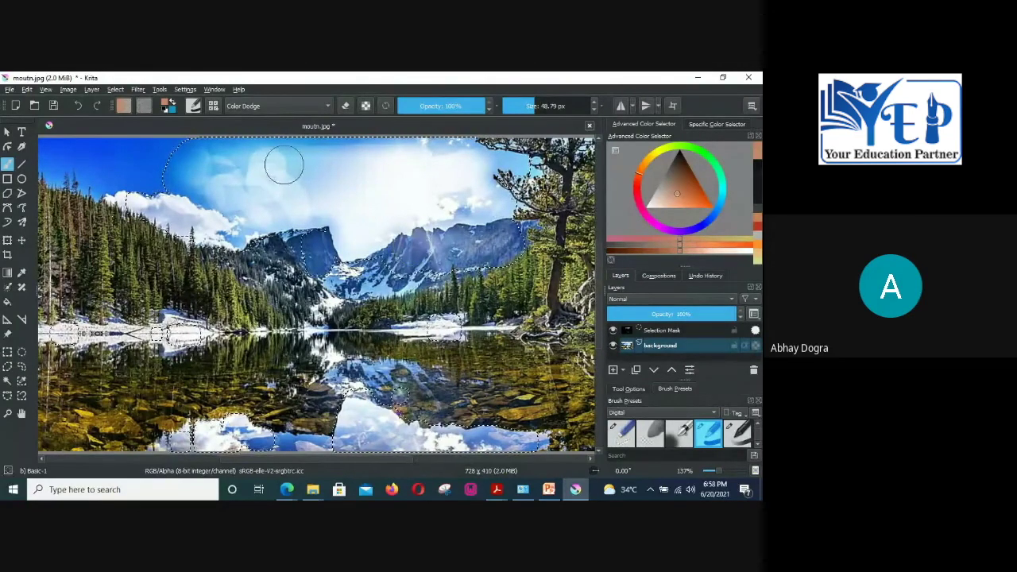
left_click_drag(256, 173, 250, 155)
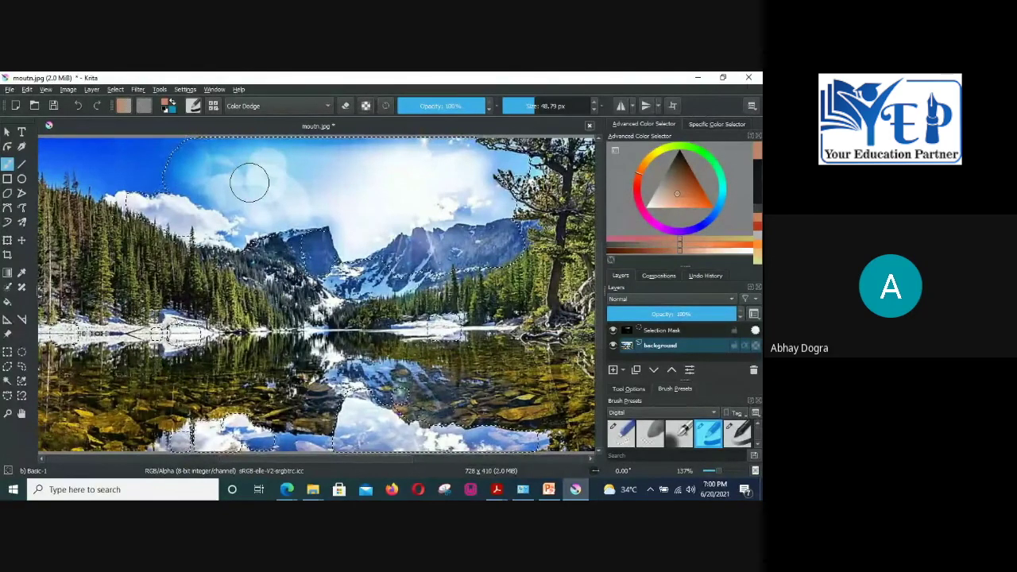
Step: Close the landscape photo and create a new blank document of 2,480 x 3,508 px
left_click(591, 127)
left_click(385, 293)
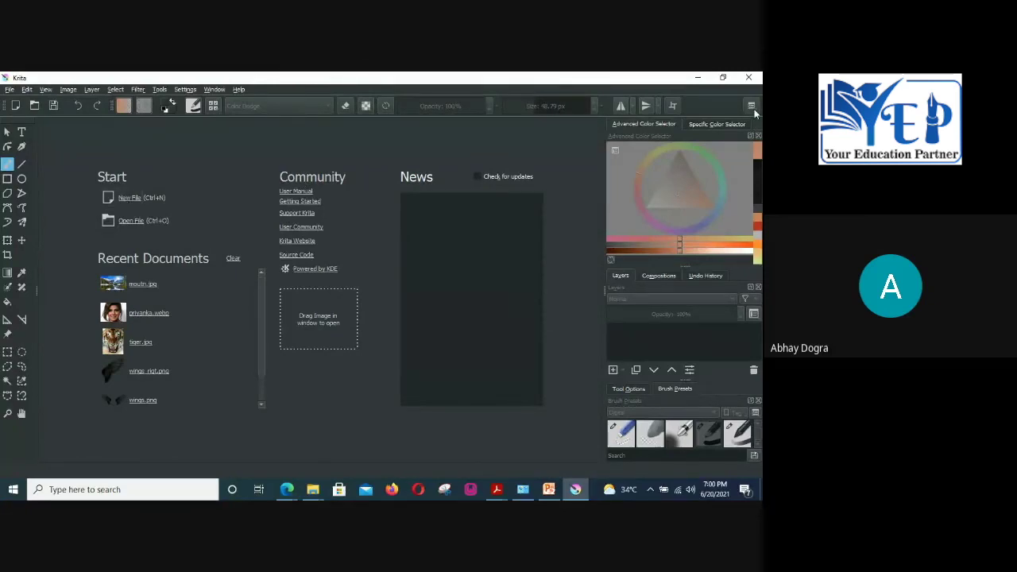
key("ctrl+n")
left_click(482, 404)
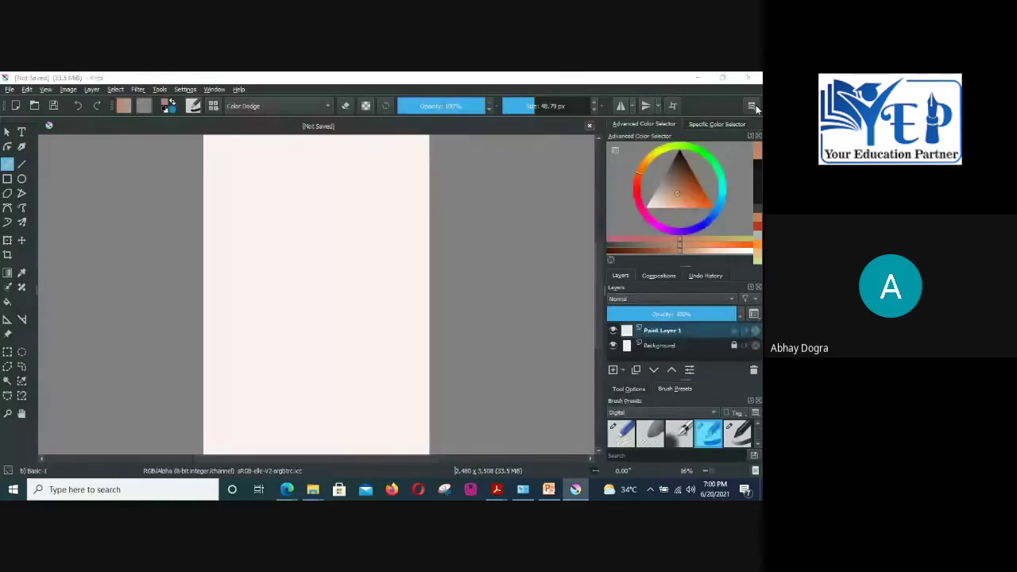
Step: Preview the Animation, Big_Paint, Big_Paint_2 and Big_Vector workspaces in turn
left_click(752, 106)
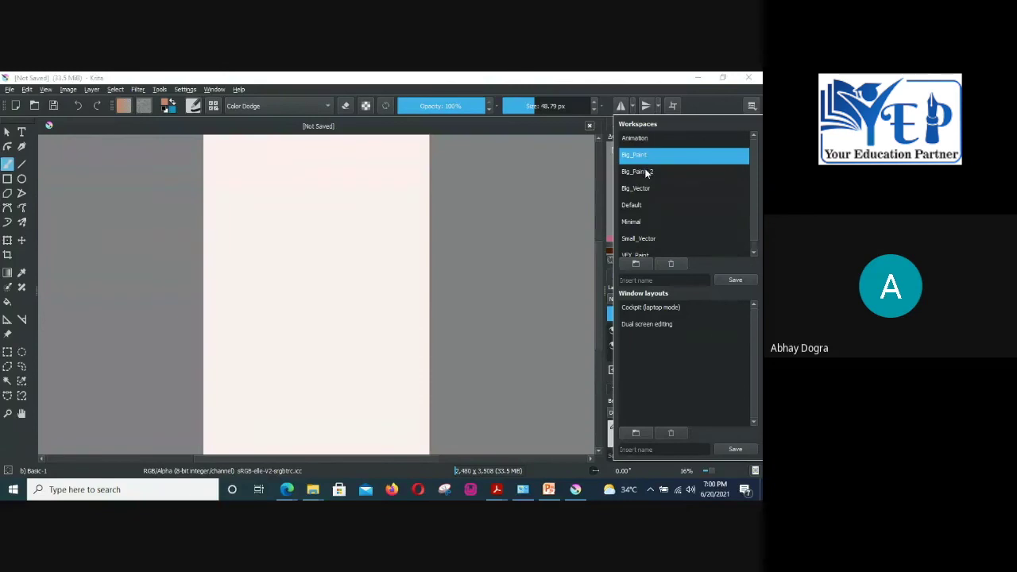
scroll(673, 174, "down", 1)
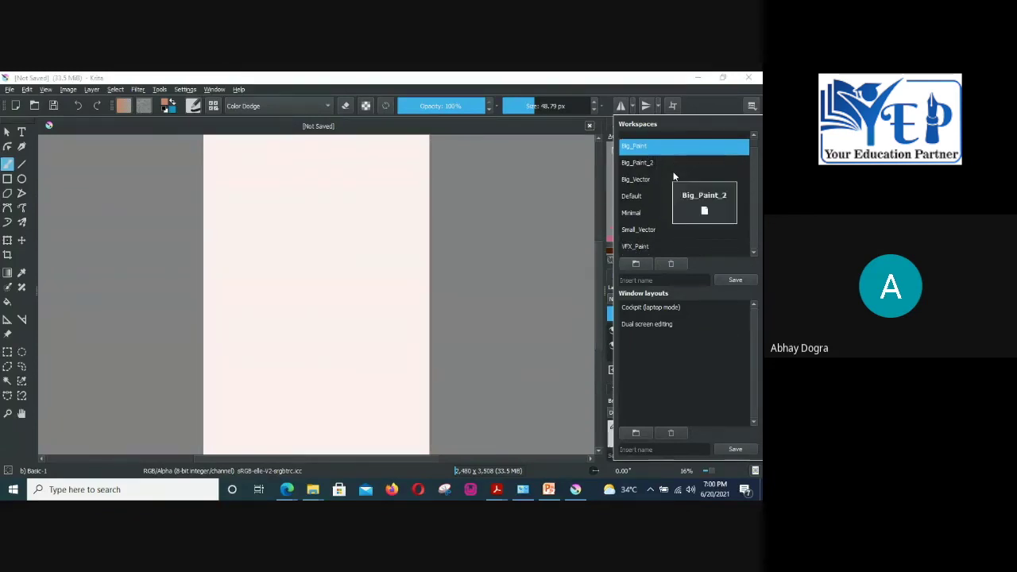
scroll(751, 226, "up", 1)
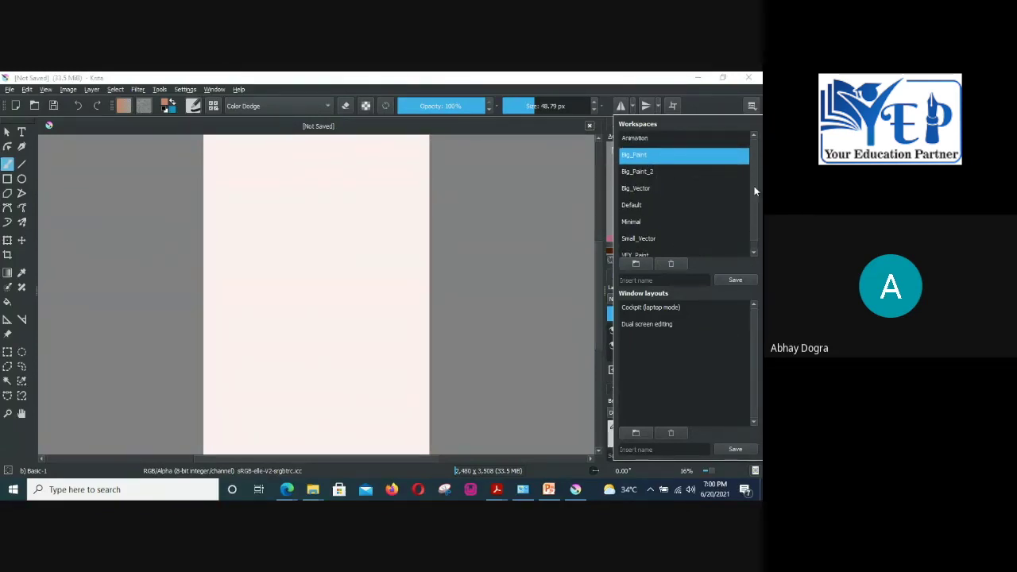
left_click(634, 139)
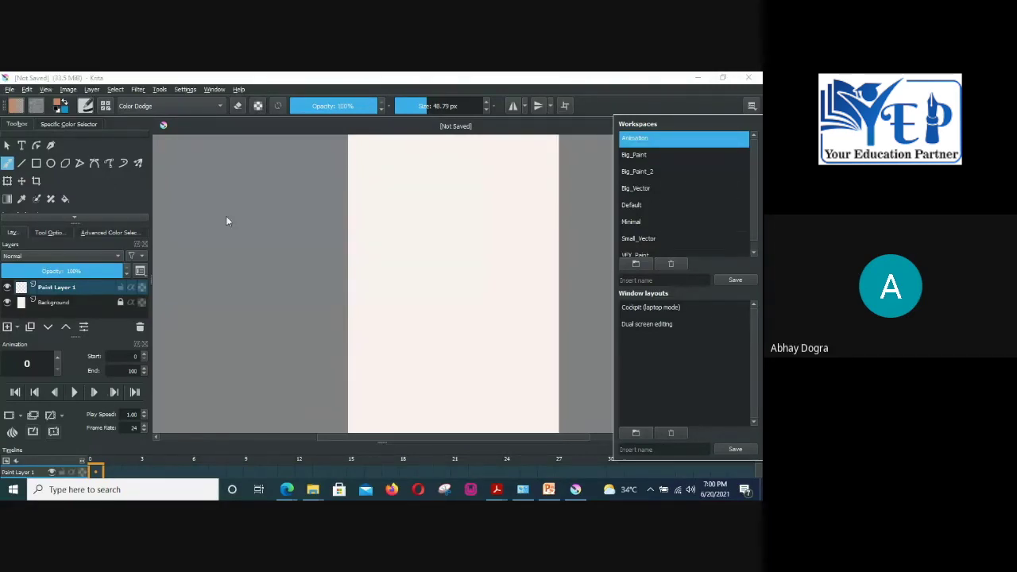
left_click(639, 157)
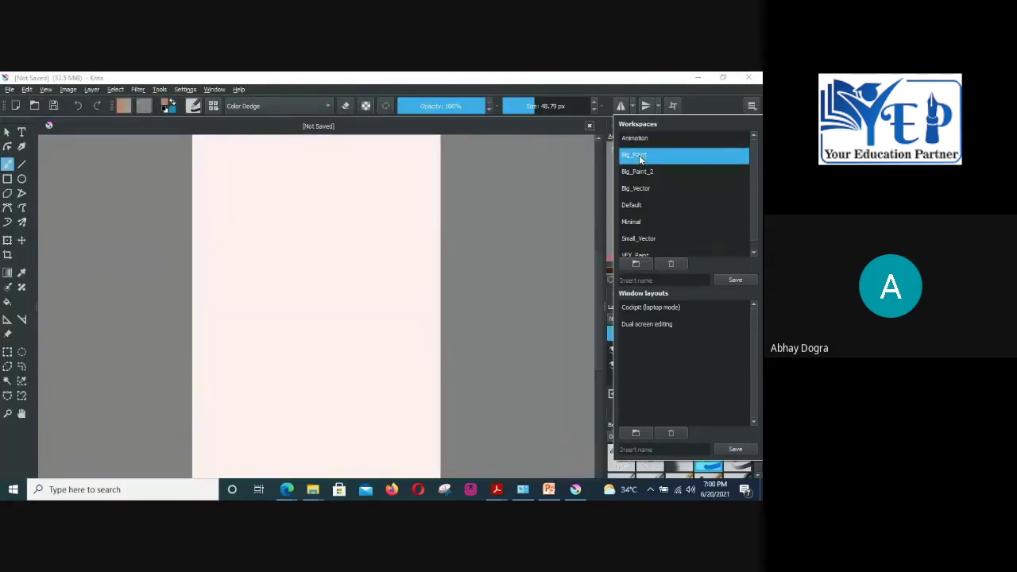
left_click(654, 171)
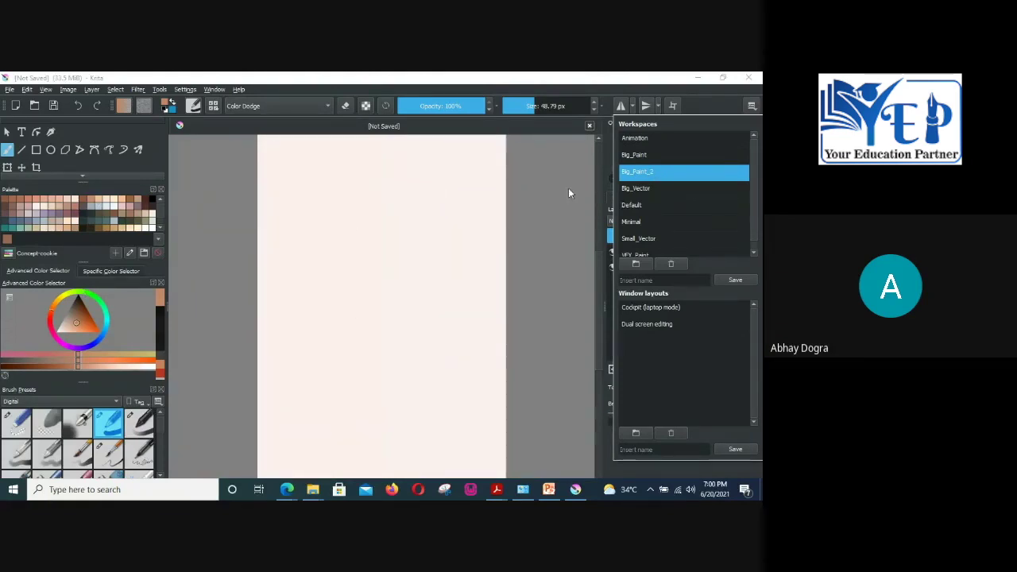
left_click(647, 189)
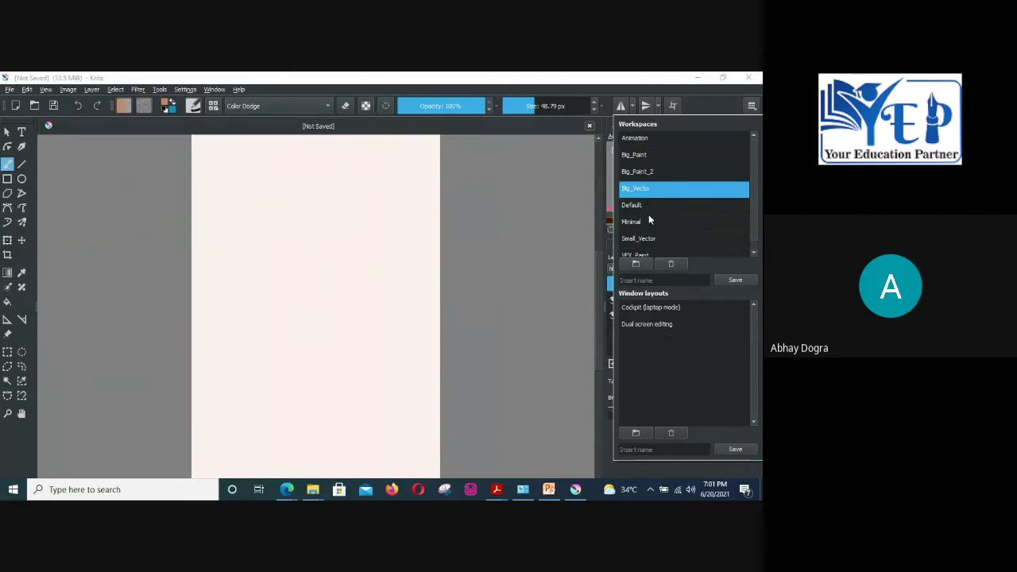
Step: Switch the window to the Animation workspace
left_click(525, 87)
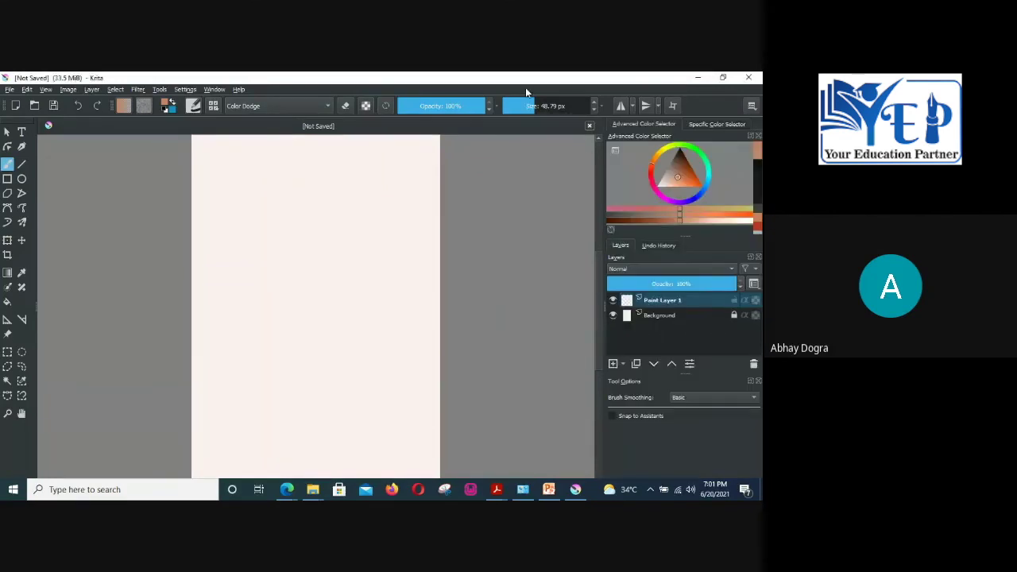
left_click(751, 108)
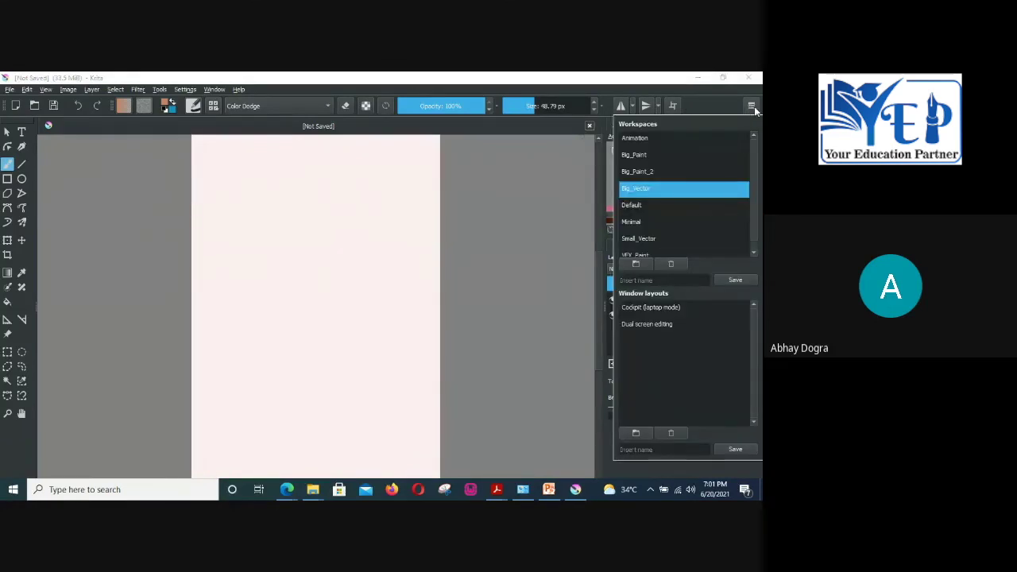
left_click(636, 140)
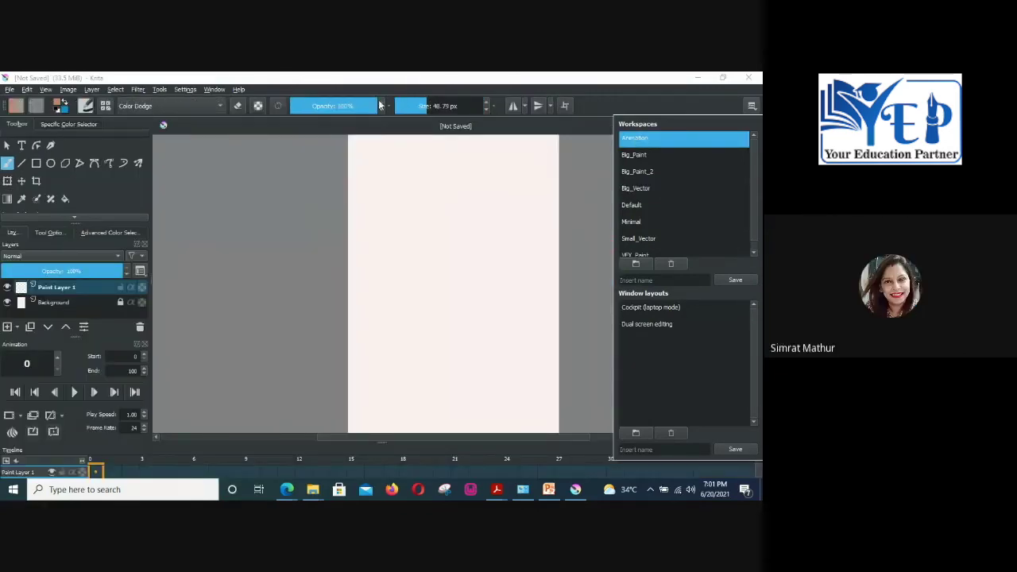